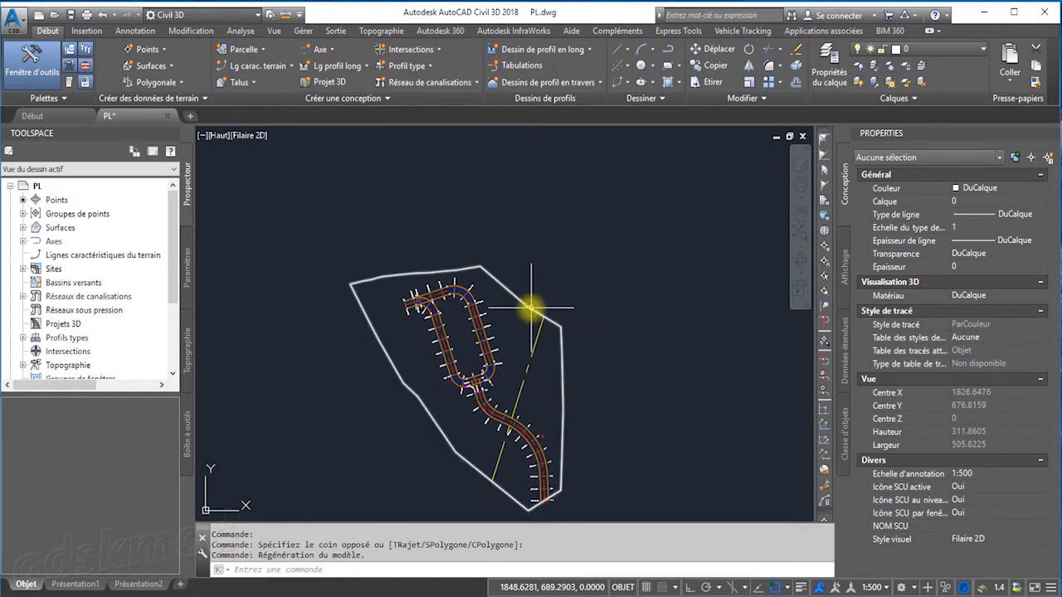
# Examine the road alignments, their junction and the surrounding site boundary in plan view
pyautogui.moveTo(526, 297)
pyautogui.mouseDown(button='middle')
pyautogui.moveTo(521, 217)
pyautogui.moveTo(550, 282)
pyautogui.moveTo(524, 303)
pyautogui.mouseUp(button='middle')
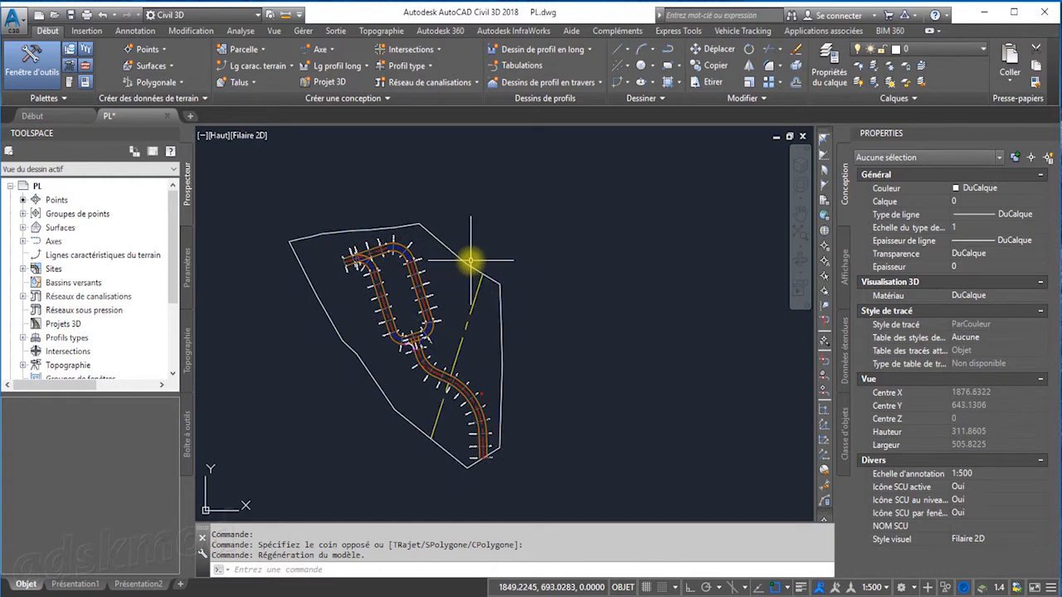
pyautogui.scroll(2, 421, 379)
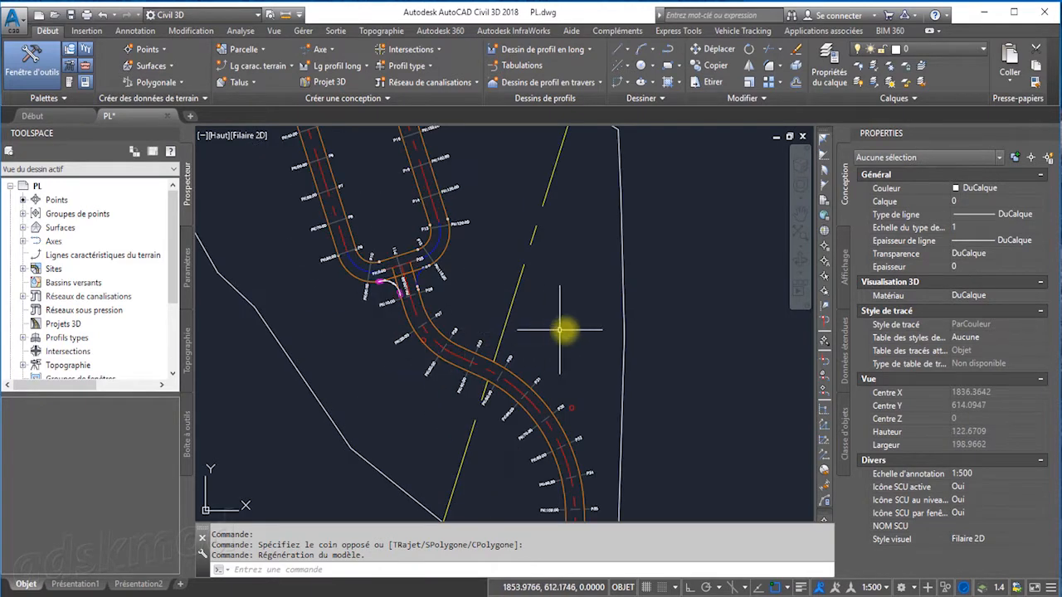
pyautogui.moveTo(465, 316); pyautogui.dragTo(512, 361, button='middle')
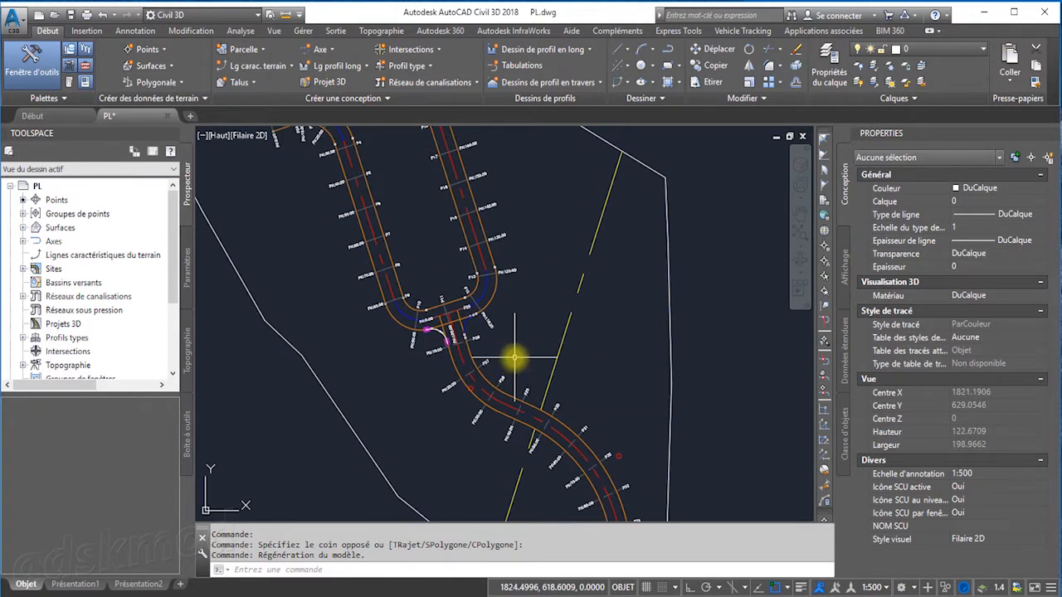
pyautogui.scroll(-2, 514, 359)
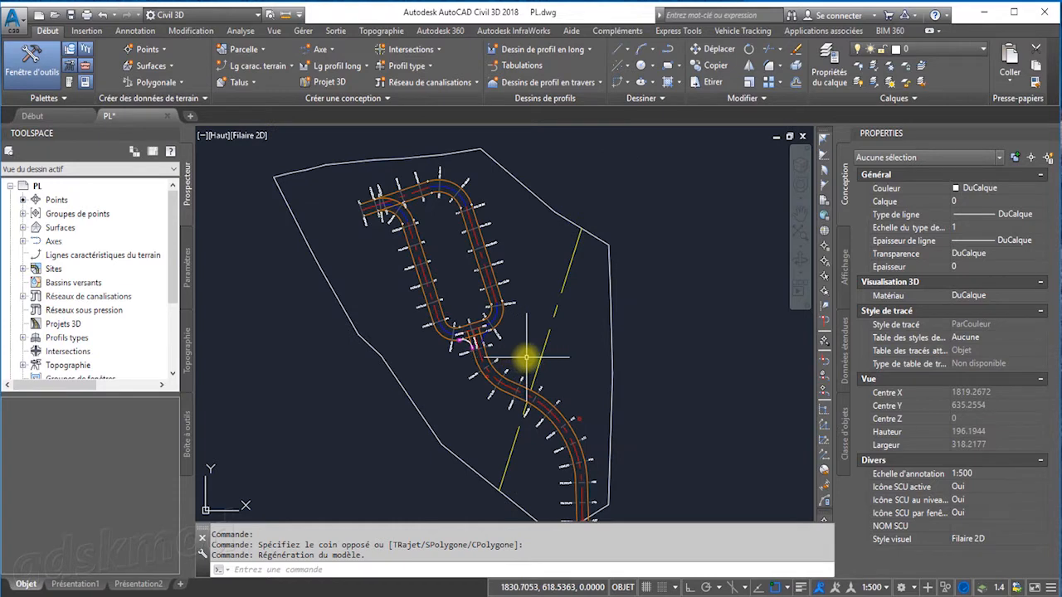
pyautogui.moveTo(526, 358)
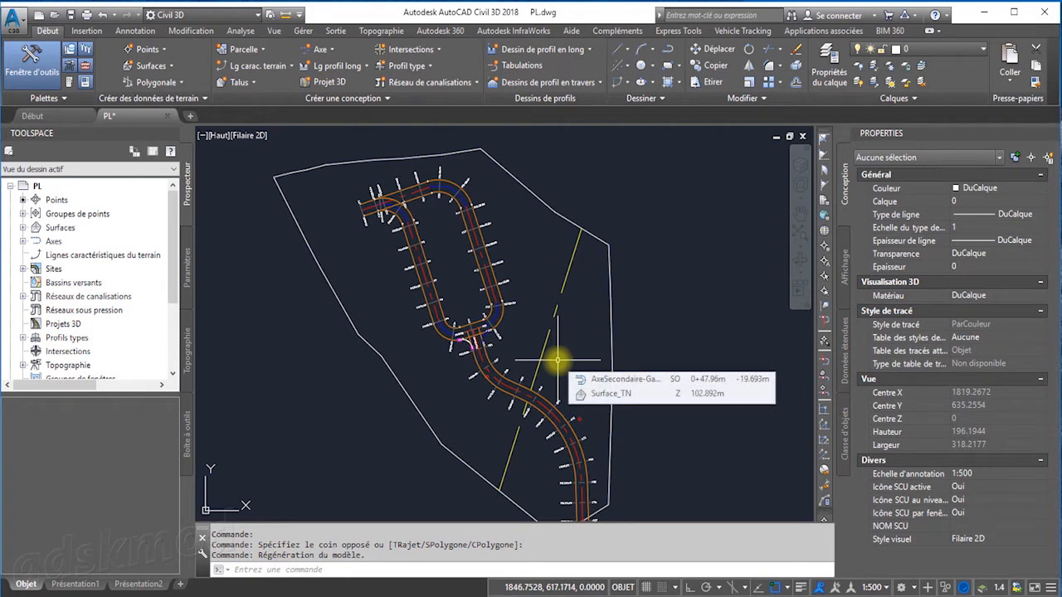
pyautogui.moveTo(571, 340); pyautogui.dragTo(481, 339, button='middle')
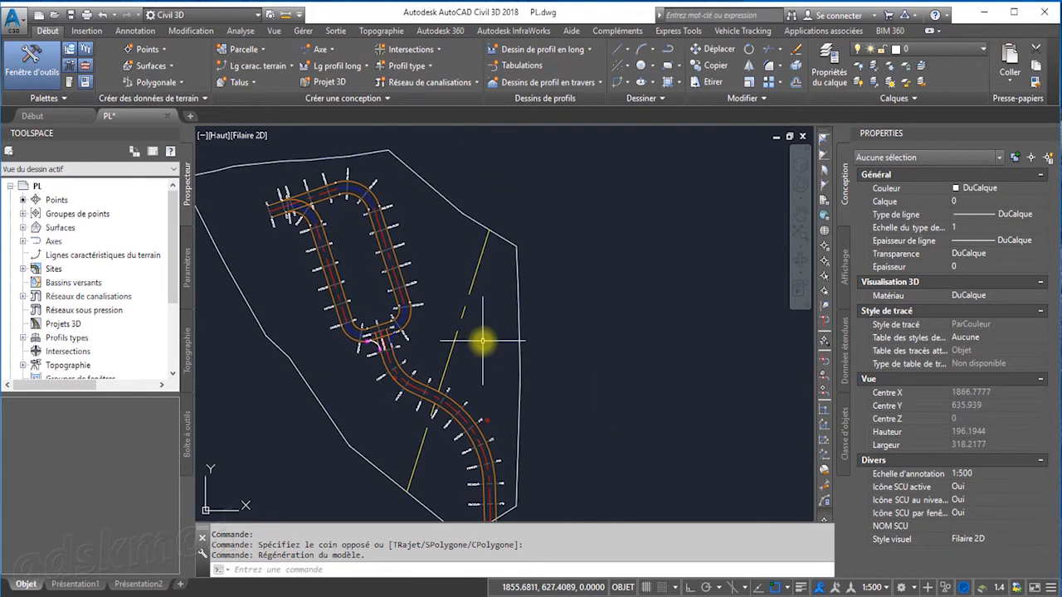
pyautogui.moveTo(482, 340)
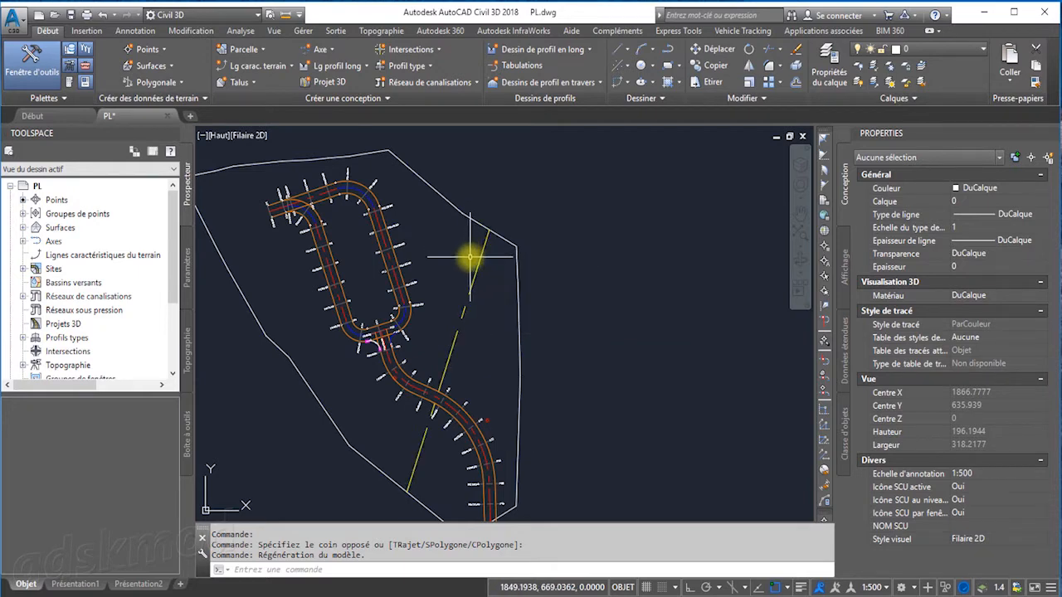
pyautogui.moveTo(470, 258)
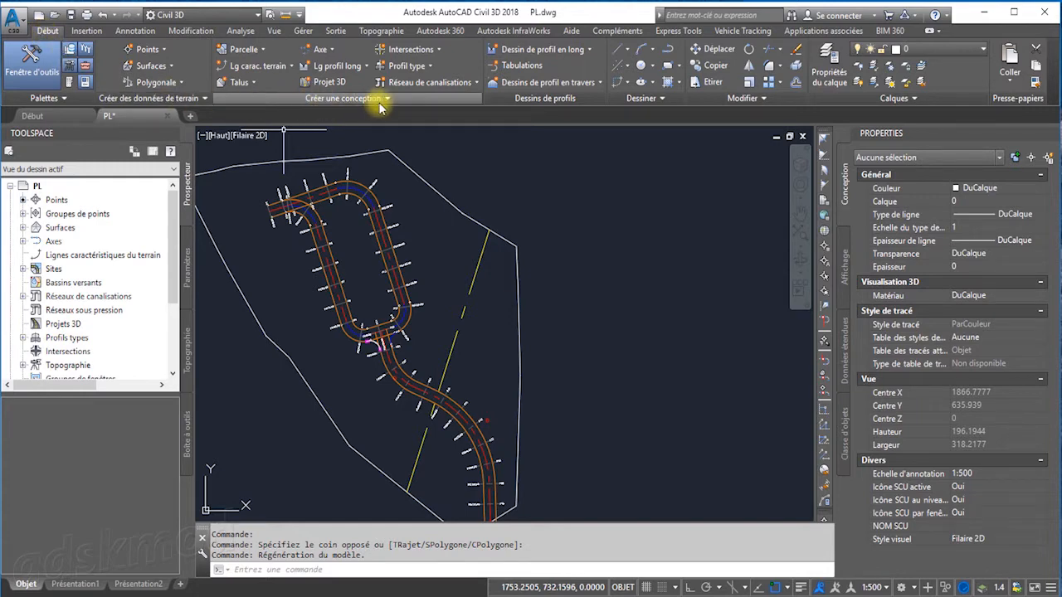
# Start creating a profile from a surface and choose AxePrincipal as the alignment
pyautogui.click(348, 70)
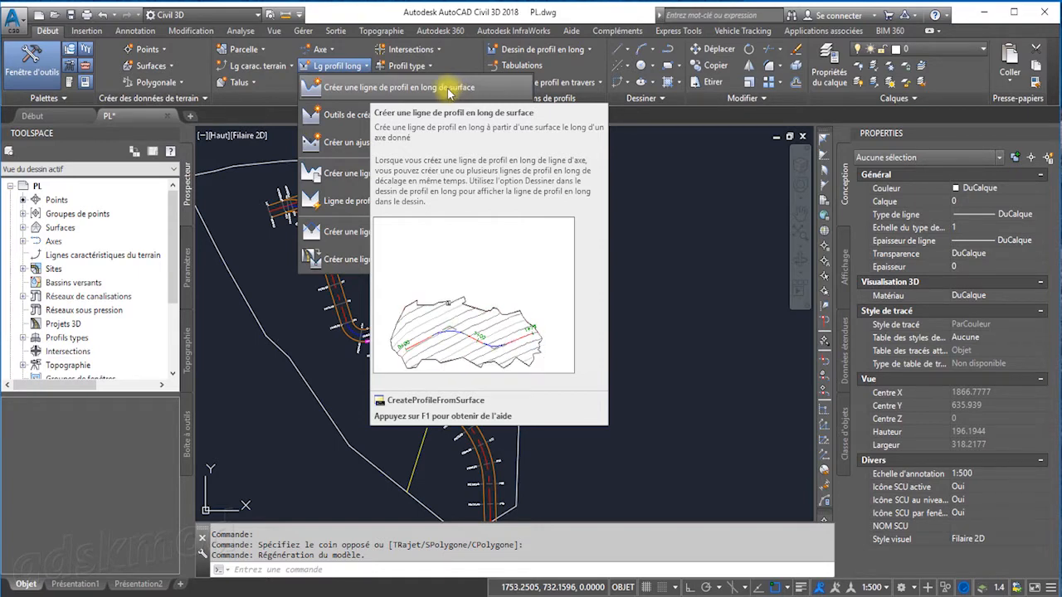
pyautogui.click(390, 87)
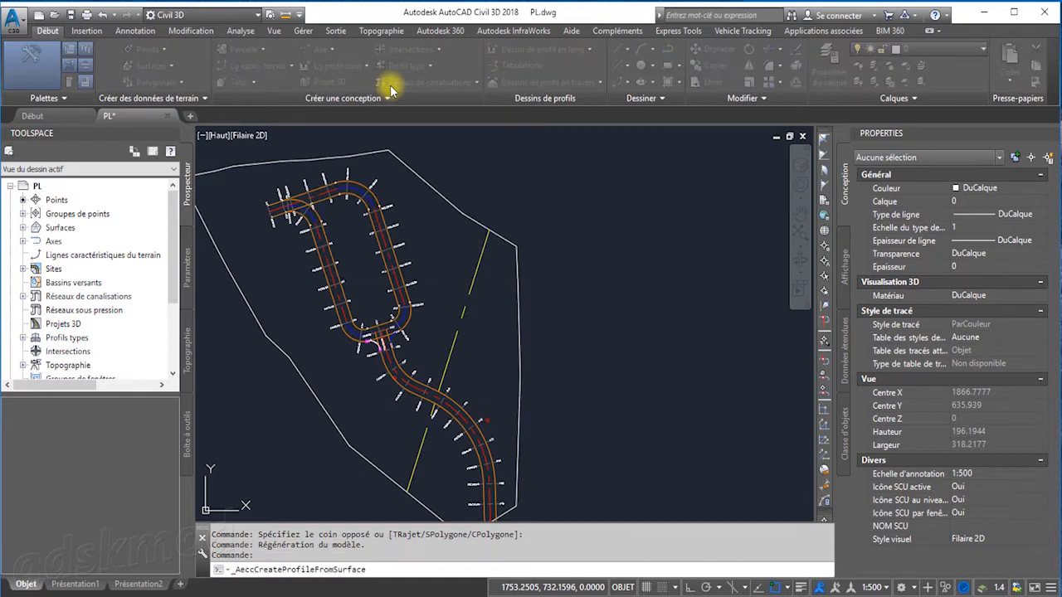
pyautogui.moveTo(790, 352); pyautogui.dragTo(623, 141)
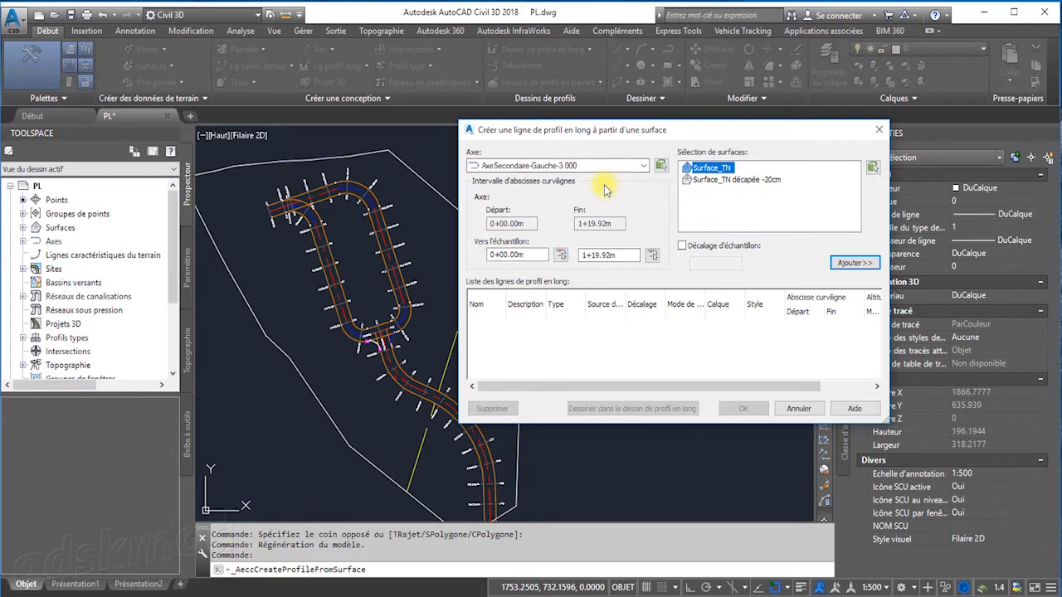
pyautogui.click(645, 166)
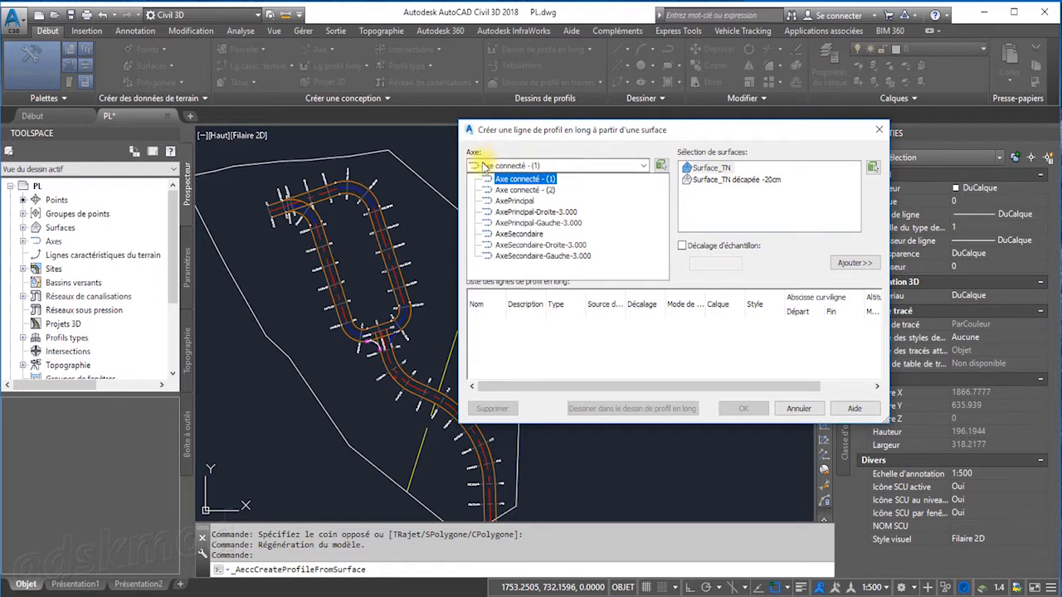
pyautogui.click(514, 201)
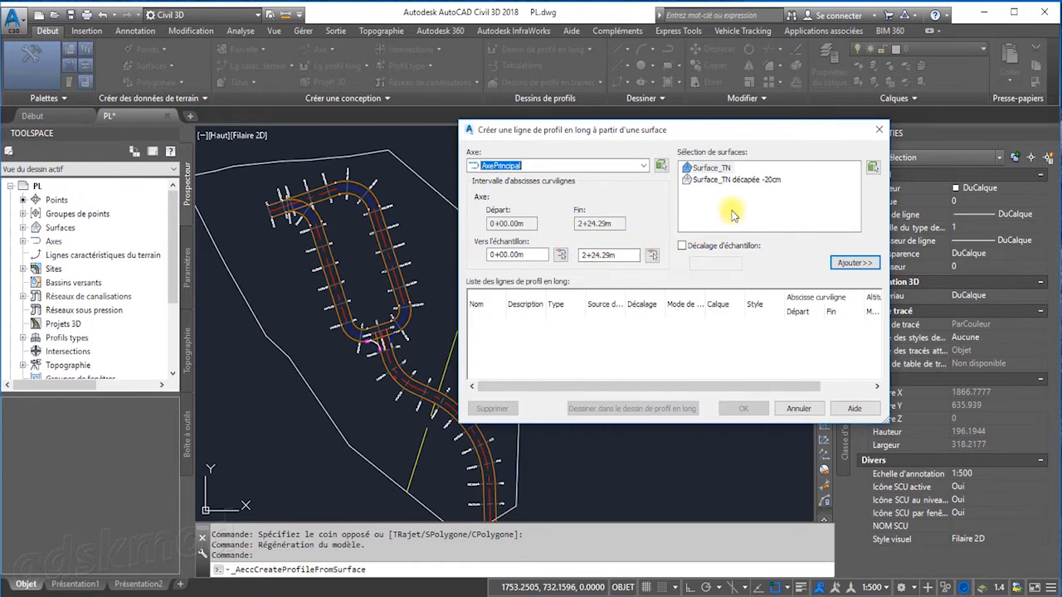
# Add a profile sampled from Surface_TN to the profile list for AxePrincipal
pyautogui.click(711, 168)
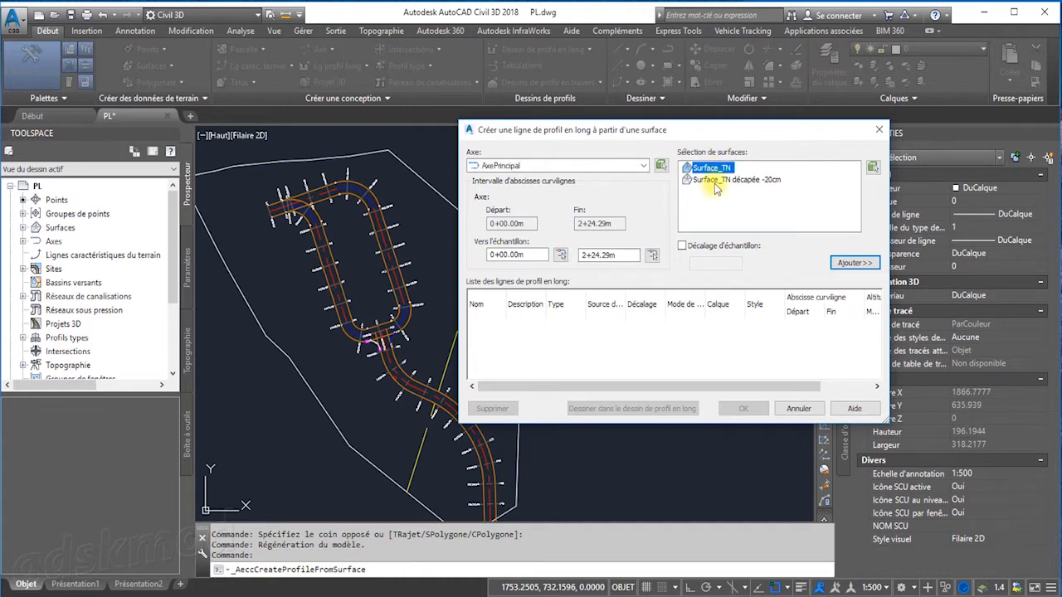
pyautogui.click(717, 181)
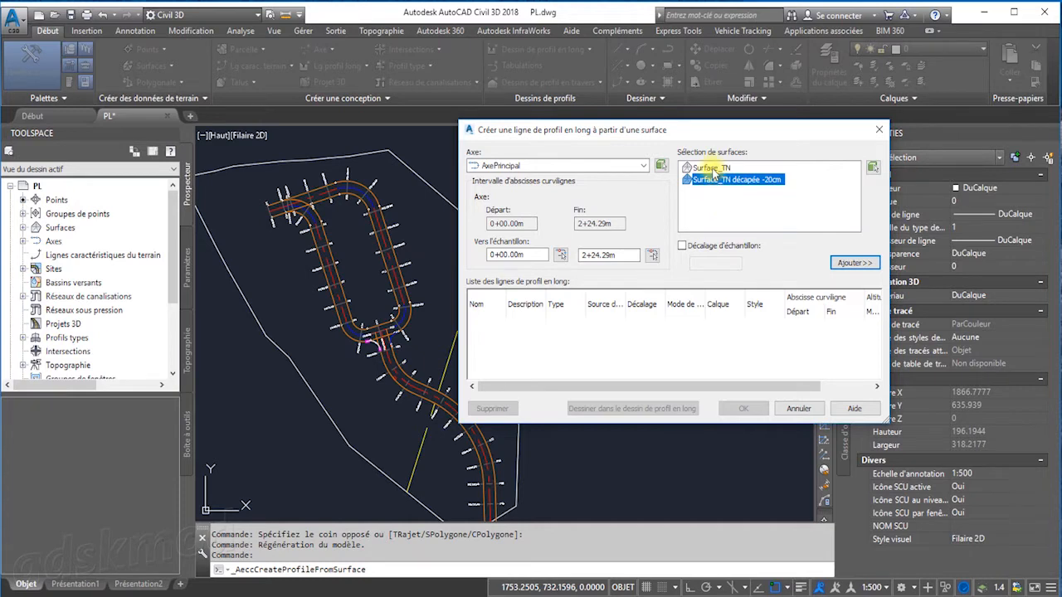
pyautogui.click(711, 168)
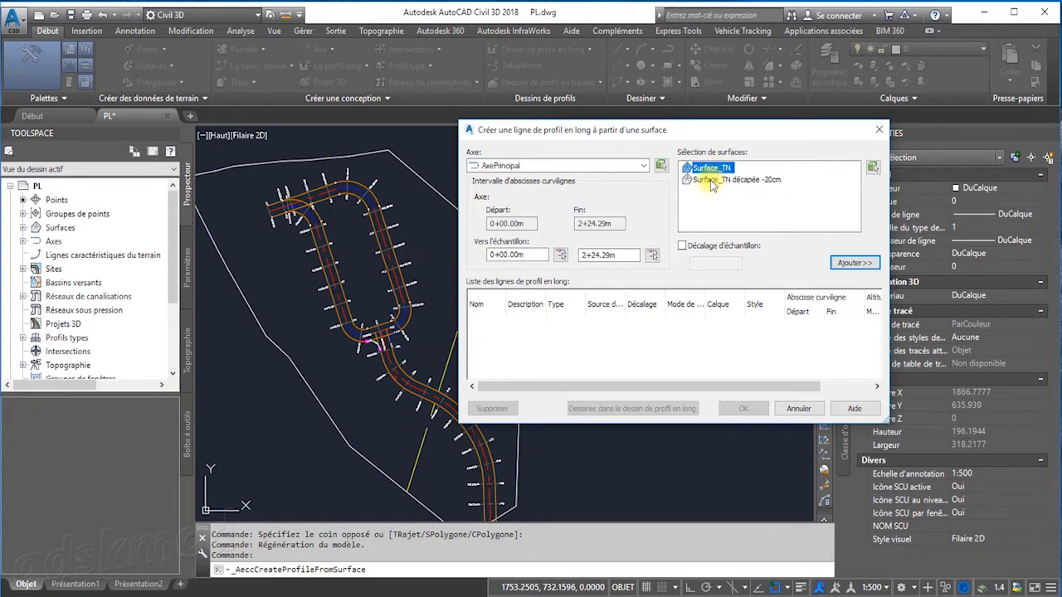
pyautogui.click(846, 263)
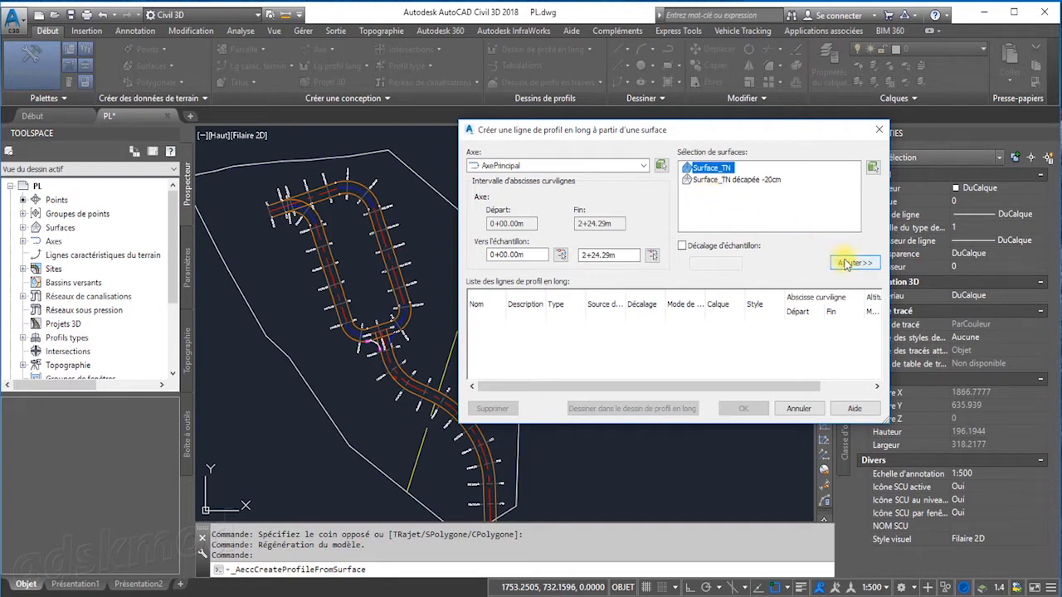
pyautogui.click(721, 176)
pyautogui.click(718, 169)
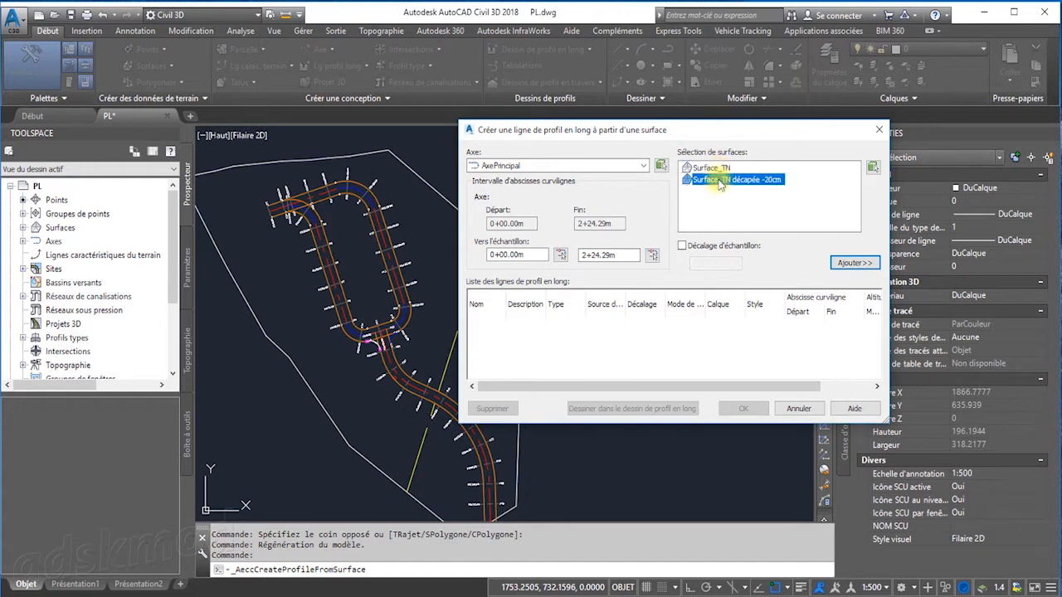
pyautogui.click(718, 177)
pyautogui.click(717, 170)
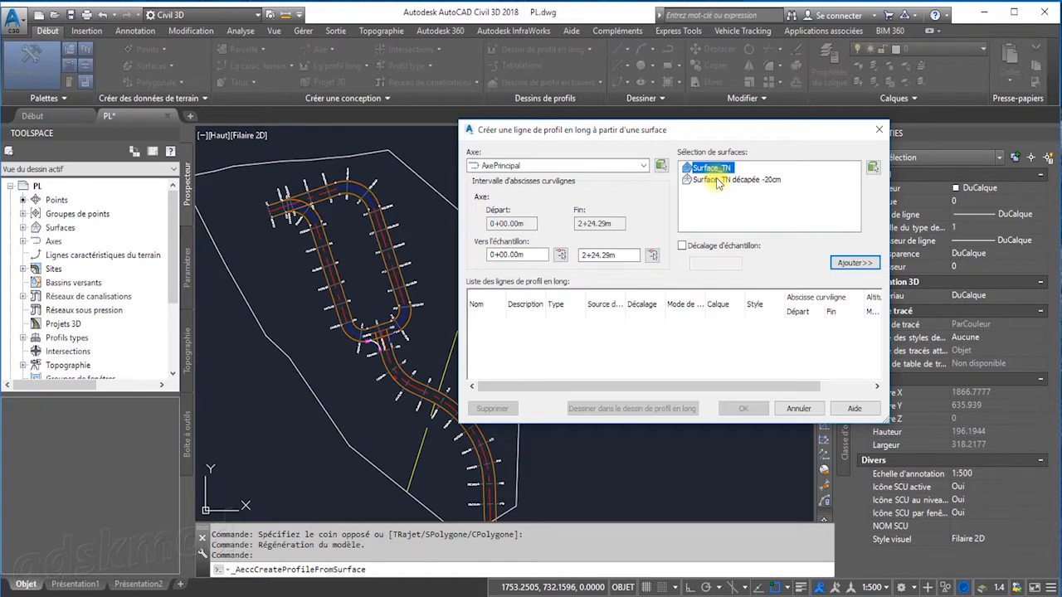
pyautogui.click(718, 180)
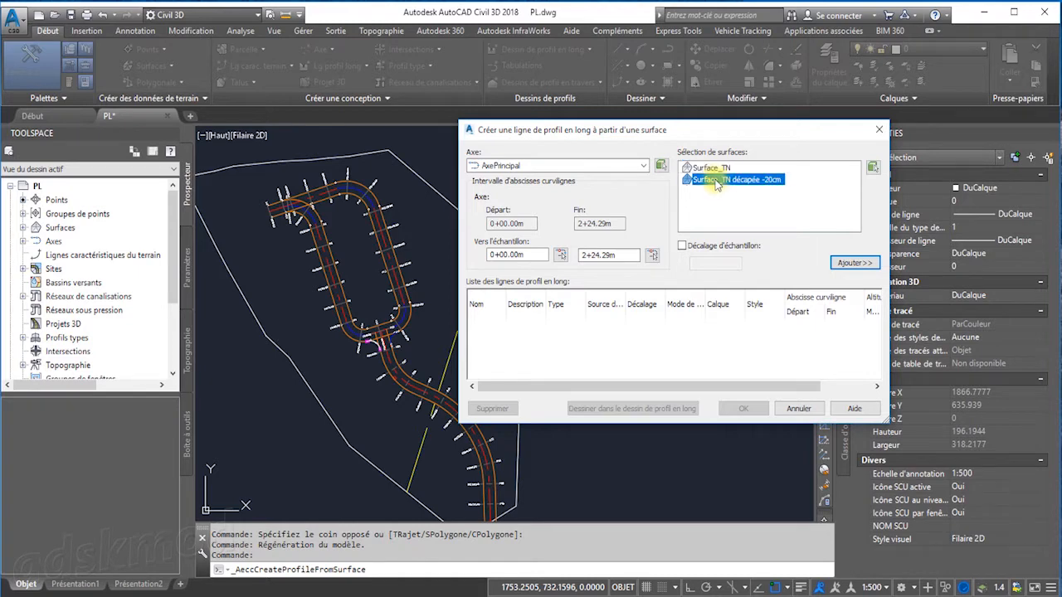
pyautogui.click(715, 169)
pyautogui.click(717, 181)
pyautogui.click(714, 169)
pyautogui.click(715, 180)
pyautogui.click(713, 169)
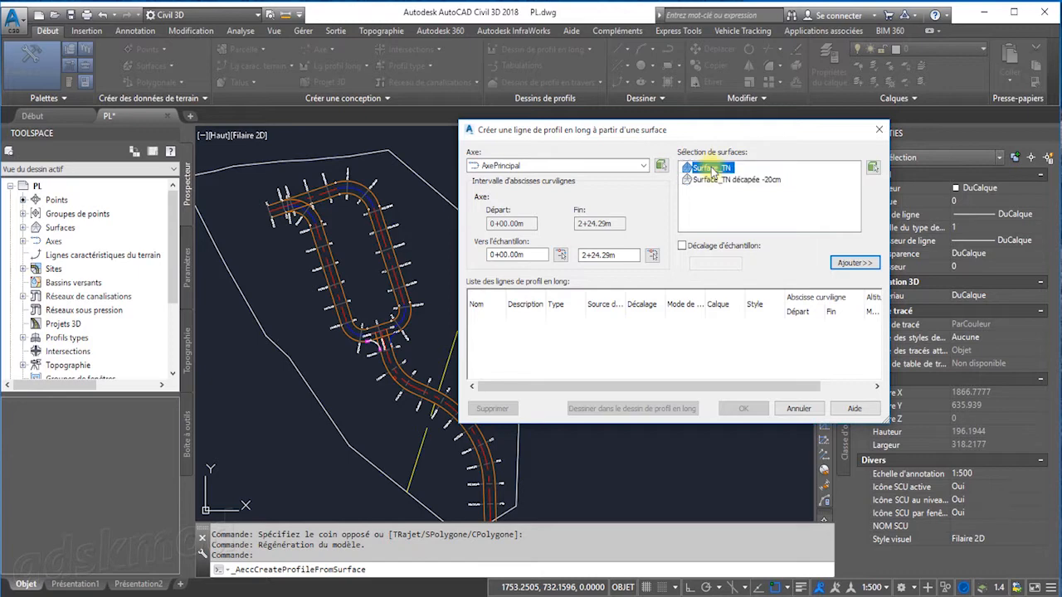
pyautogui.click(855, 264)
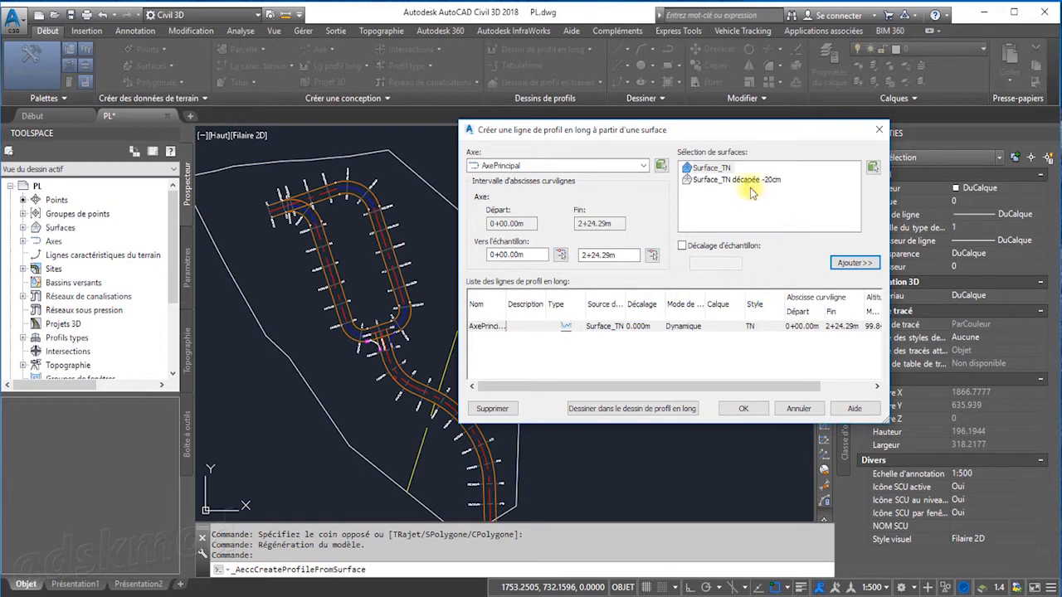
# Select the Surface_TN profile entry in the profile list and widen the data source column
pyautogui.click(706, 168)
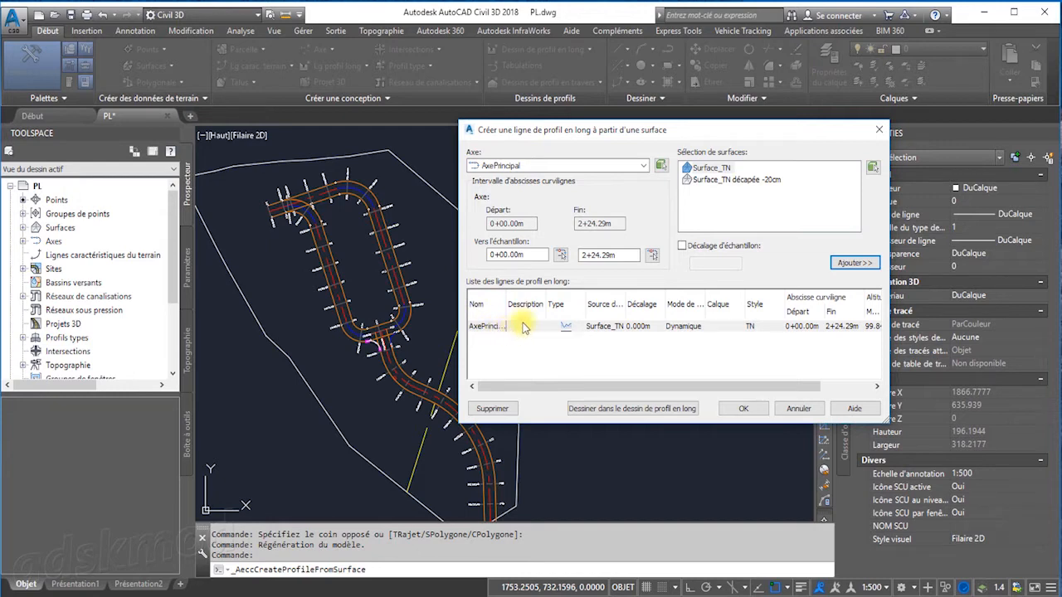
pyautogui.click(577, 330)
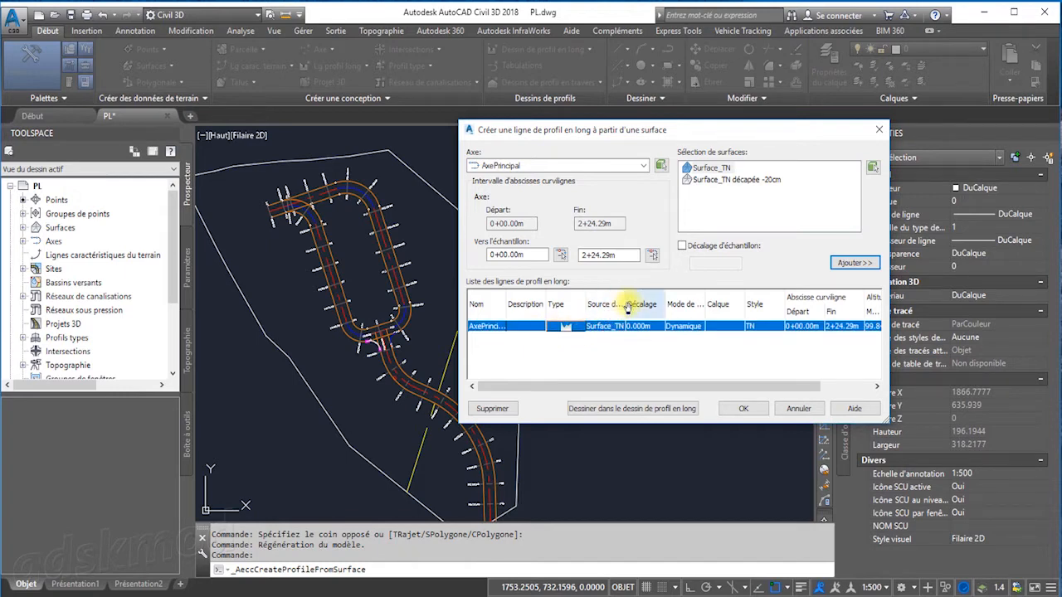
pyautogui.moveTo(624, 307); pyautogui.dragTo(653, 306)
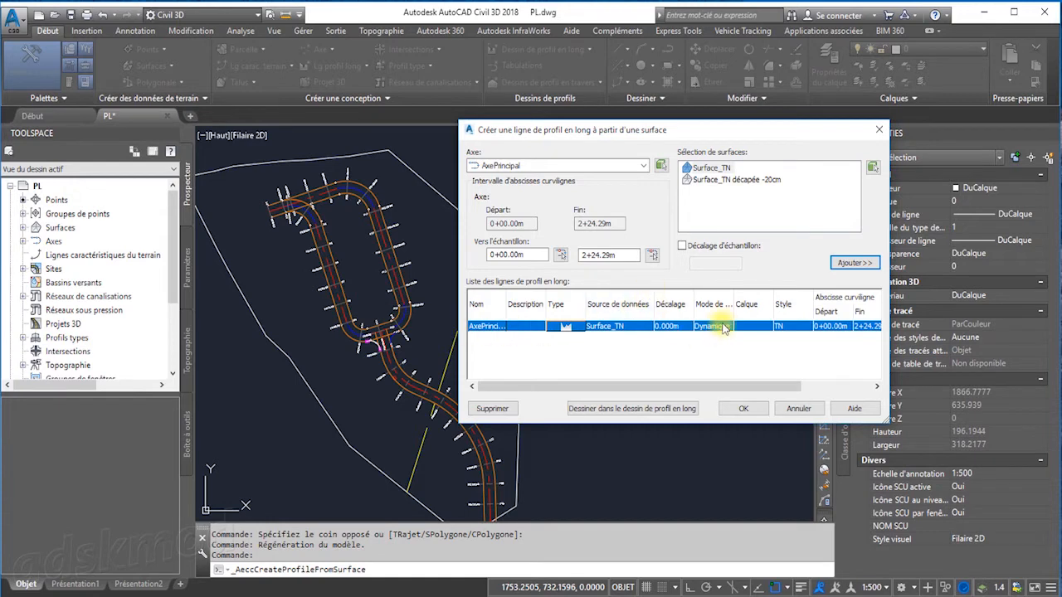
# Assign the Surface_TN profile to the layer C3D_PROFIL_EN_LONG_LIGNE_AxePrincipal-Surface_TN
pyautogui.click(766, 328)
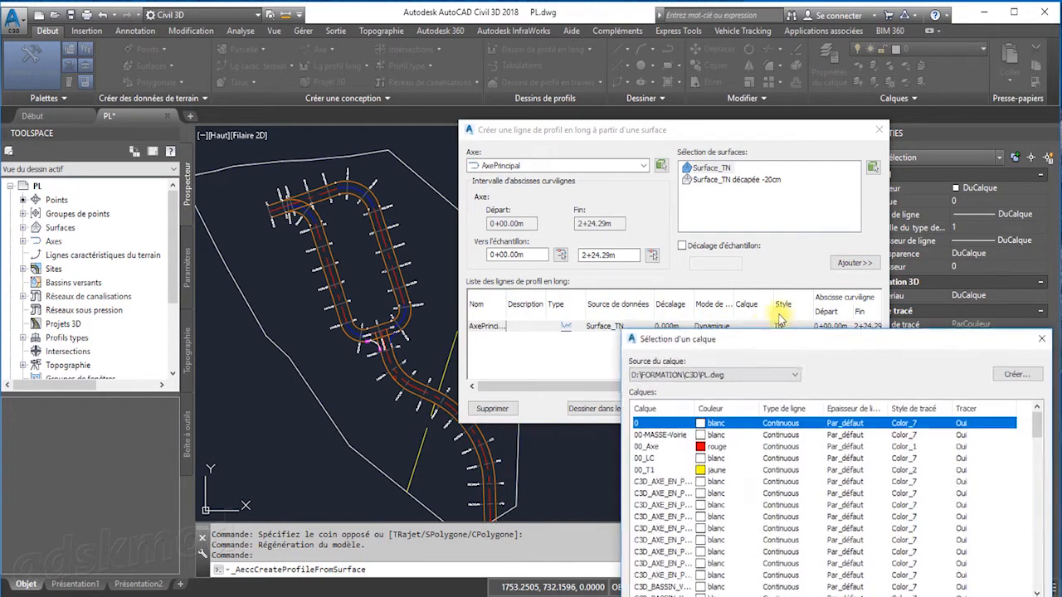
pyautogui.moveTo(806, 404); pyautogui.dragTo(663, 133)
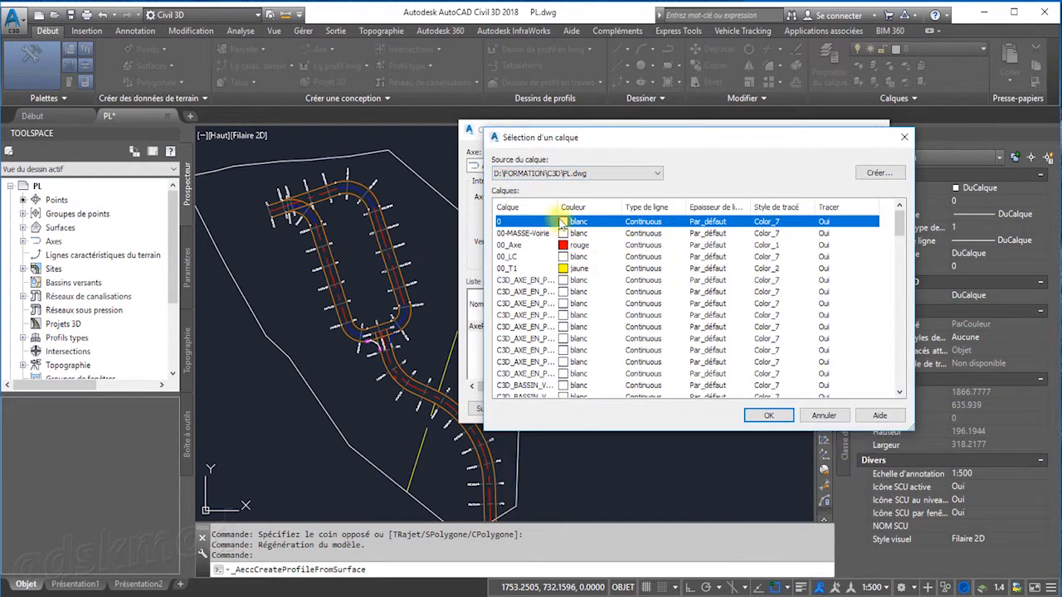
pyautogui.moveTo(557, 207); pyautogui.dragTo(649, 207)
pyautogui.scroll(-4, 608, 334)
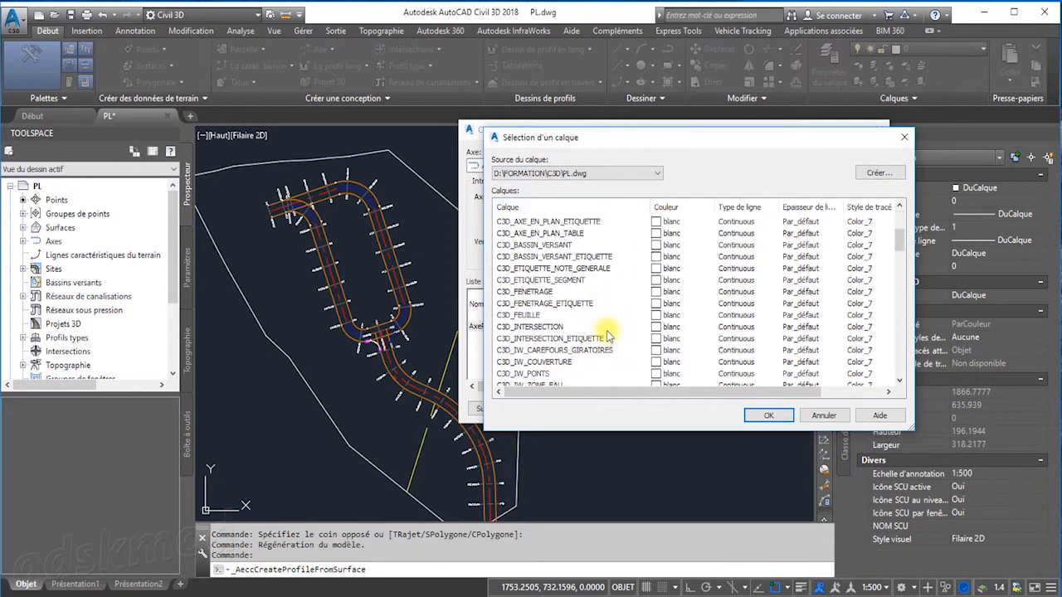
pyautogui.scroll(-2, 608, 334)
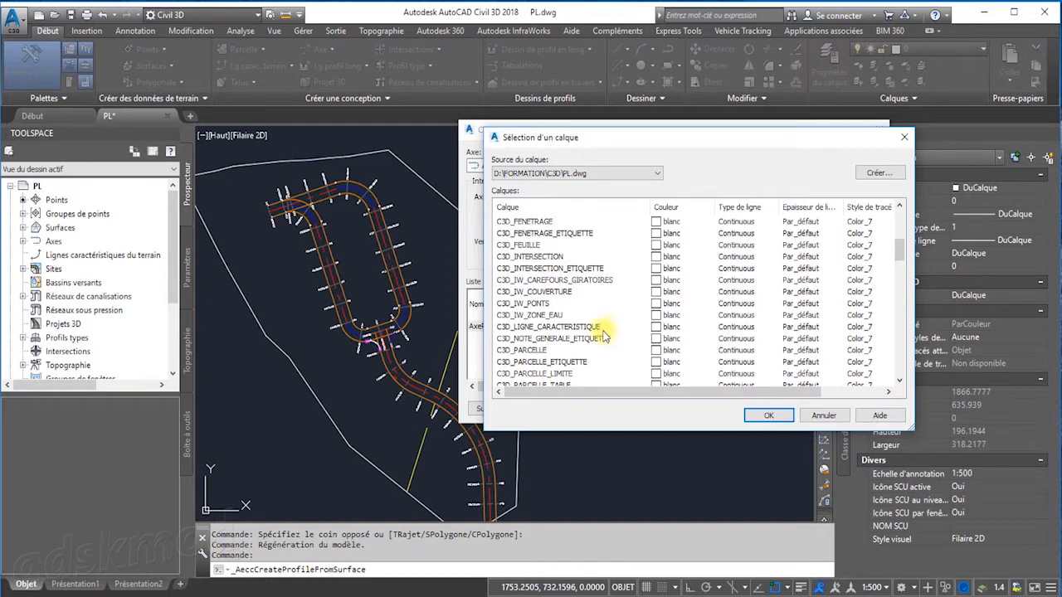
pyautogui.scroll(-4, 605, 334)
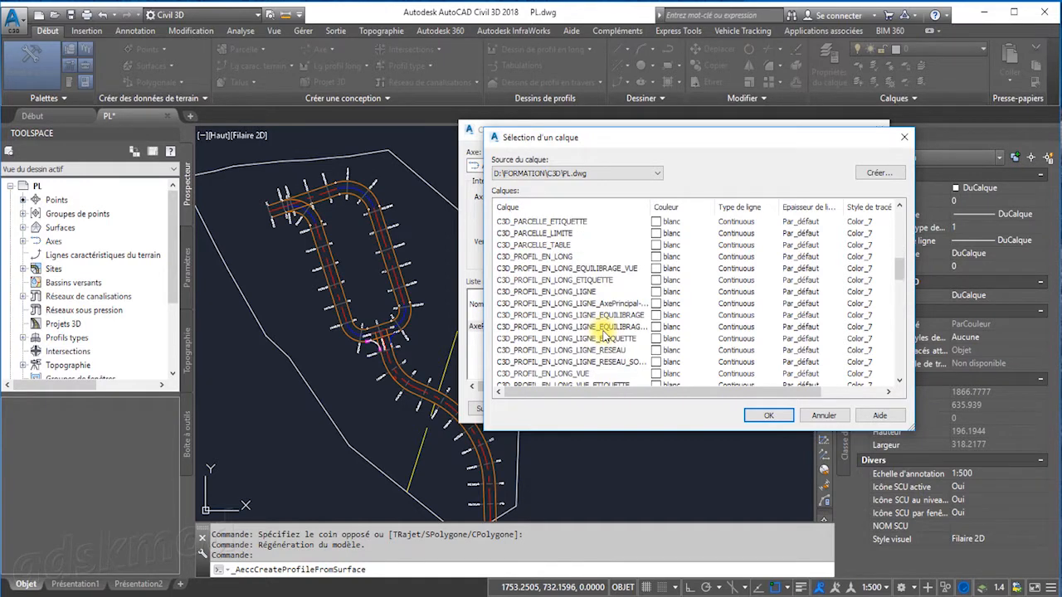
pyautogui.click(571, 293)
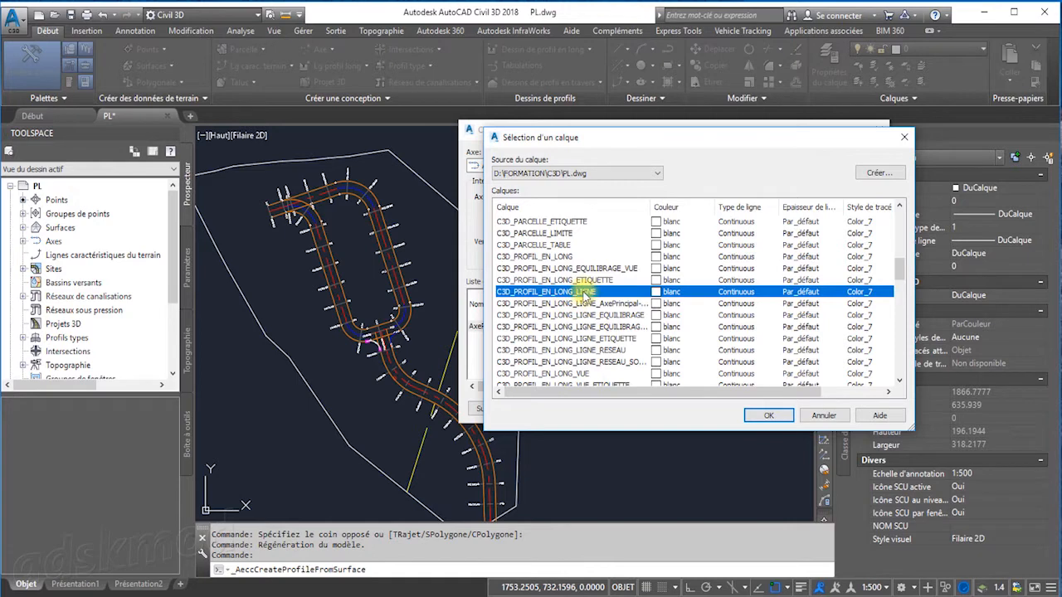
pyautogui.moveTo(652, 206); pyautogui.dragTo(703, 207)
pyautogui.click(628, 305)
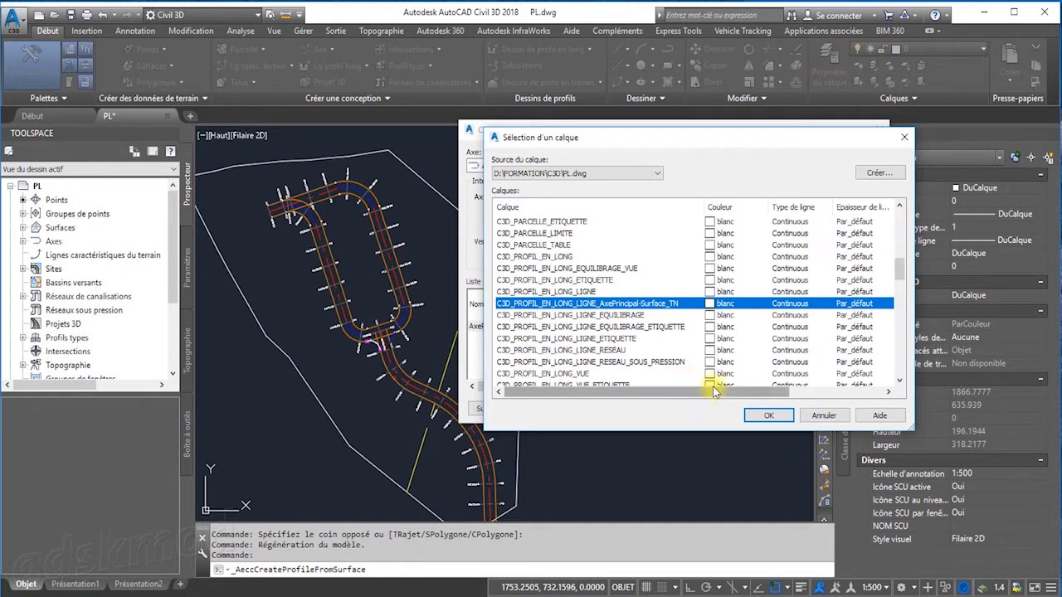
pyautogui.click(769, 417)
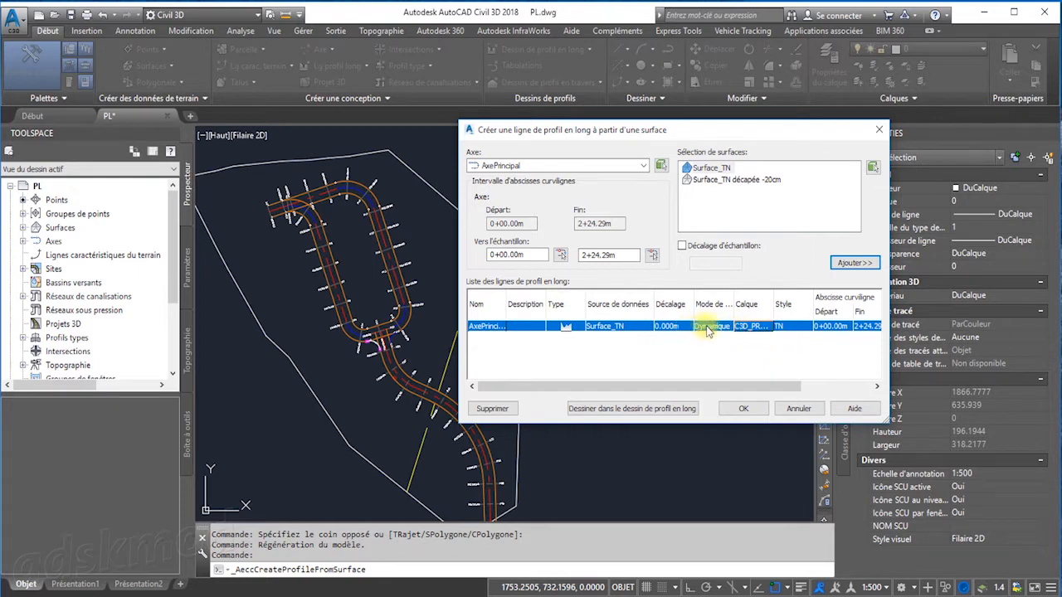
pyautogui.click(746, 326)
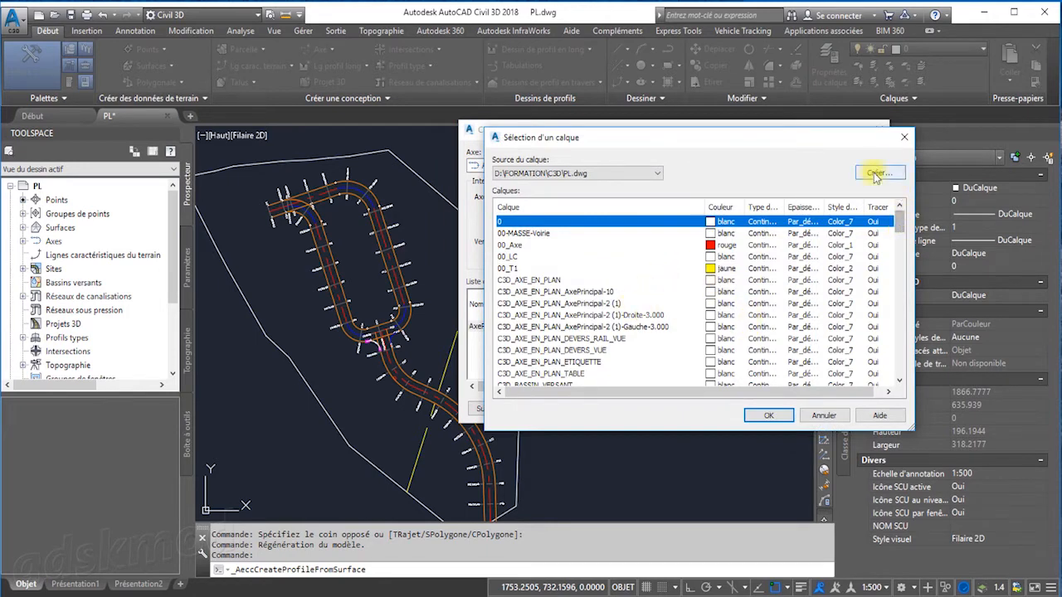
pyautogui.click(904, 137)
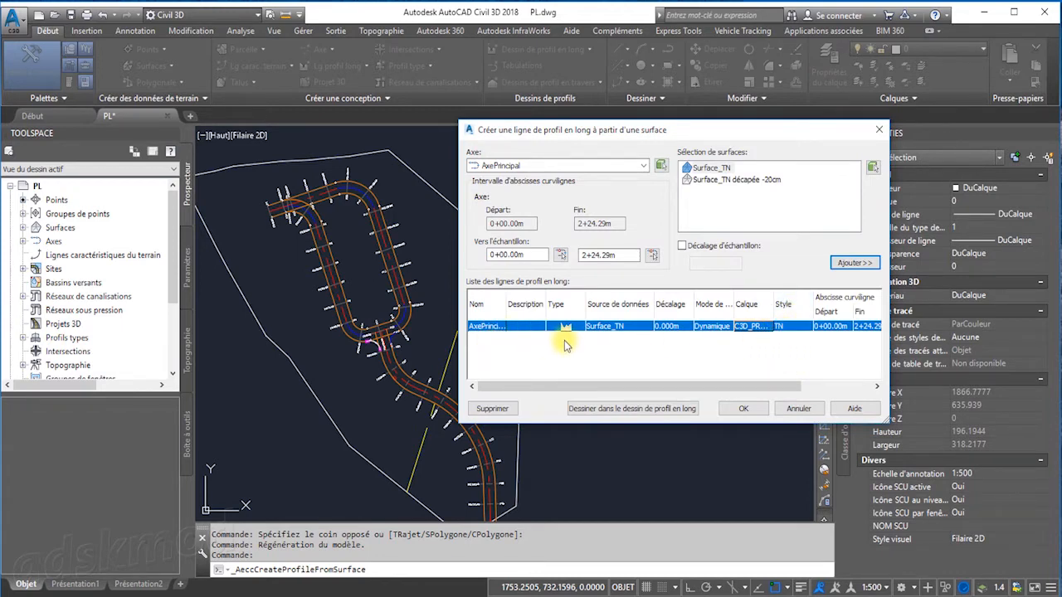
# Confirm TN as the profile style for the Surface_TN profile in the profile list
pyautogui.click(794, 329)
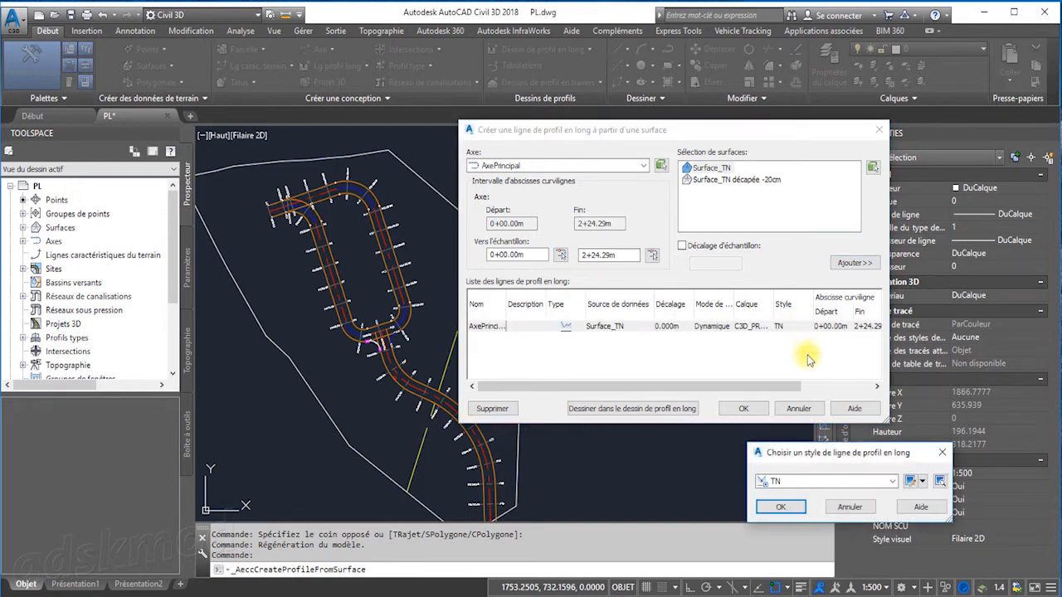
pyautogui.click(880, 483)
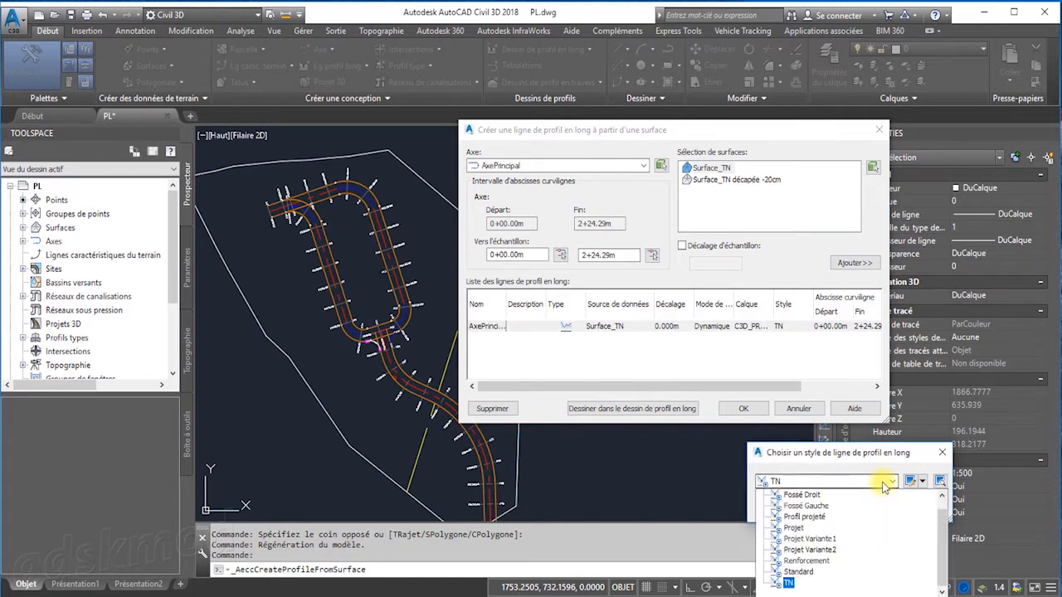
pyautogui.click(791, 584)
pyautogui.click(797, 507)
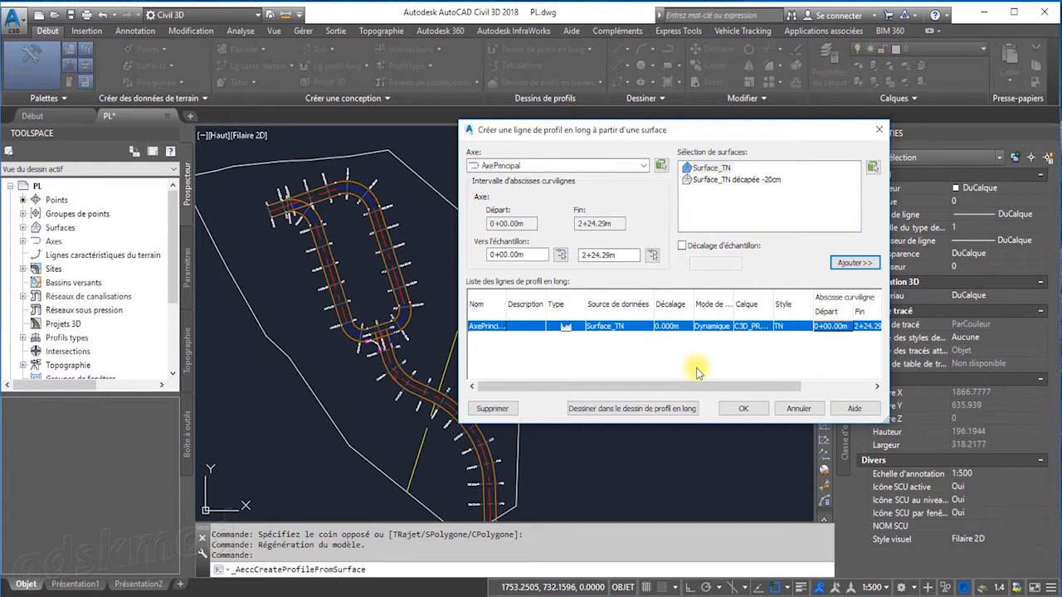
# Start drawing the AxePrincipal profile in a profile view and accept the default name template for the view
pyautogui.click(626, 409)
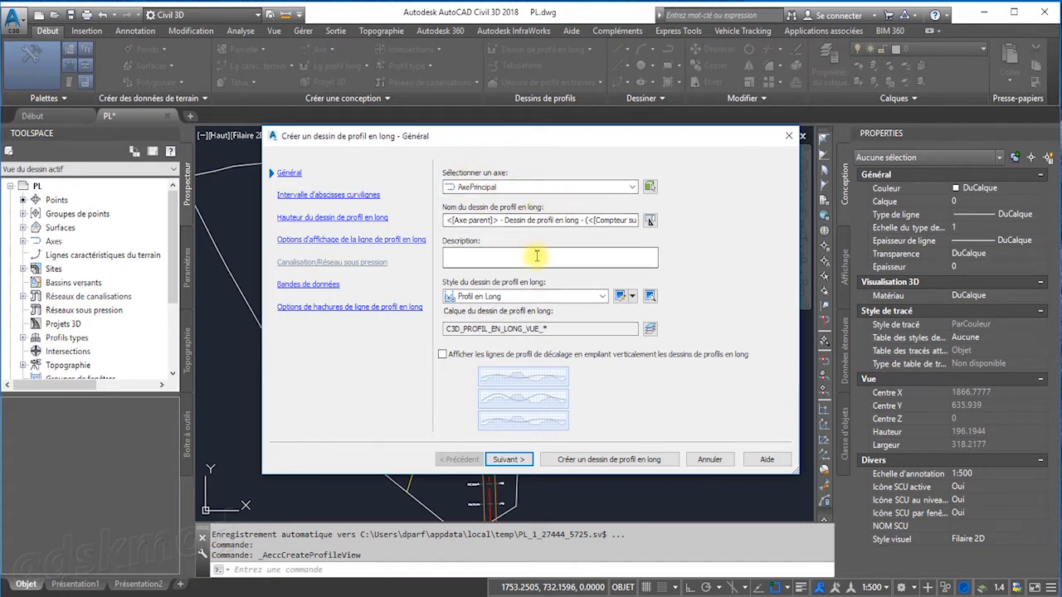
pyautogui.click(650, 222)
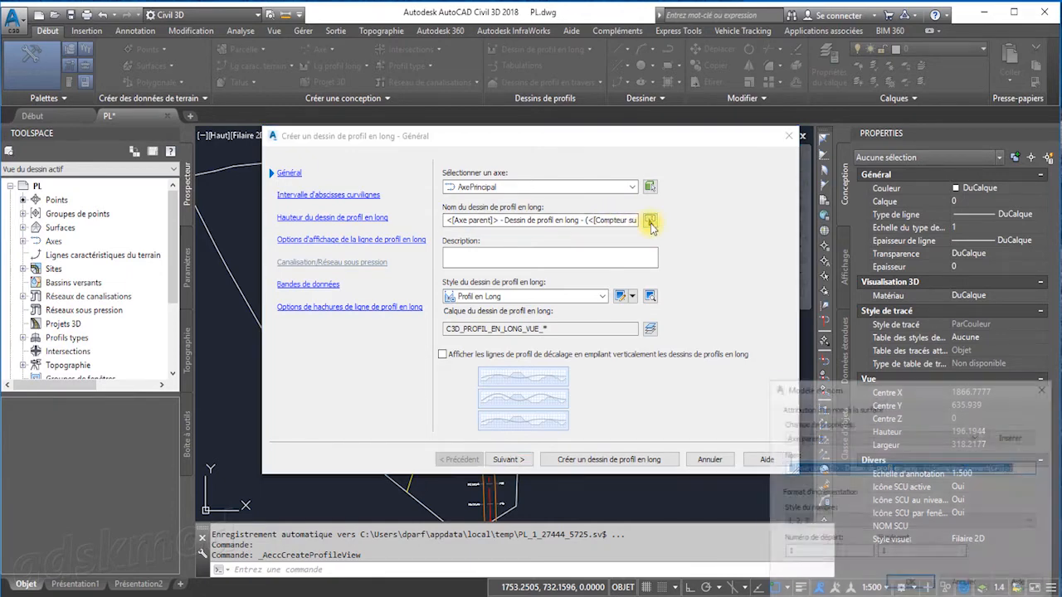
pyautogui.moveTo(877, 448); pyautogui.dragTo(676, 209)
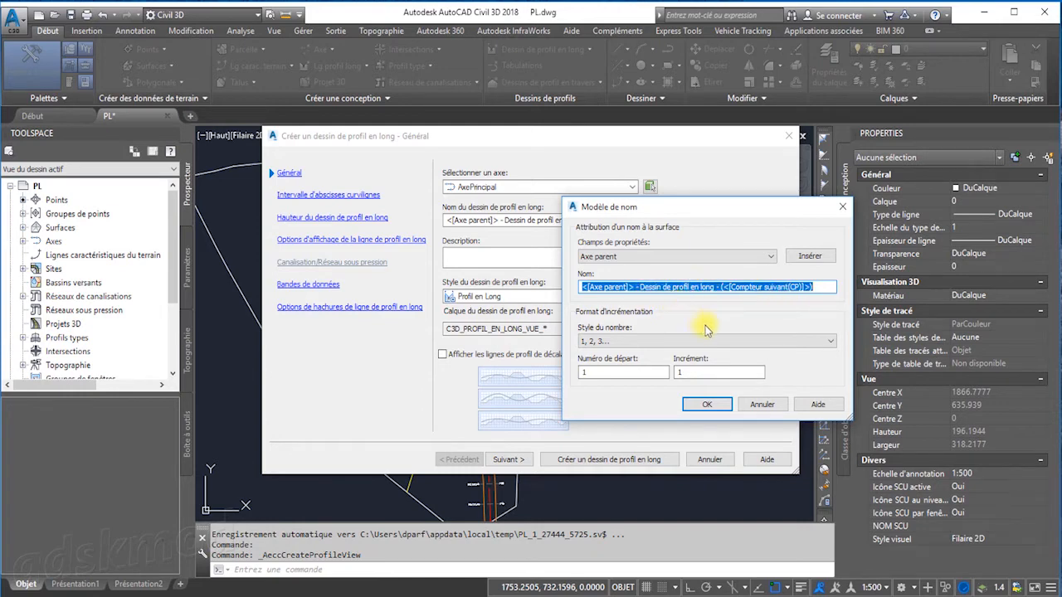
pyautogui.click(708, 406)
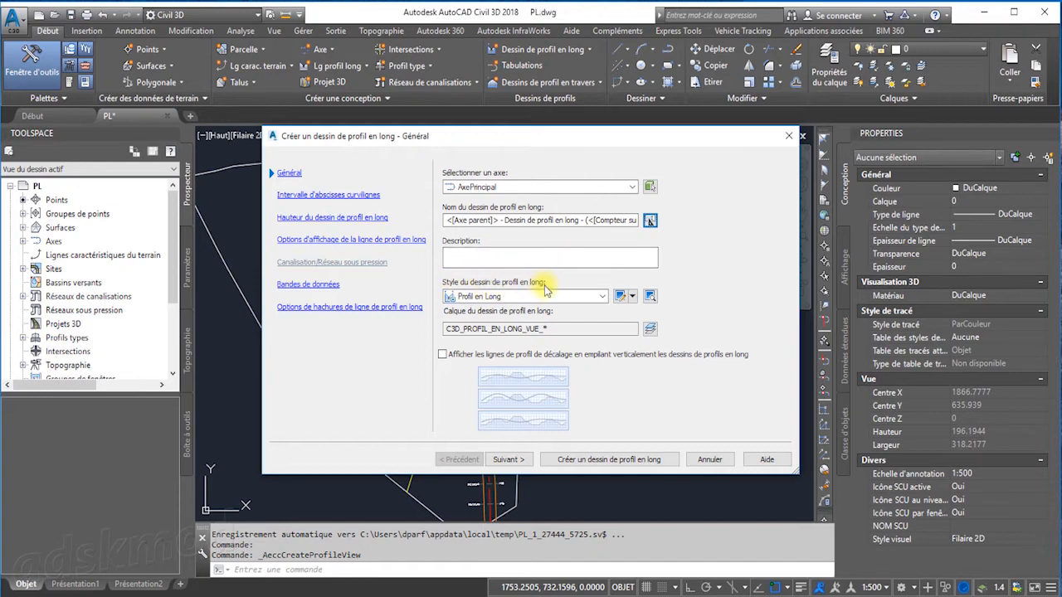
# Set the profile view style to Tabulation (EchV x10)
pyautogui.click(601, 297)
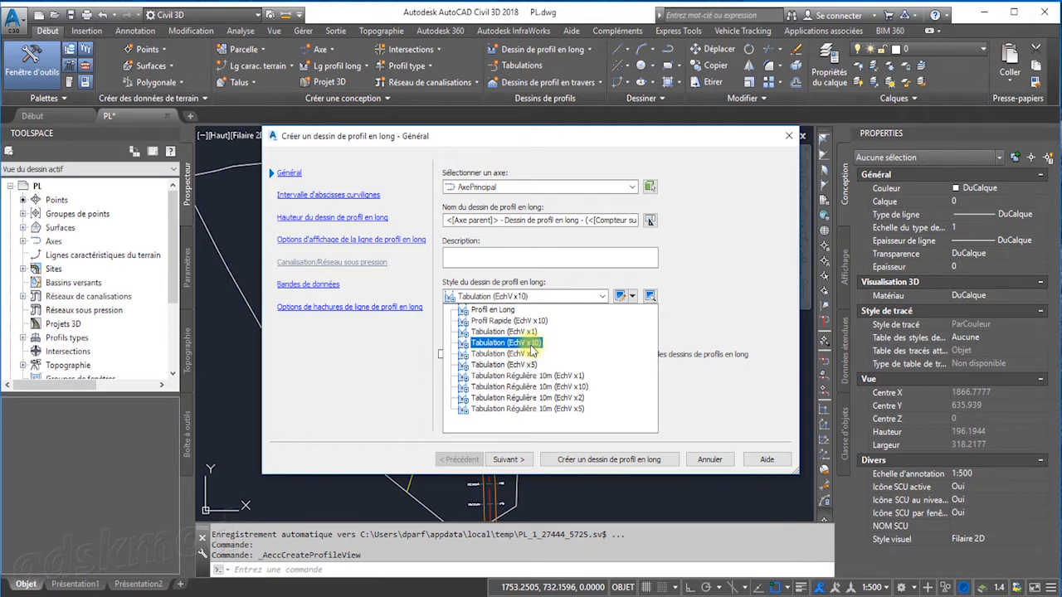
pyautogui.click(572, 397)
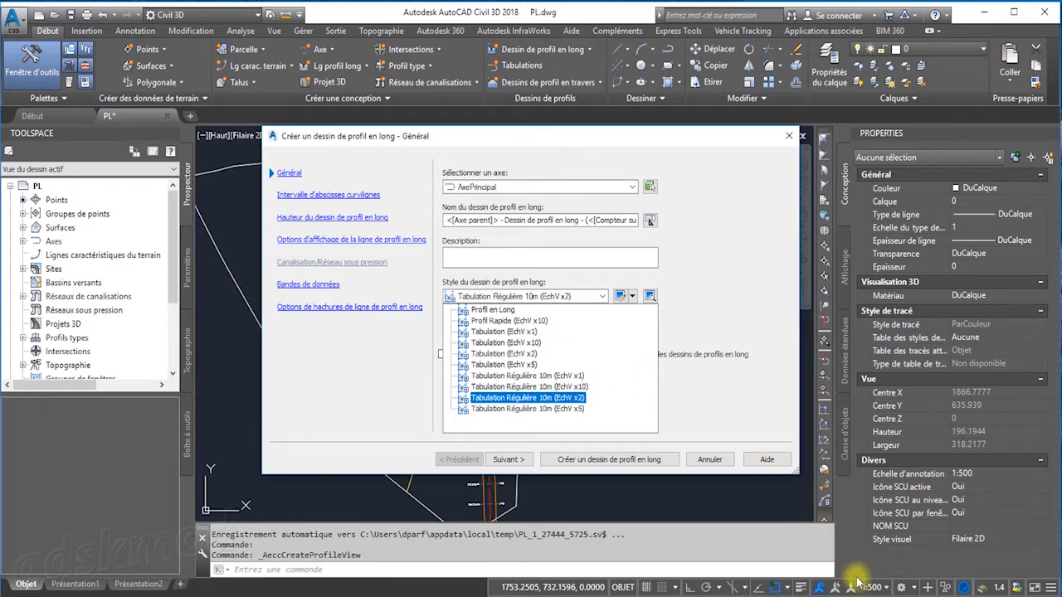
pyautogui.click(564, 385)
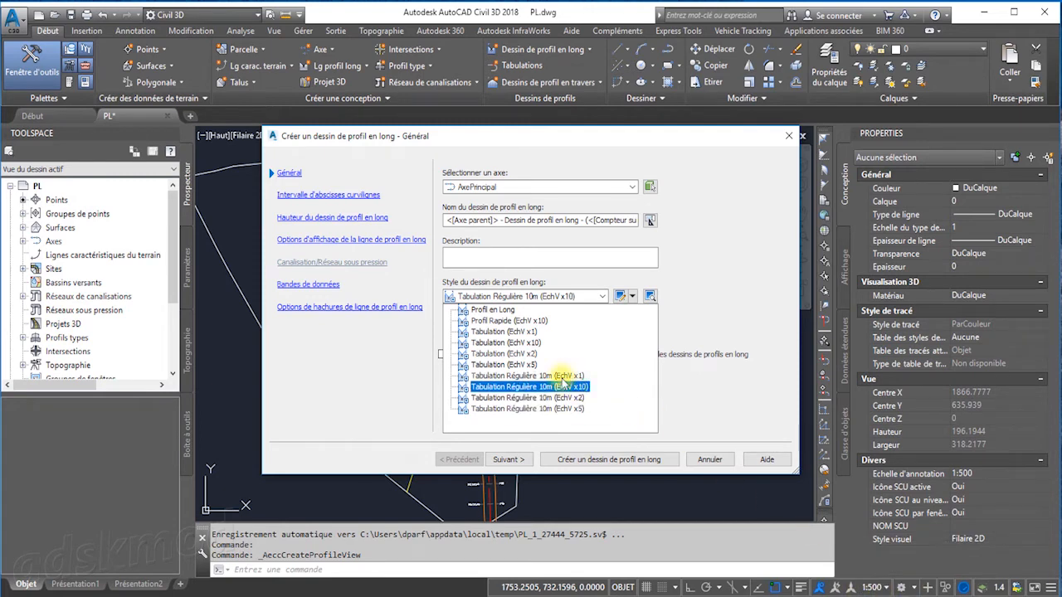
pyautogui.click(523, 342)
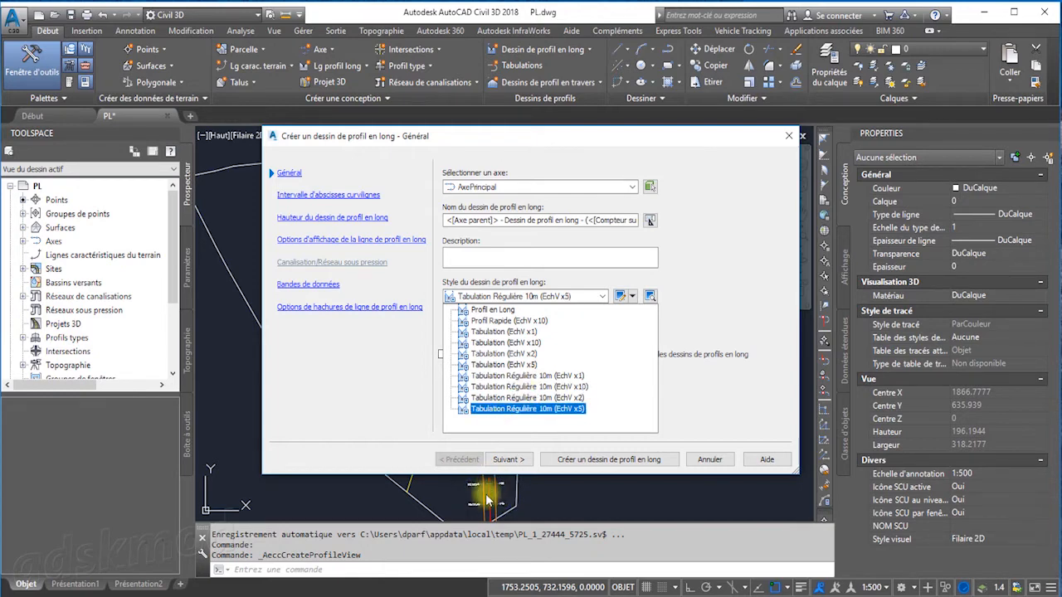
pyautogui.click(529, 343)
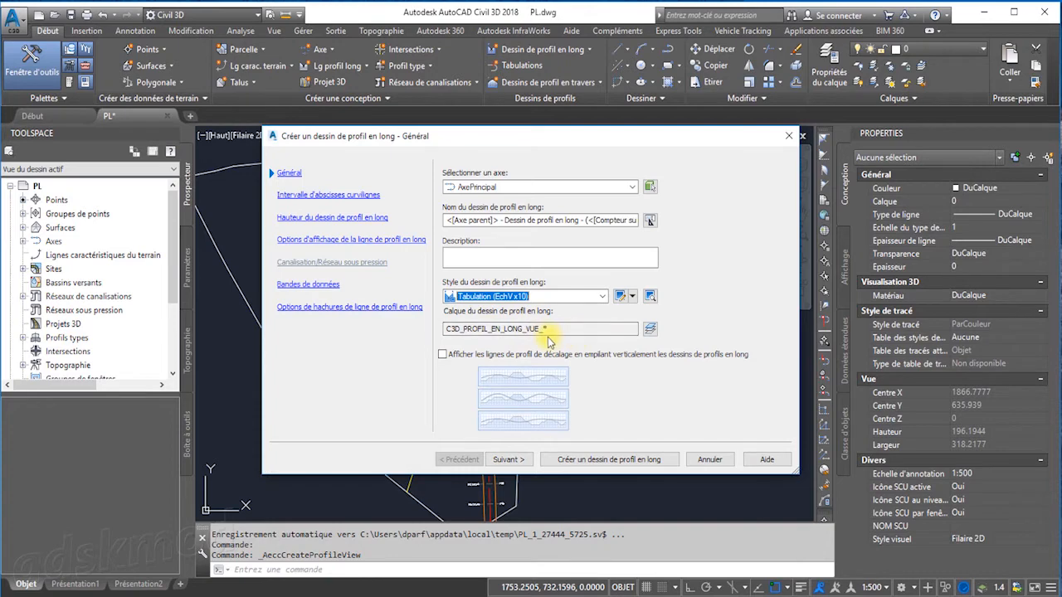
# Keep the automatic station range and automatic profile view height, and proceed to the profile display options
pyautogui.click(509, 460)
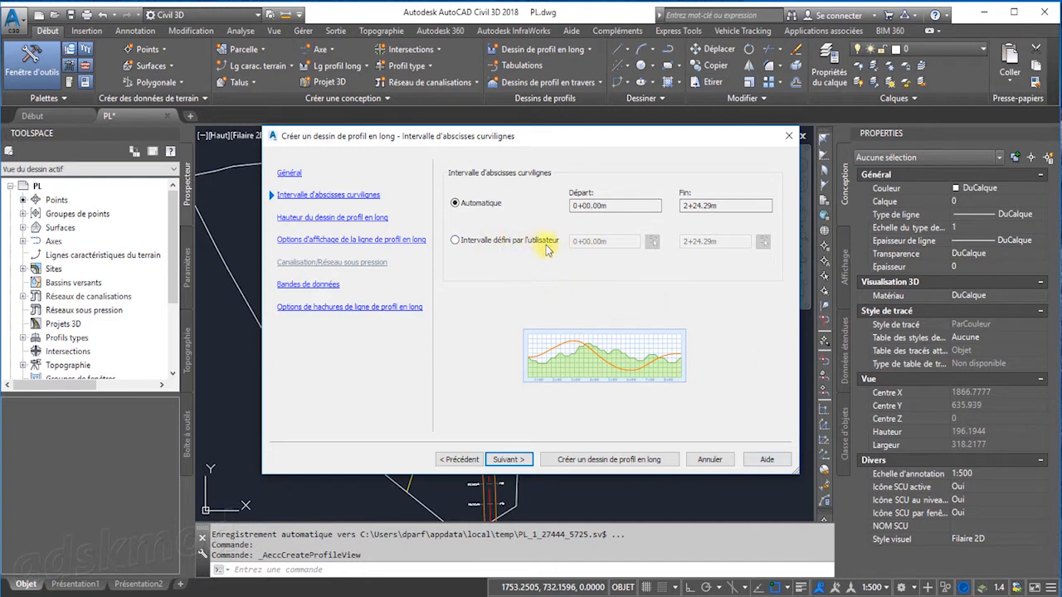
pyautogui.click(508, 460)
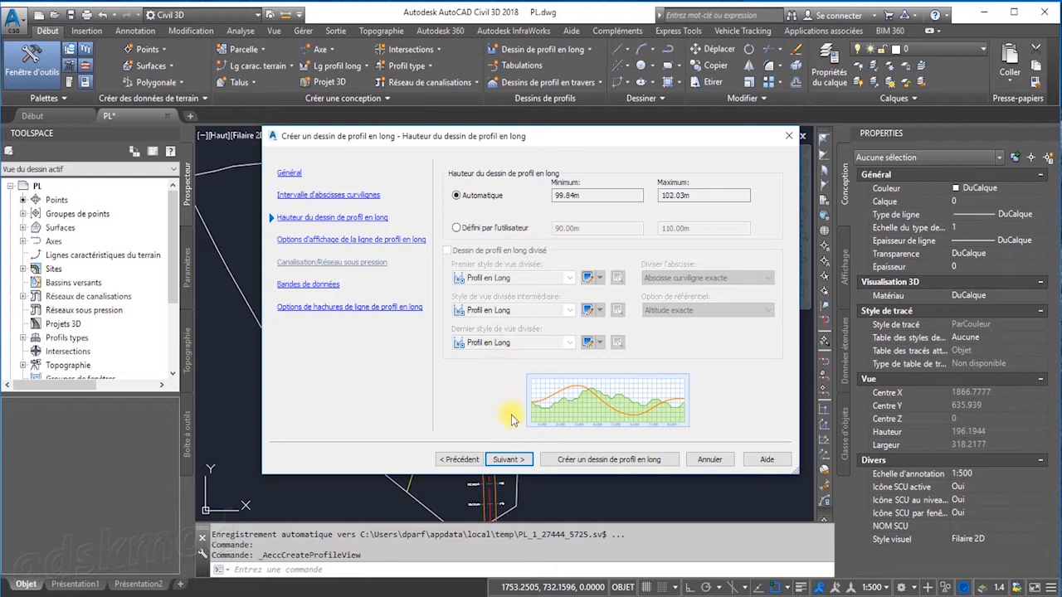
pyautogui.click(516, 459)
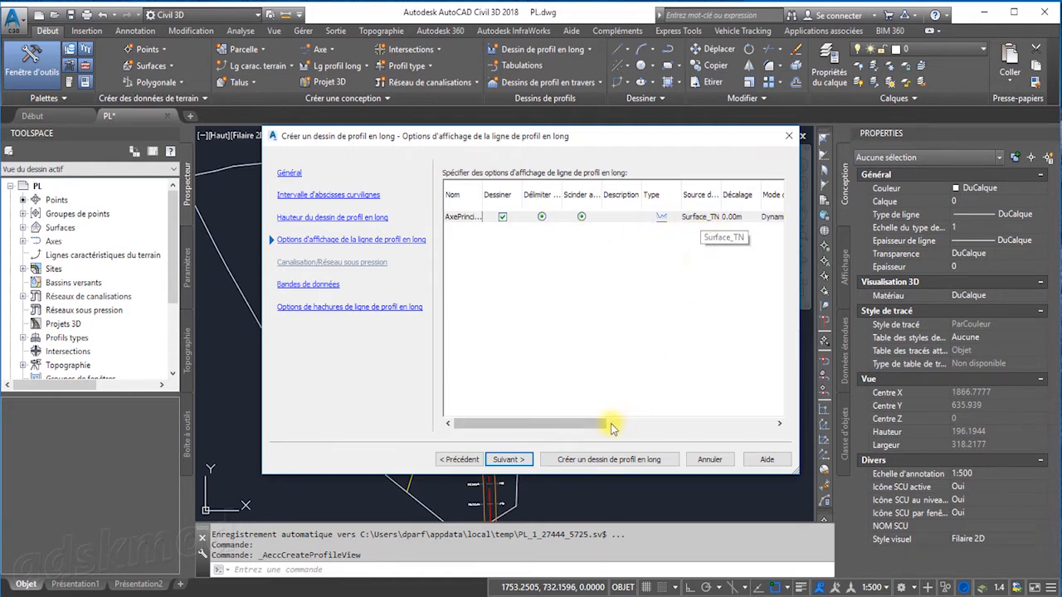
# Assign the layer C3D_PROFIL_EN_LONG_LIGNE_AxePrincipal-Surface_TN to the profile in the profile view's display options
pyautogui.moveTo(600, 423); pyautogui.dragTo(669, 424)
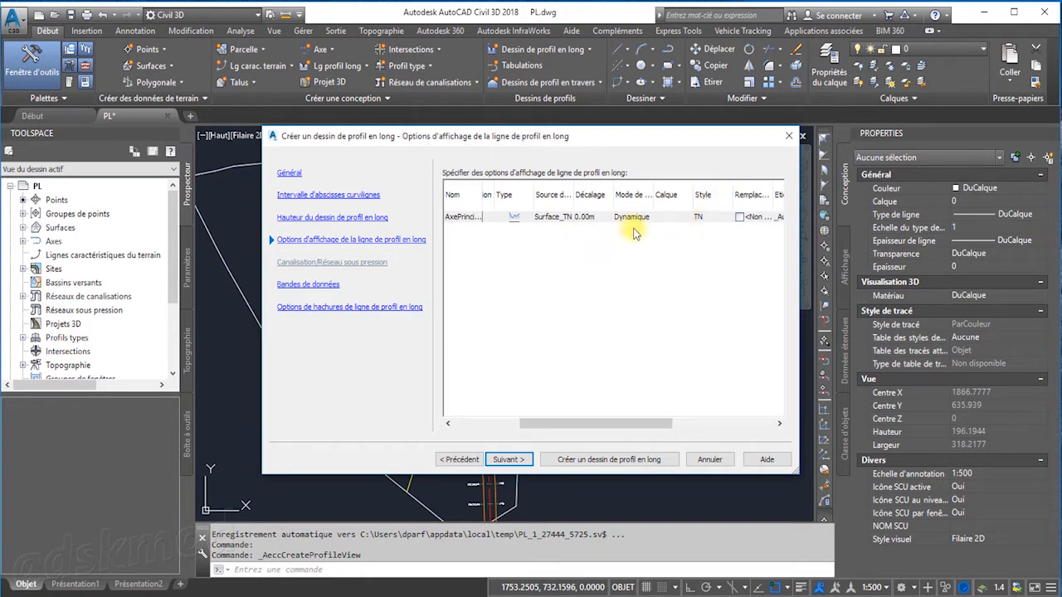
pyautogui.click(670, 221)
pyautogui.click(671, 221)
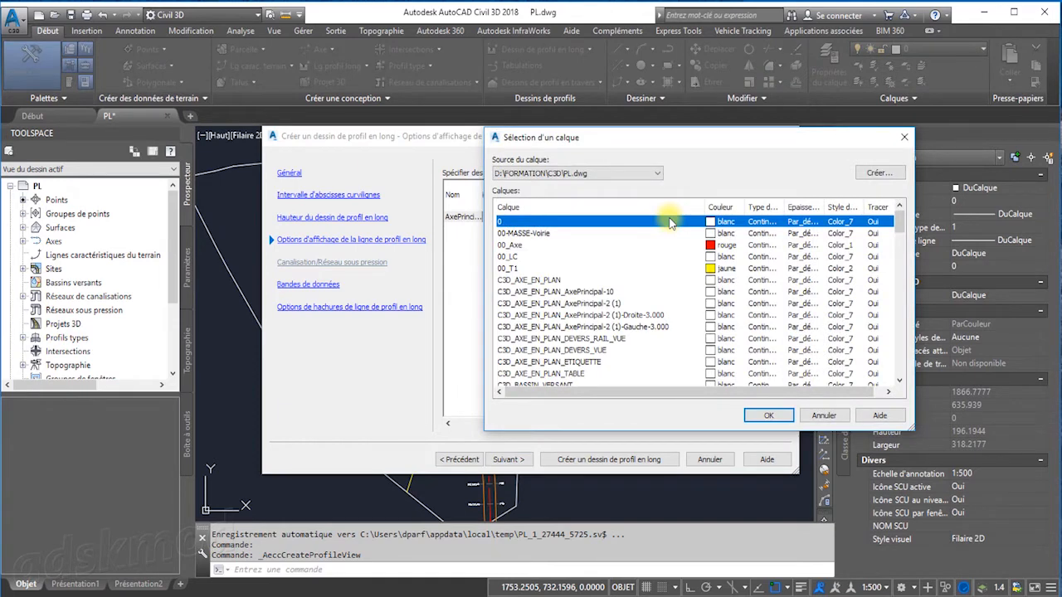
pyautogui.scroll(-10, 649, 336)
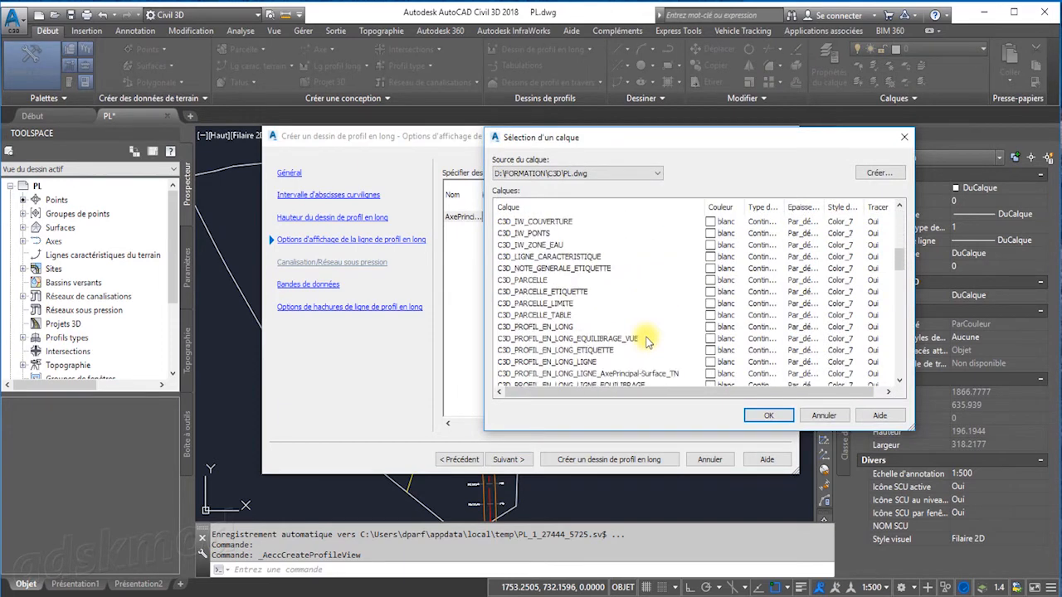
pyautogui.scroll(-1, 647, 342)
pyautogui.click(648, 339)
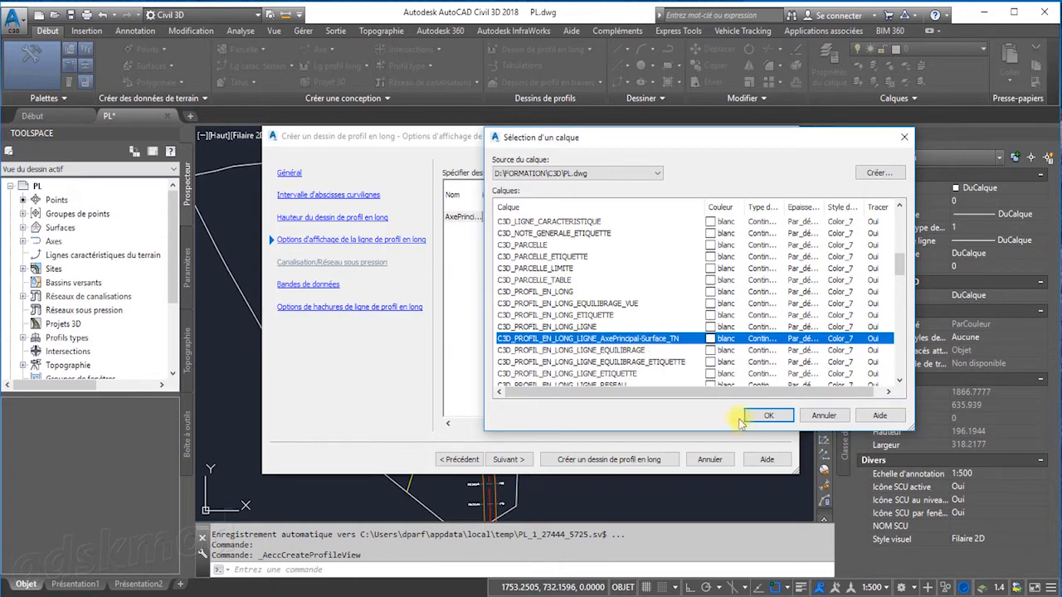
pyautogui.click(761, 417)
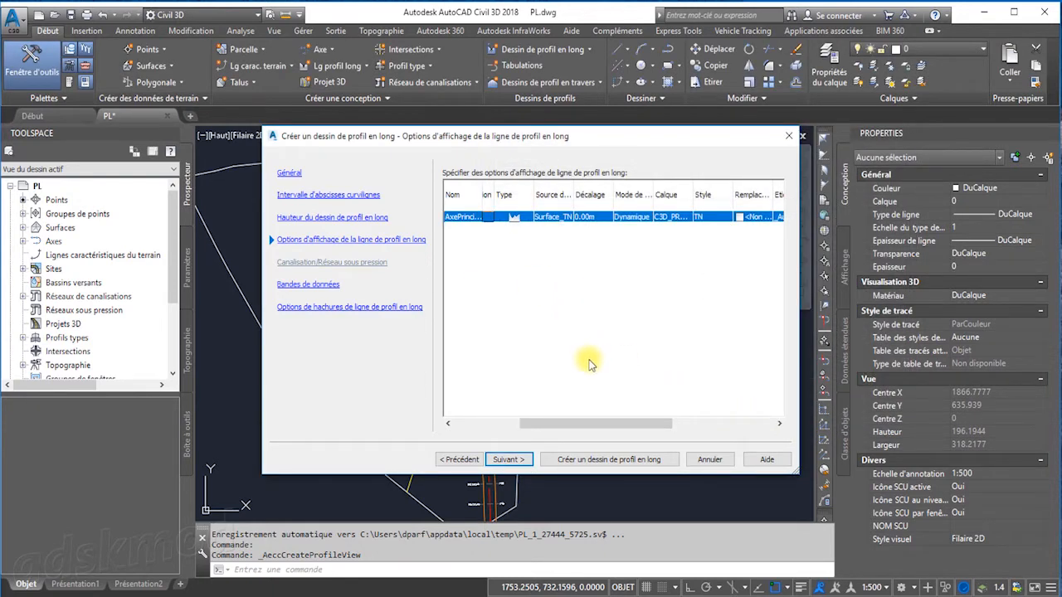
# Set the profile view's data band set to Profil Projet complet avec tabulations au PT
pyautogui.moveTo(583, 422); pyautogui.dragTo(495, 423)
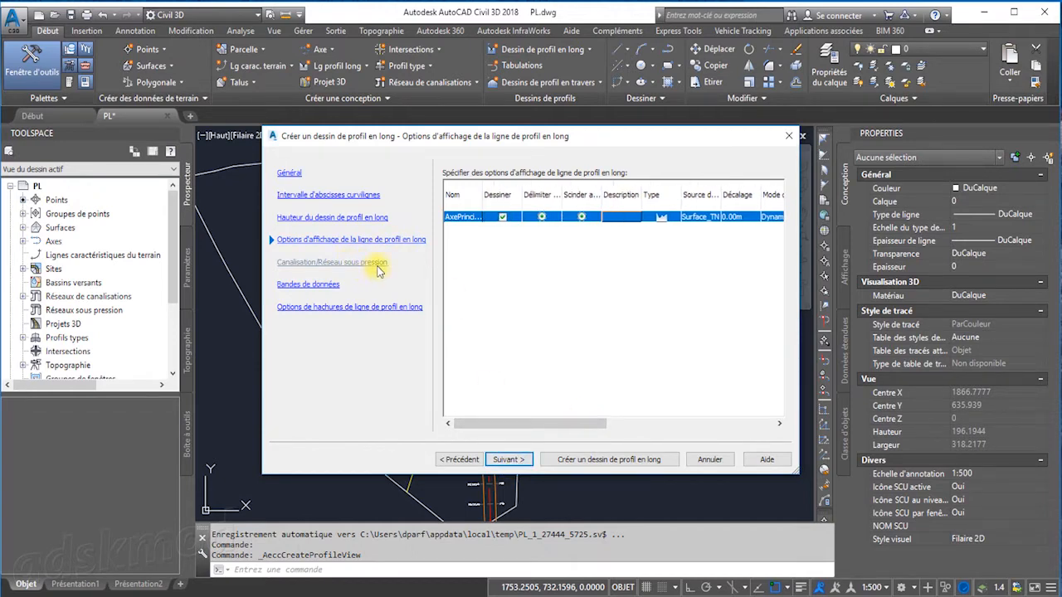
pyautogui.click(514, 460)
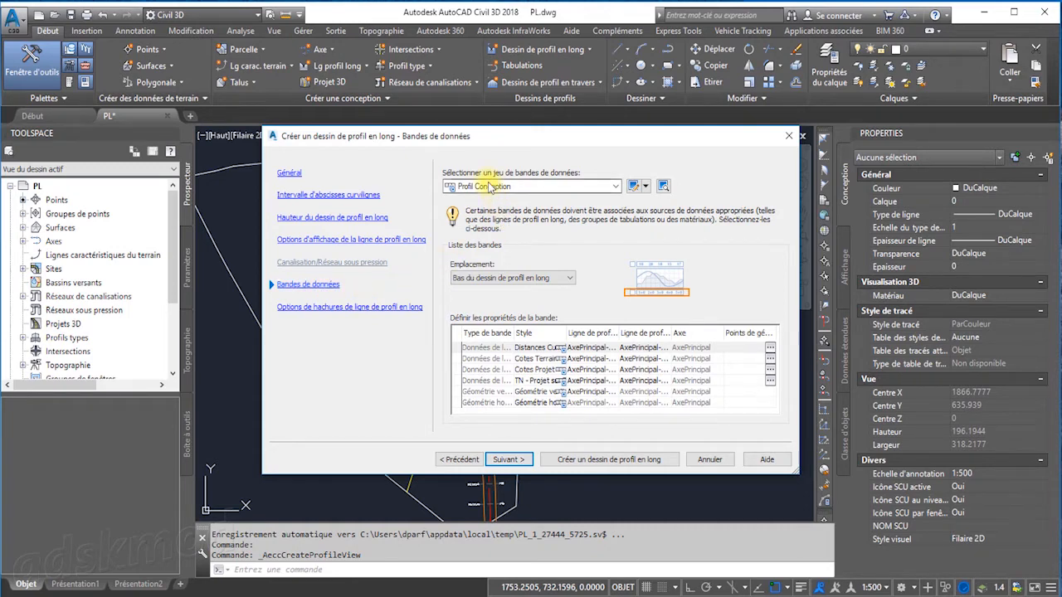
pyautogui.click(615, 187)
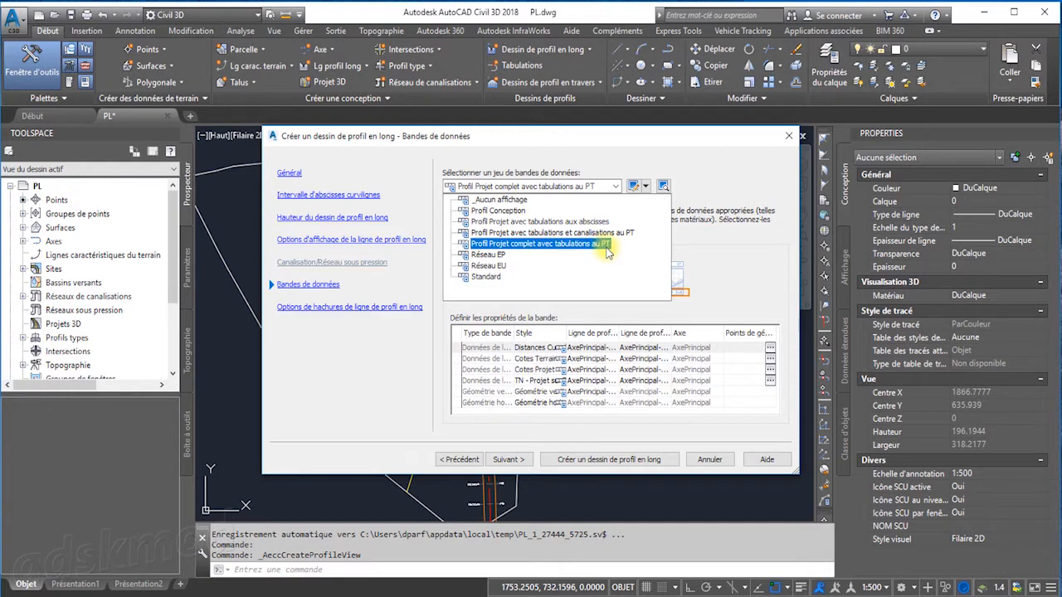
pyautogui.click(535, 244)
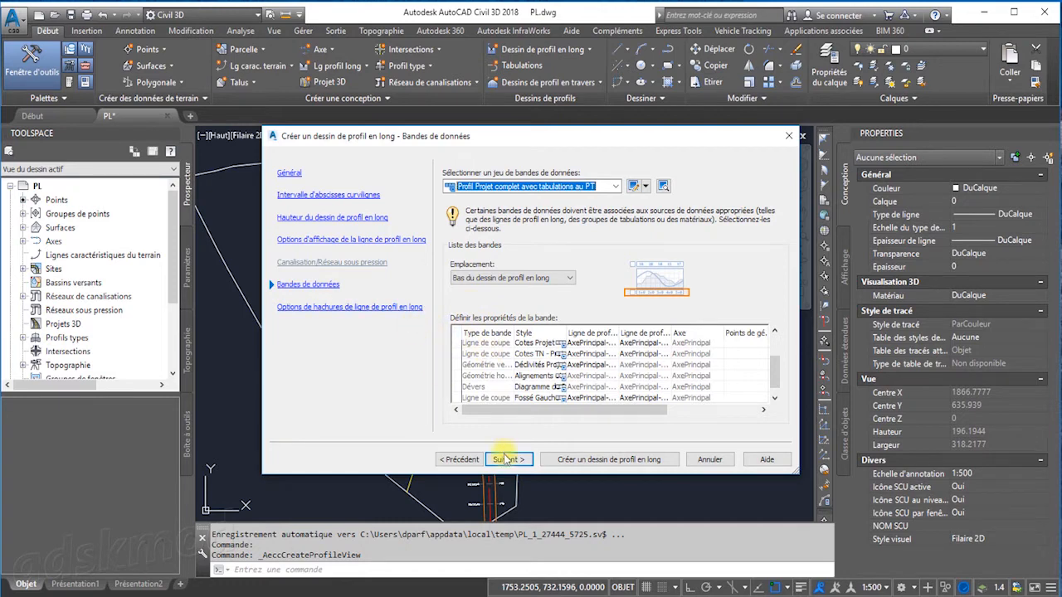
# Add a cut (Déblai) and a fill (Remblai) hatch area in the profile hatch options
pyautogui.click(398, 314)
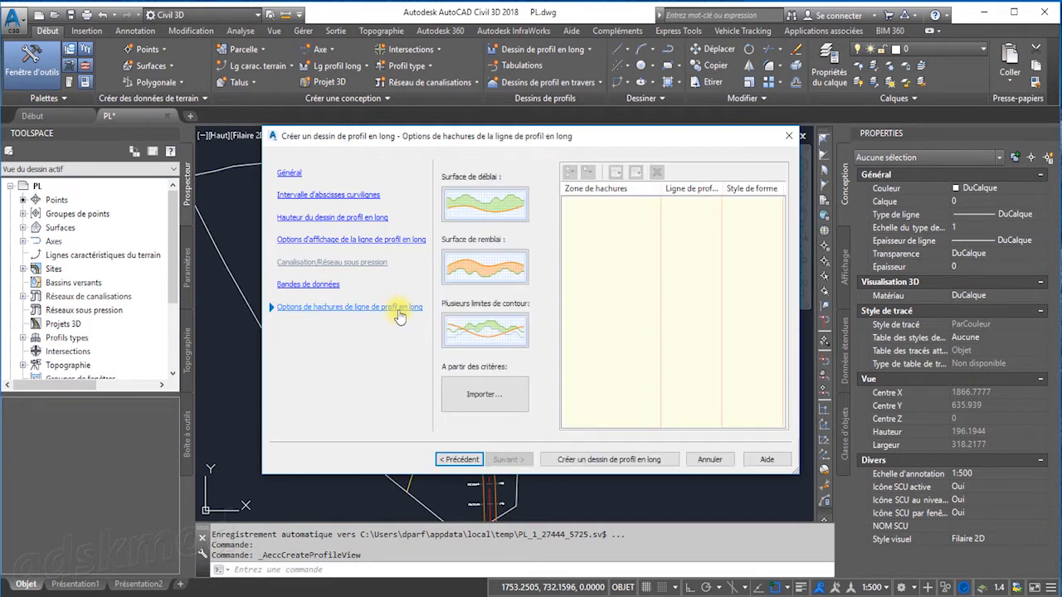
pyautogui.click(495, 213)
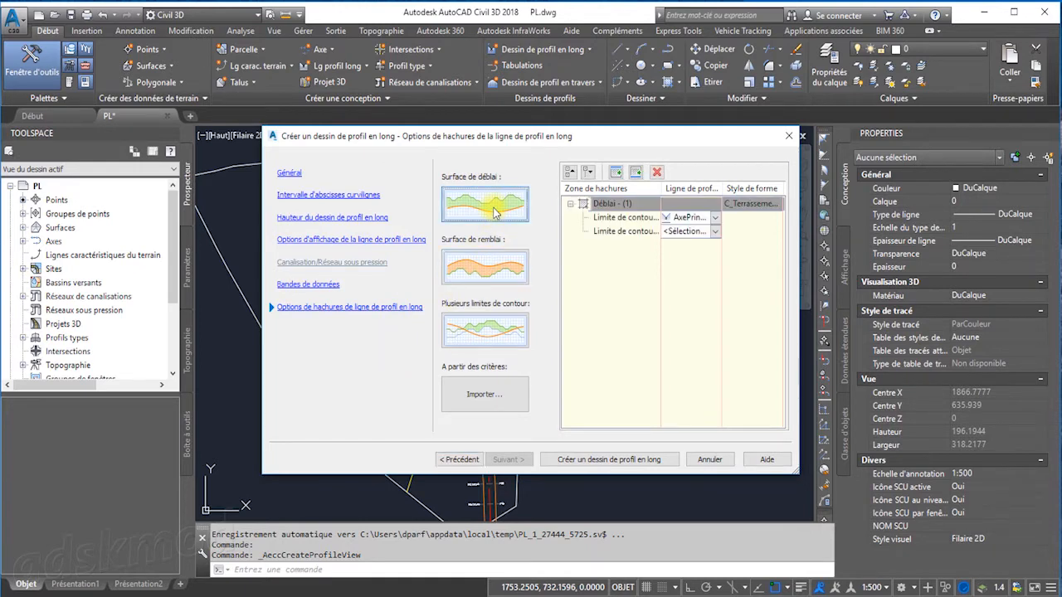
pyautogui.click(488, 270)
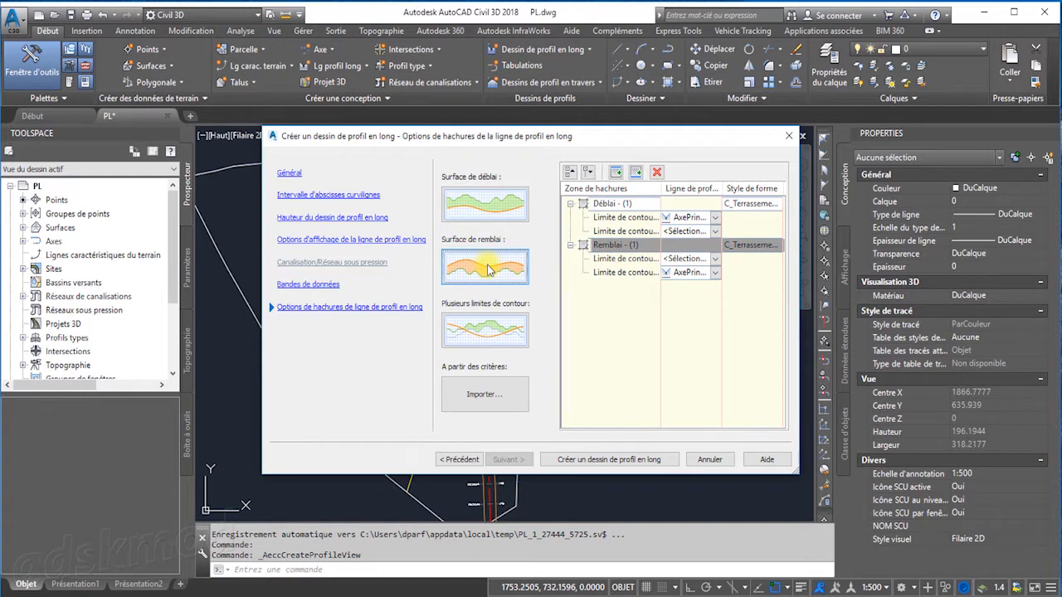
# Add a hatch area with multiple boundaries, delete it, and add it again
pyautogui.click(490, 330)
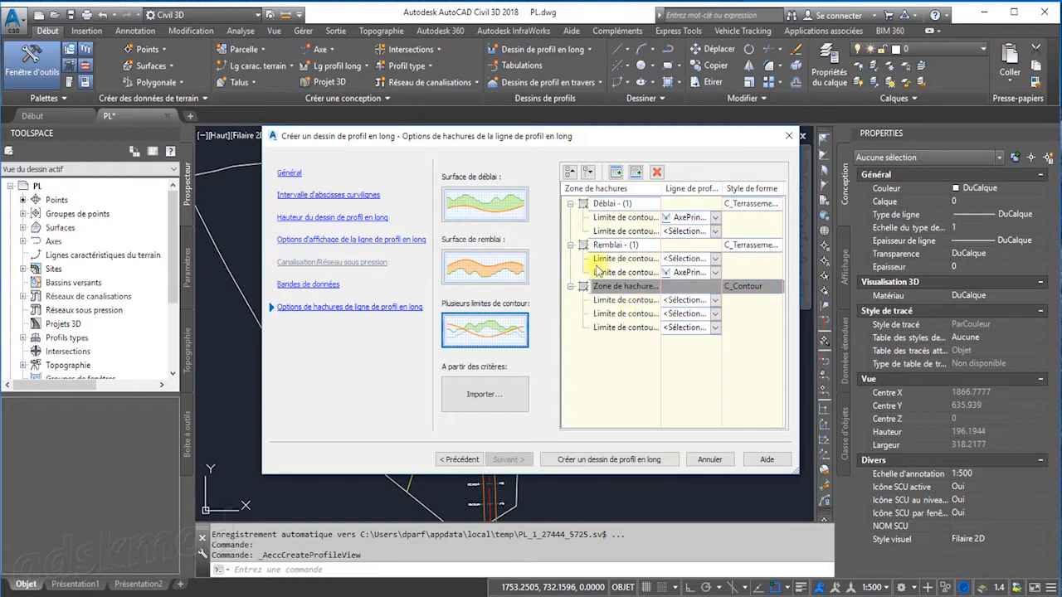
pyautogui.click(658, 172)
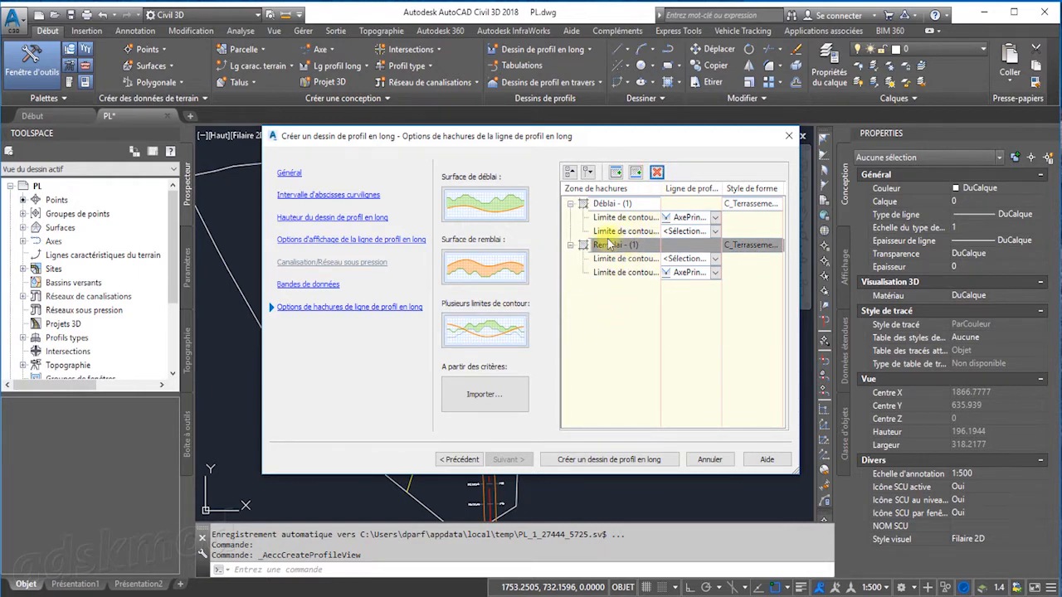
pyautogui.click(501, 330)
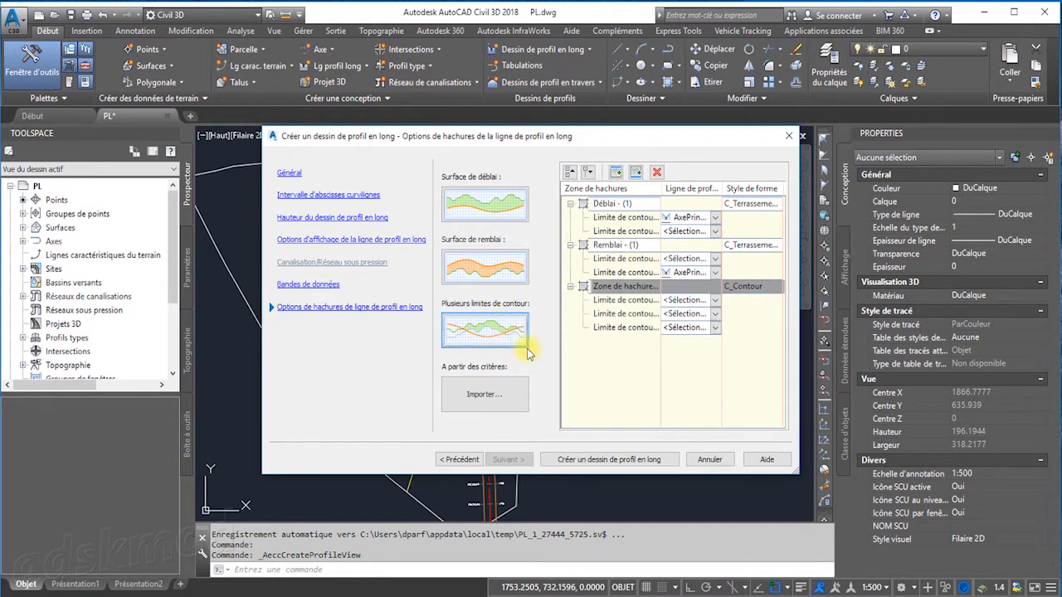
# Try to create the profile view, return to the hatch options and check the profiles available for the cut area's second boundary
pyautogui.click(610, 459)
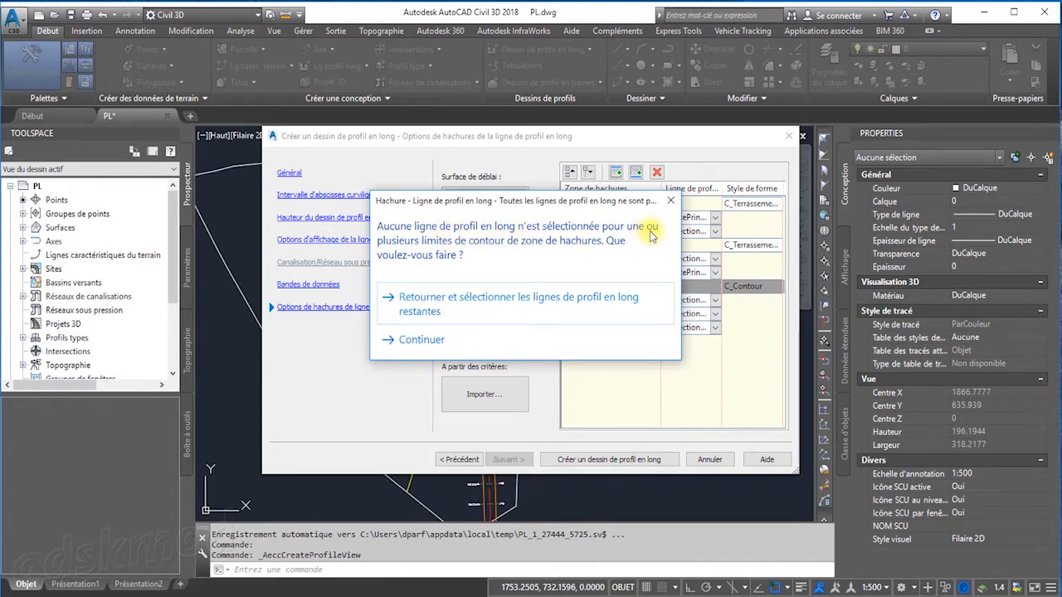
pyautogui.click(671, 200)
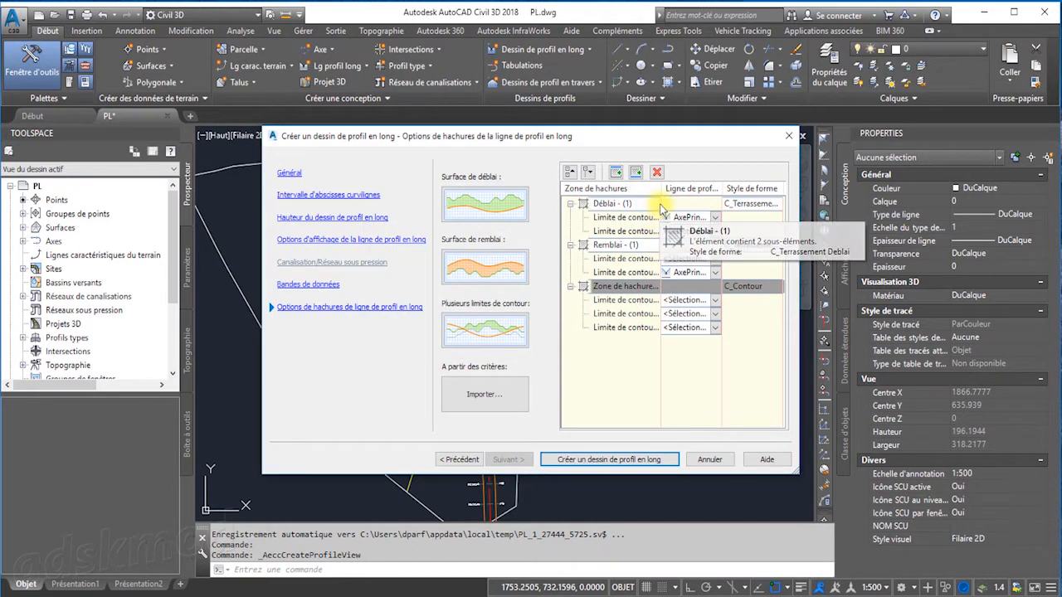
pyautogui.click(713, 234)
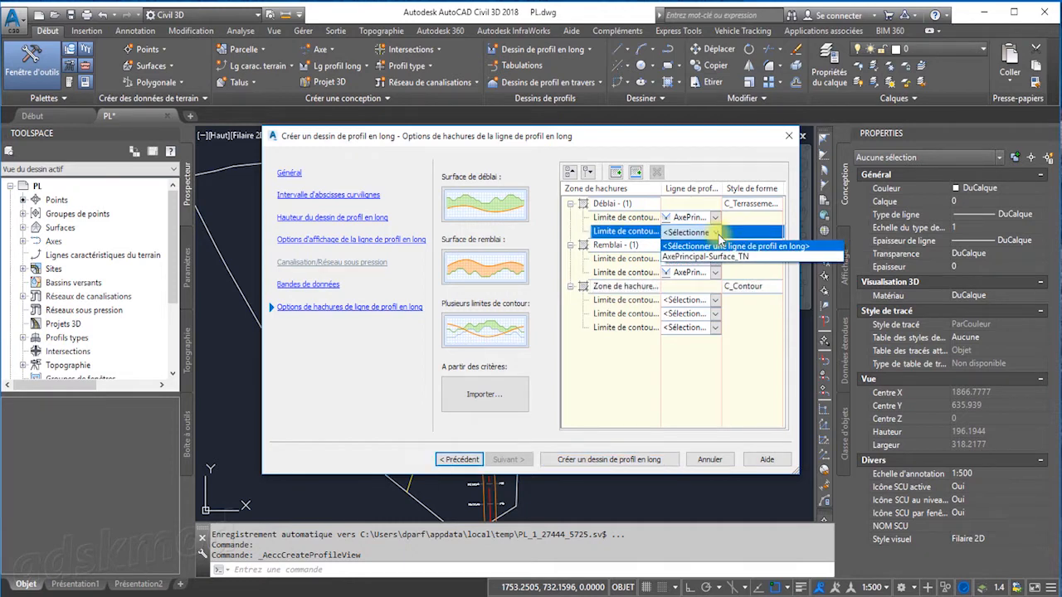
pyautogui.click(627, 357)
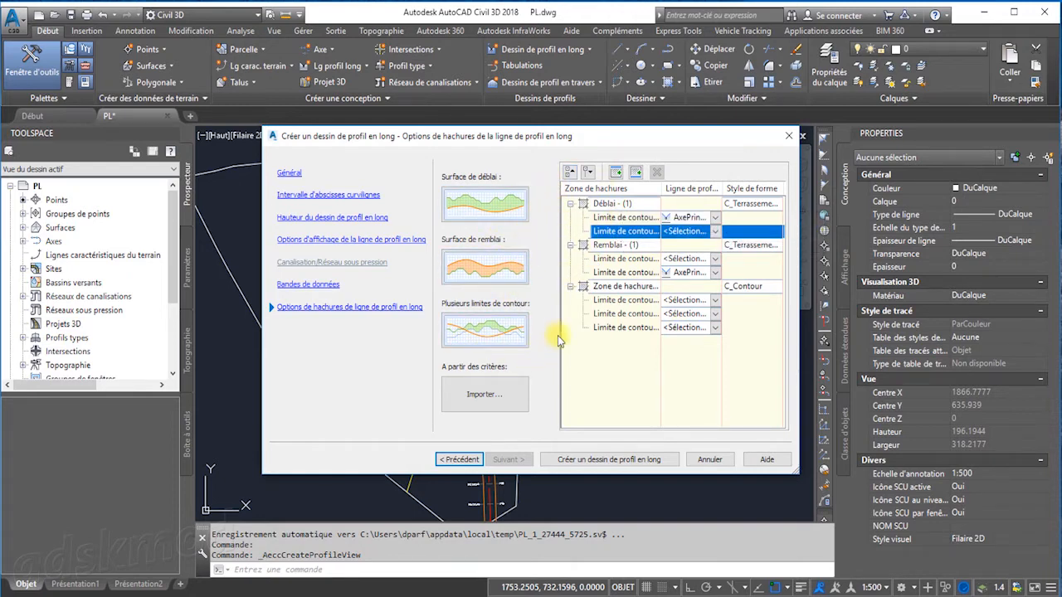
# Delete the multiple-boundary hatch area from the hatch list
pyautogui.click(607, 287)
pyautogui.click(656, 173)
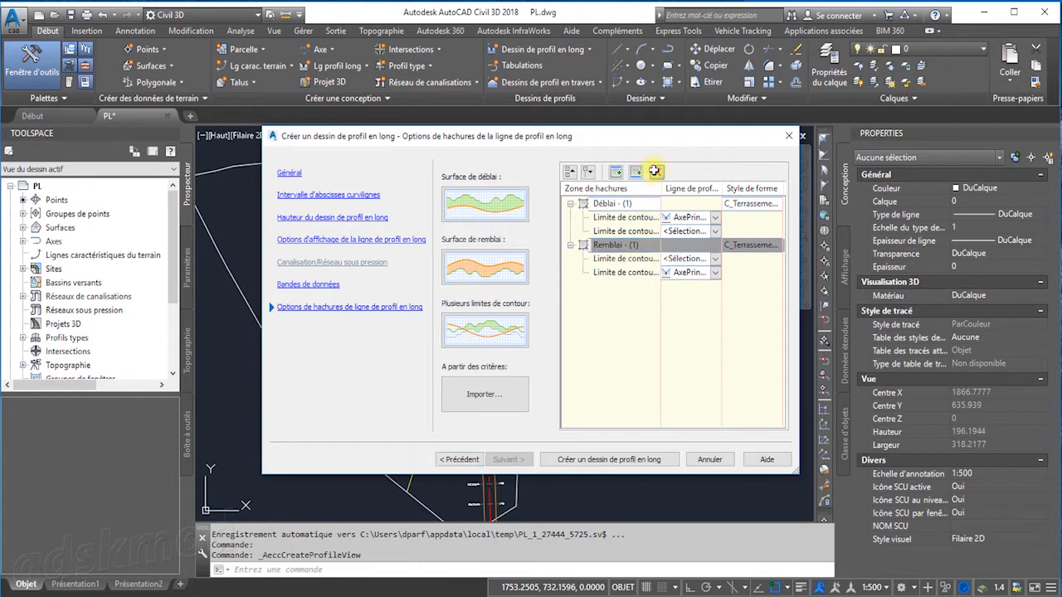
# Delete the fill (Remblai) and cut (Déblai) hatch areas and return to the data band settings
pyautogui.click(656, 173)
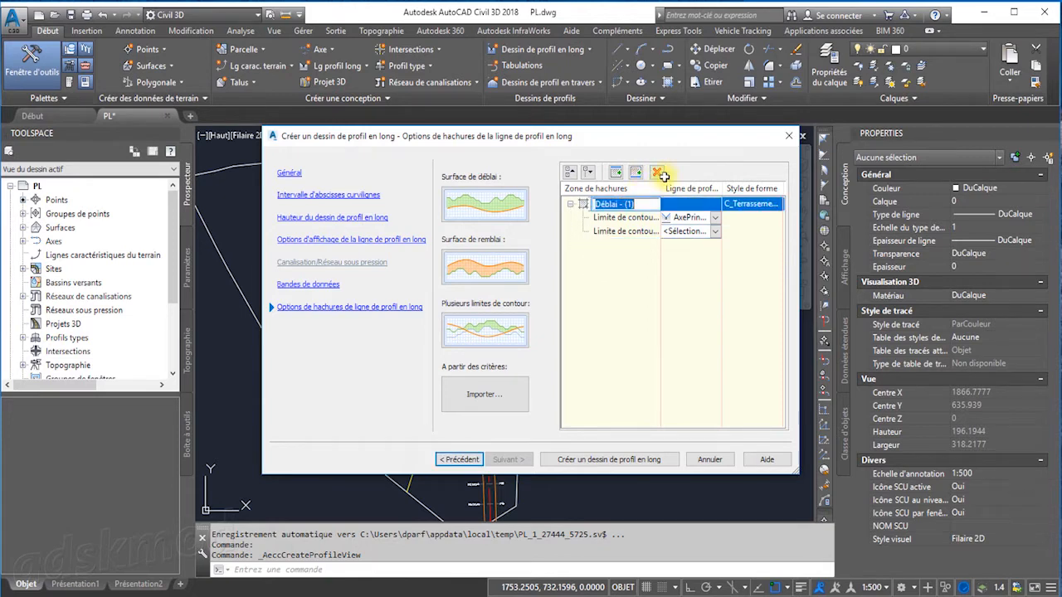
pyautogui.click(657, 173)
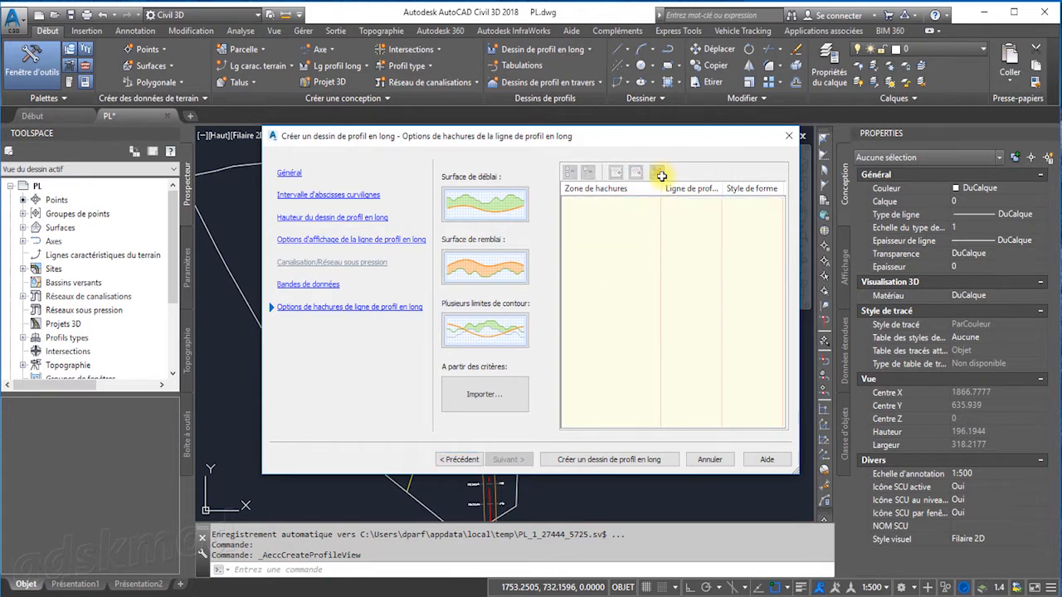
pyautogui.click(300, 284)
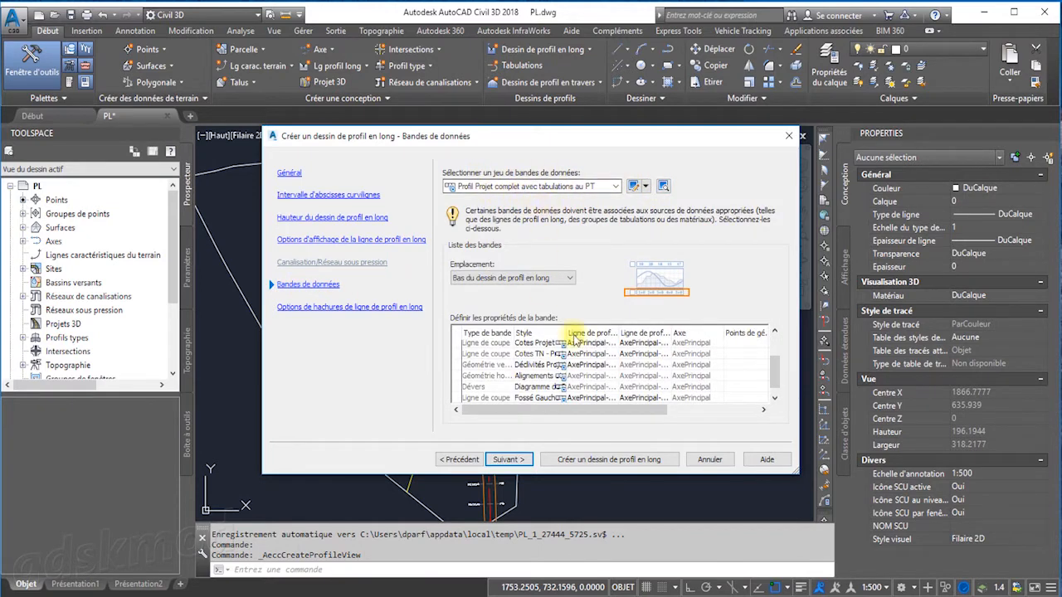
# Create the AxePrincipal profile view with its origin in the empty area above and to the right of the site plan
pyautogui.click(607, 459)
pyautogui.scroll(-5, 573, 386)
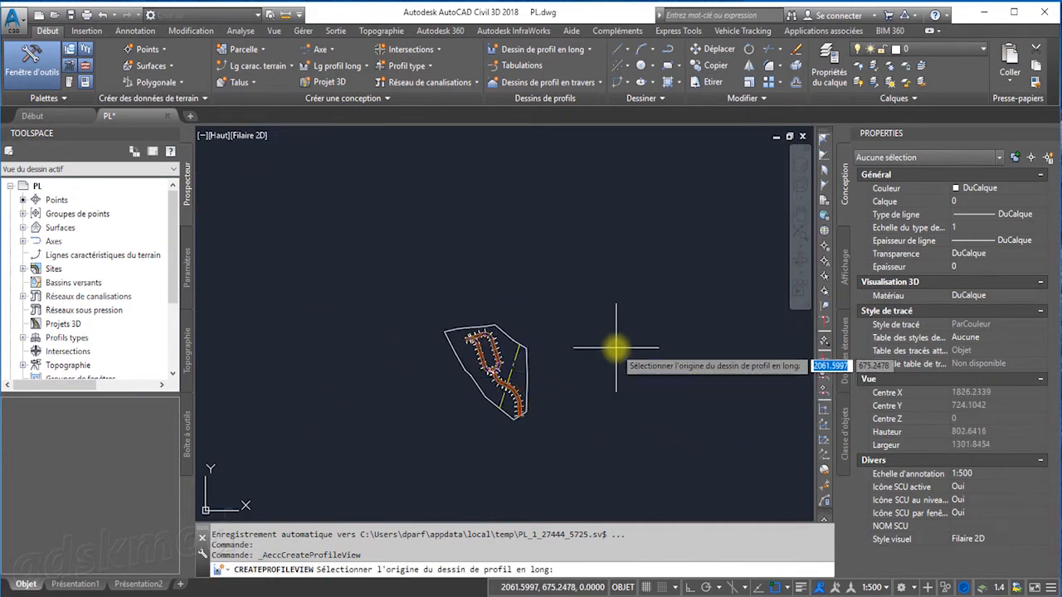
pyautogui.moveTo(616, 348); pyautogui.dragTo(475, 367, button='middle')
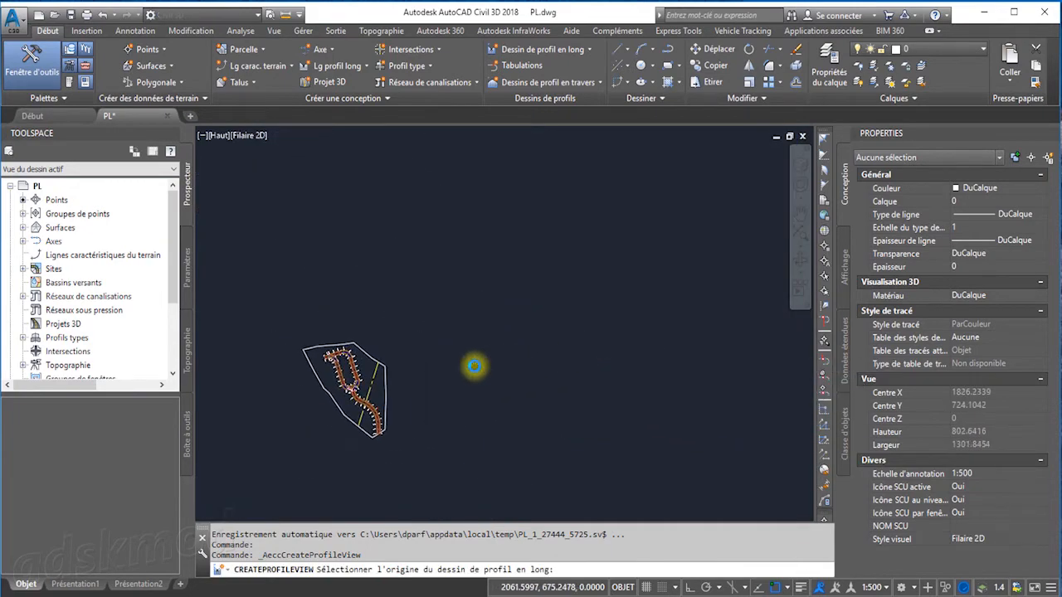
pyautogui.click(416, 305)
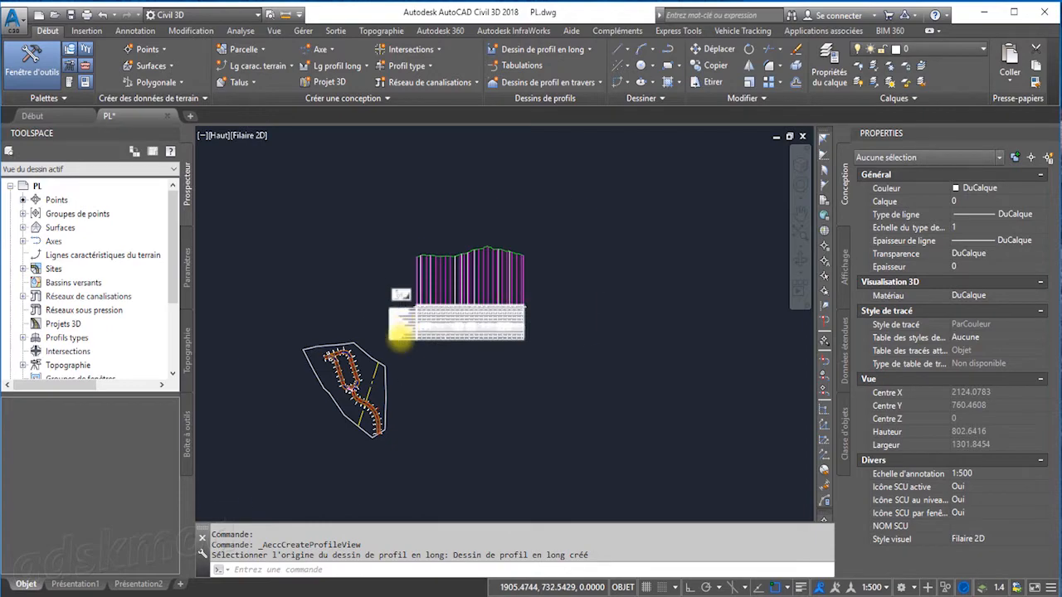
# Examine the new profile view's title block and data bands, and select the view to check its extent and properties
pyautogui.scroll(6, 406, 328)
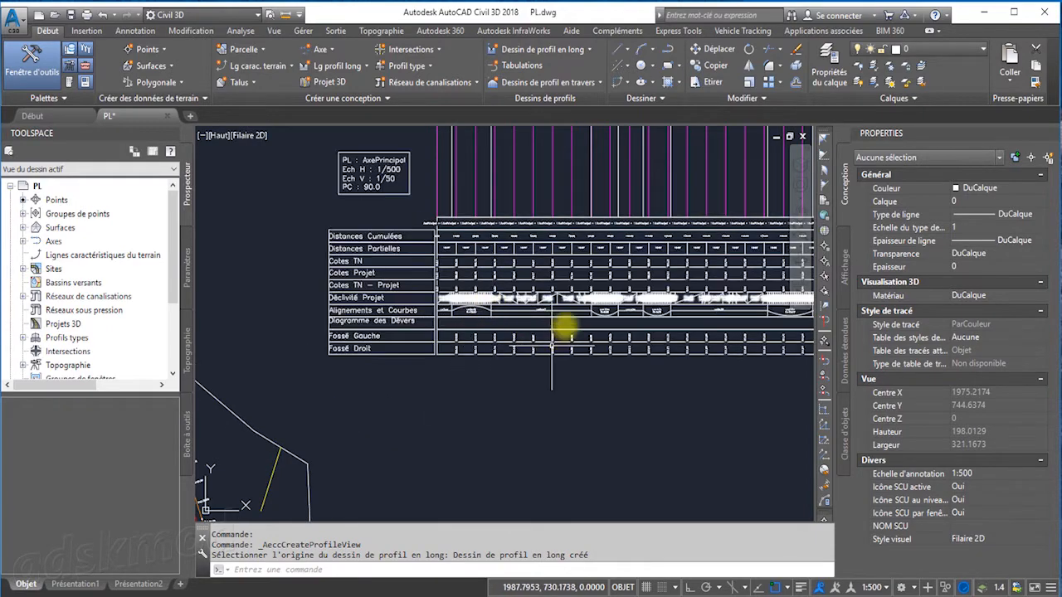
pyautogui.scroll(-5, 563, 328)
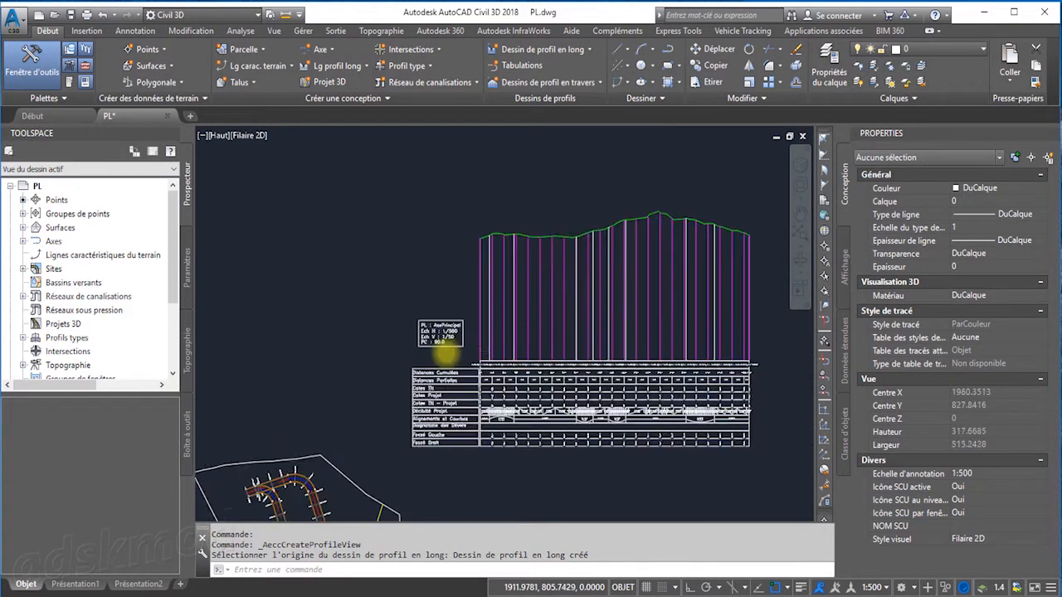
pyautogui.scroll(10, 446, 355)
pyautogui.scroll(-4, 421, 320)
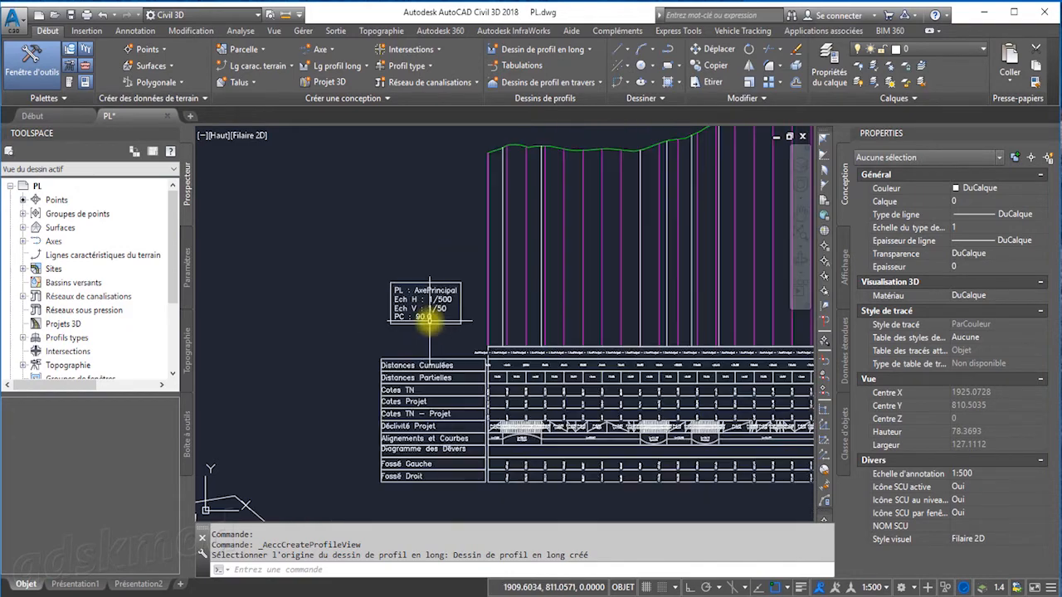
pyautogui.scroll(-6, 498, 361)
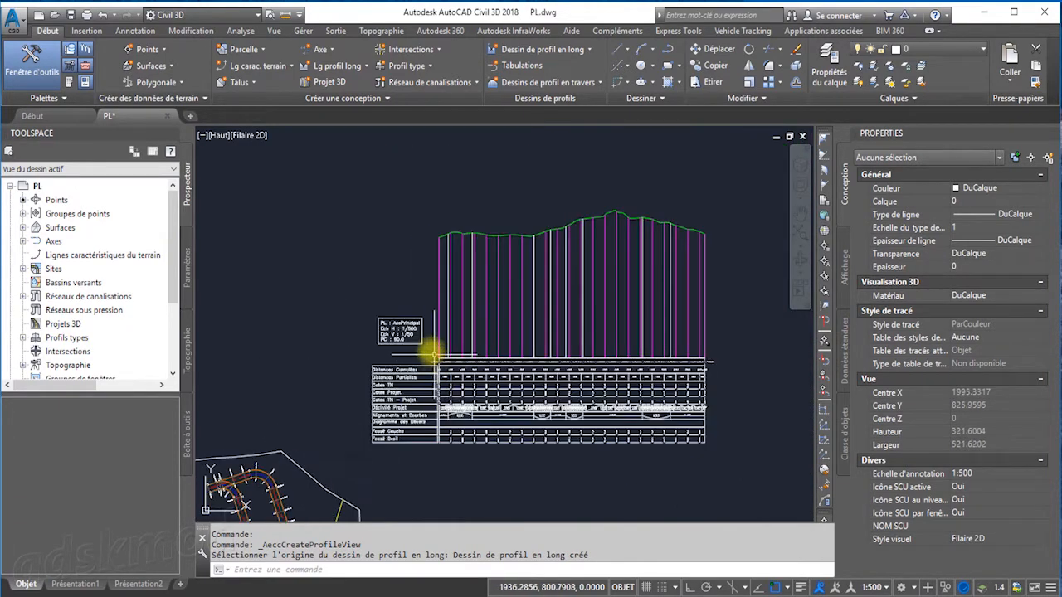
pyautogui.click(408, 339)
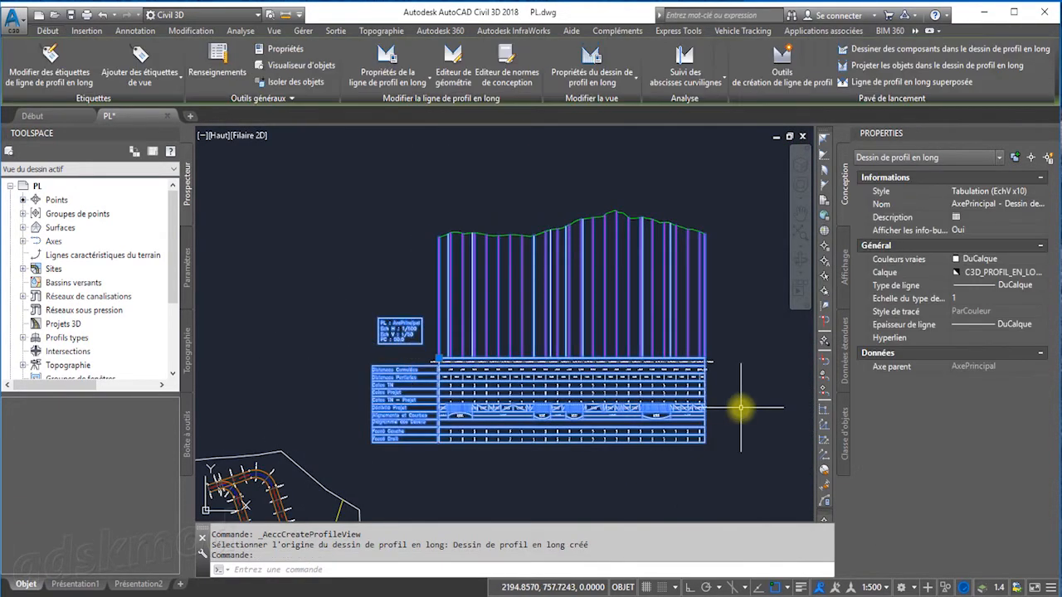
pyautogui.press('Escape')
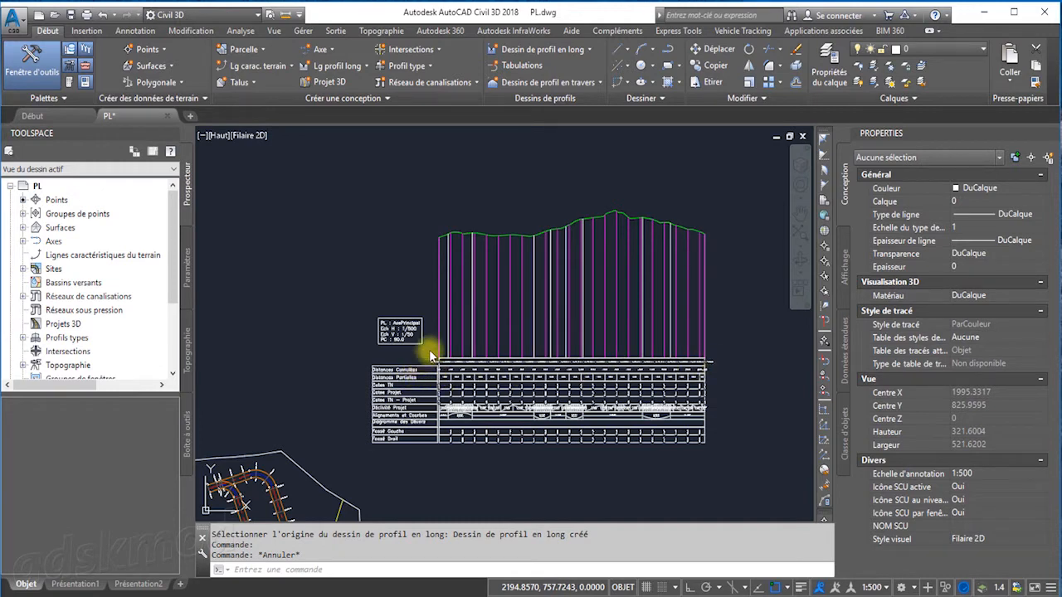
# Examine the row of AxePrincipal labels above the Distances Cumulées band along the profile view
pyautogui.scroll(4, 430, 353)
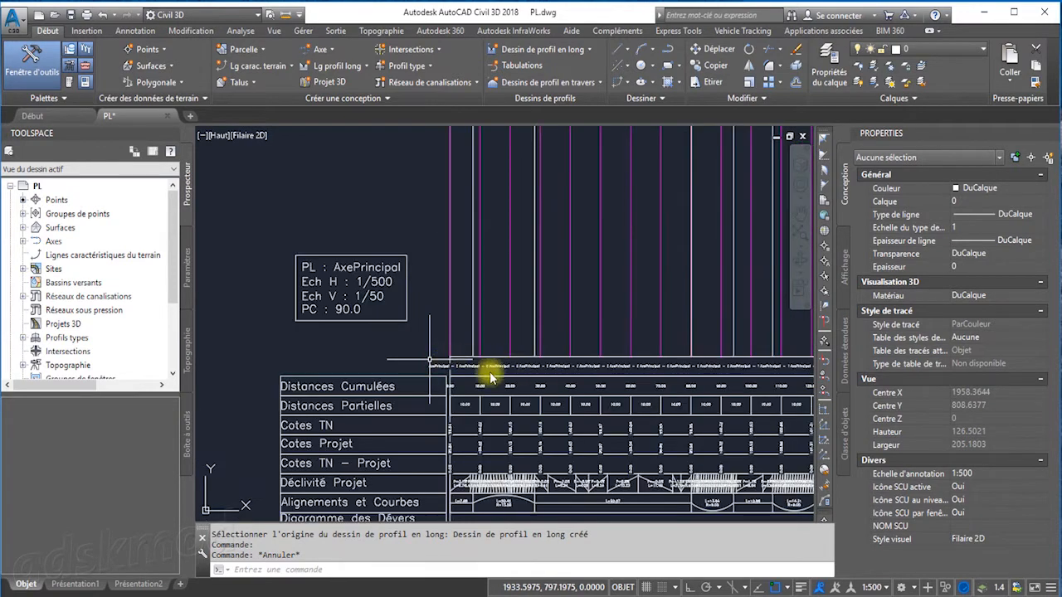
pyautogui.scroll(6, 439, 370)
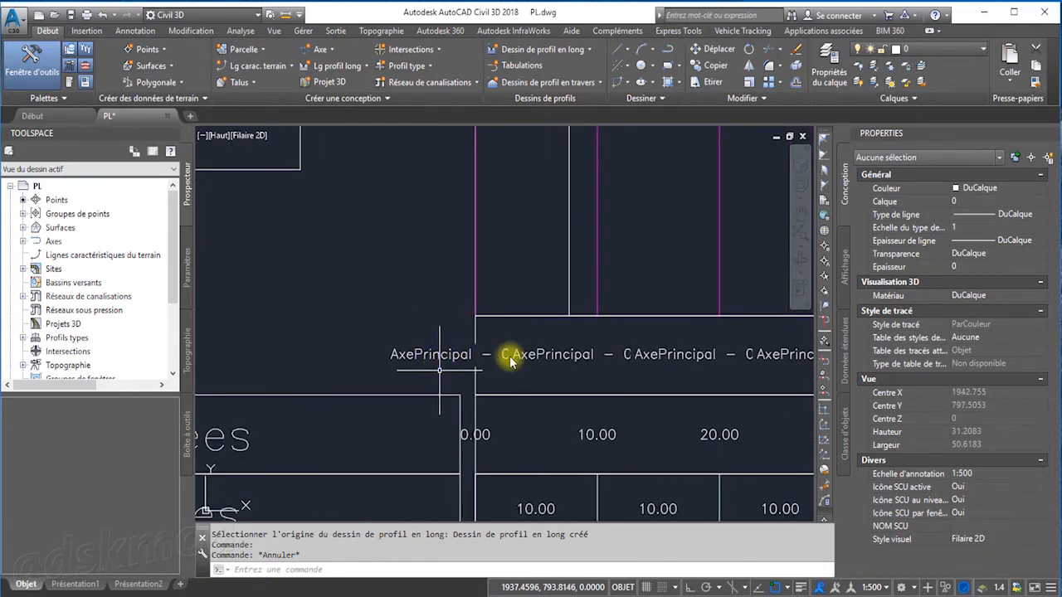
pyautogui.scroll(-6, 523, 358)
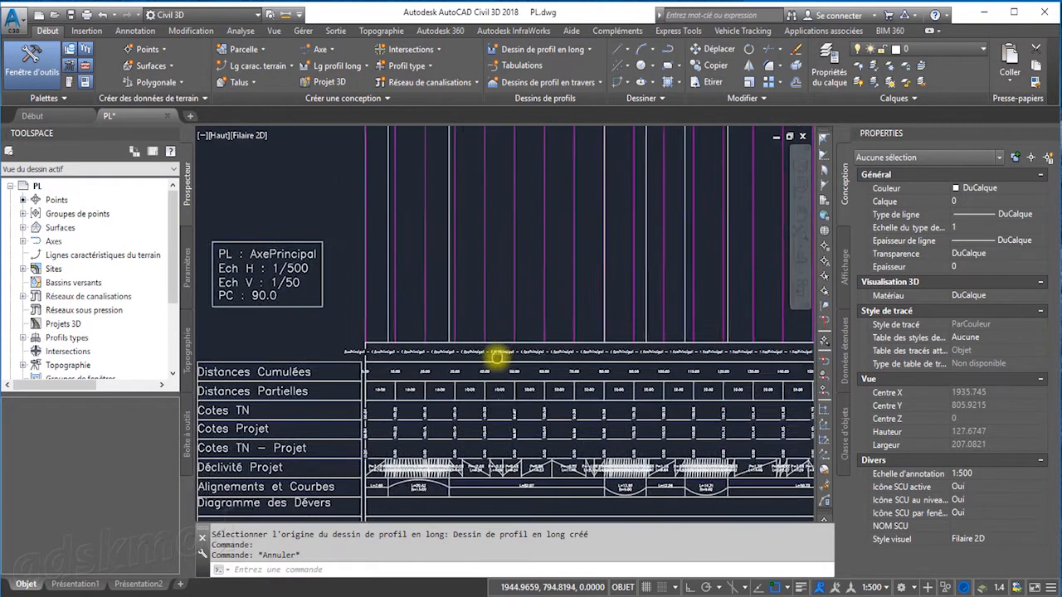
pyautogui.scroll(-5, 593, 356)
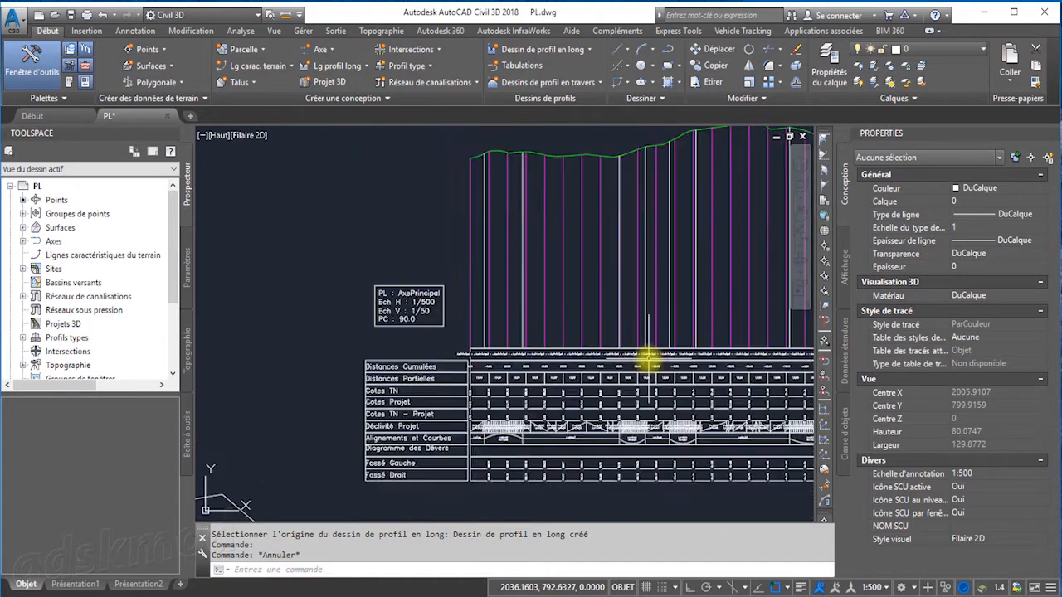
pyautogui.scroll(-2, 649, 359)
pyautogui.moveTo(609, 356); pyautogui.dragTo(479, 339, button='middle')
pyautogui.scroll(2, 426, 347)
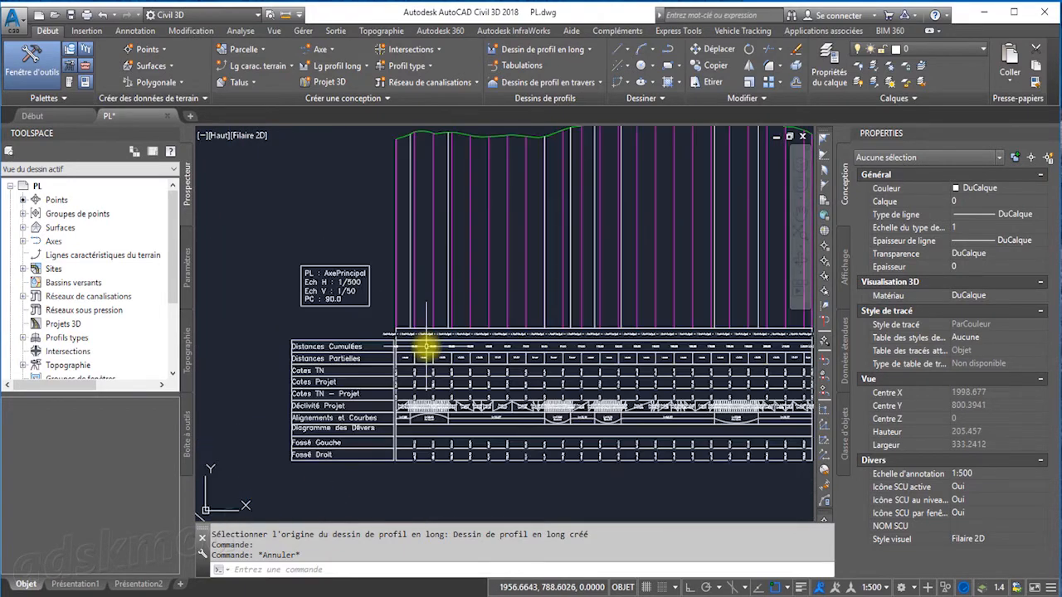
pyautogui.scroll(-2, 419, 345)
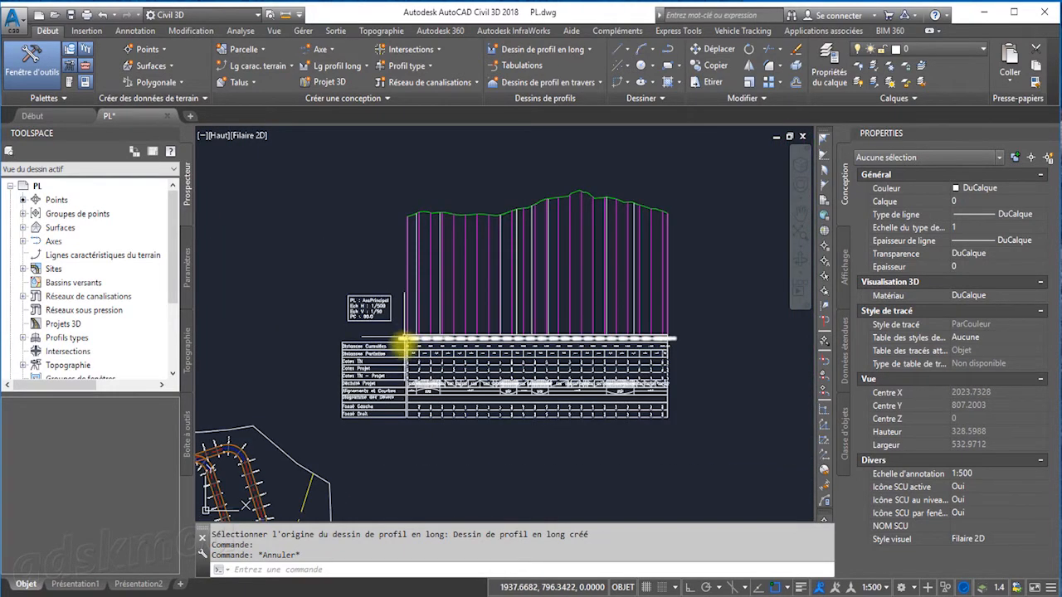
pyautogui.scroll(2, 404, 347)
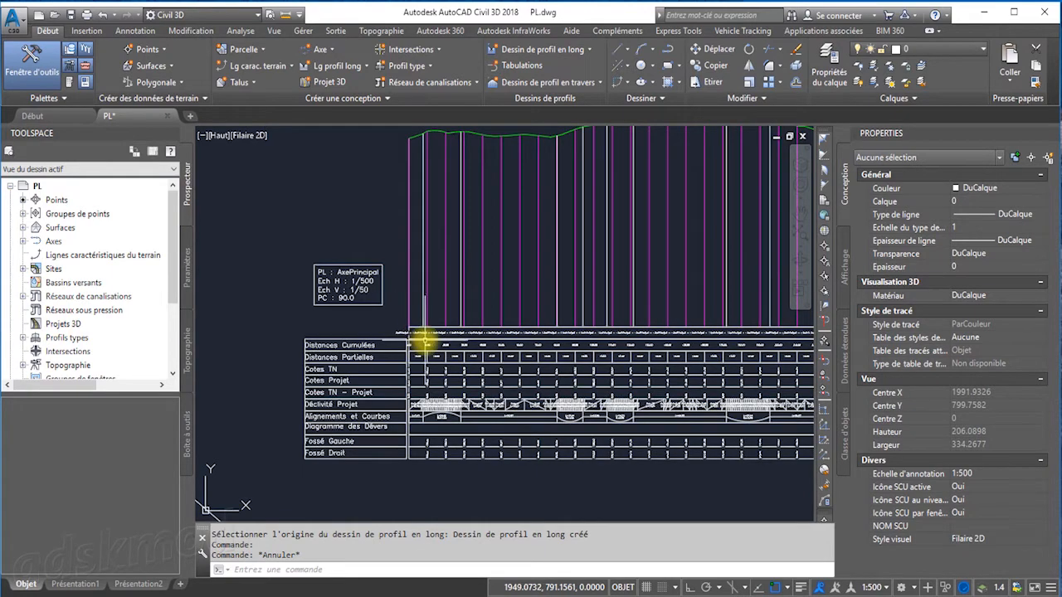
# Select the profile view, the ground profile line and the uppermost band's label group in turn to identify each object
pyautogui.click(425, 342)
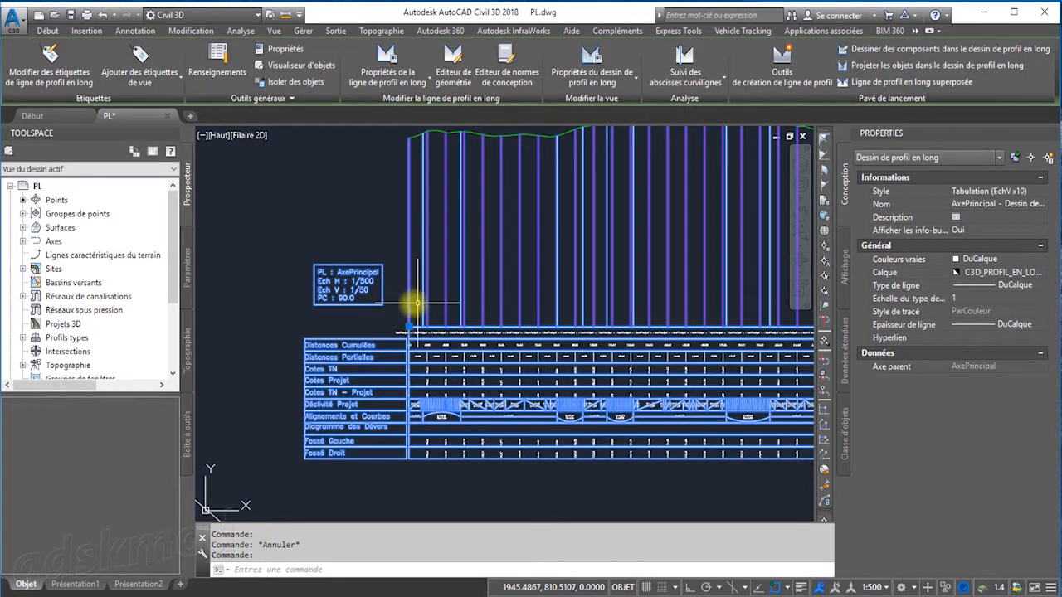
pyautogui.scroll(-4, 498, 348)
pyautogui.scroll(2, 516, 336)
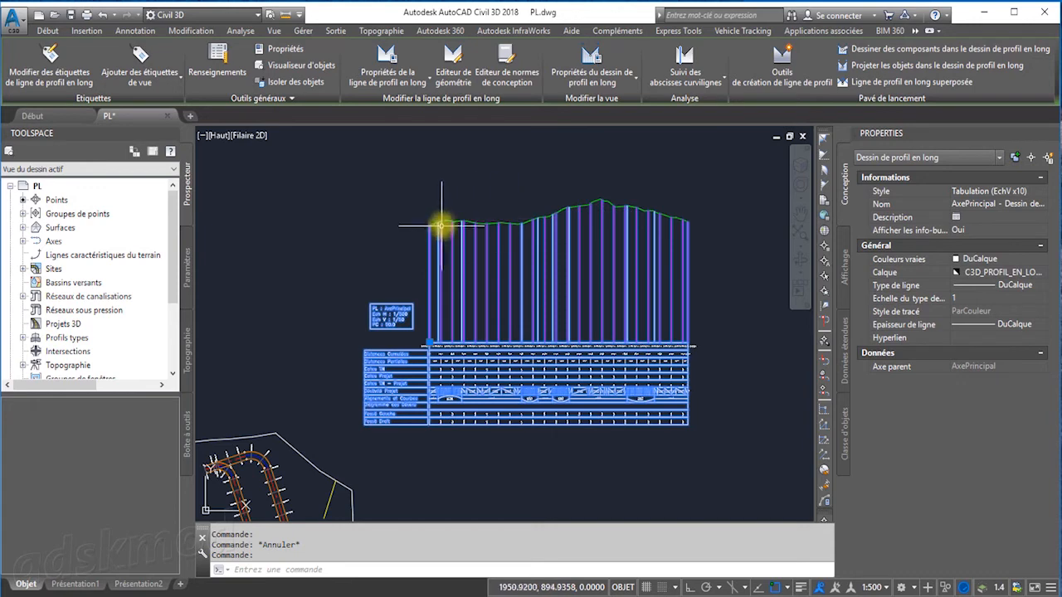
pyautogui.press('Escape')
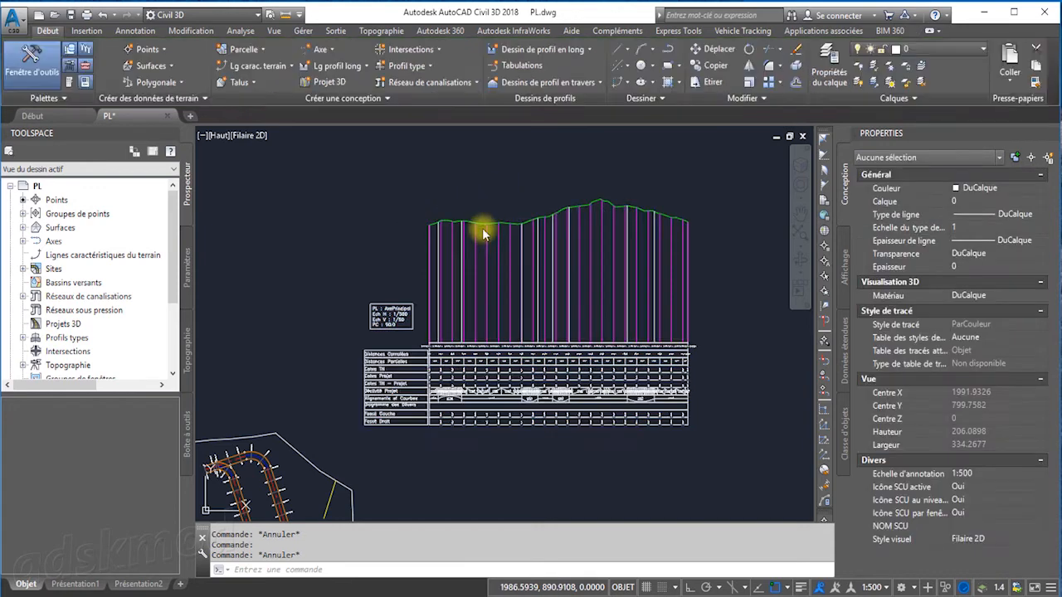
pyautogui.click(494, 223)
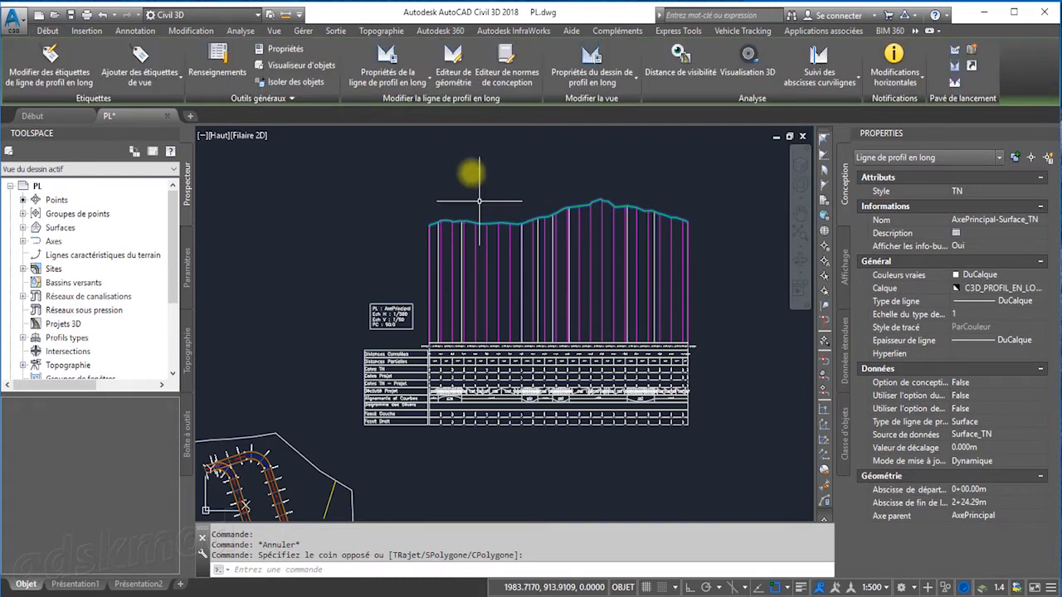
pyautogui.press('Escape')
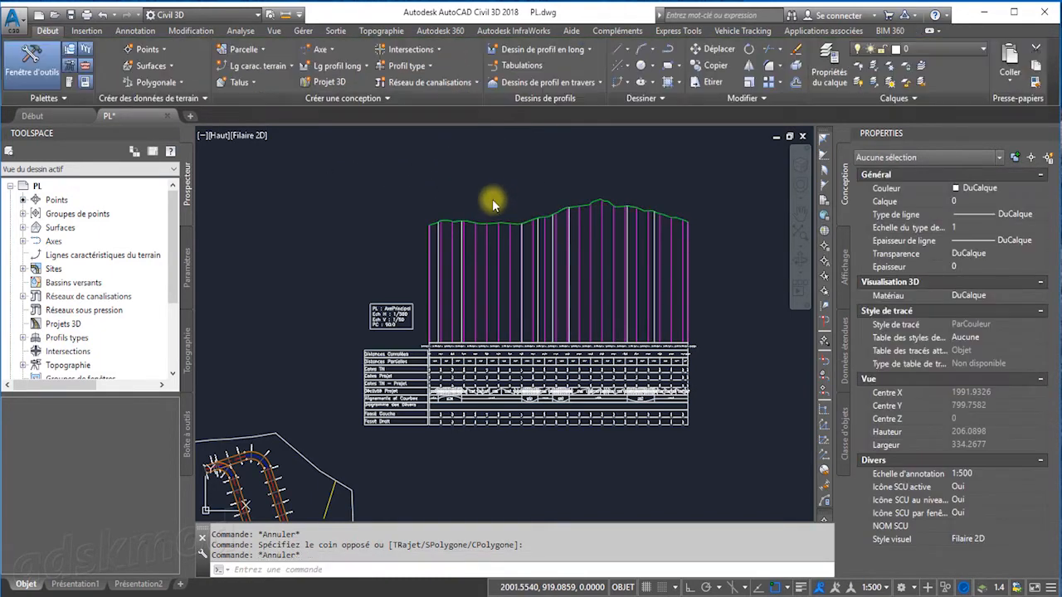
pyautogui.click(492, 347)
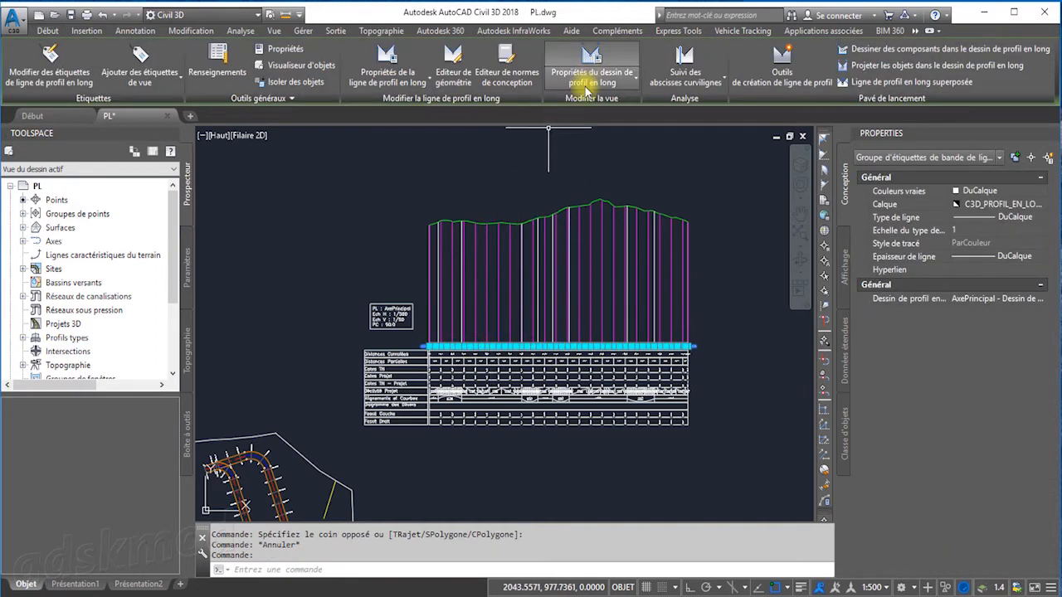
pyautogui.press('Escape')
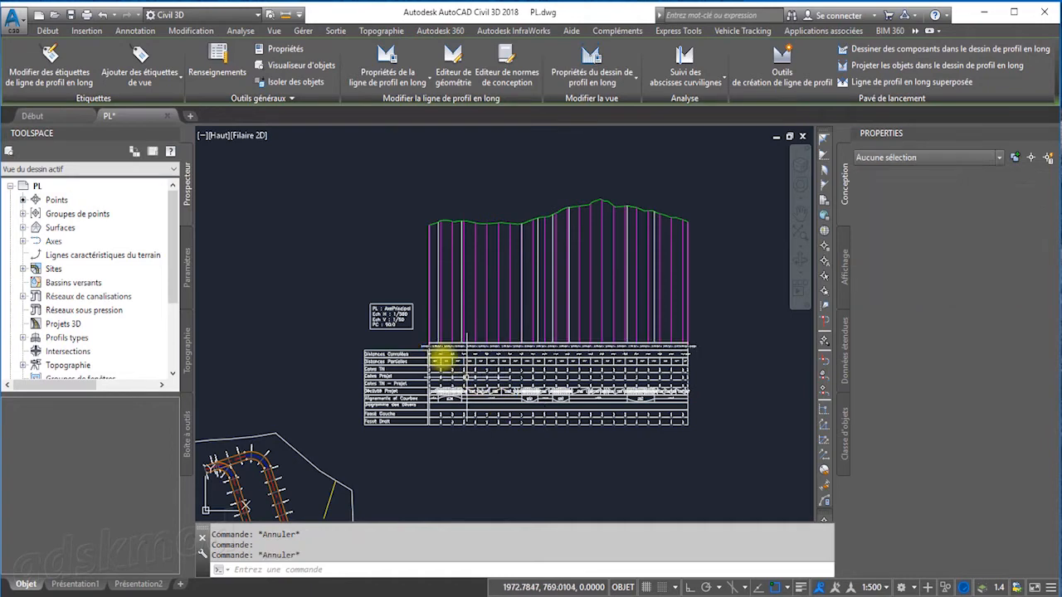
# Open the profile view's properties at its data bands and widen the band type and style columns
pyautogui.click(418, 348)
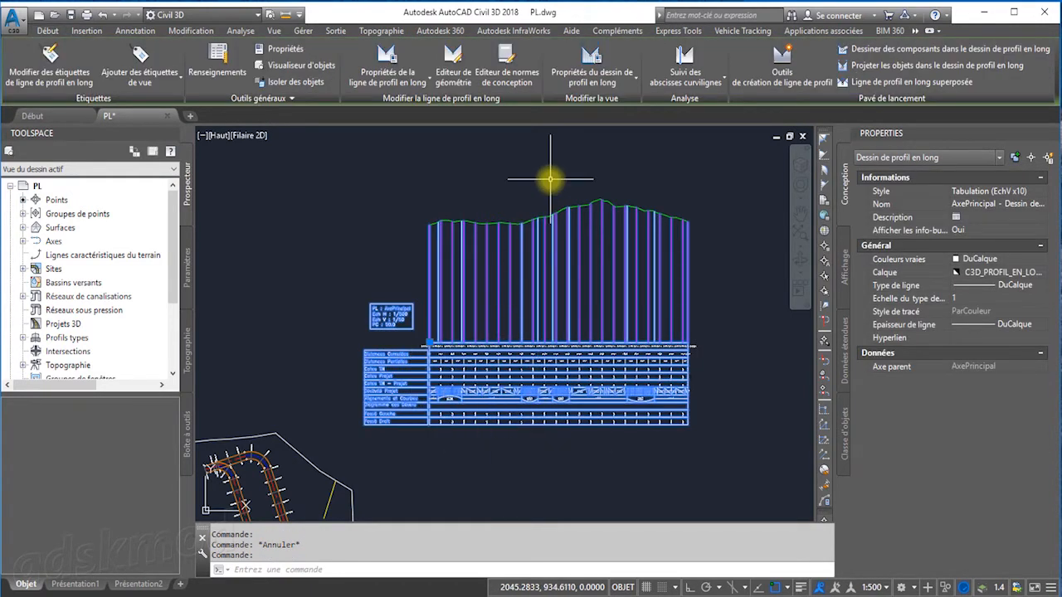
pyautogui.click(591, 61)
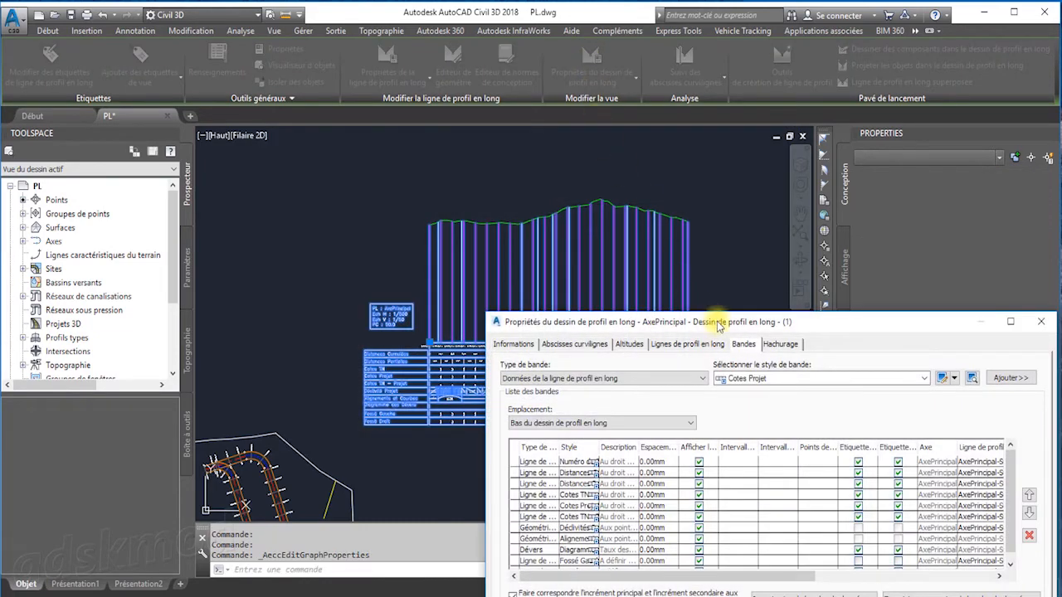
pyautogui.click(1040, 322)
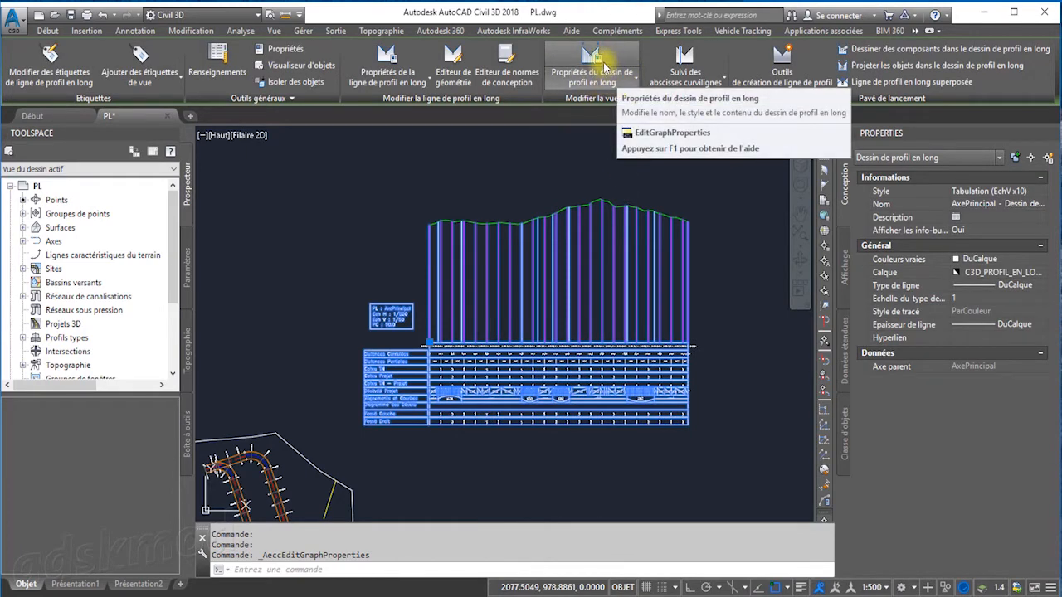
pyautogui.click(635, 78)
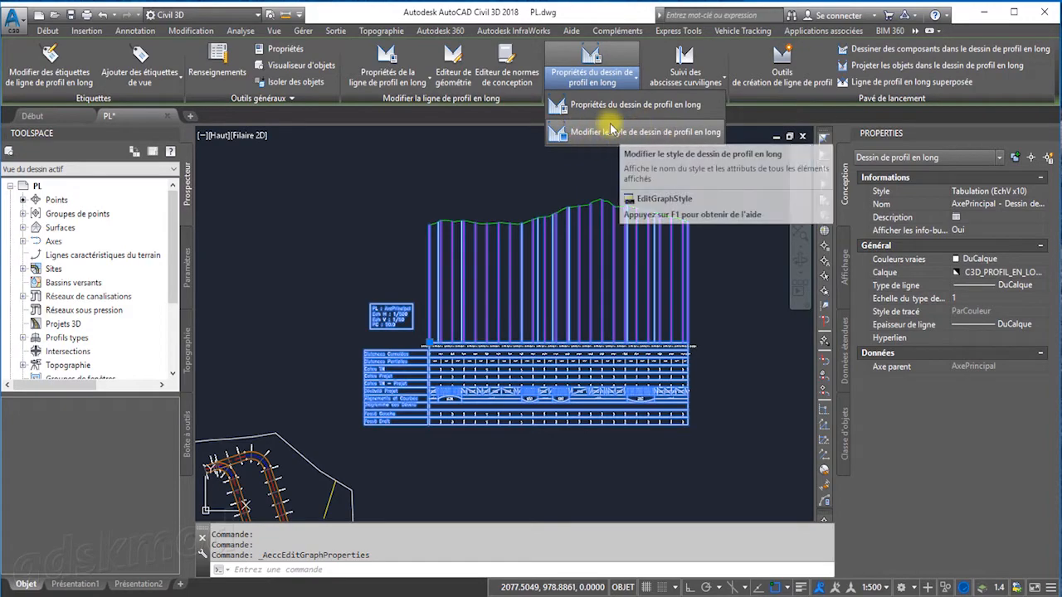
pyautogui.click(590, 58)
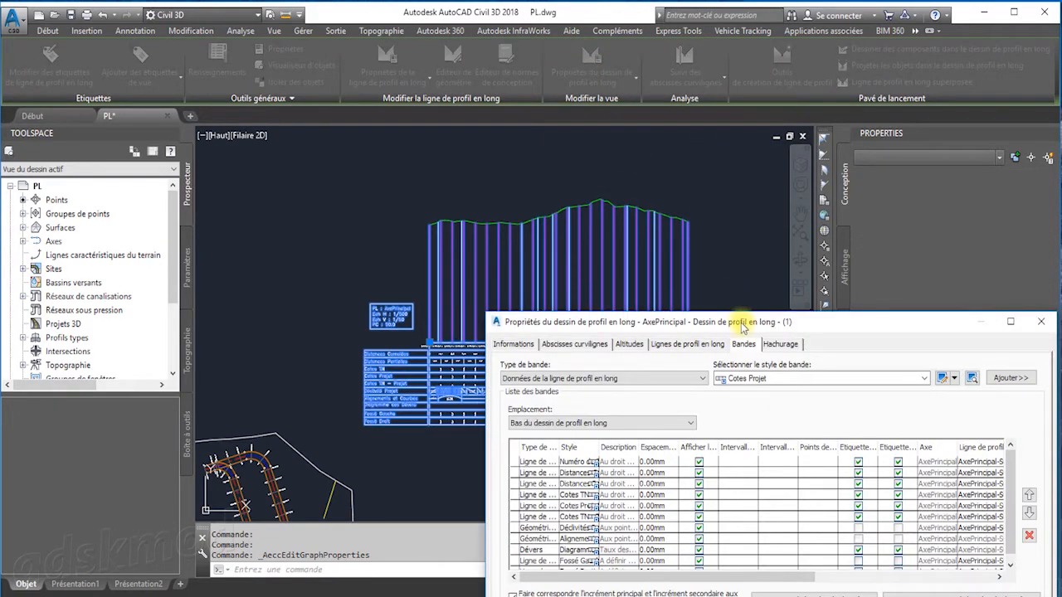
pyautogui.moveTo(741, 317); pyautogui.dragTo(573, 86)
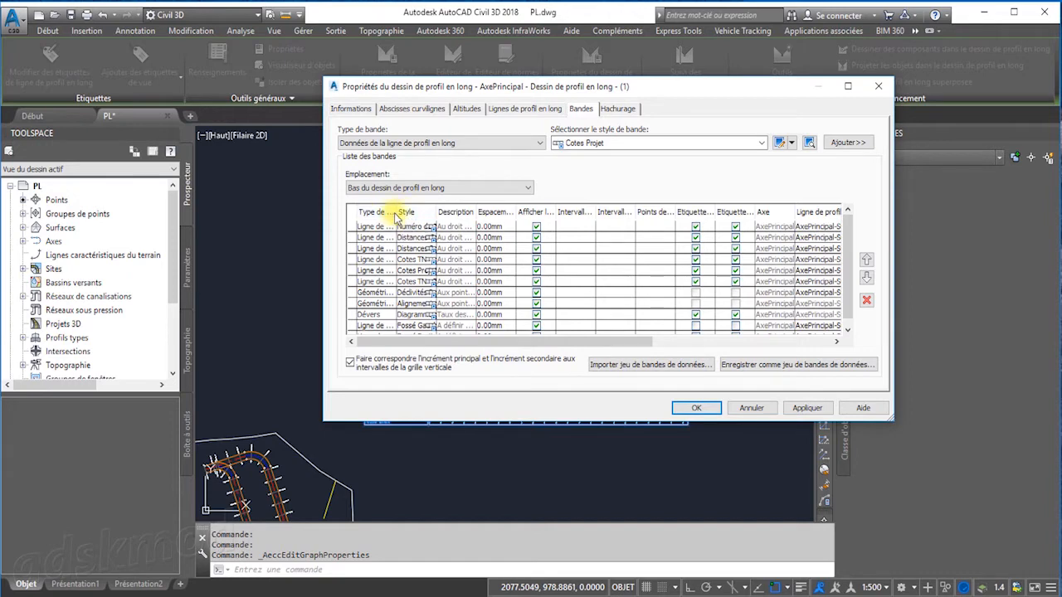
pyautogui.moveTo(396, 217); pyautogui.dragTo(499, 213)
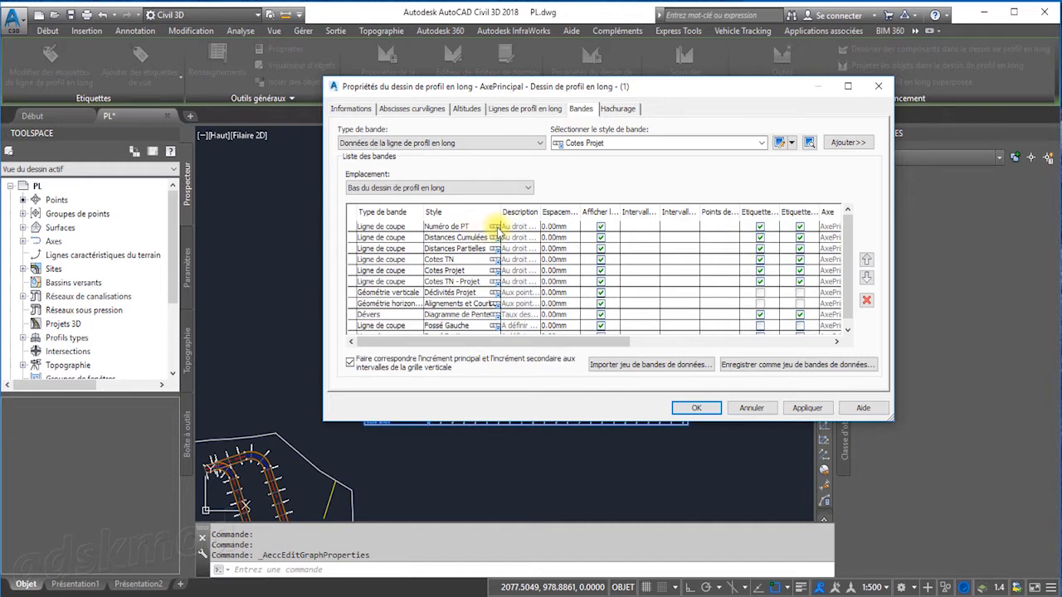
# Open the Numéro de PT style of the first data band for editing
pyautogui.click(497, 226)
pyautogui.click(496, 228)
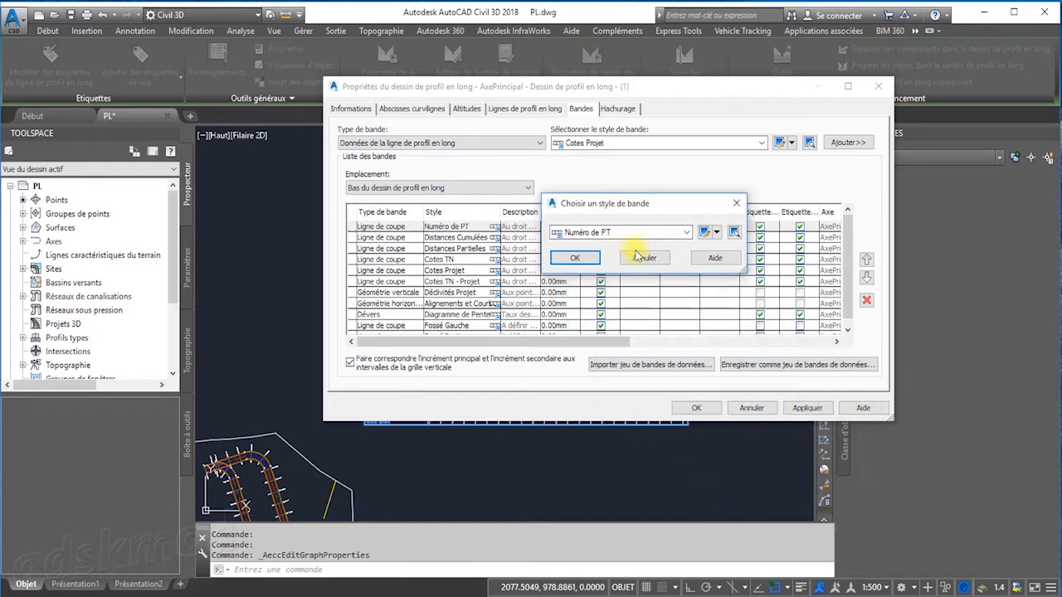
pyautogui.click(687, 233)
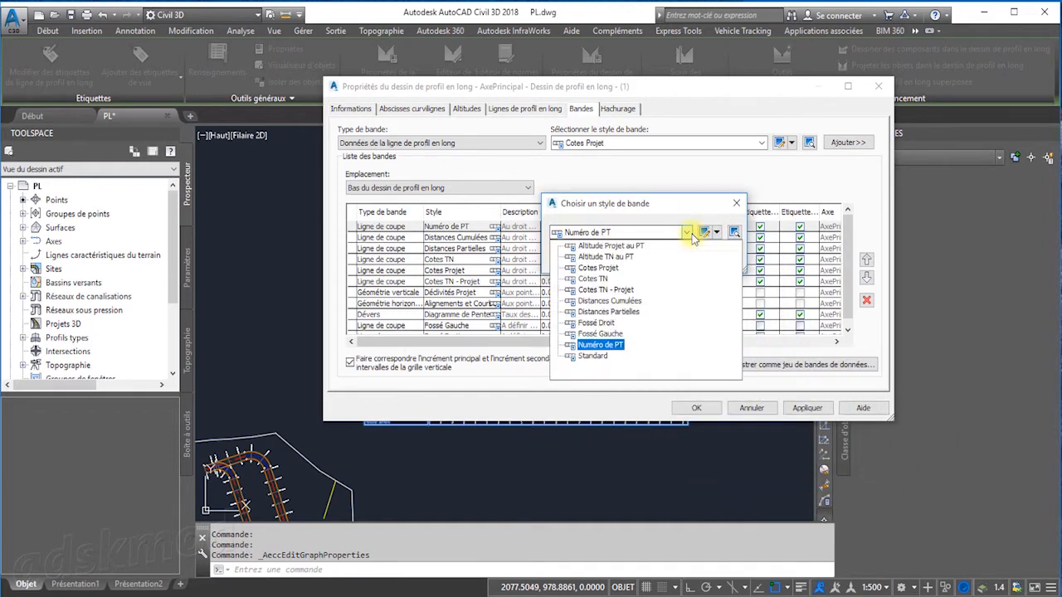
pyautogui.click(614, 344)
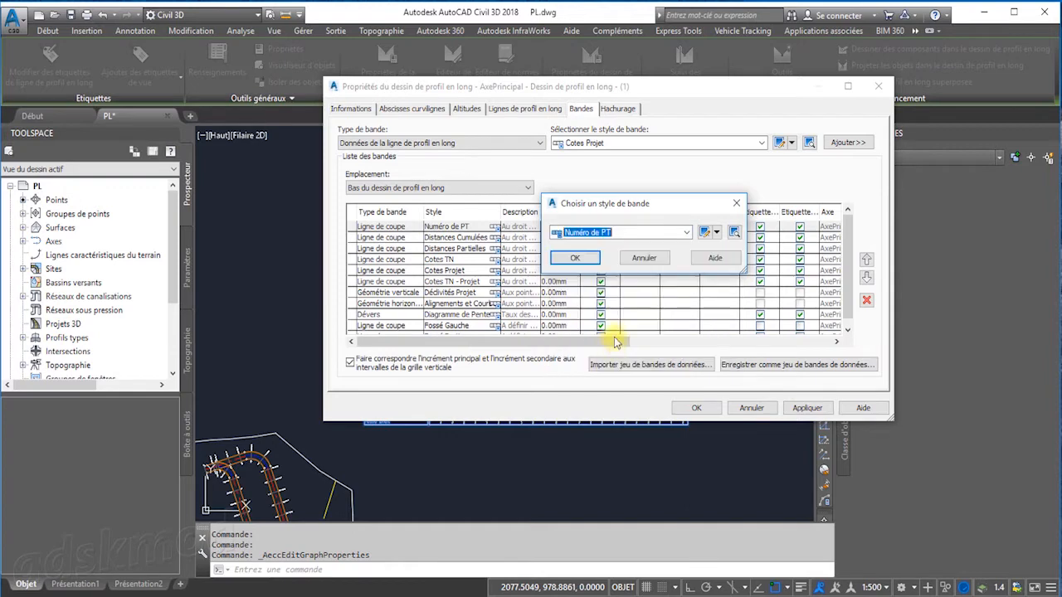
pyautogui.click(705, 233)
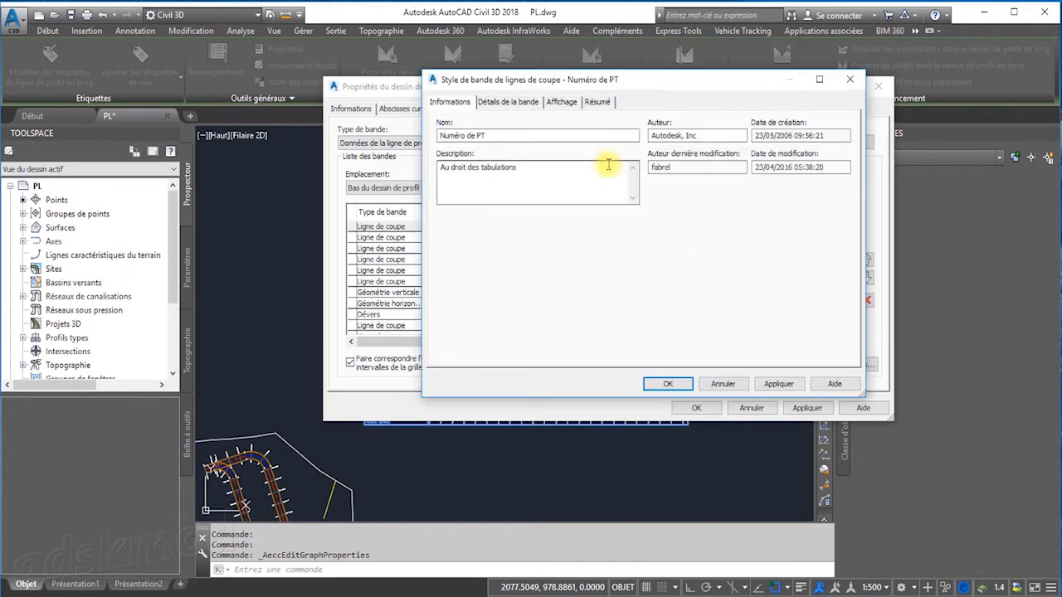
# Check the band style's display settings and open the composition of its label at the tabulation stations with the Num Tabulation component
pyautogui.click(561, 102)
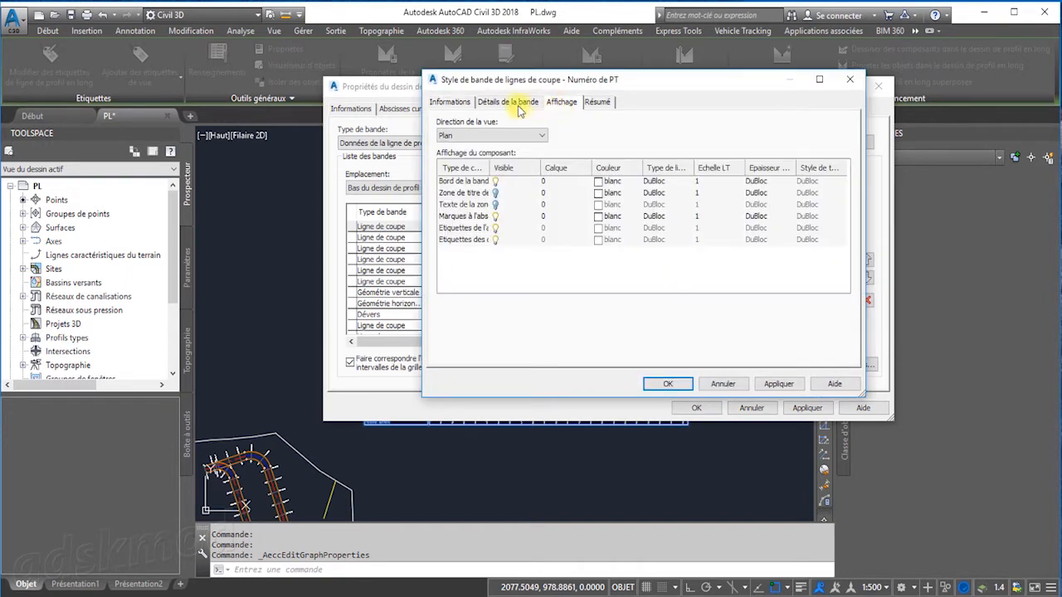
pyautogui.click(518, 106)
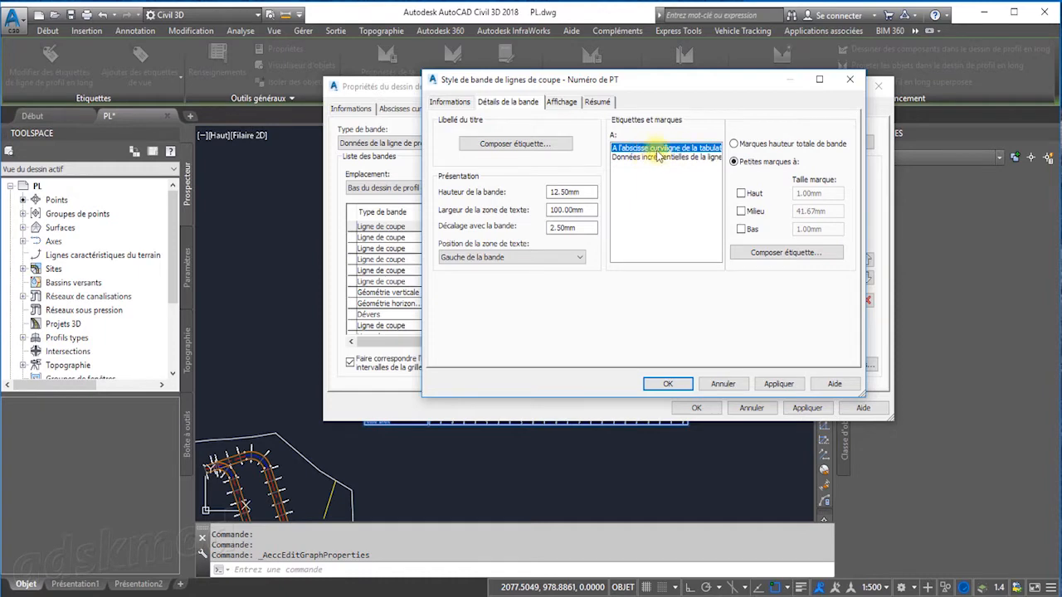
pyautogui.click(787, 253)
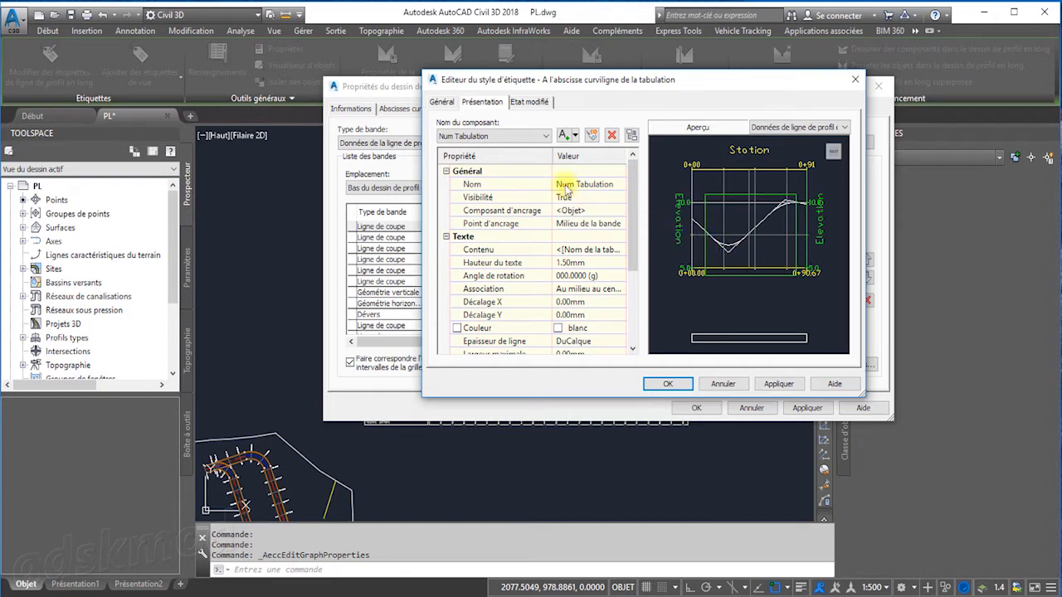
pyautogui.click(502, 136)
pyautogui.click(489, 148)
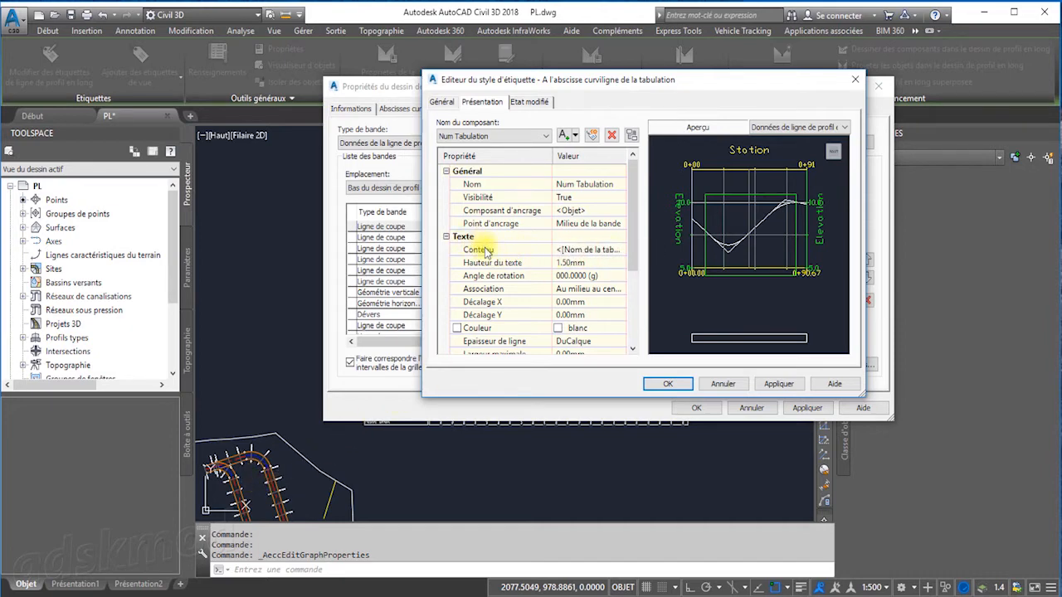
# Replace the Num Tabulation text content with P followed by the Index de la tabulation property, and accept the style and profile view changes
pyautogui.click(606, 250)
pyautogui.click(619, 250)
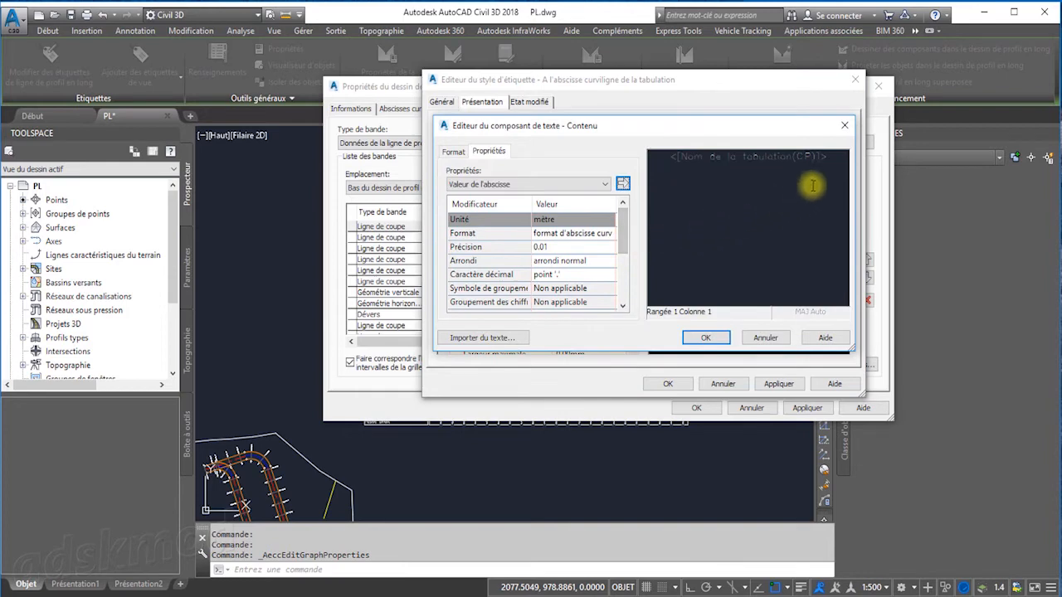
pyautogui.moveTo(827, 157); pyautogui.dragTo(647, 161)
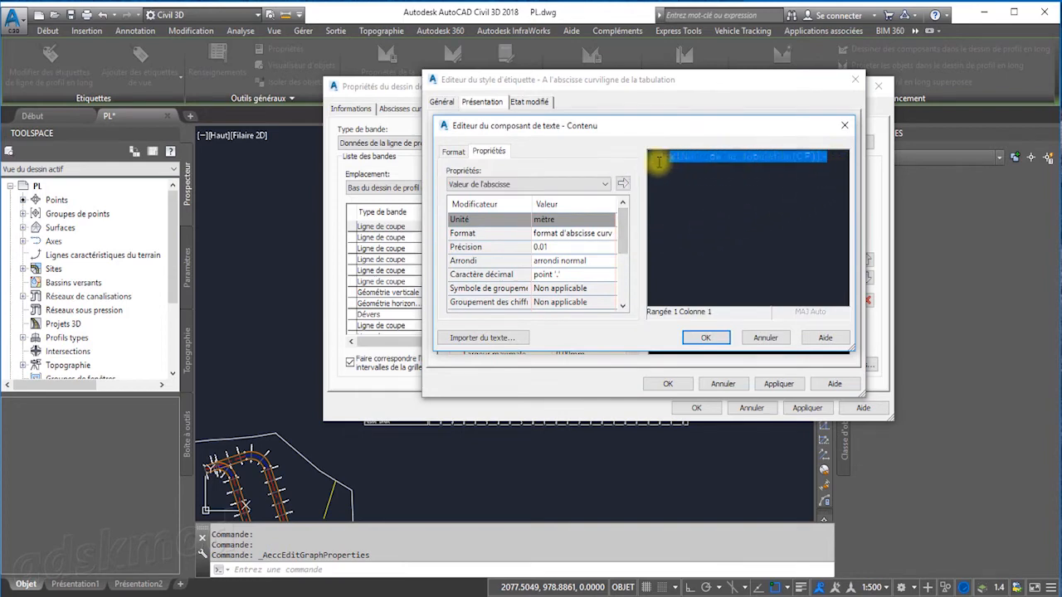
pyautogui.press('Delete')
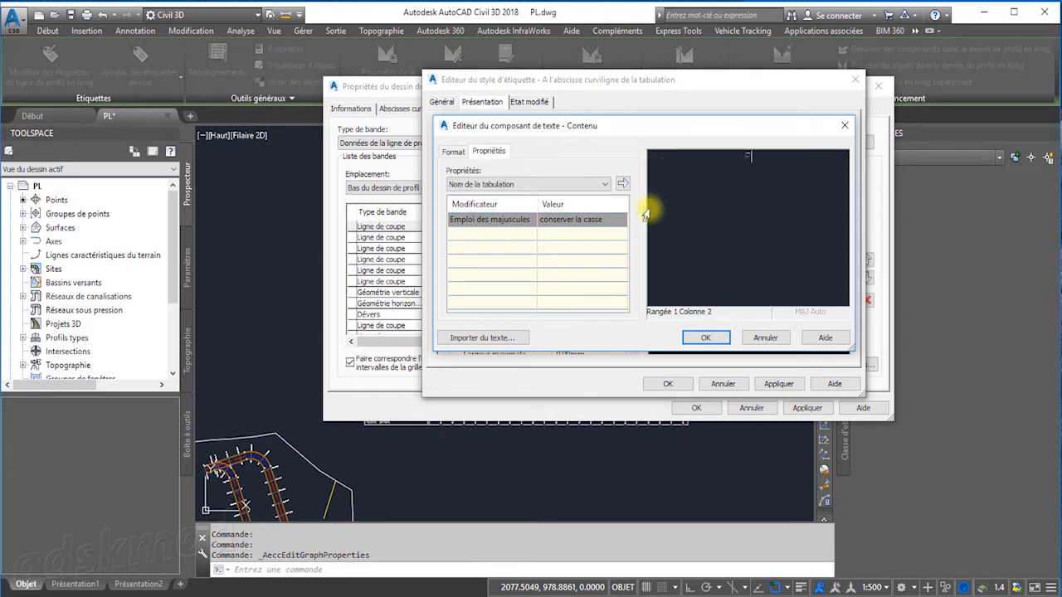
pyautogui.click(596, 186)
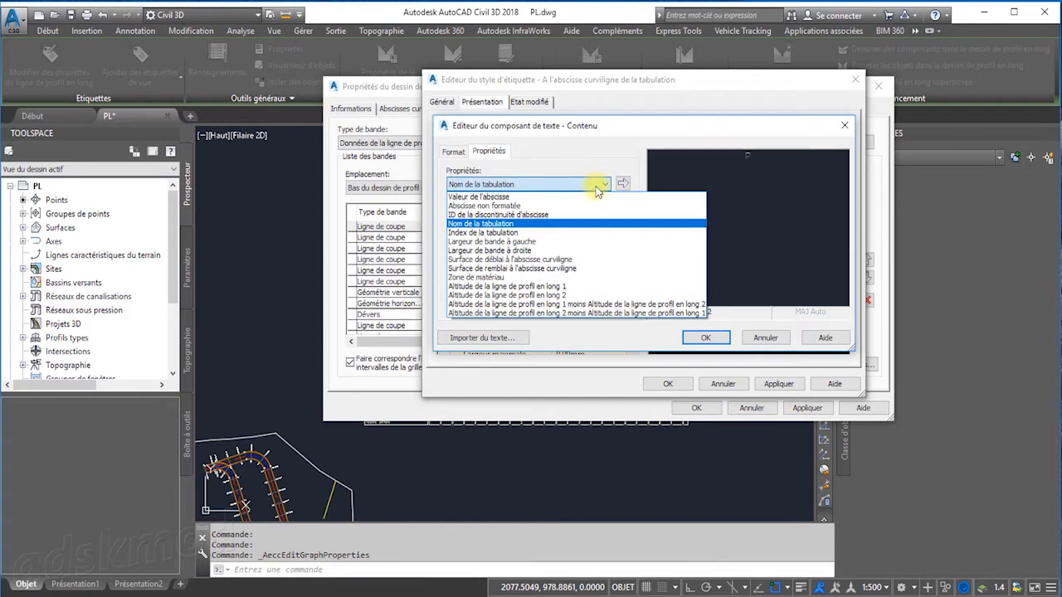
pyautogui.click(493, 234)
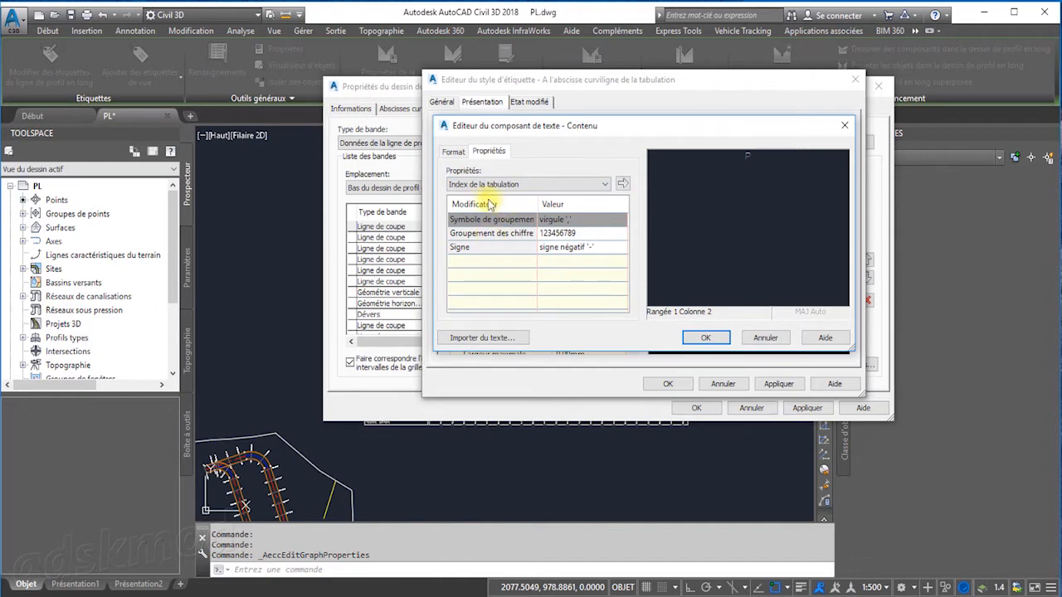
pyautogui.click(622, 184)
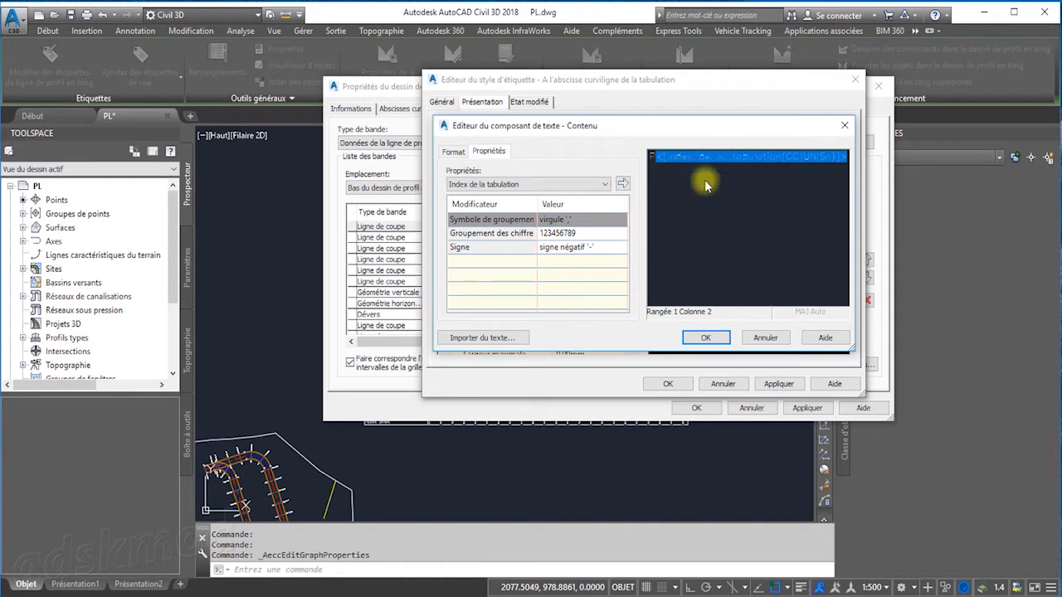
pyautogui.click(702, 339)
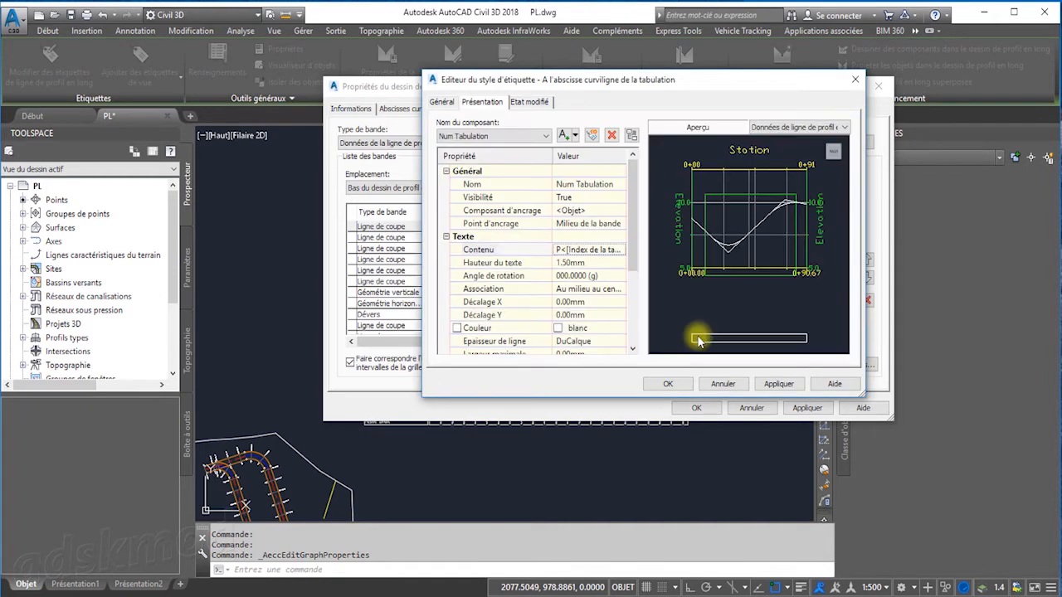
pyautogui.click(668, 384)
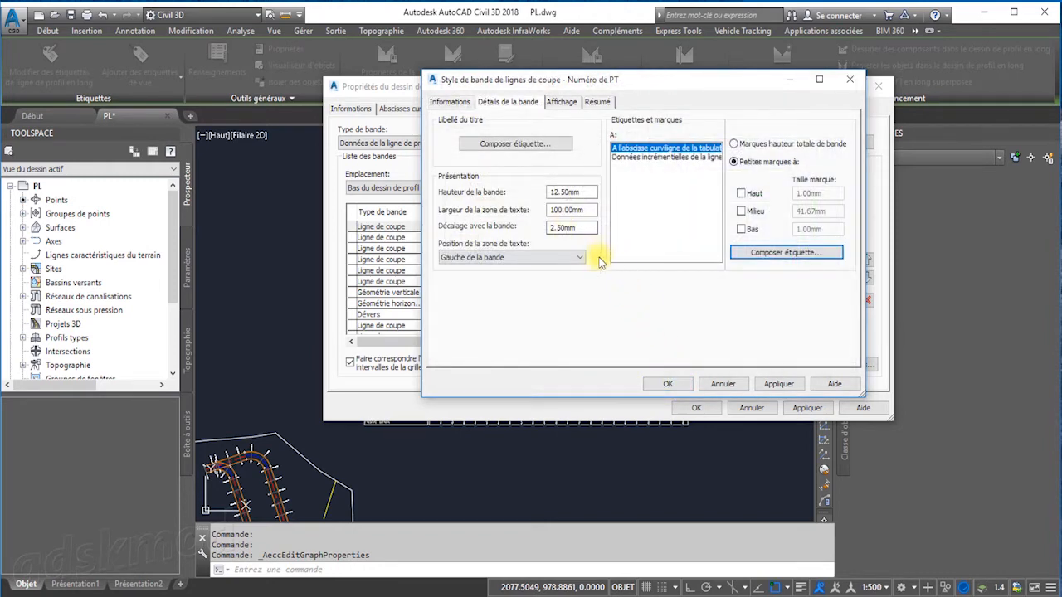
pyautogui.click(668, 384)
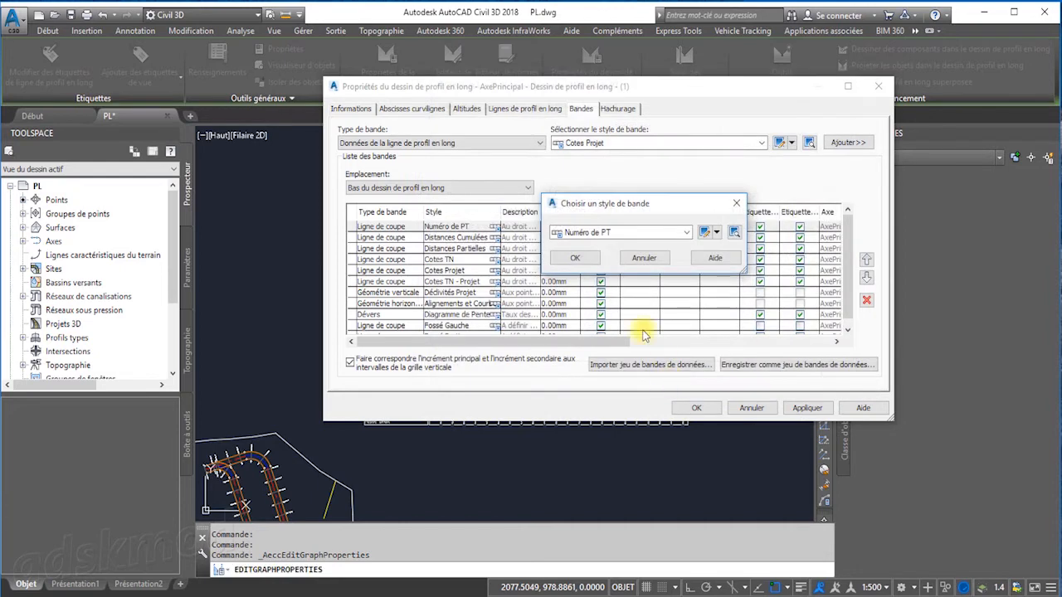
pyautogui.click(583, 262)
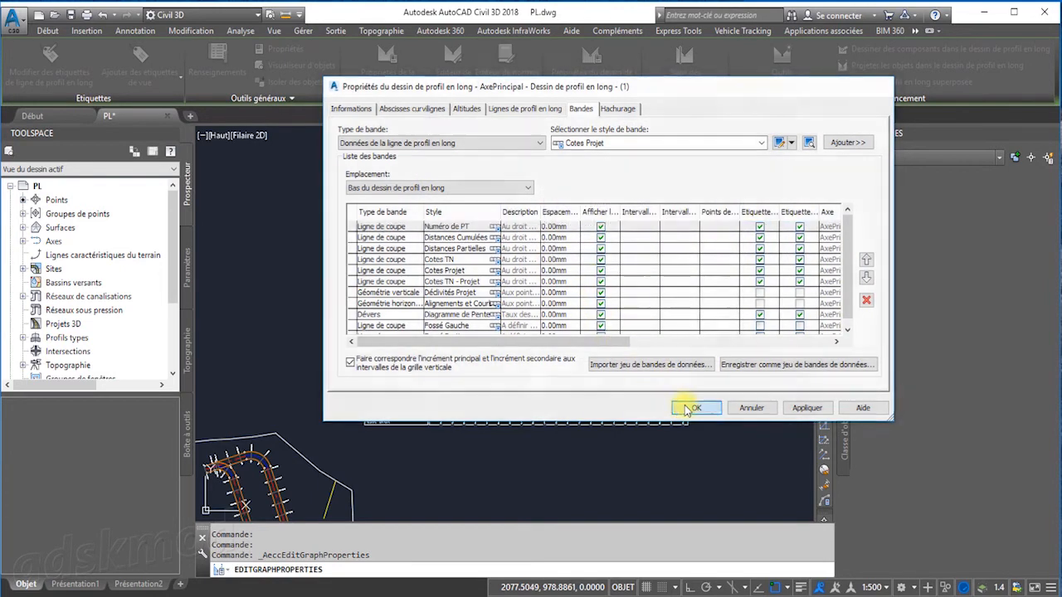
pyautogui.click(696, 407)
# Examine the point number labels in the band above Distances Cumulées along the profile view, and deselect the view
pyautogui.click(428, 347)
pyautogui.scroll(8, 432, 344)
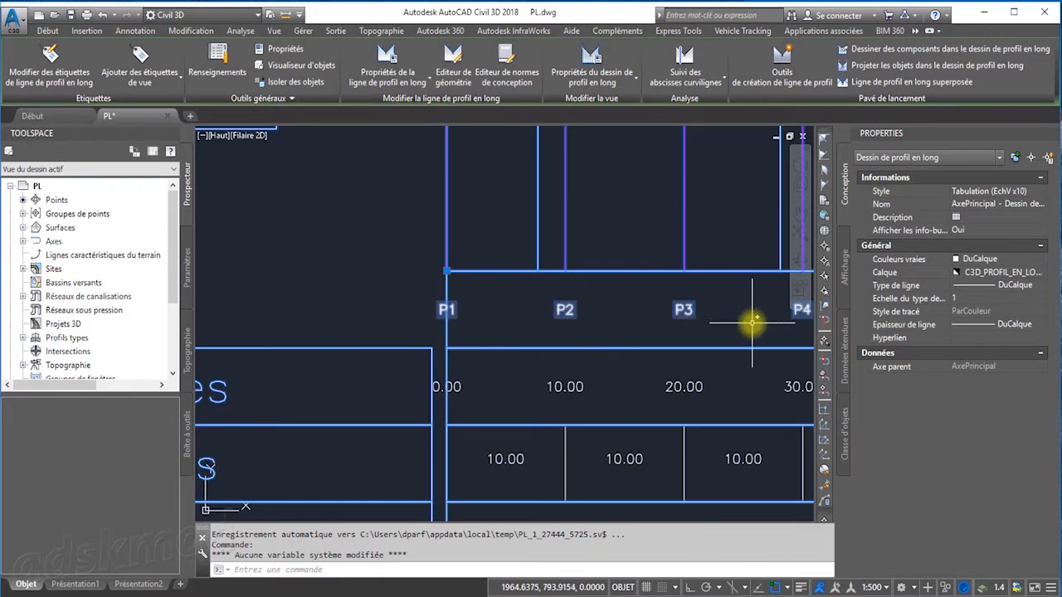
pyautogui.moveTo(818, 315); pyautogui.dragTo(290, 327, button='middle')
pyautogui.scroll(-3, 244, 332)
pyautogui.scroll(-4, 244, 332)
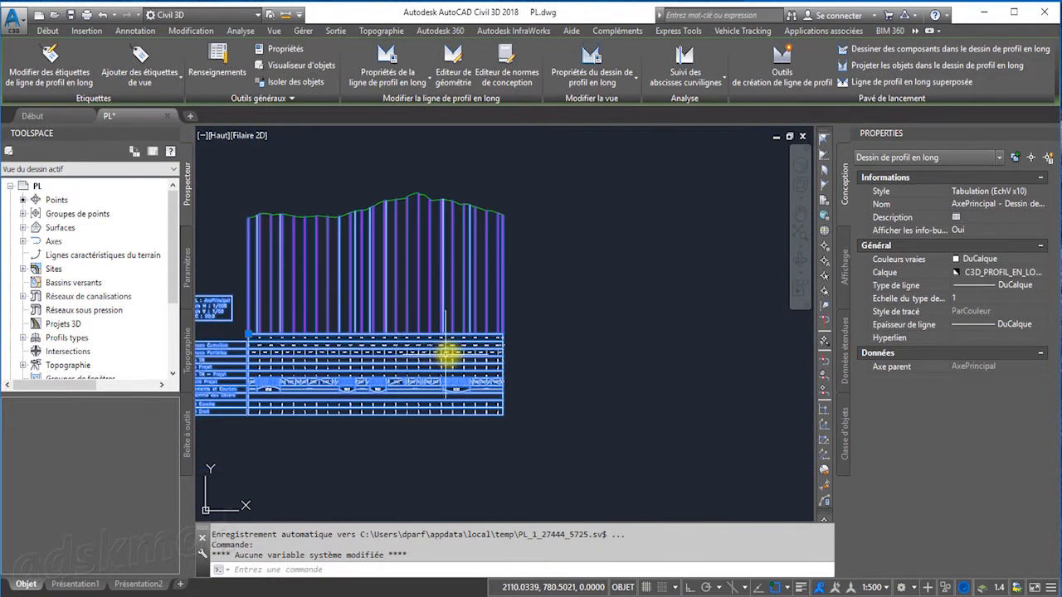
pyautogui.scroll(-5, 693, 365)
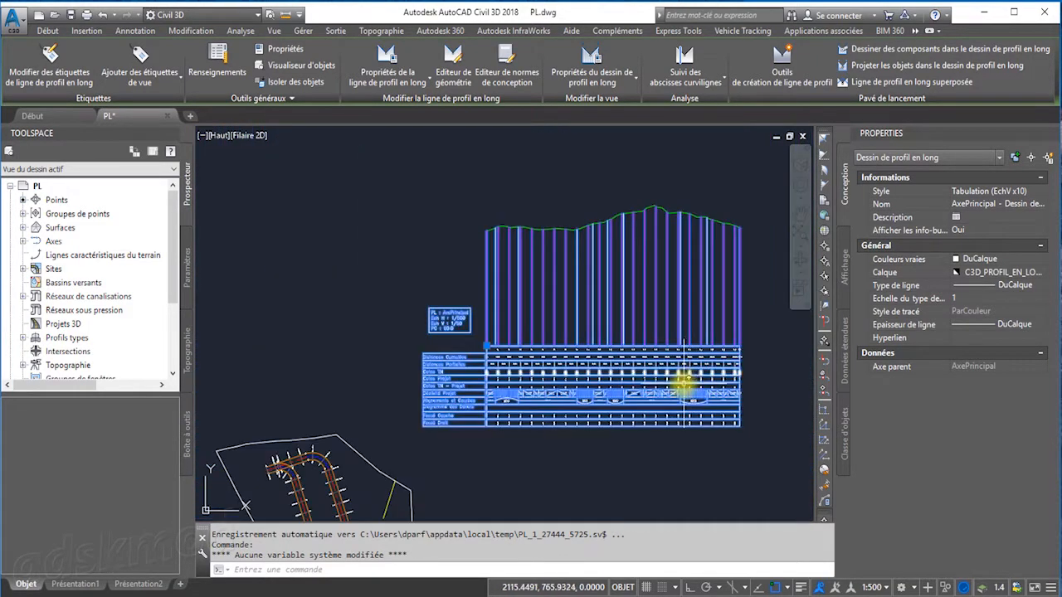
pyautogui.press('Escape')
pyautogui.scroll(2, 506, 351)
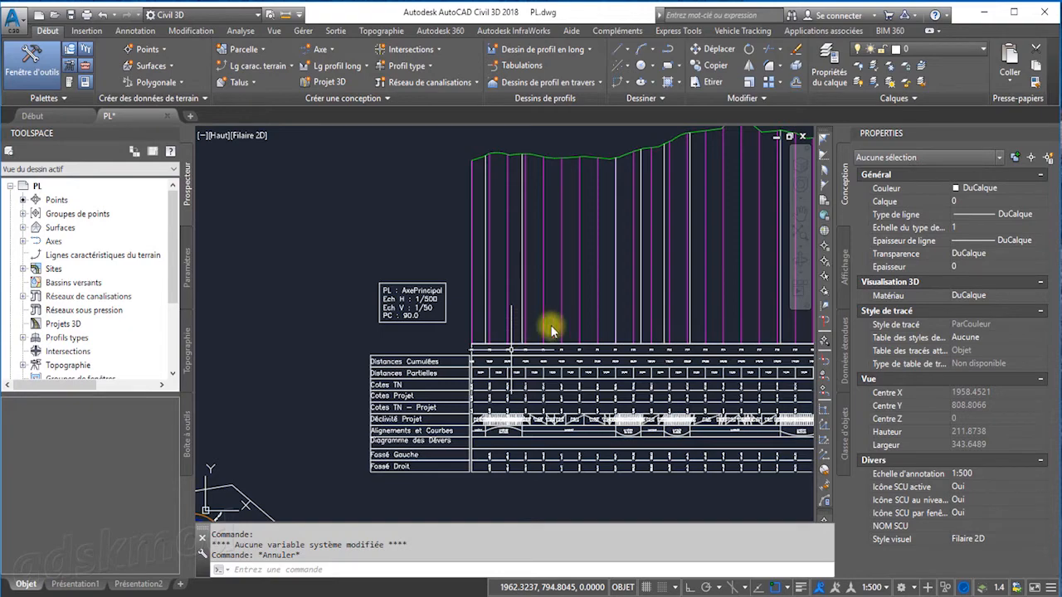
pyautogui.moveTo(625, 332); pyautogui.dragTo(470, 329, button='middle')
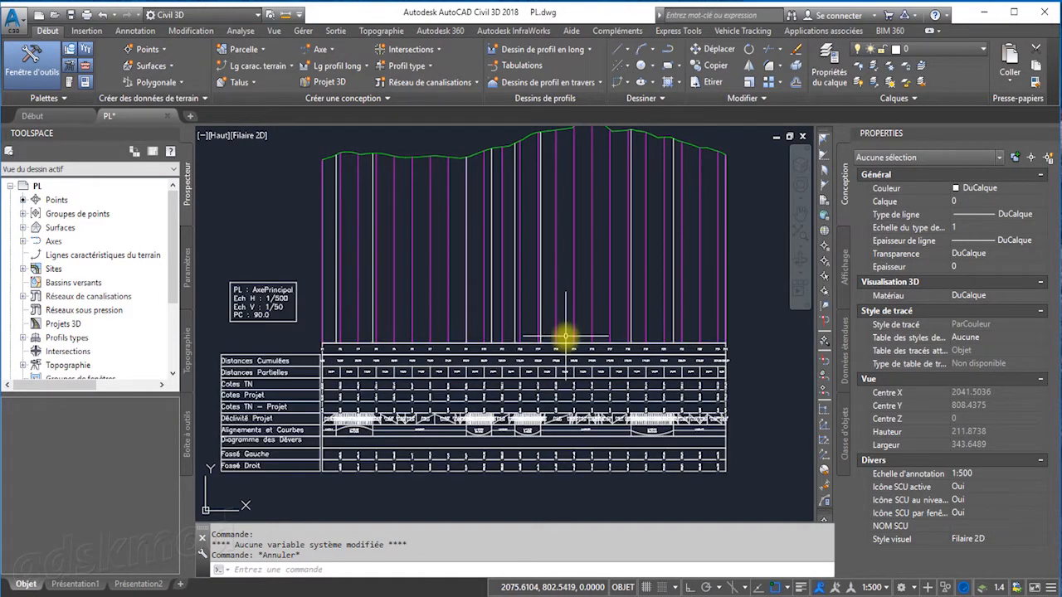
# Open the profile view's Tabulation (EchV x10) style at its component display settings and widen the component type column
pyautogui.click(562, 340)
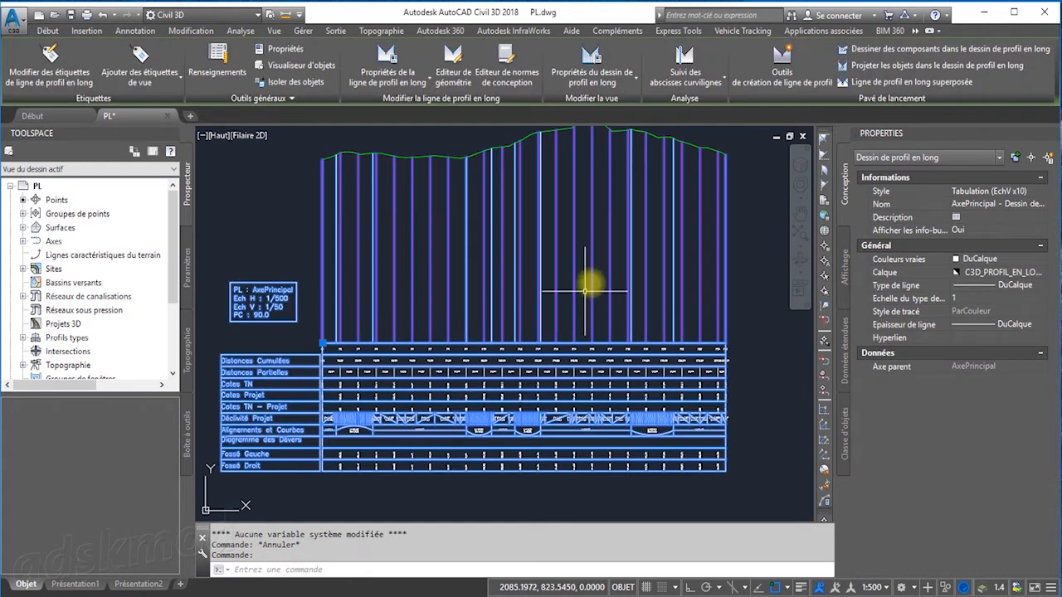
pyautogui.click(630, 83)
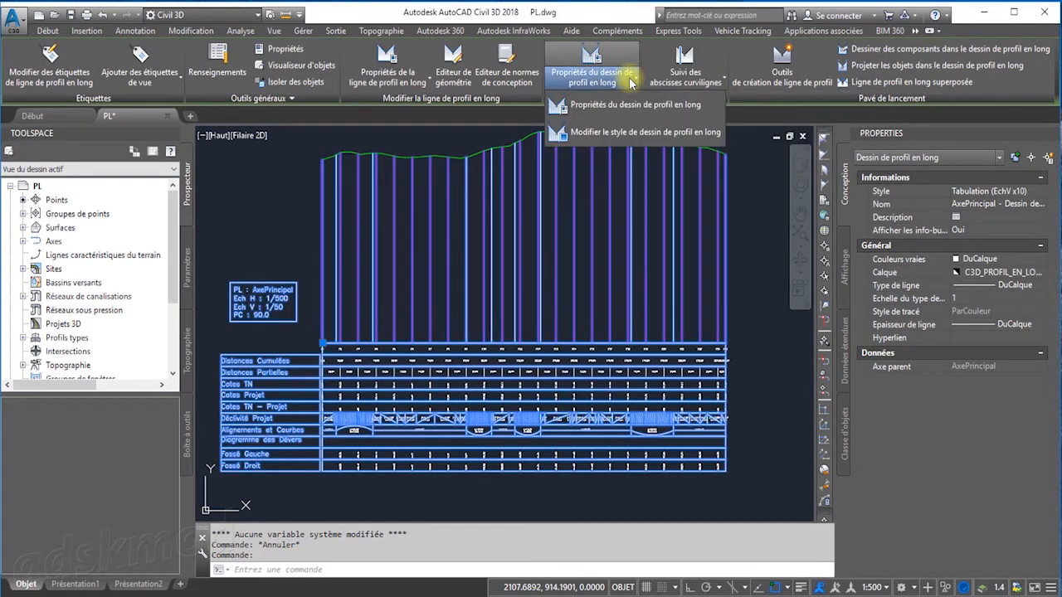
pyautogui.click(599, 135)
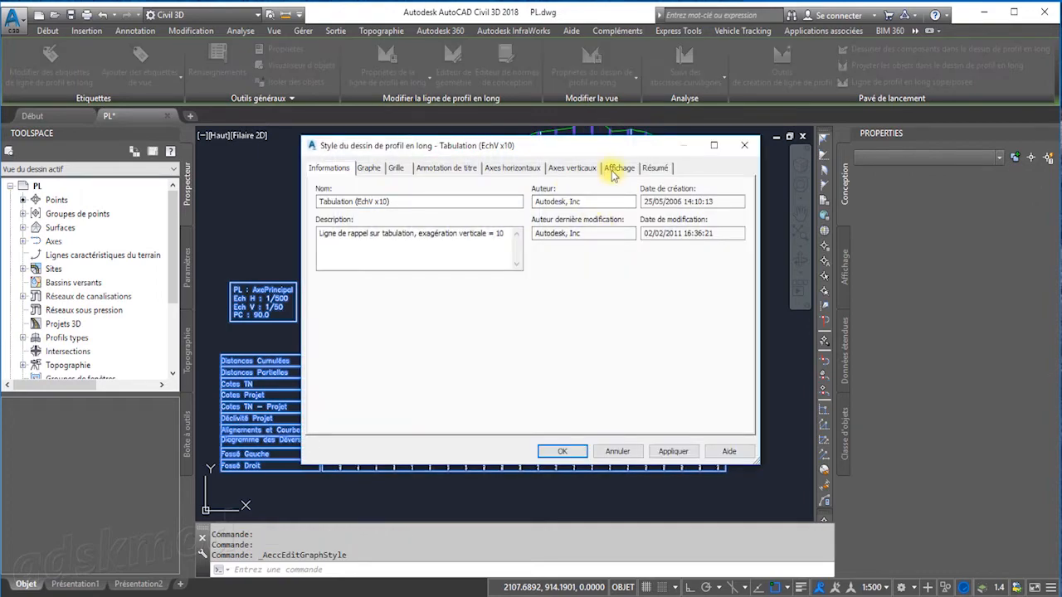
pyautogui.click(617, 170)
pyautogui.scroll(-3, 614, 290)
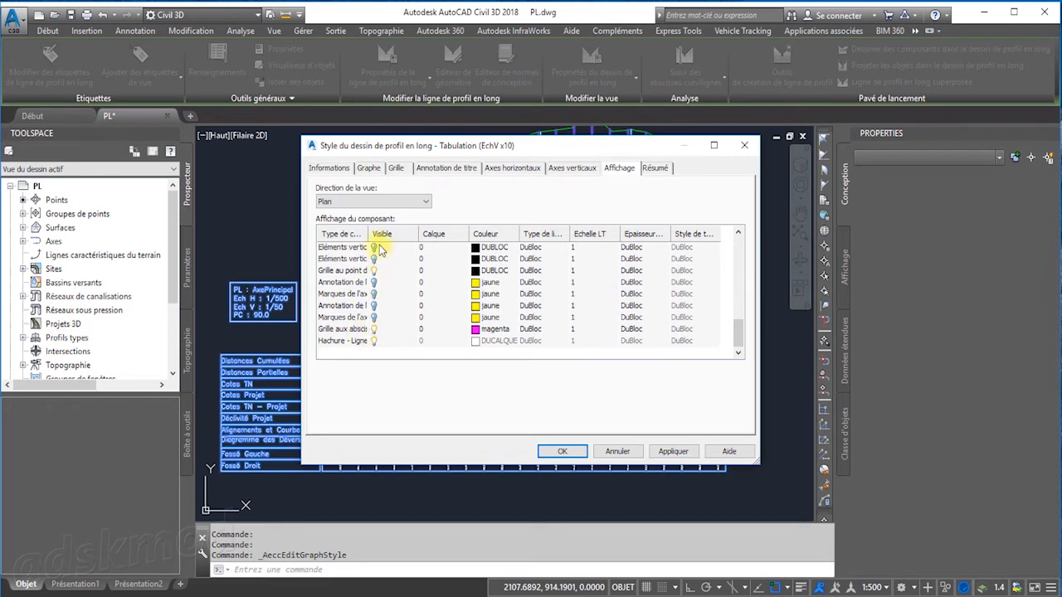
pyautogui.moveTo(367, 235); pyautogui.dragTo(482, 234)
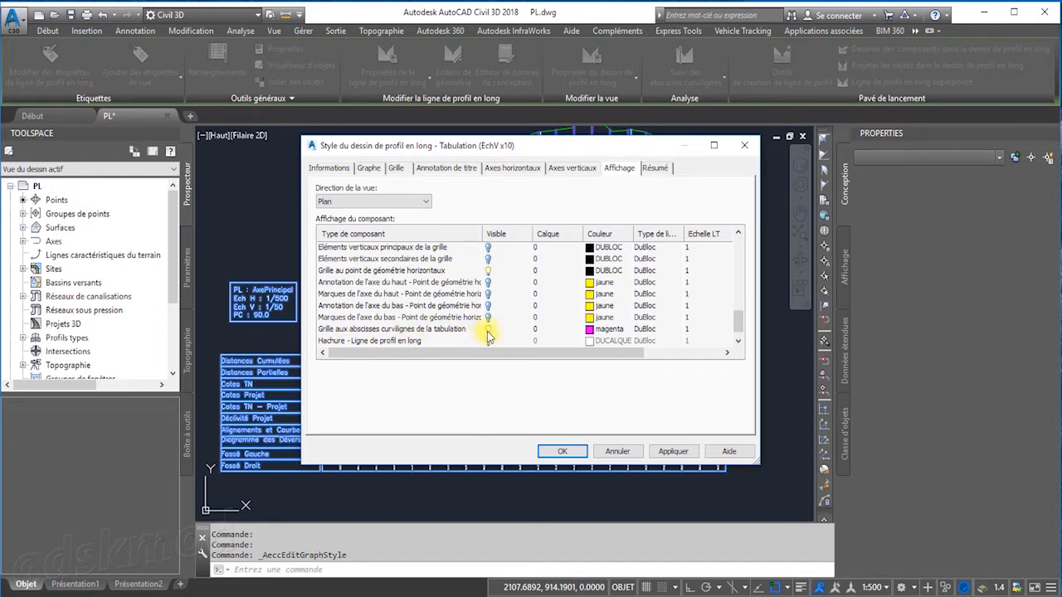
# Set the colour of the Grille aux abscisses curvilignes de la tabulation component to index 8 and apply the style
pyautogui.click(591, 330)
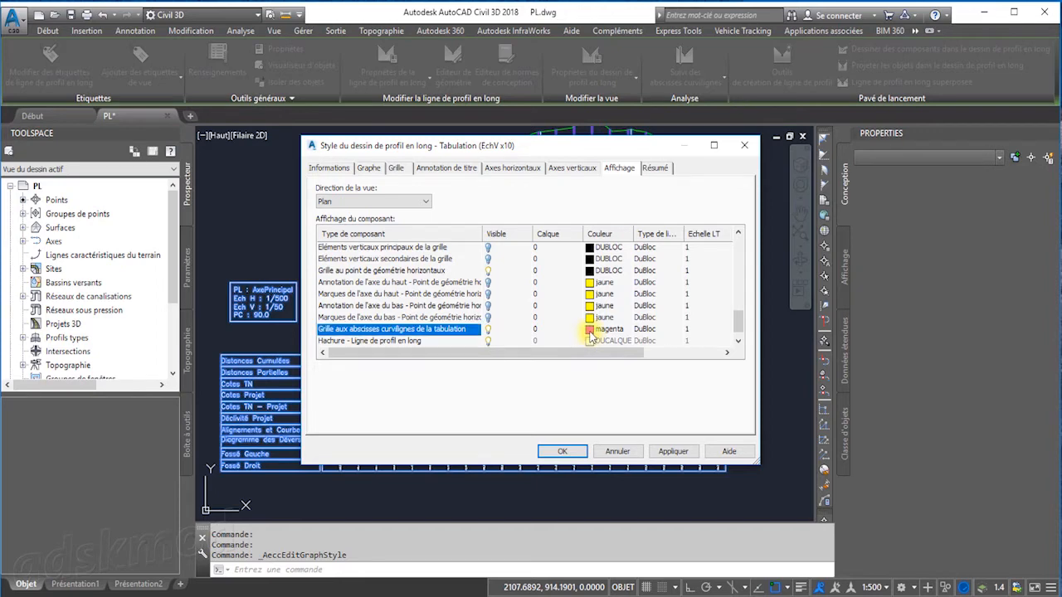
pyautogui.moveTo(788, 326); pyautogui.dragTo(758, 258)
pyautogui.moveTo(736, 210); pyautogui.dragTo(730, 172)
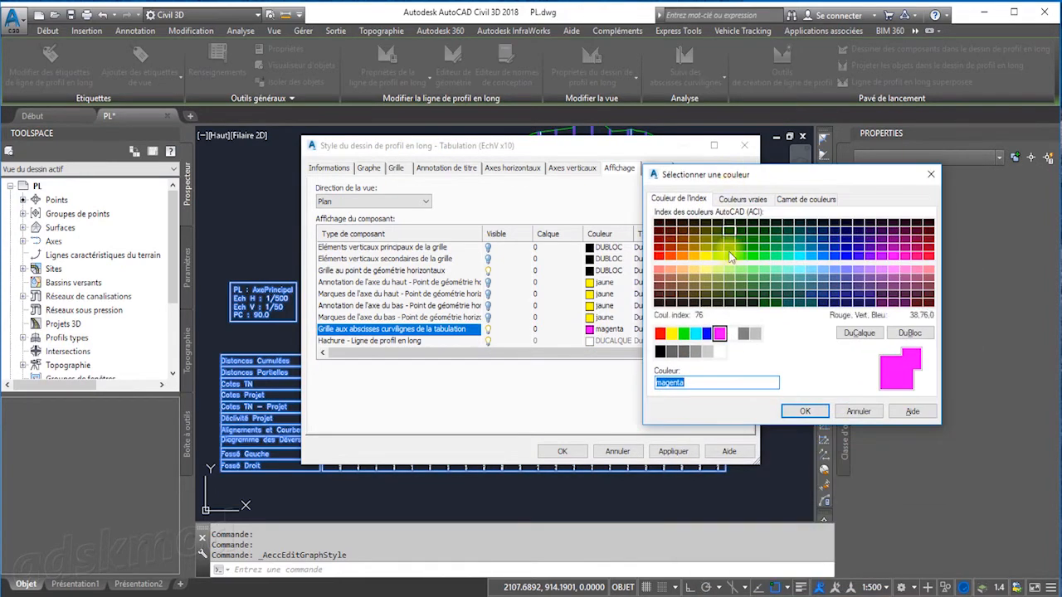
pyautogui.click(731, 333)
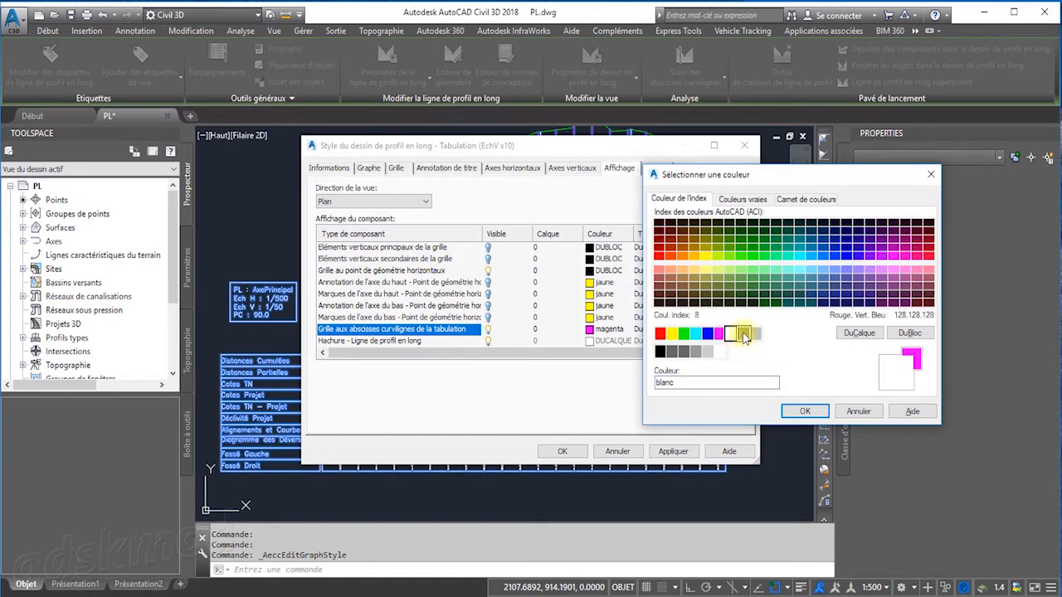
pyautogui.click(743, 333)
pyautogui.click(804, 412)
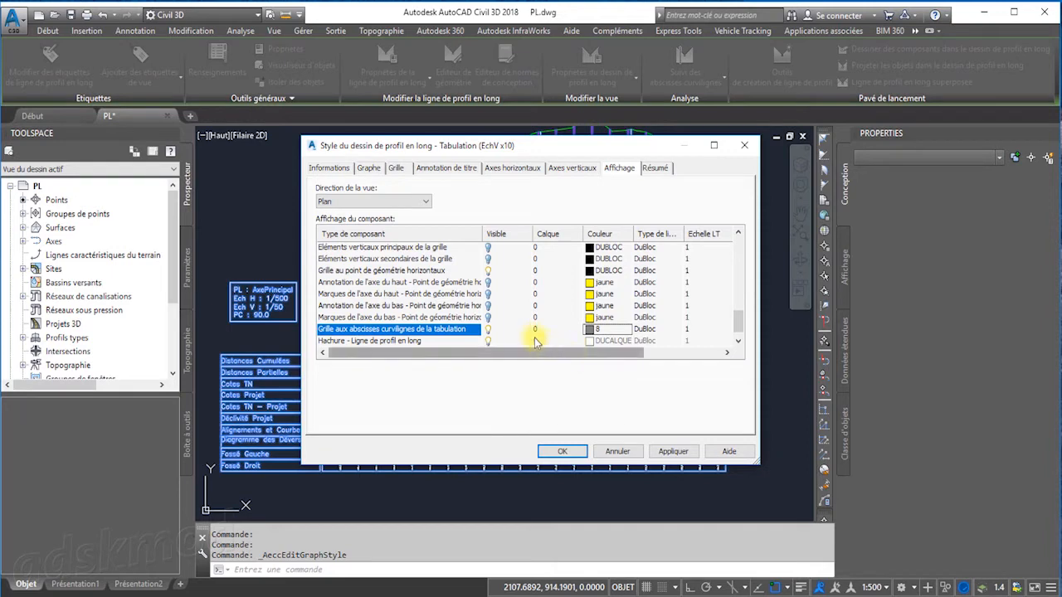
pyautogui.scroll(10, 531, 340)
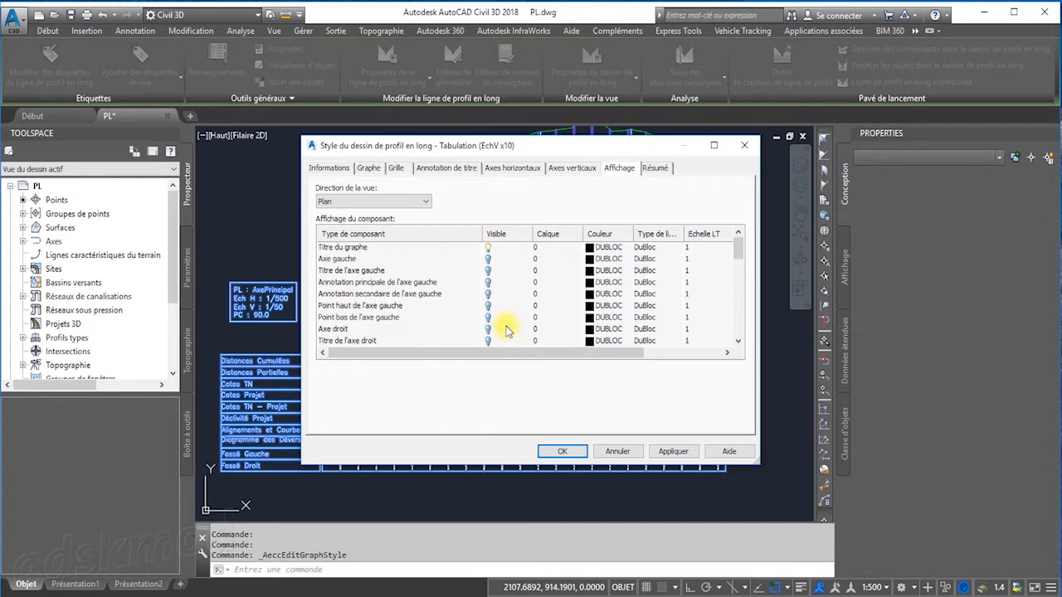
pyautogui.scroll(-5, 506, 327)
pyautogui.click(567, 457)
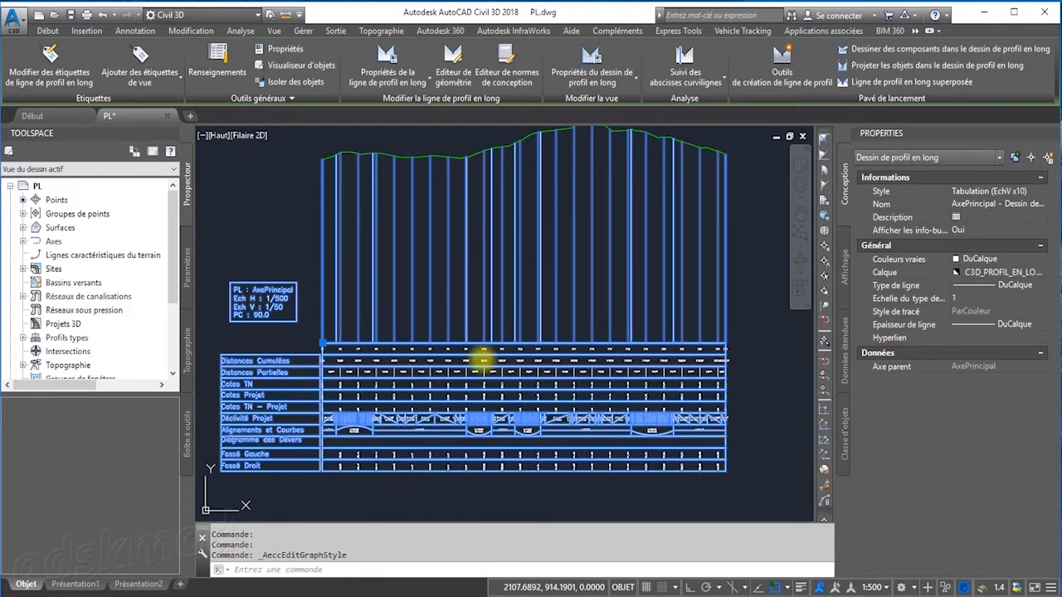
pyautogui.press('Escape')
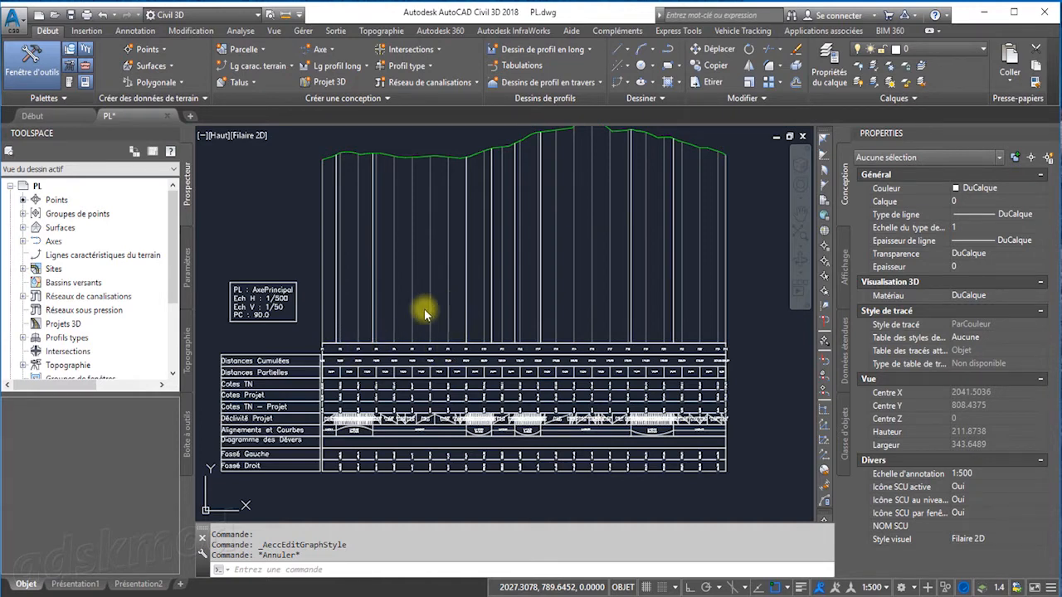
# Open the AxePrincipal profile view's properties and switch its elevation range to Hauteur définie par l'utilisateur
pyautogui.click(400, 314)
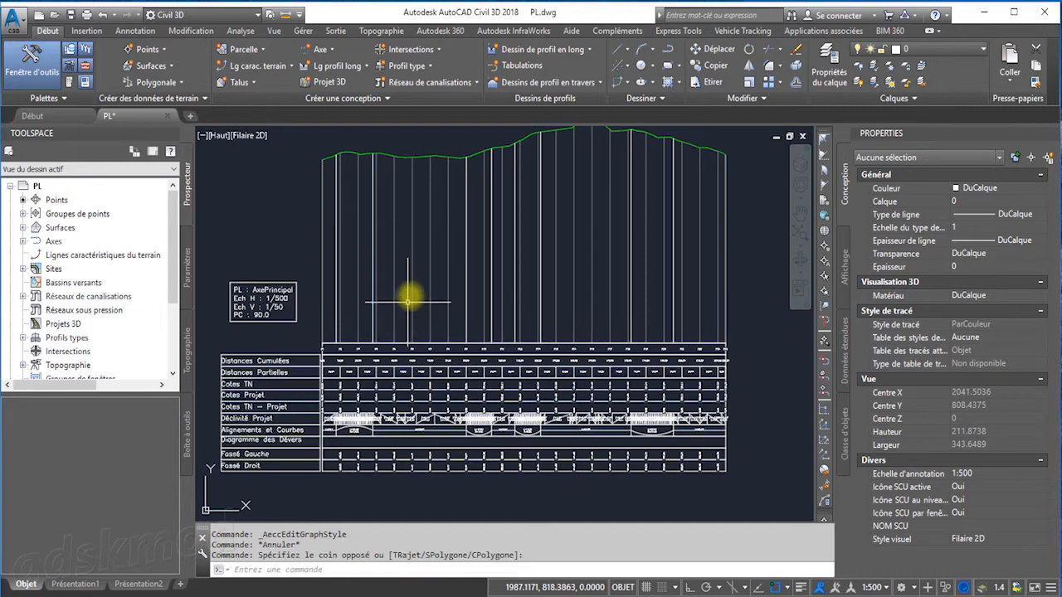
pyautogui.moveTo(594, 292)
pyautogui.mouseDown(button='middle')
pyautogui.moveTo(596, 306)
pyautogui.moveTo(614, 313)
pyautogui.mouseUp(button='middle')
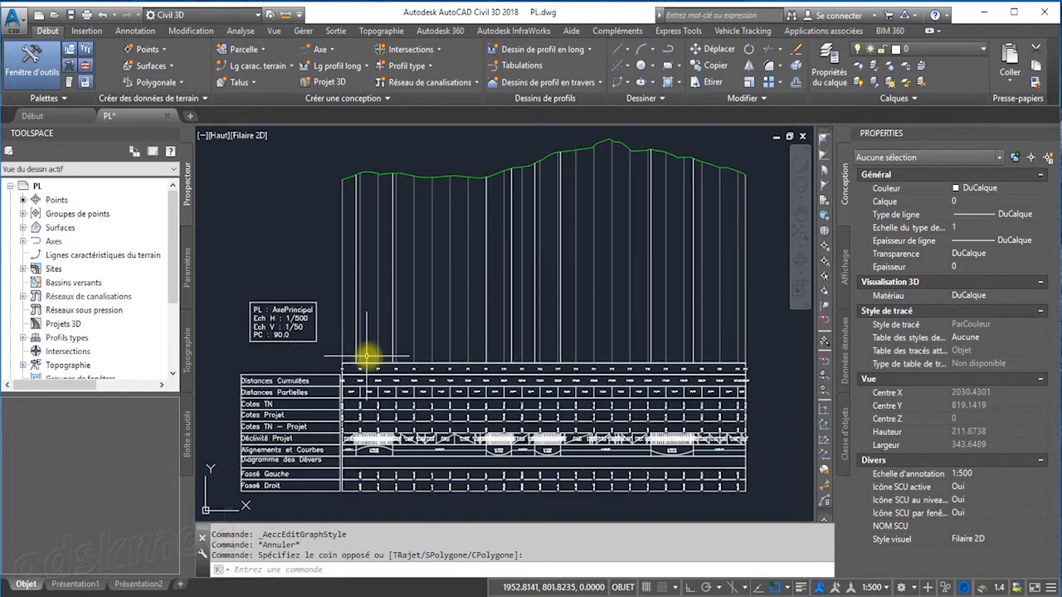
pyautogui.click(411, 365)
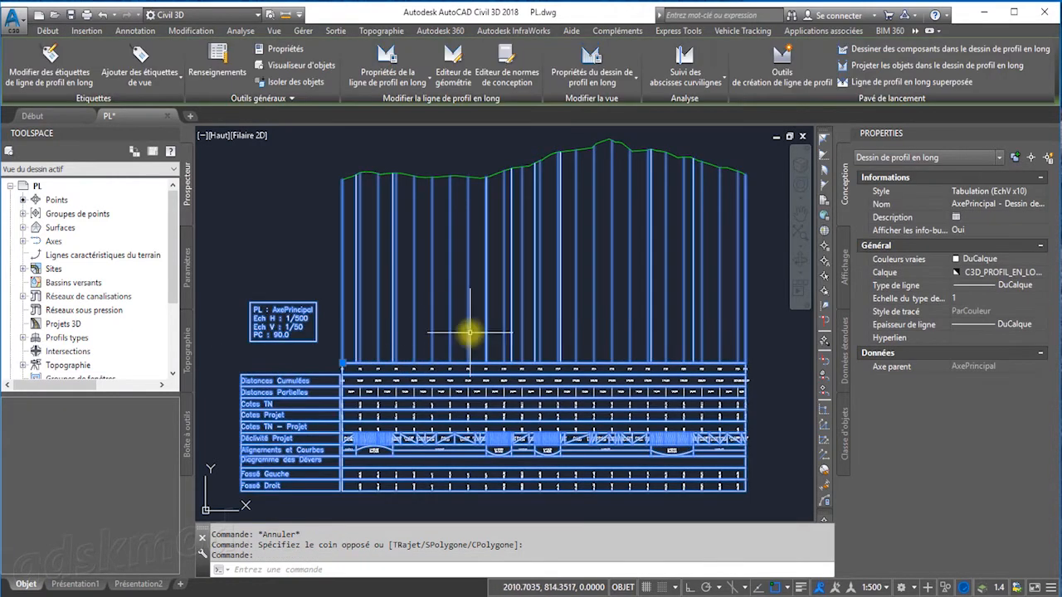
pyautogui.press('Escape')
pyautogui.click(424, 366)
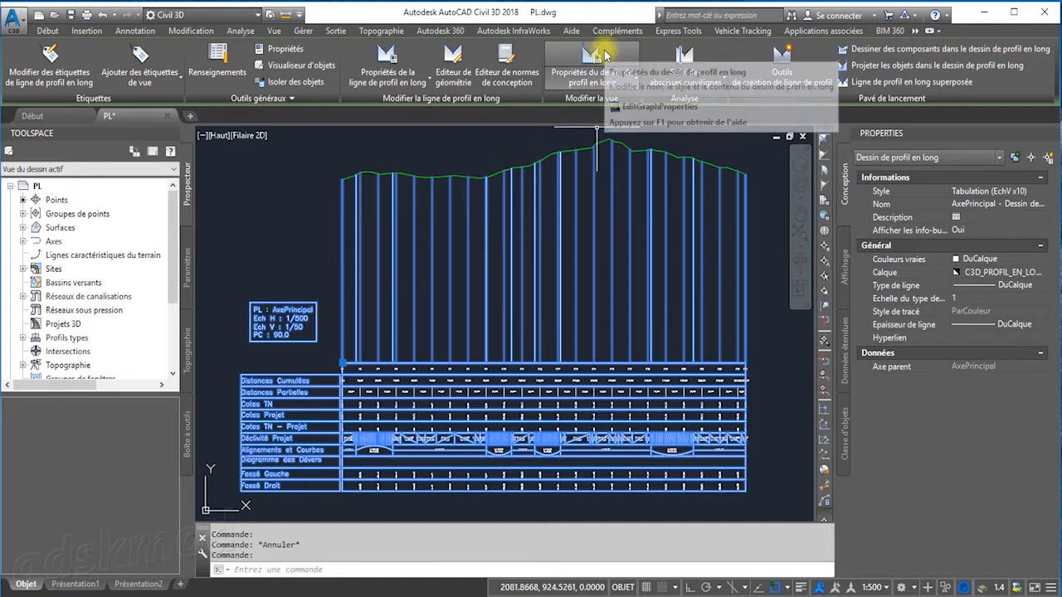
pyautogui.click(585, 88)
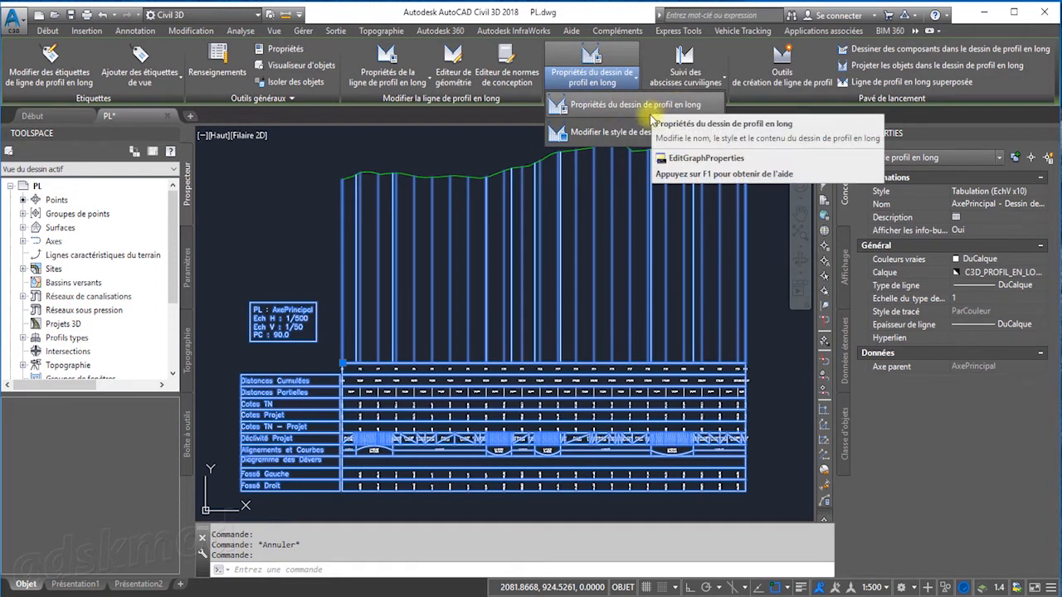
pyautogui.click(606, 105)
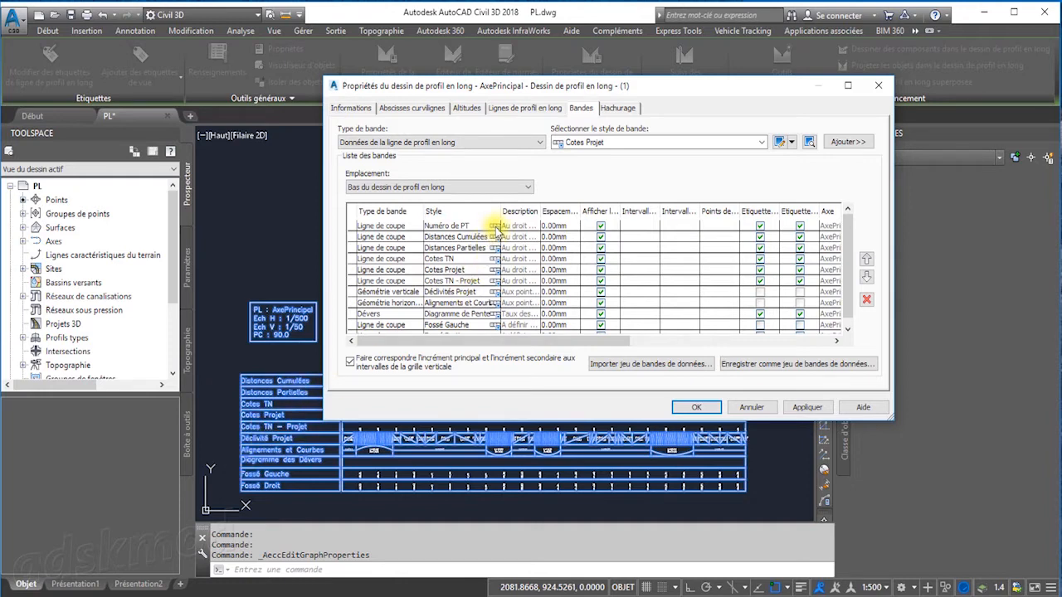
pyautogui.click(467, 108)
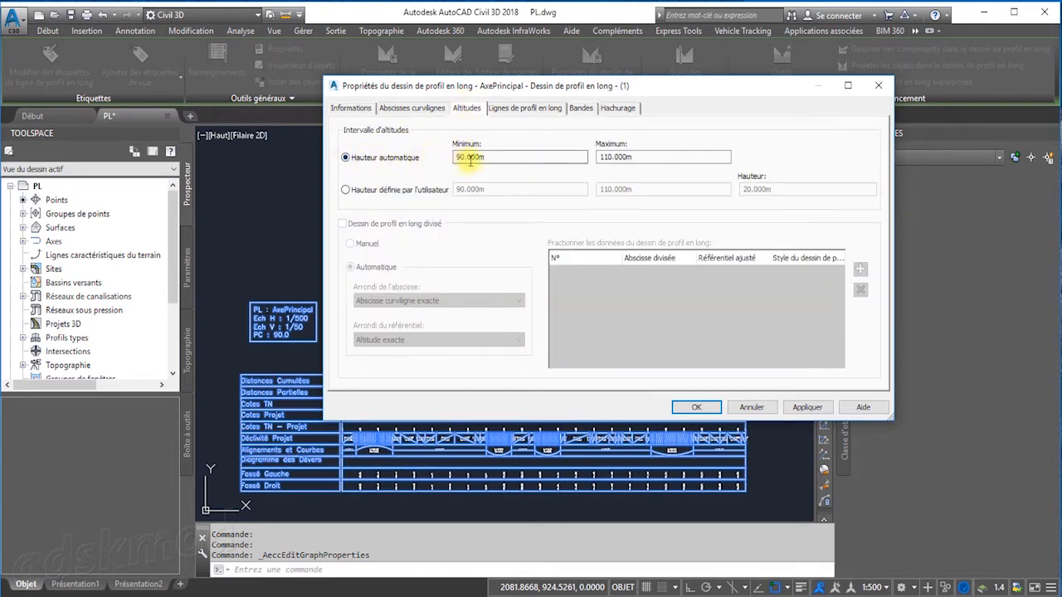
pyautogui.click(345, 191)
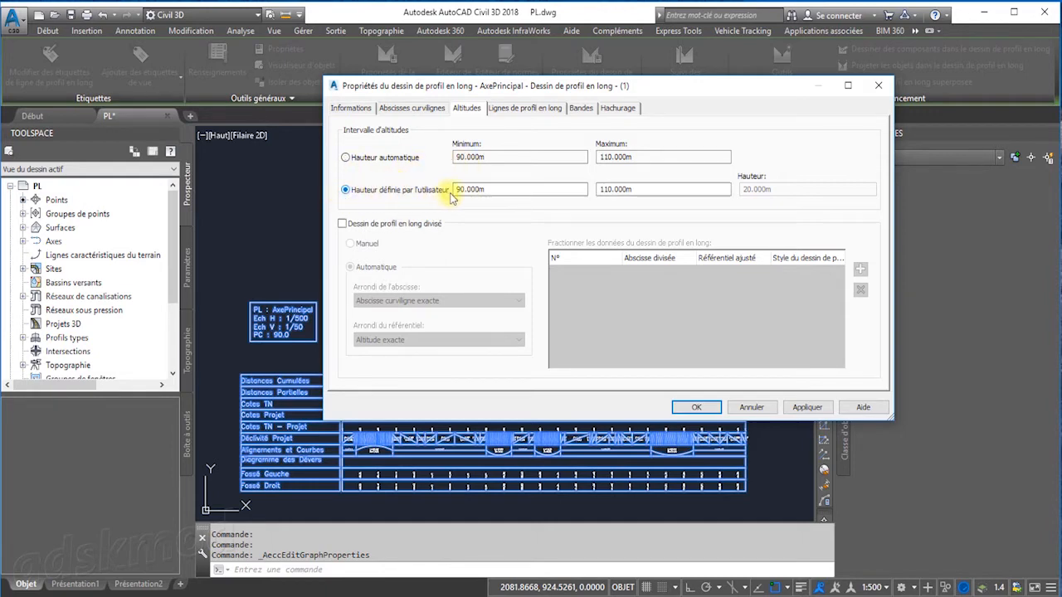
# Set the user-defined minimum elevation to 100 m, apply it and uncover the profile view to check it
pyautogui.moveTo(490, 190); pyautogui.dragTo(437, 190)
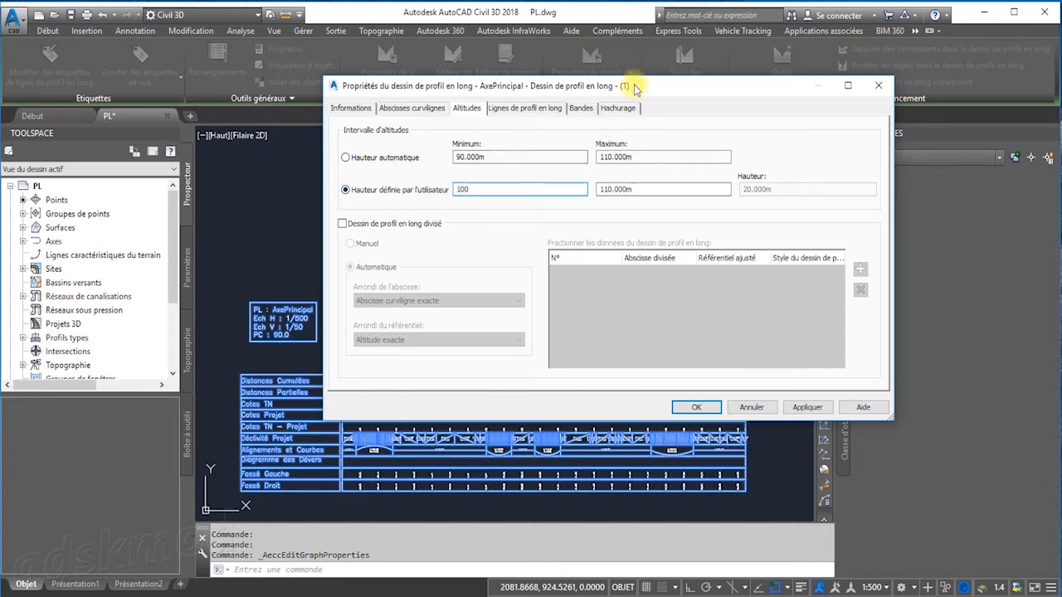
pyautogui.moveTo(632, 84); pyautogui.dragTo(681, 14)
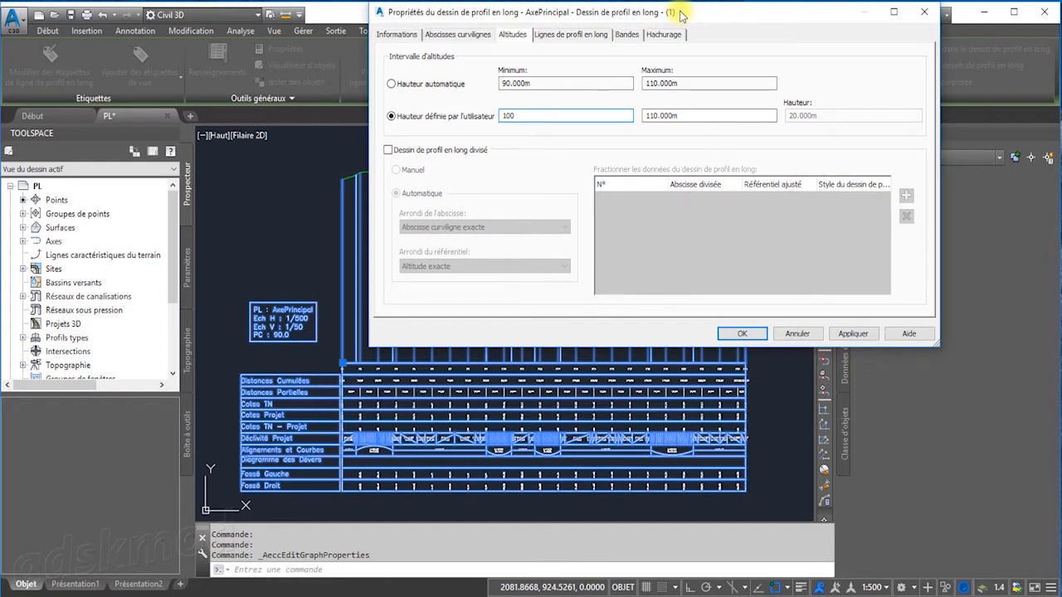
pyautogui.click(863, 335)
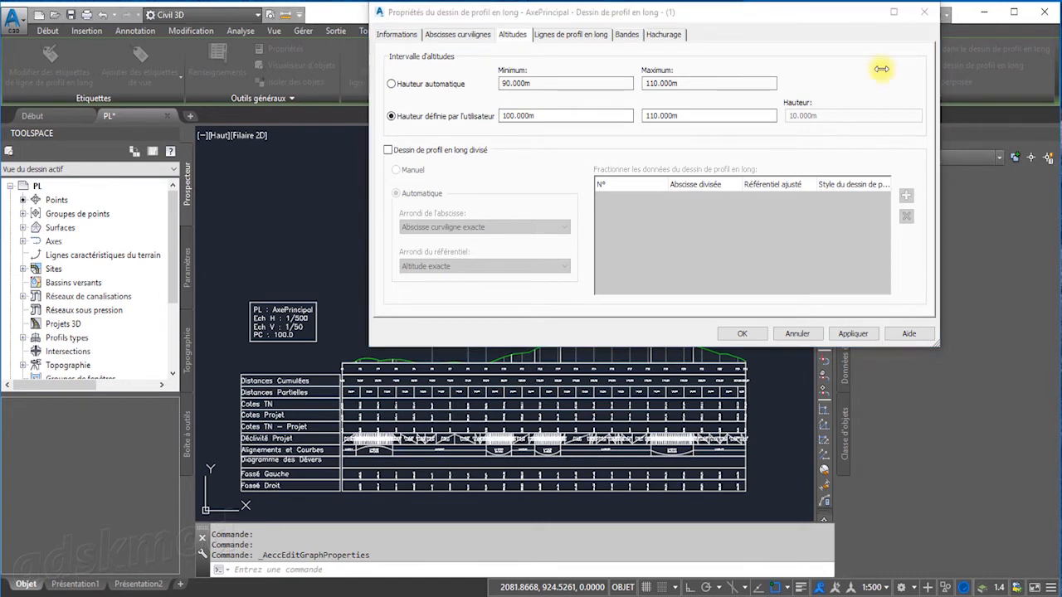
pyautogui.moveTo(765, 17); pyautogui.dragTo(822, 459)
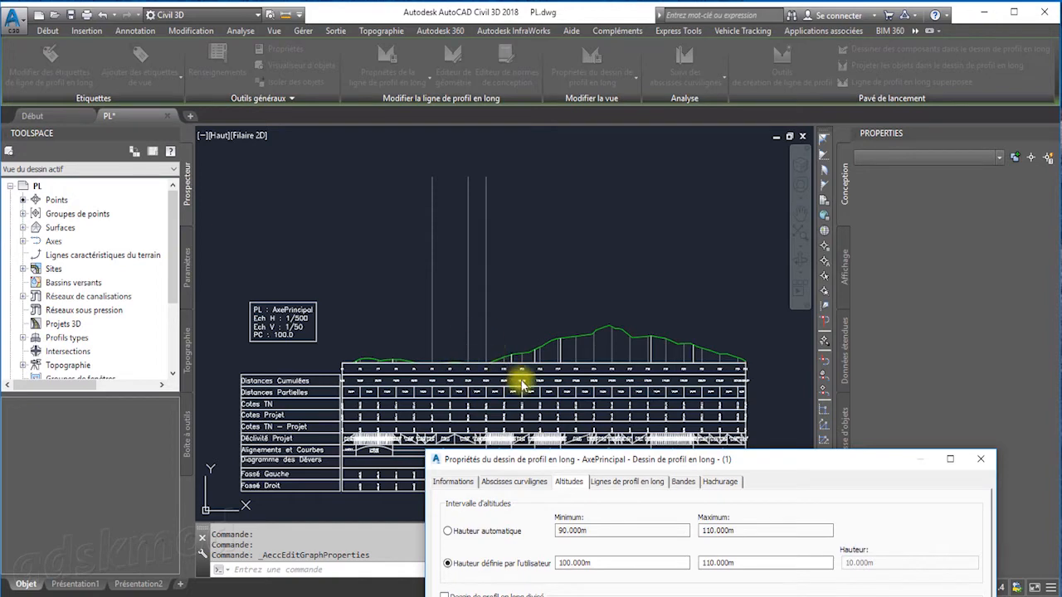
# Set the user-defined minimum elevation to 95 m, apply it and uncover the profile view to check it
pyautogui.moveTo(695, 467); pyautogui.dragTo(708, 167)
pyautogui.moveTo(618, 265); pyautogui.dragTo(570, 265)
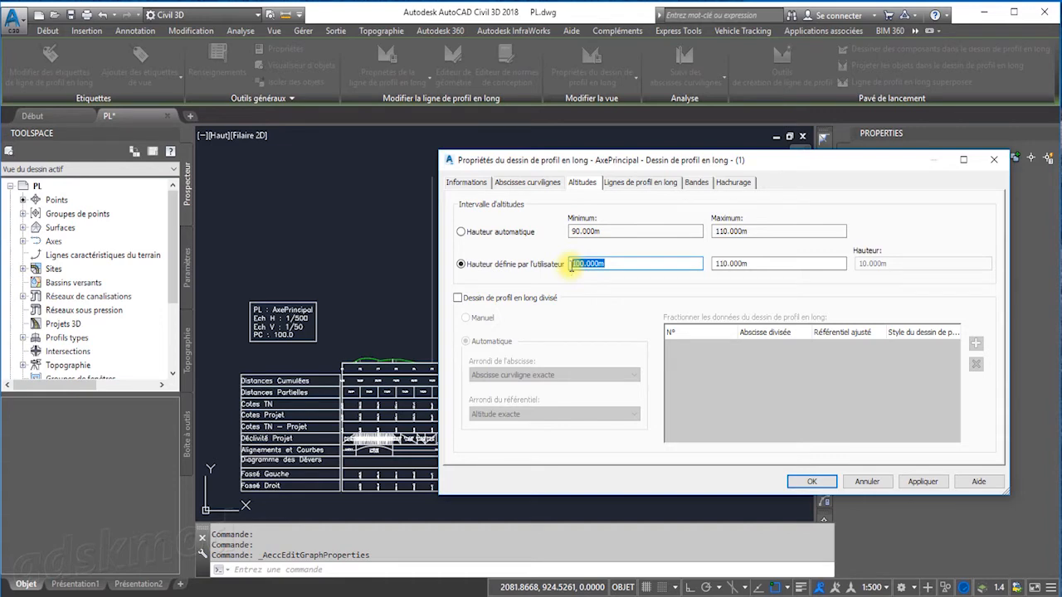
pyautogui.click(923, 481)
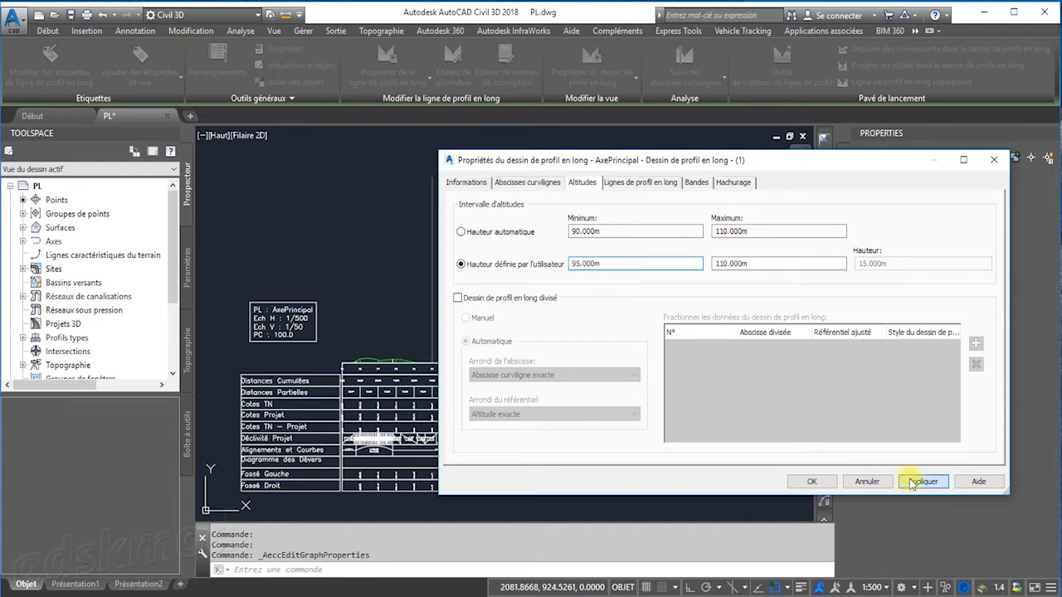
pyautogui.moveTo(795, 166); pyautogui.dragTo(717, 443)
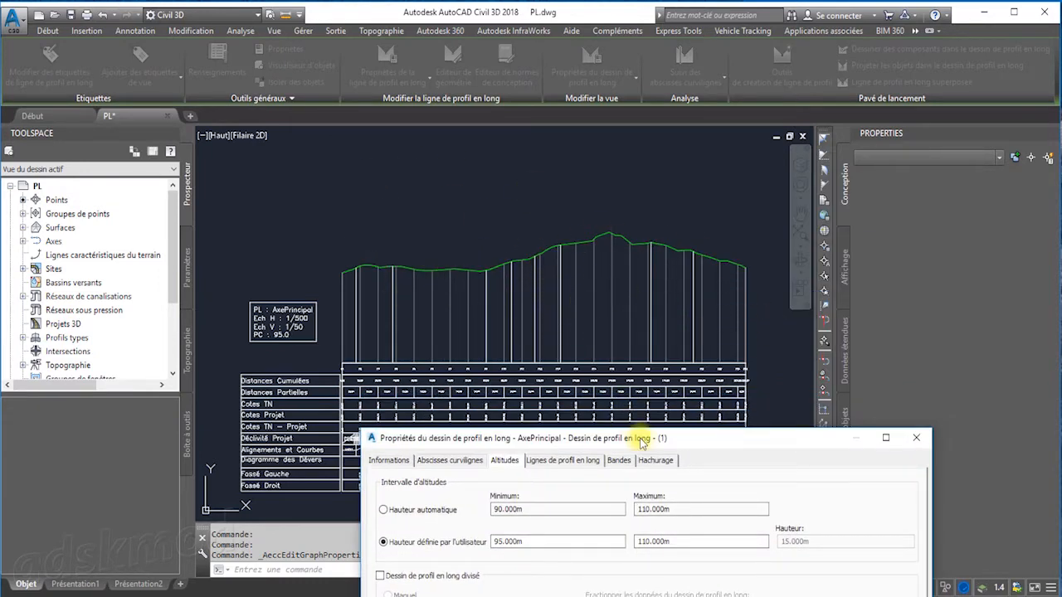
# Set the user-defined minimum elevation to 97 m, accept the profile view properties and deselect the view
pyautogui.moveTo(649, 442); pyautogui.dragTo(726, 224)
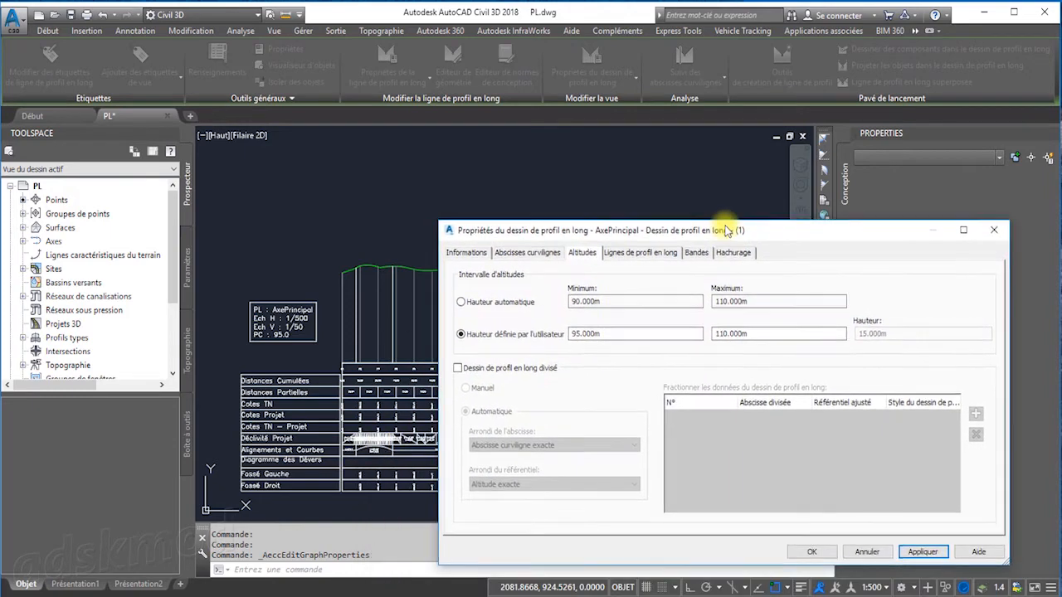
pyautogui.moveTo(611, 327); pyautogui.dragTo(580, 328)
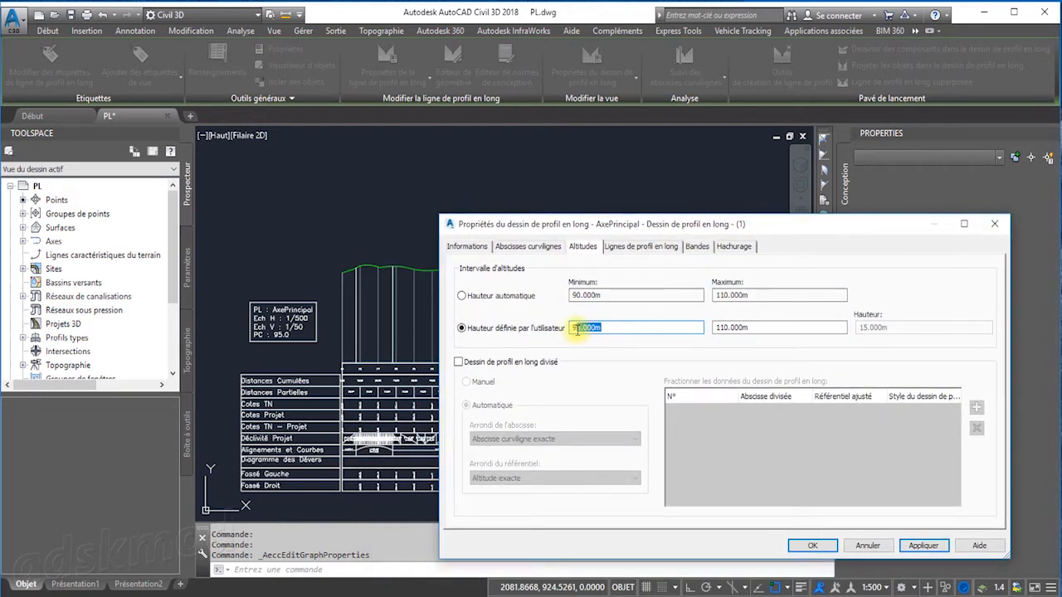
pyautogui.click(936, 548)
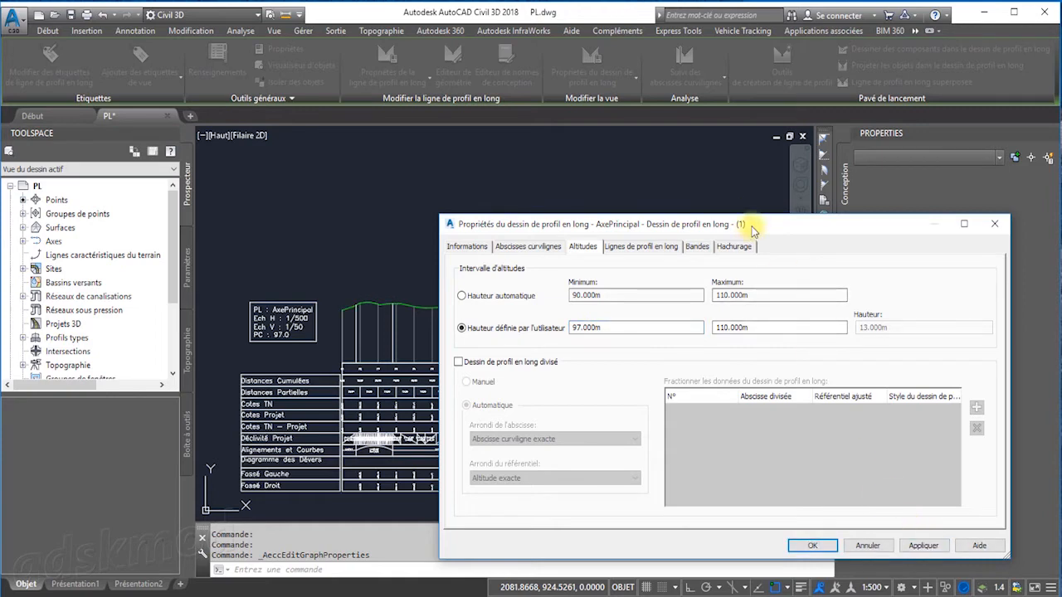
pyautogui.moveTo(754, 231); pyautogui.dragTo(757, 180)
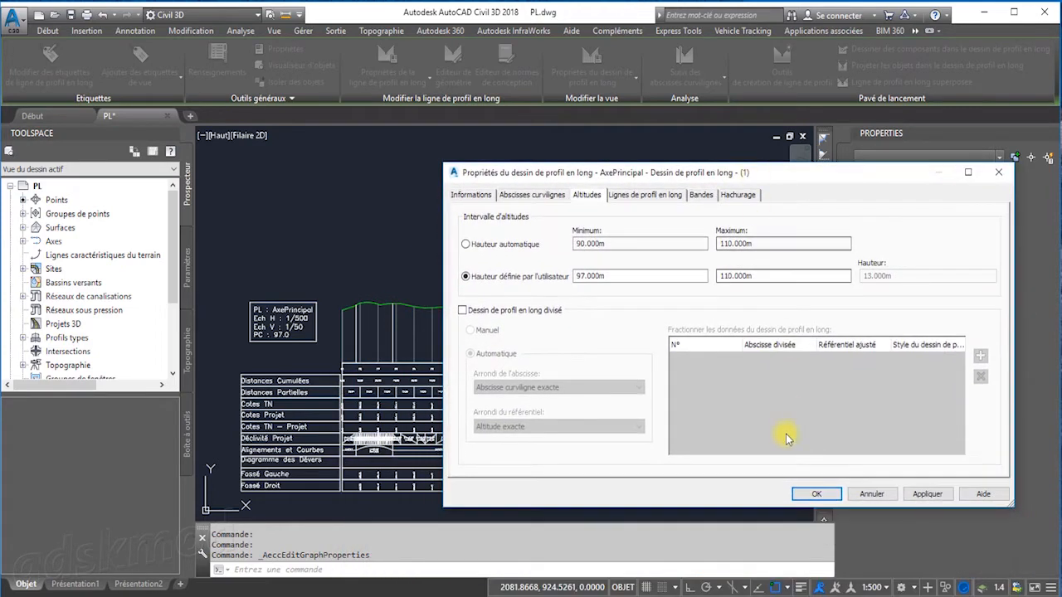
pyautogui.click(815, 494)
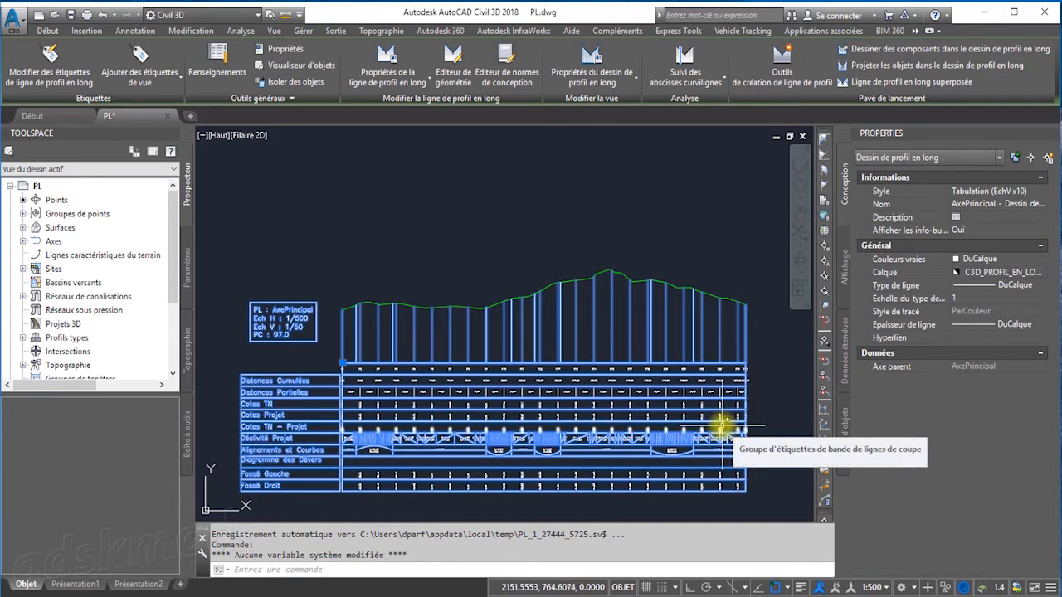
pyautogui.press('Escape')
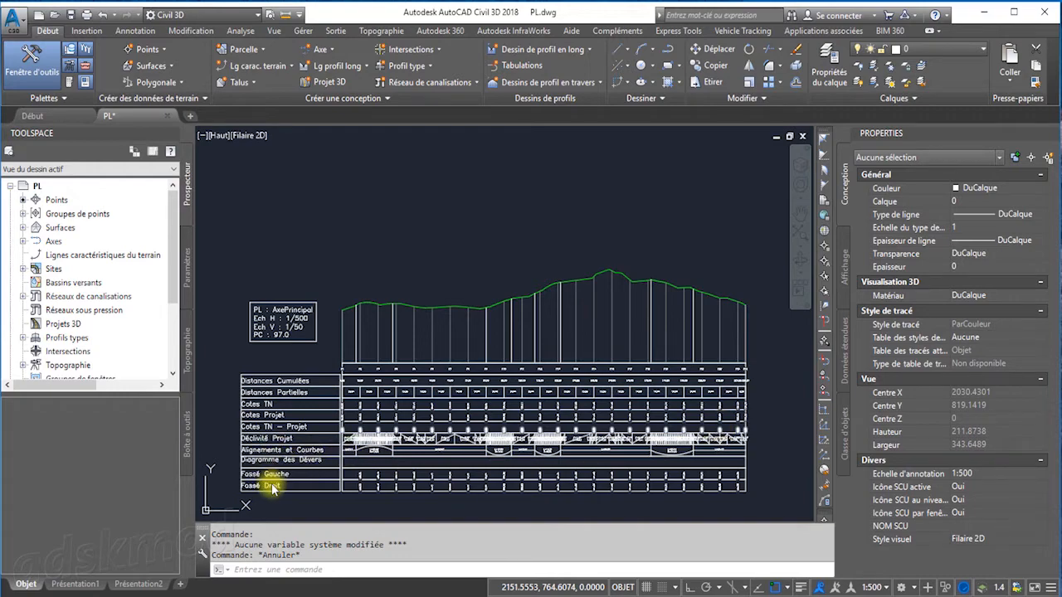
# Check the band titles beside the profile view and open the list of bands in the view's properties
pyautogui.scroll(2, 271, 481)
pyautogui.moveTo(326, 460); pyautogui.dragTo(386, 441, button='middle')
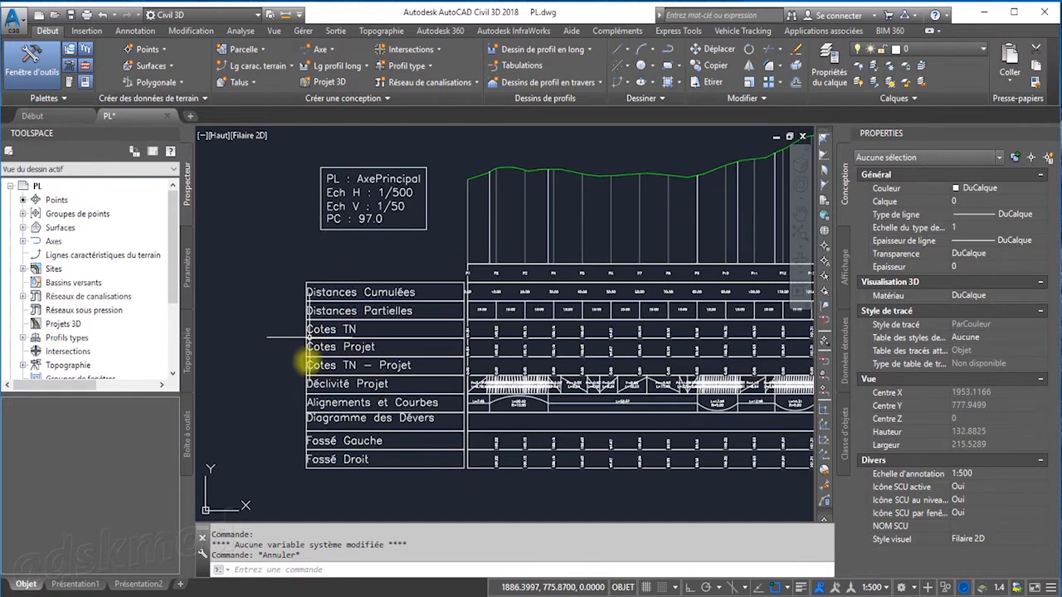
pyautogui.moveTo(384, 384)
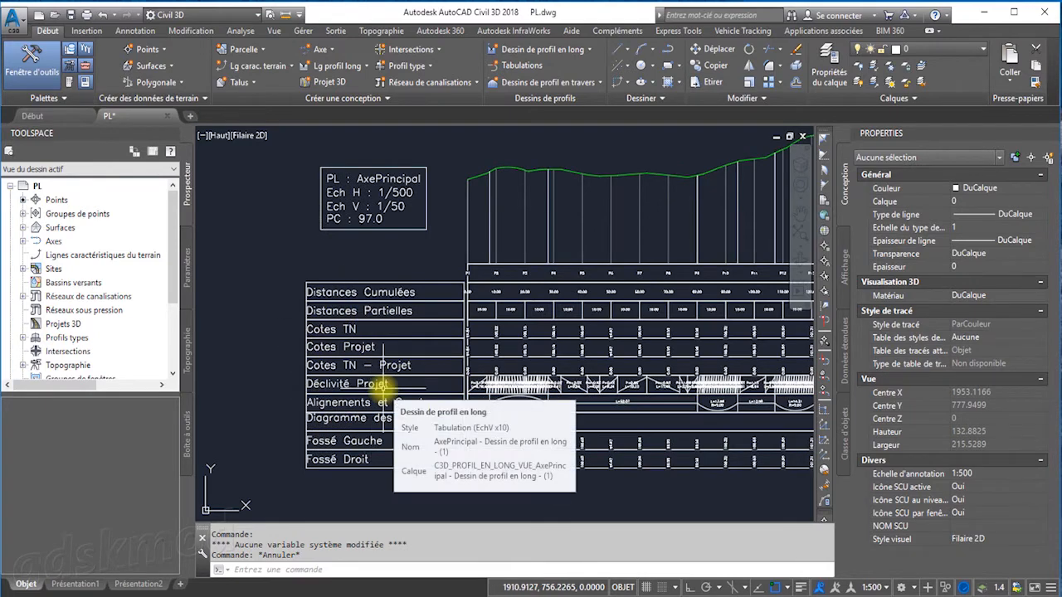
pyautogui.moveTo(384, 384); pyautogui.dragTo(335, 376, button='middle')
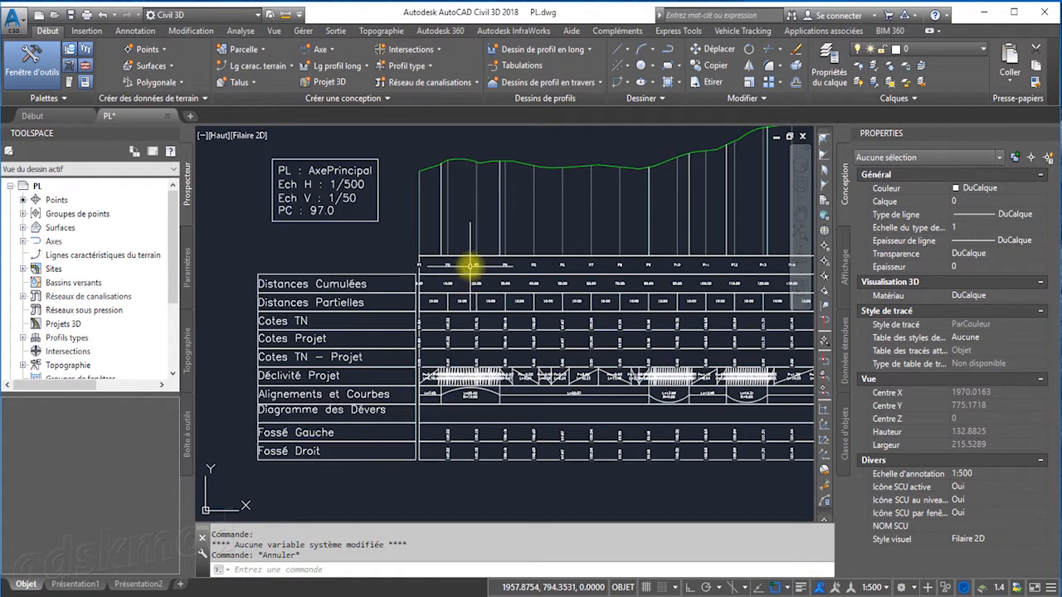
pyautogui.click(470, 279)
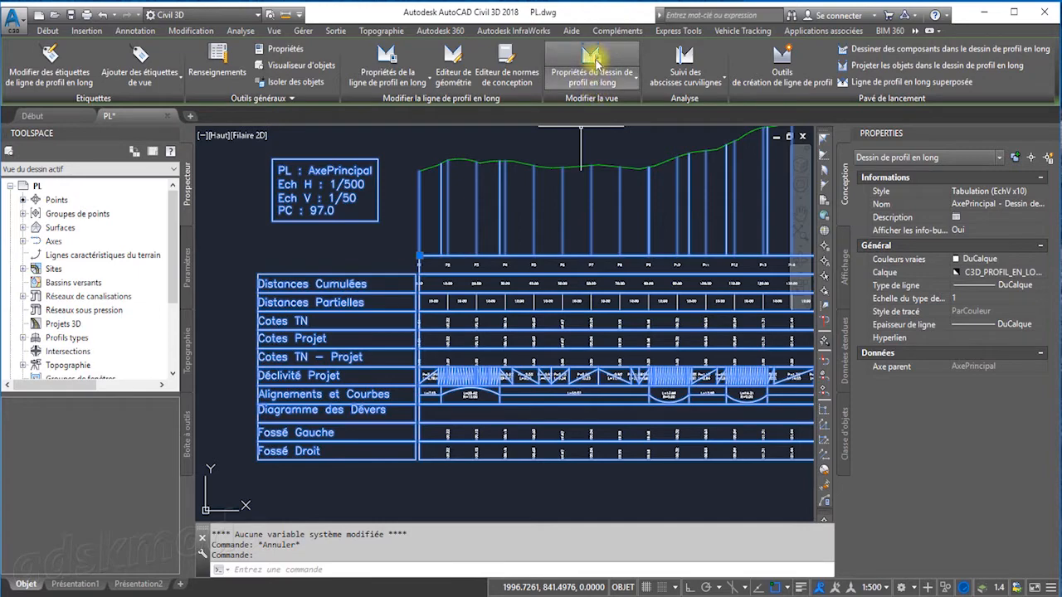
pyautogui.click(596, 61)
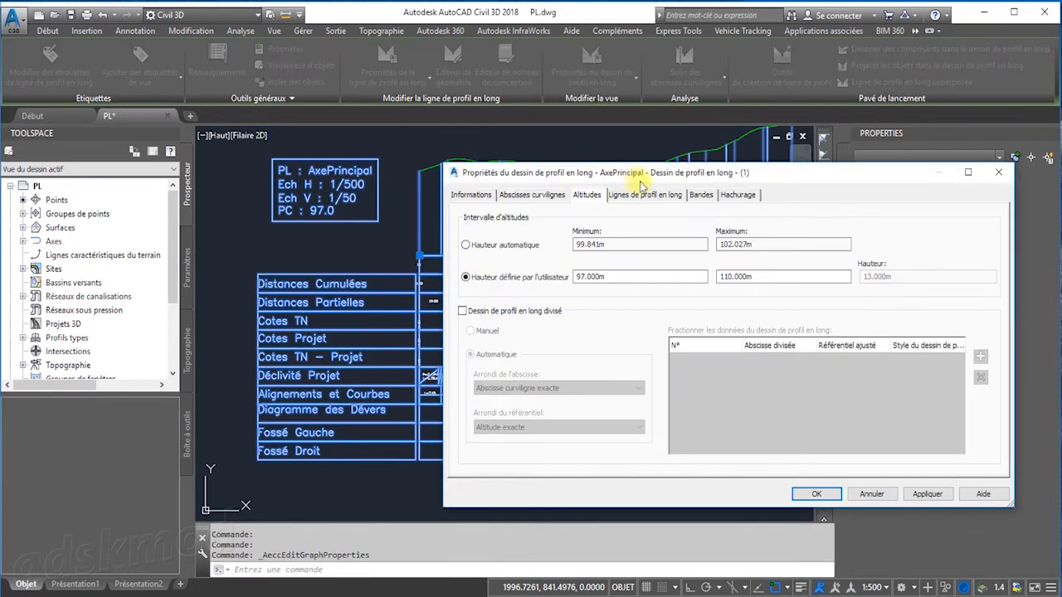
pyautogui.moveTo(670, 163); pyautogui.dragTo(698, 142)
pyautogui.click(734, 169)
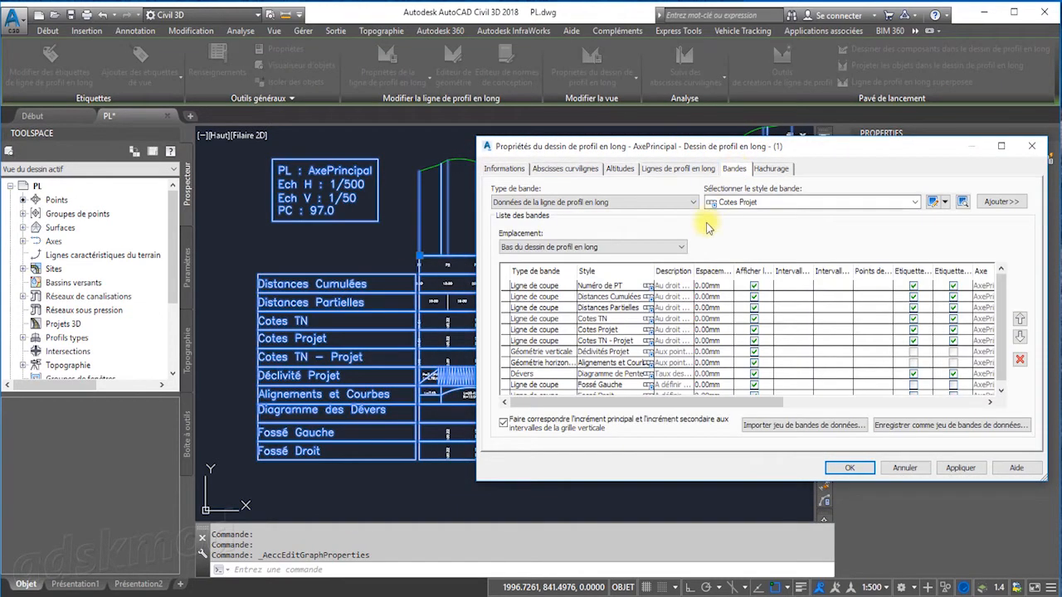
# Reorder the bands so that Cotes TN and Cotes Projet come directly after Numéro de PT, above Distances Cumulées
pyautogui.click(550, 320)
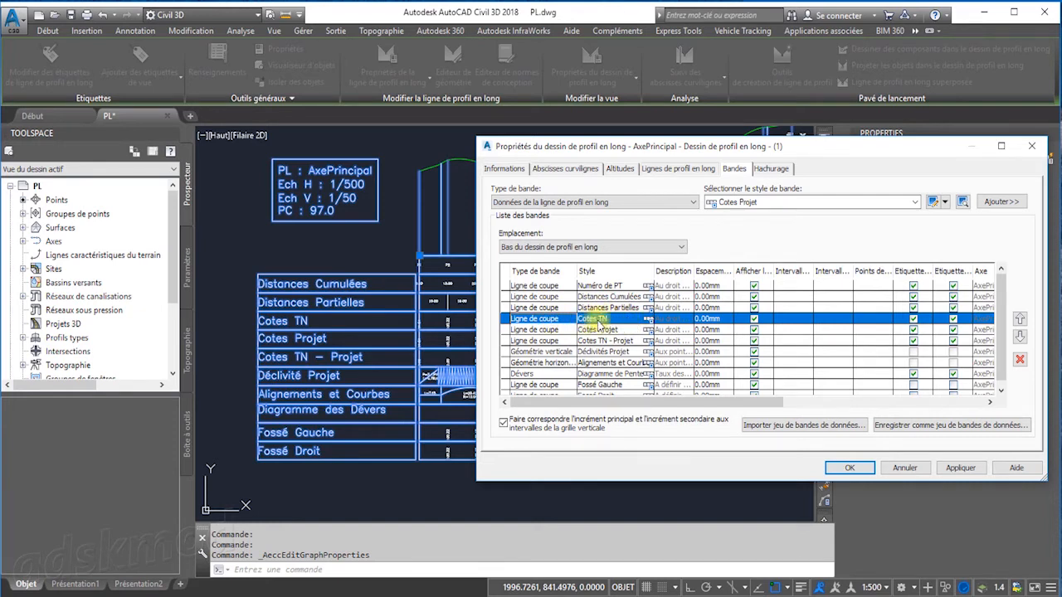
pyautogui.click(1022, 321)
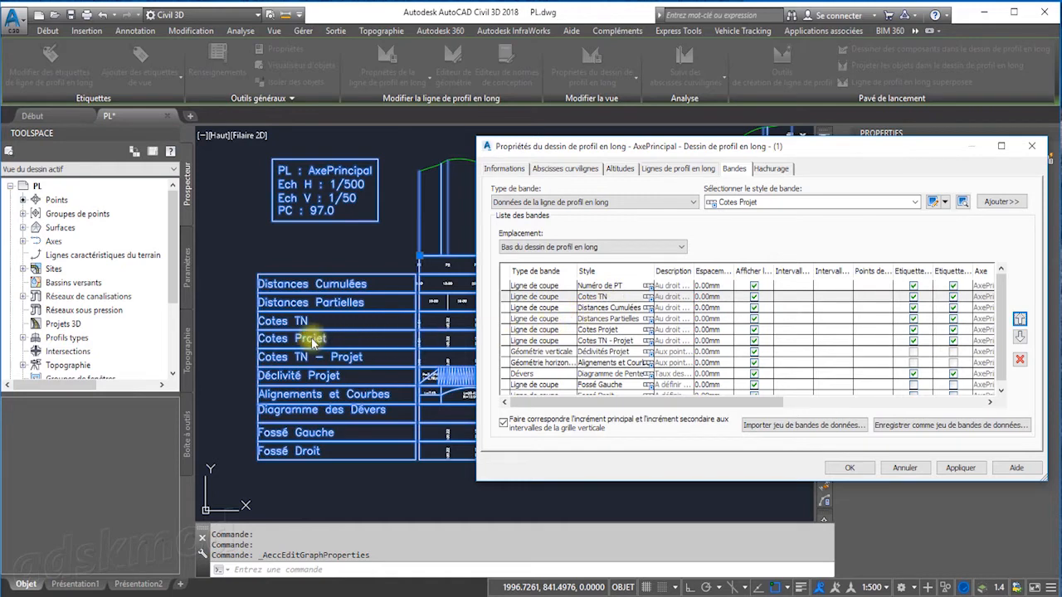
pyautogui.click(558, 331)
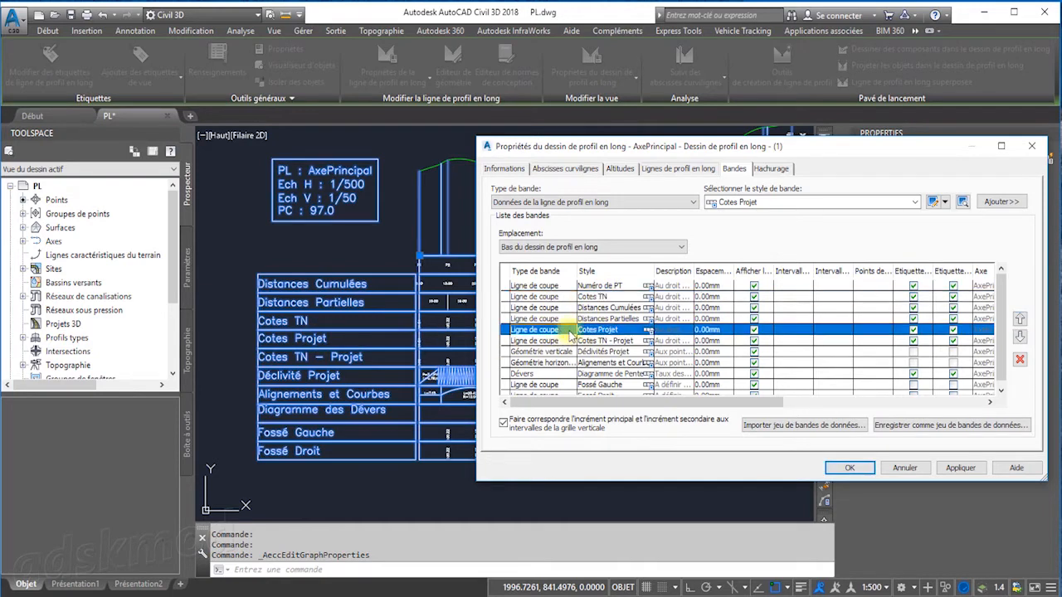
pyautogui.click(1020, 322)
pyautogui.click(1020, 322)
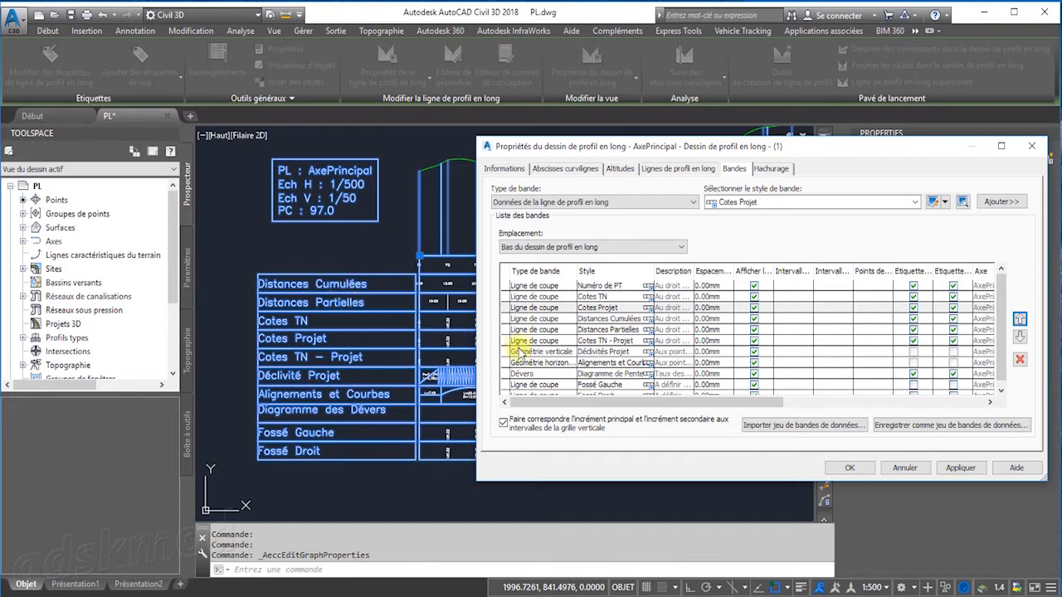
# Move the Cotes TN - Projet band directly below Cotes Projet, and move Distances Cumulées below Distances Partielles
pyautogui.click(564, 346)
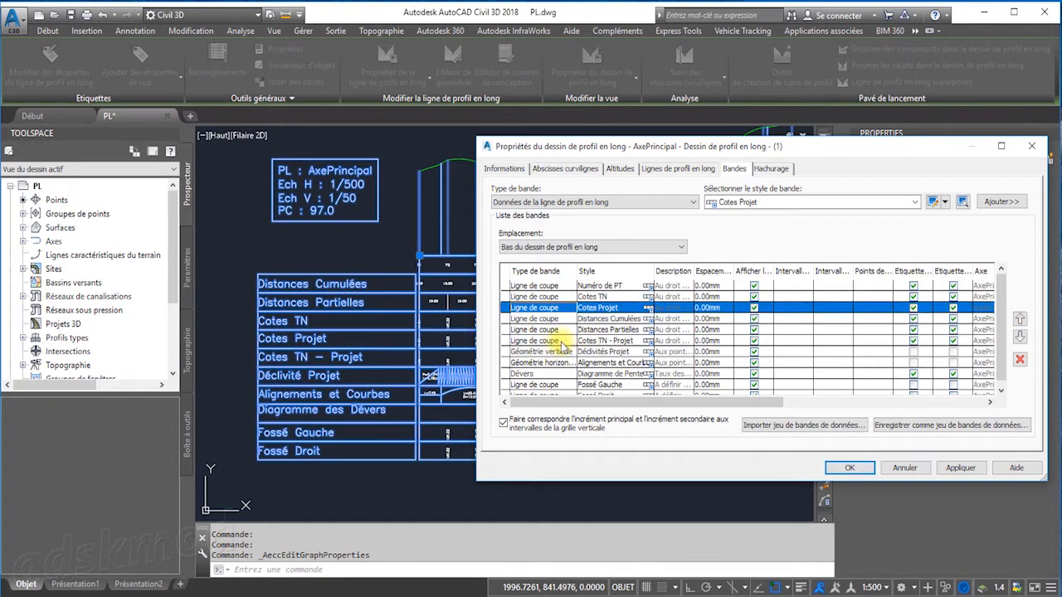
pyautogui.click(1021, 321)
pyautogui.click(1021, 320)
pyautogui.click(1020, 320)
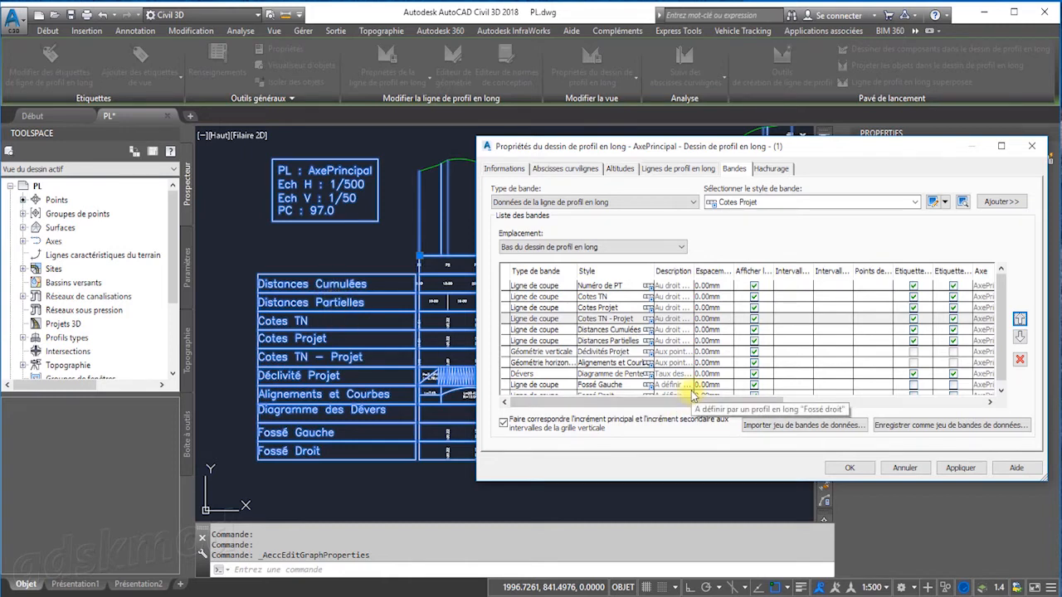
pyautogui.click(594, 330)
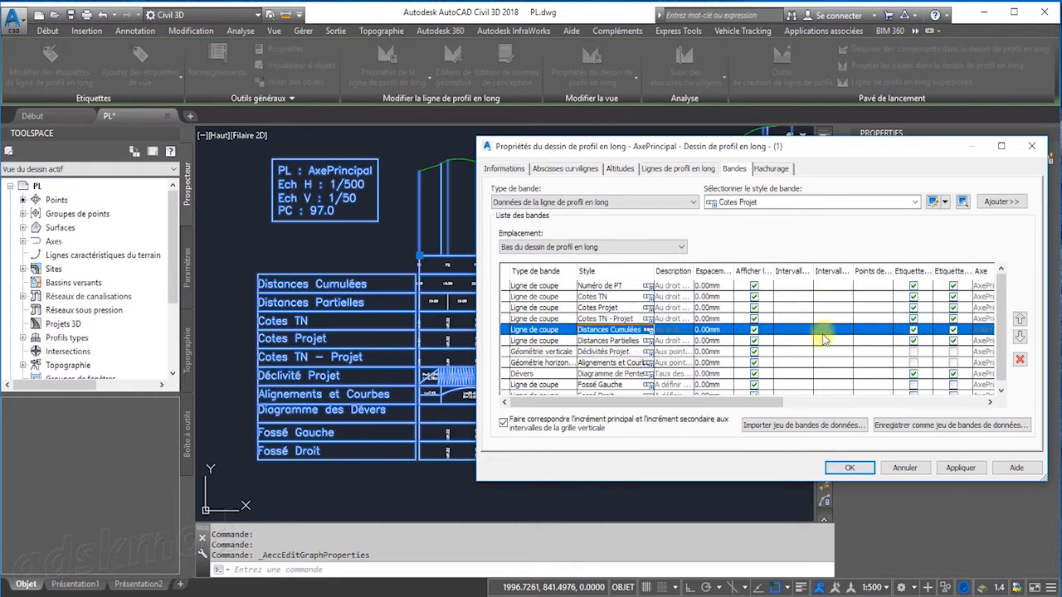
pyautogui.click(1021, 337)
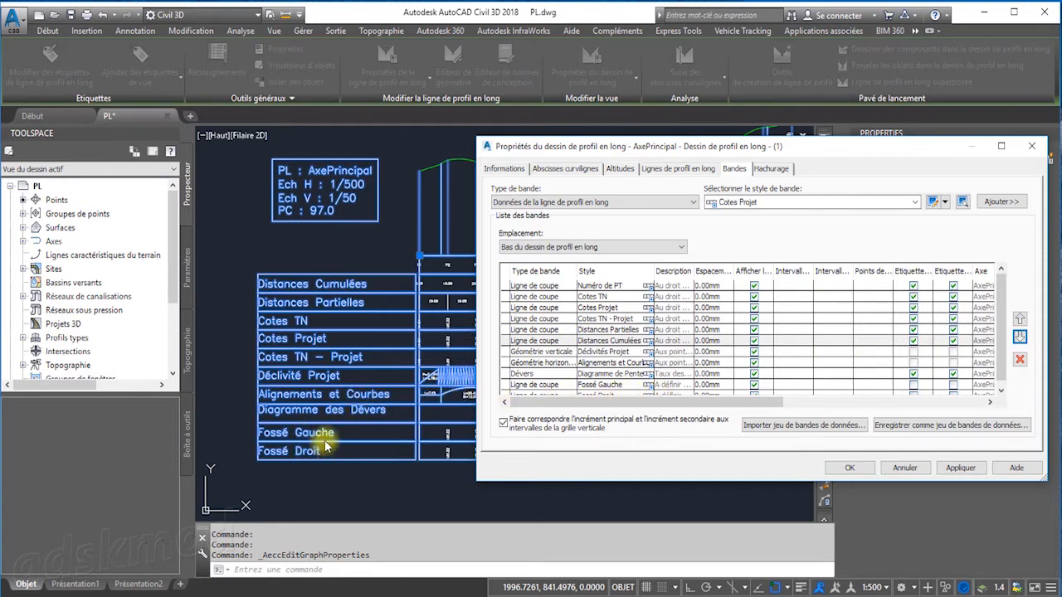
# Accept the new band order in the profile view properties and deselect the view
pyautogui.click(850, 469)
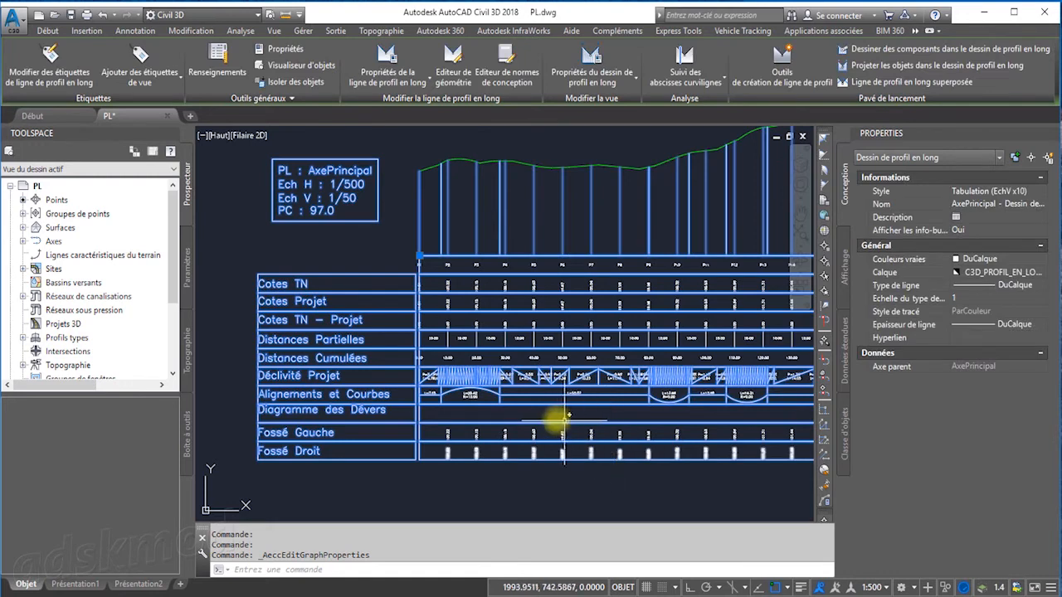
pyautogui.press('Escape')
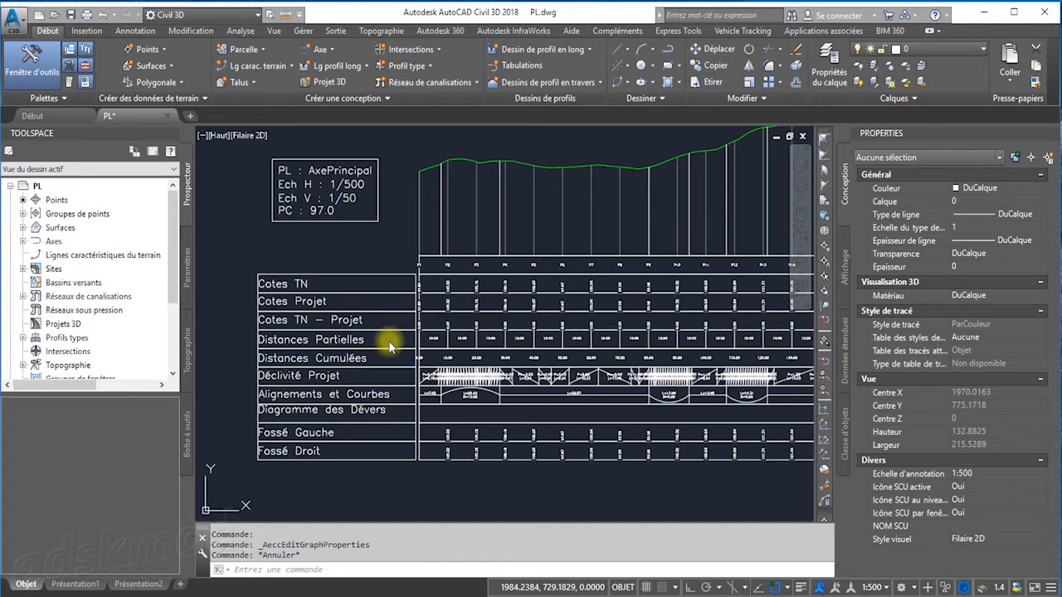
# Edit the selected profile view's Tabulation (EchV x10) style and apply a title Y offset of 40 mm in its title annotation settings
pyautogui.click(386, 276)
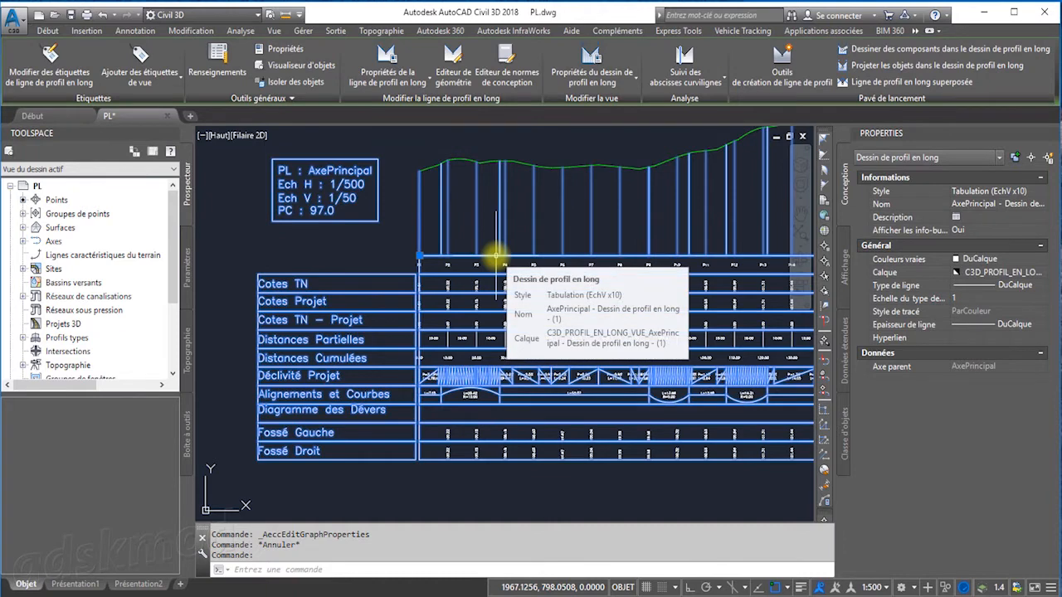
pyautogui.click(628, 89)
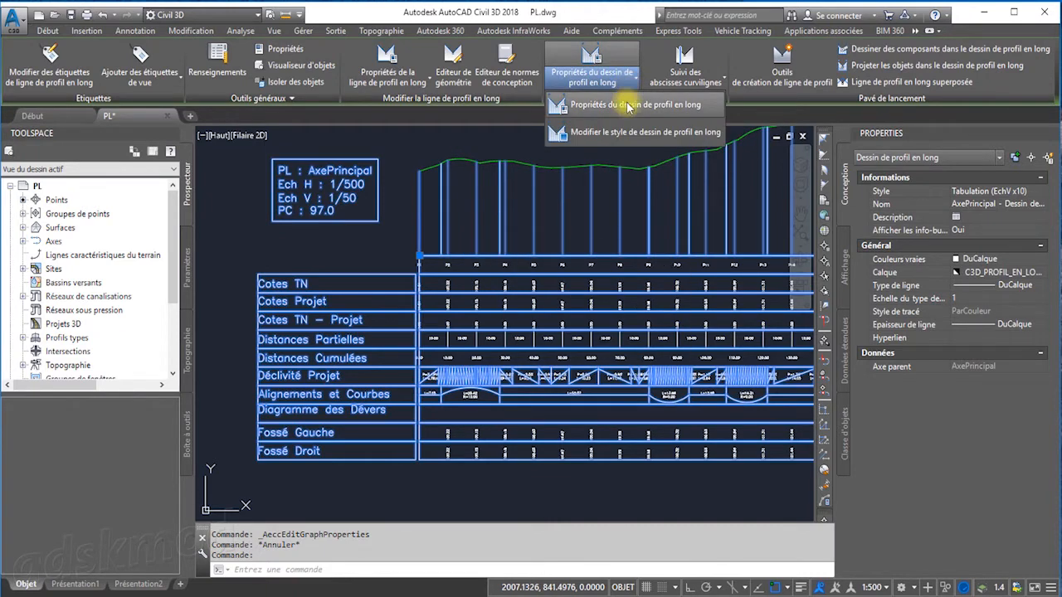
pyautogui.click(626, 135)
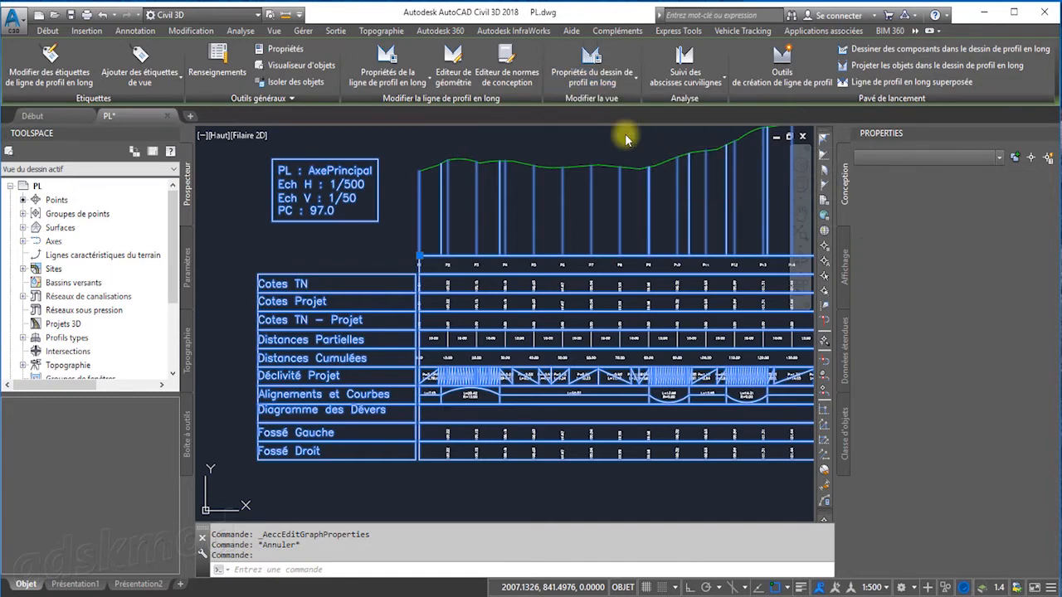
pyautogui.moveTo(560, 154); pyautogui.dragTo(867, 107)
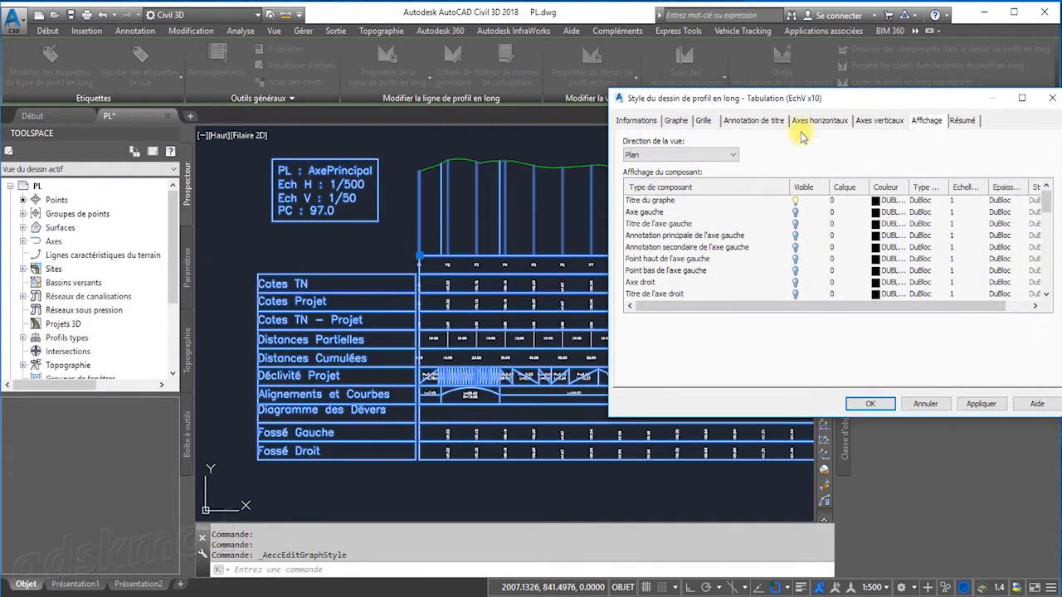
pyautogui.click(745, 123)
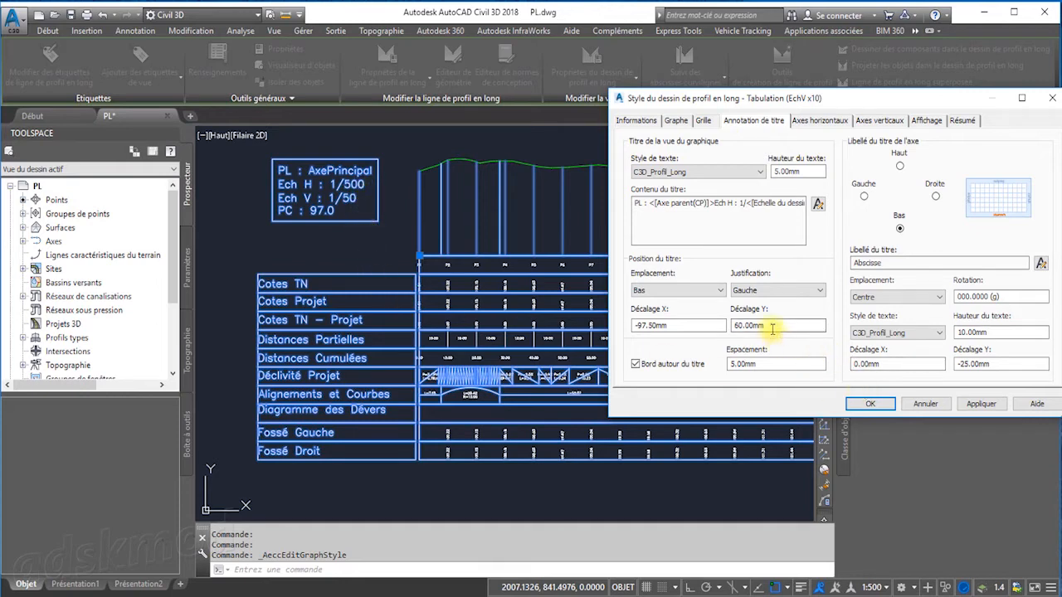
pyautogui.moveTo(772, 328); pyautogui.dragTo(732, 326)
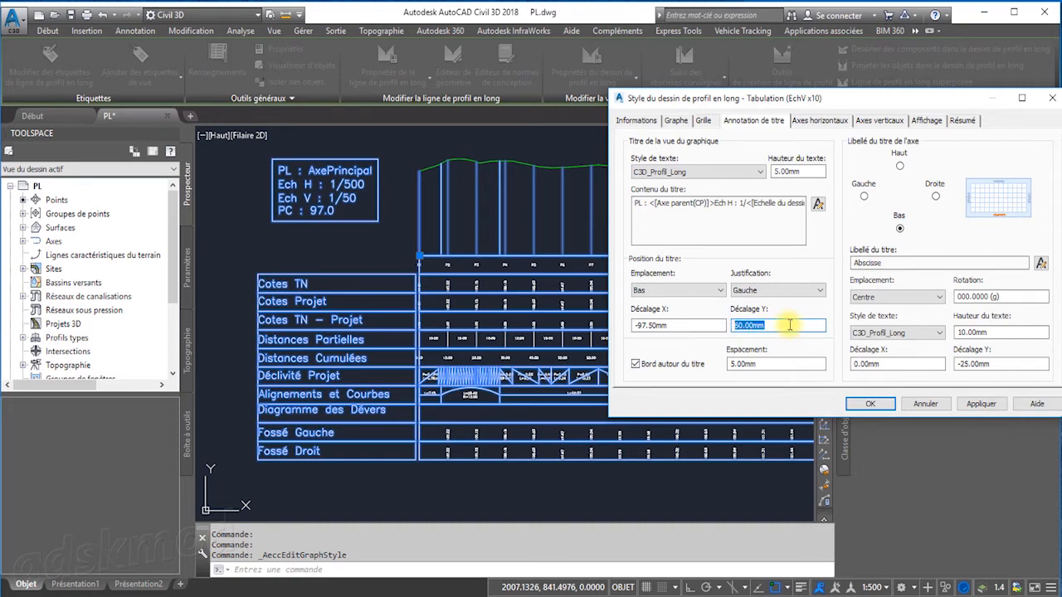
pyautogui.write('40')
pyautogui.click(988, 404)
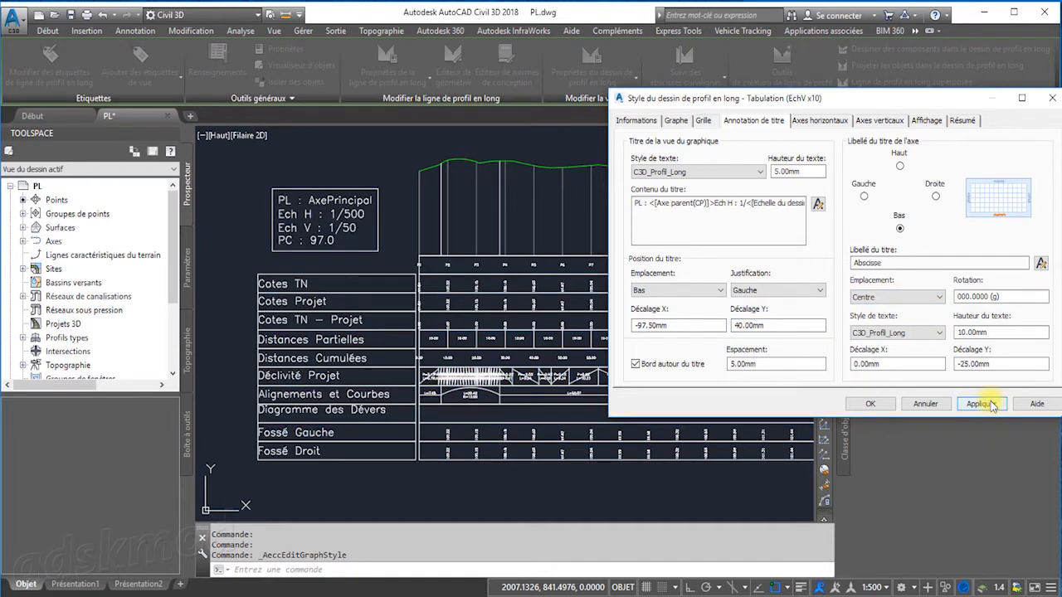
# Set the profile view title's Y offset to 35 mm, apply it and accept the style
pyautogui.moveTo(767, 325); pyautogui.dragTo(730, 325)
pyautogui.write('35')
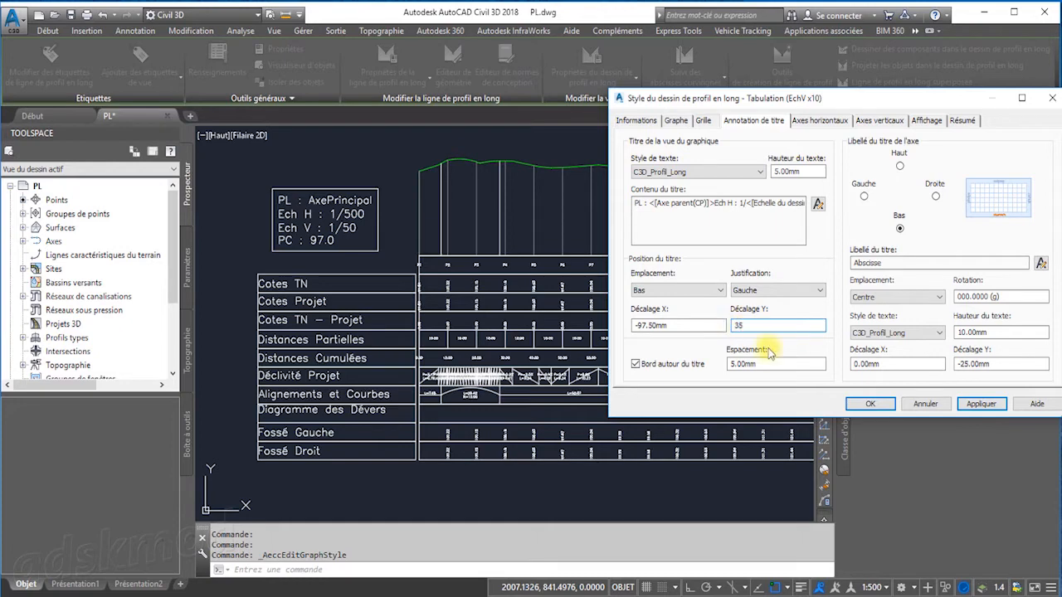
pyautogui.click(983, 405)
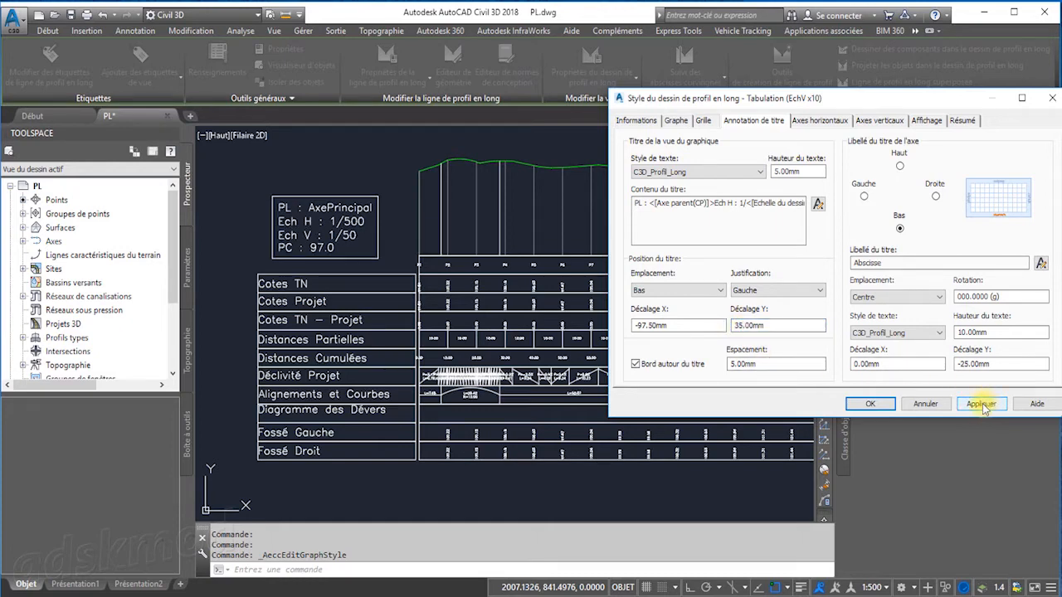
pyautogui.click(870, 404)
pyautogui.click(626, 374)
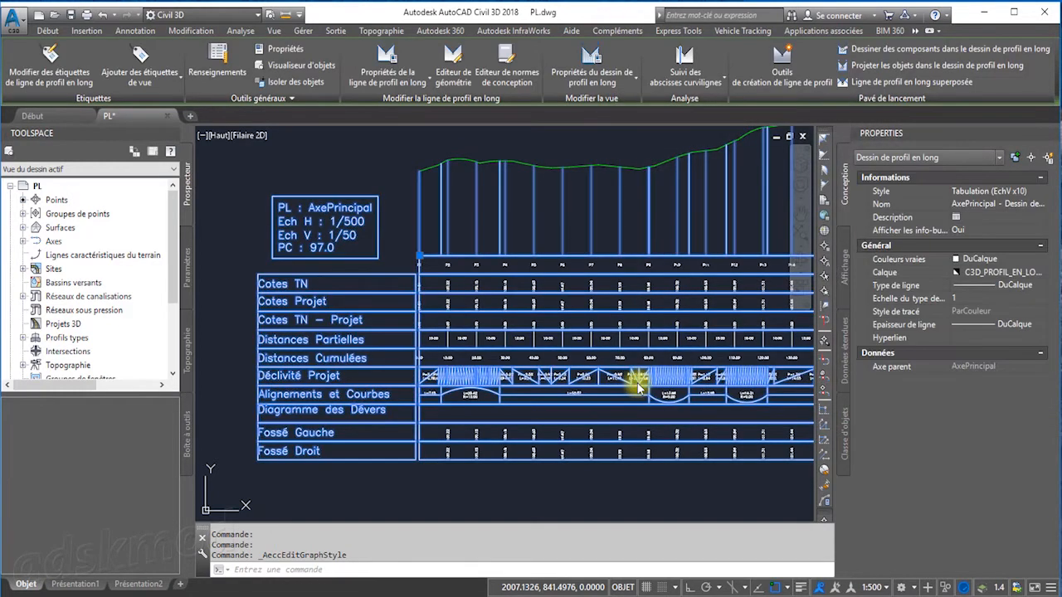
# Save the profile view's current band arrangement as a data band set named NewPL
pyautogui.click(605, 58)
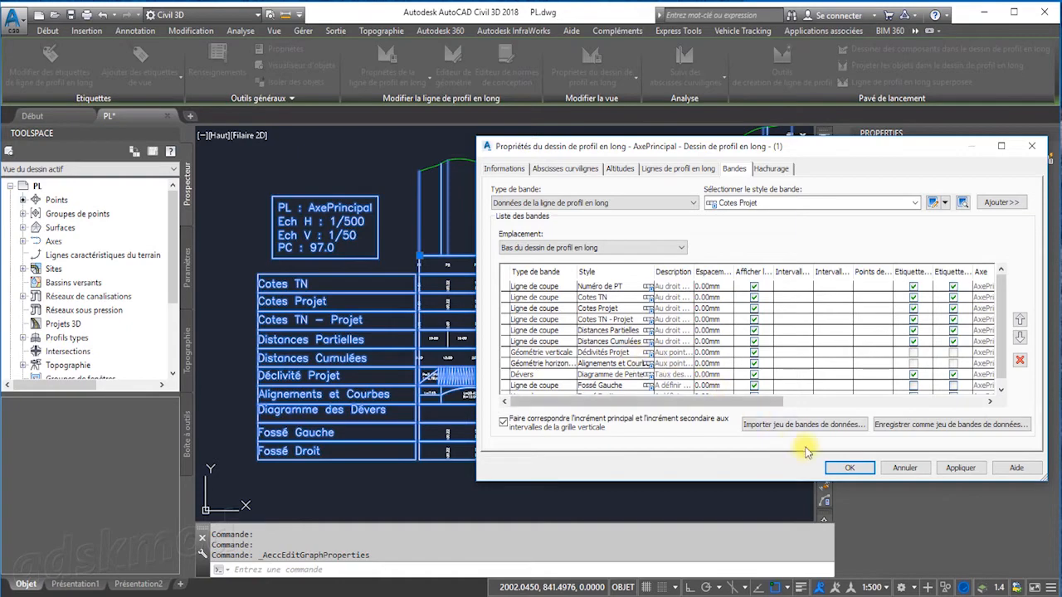
pyautogui.click(939, 427)
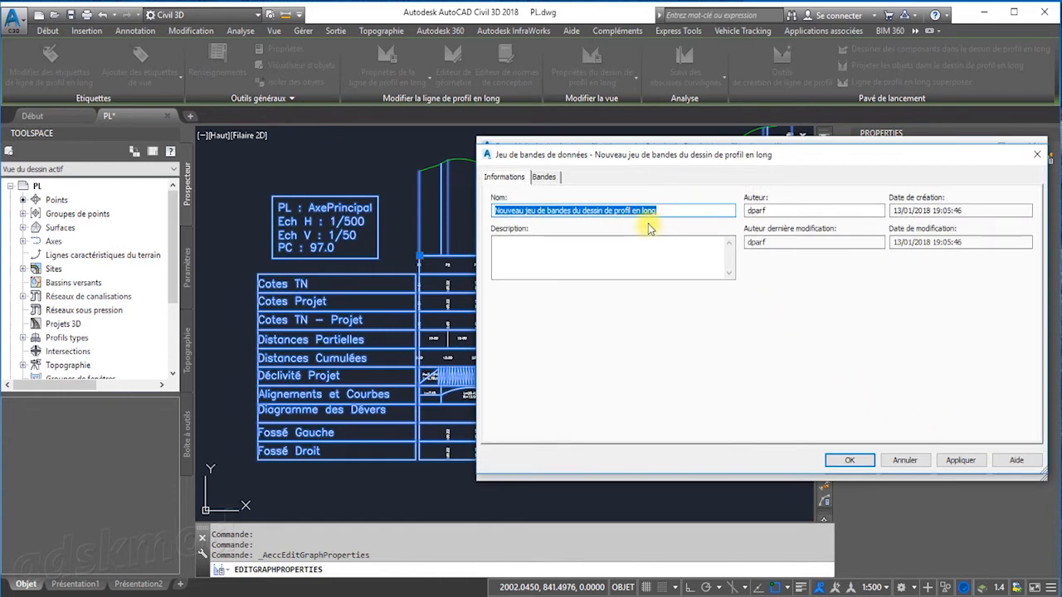
pyautogui.write('N')
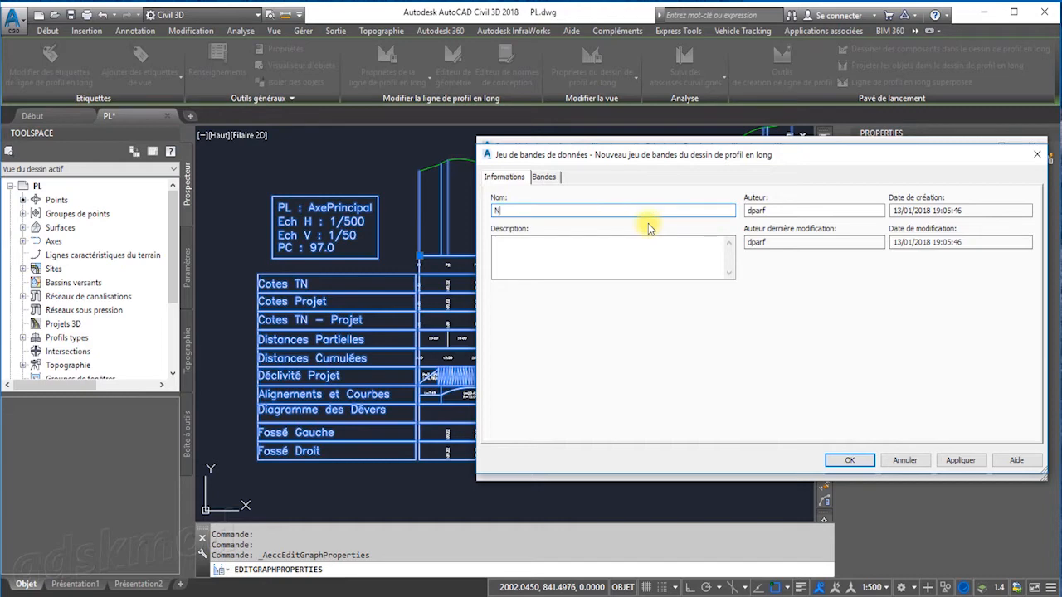
pyautogui.write('ex')
pyautogui.write('w')
pyautogui.write('PL')
pyautogui.click(847, 462)
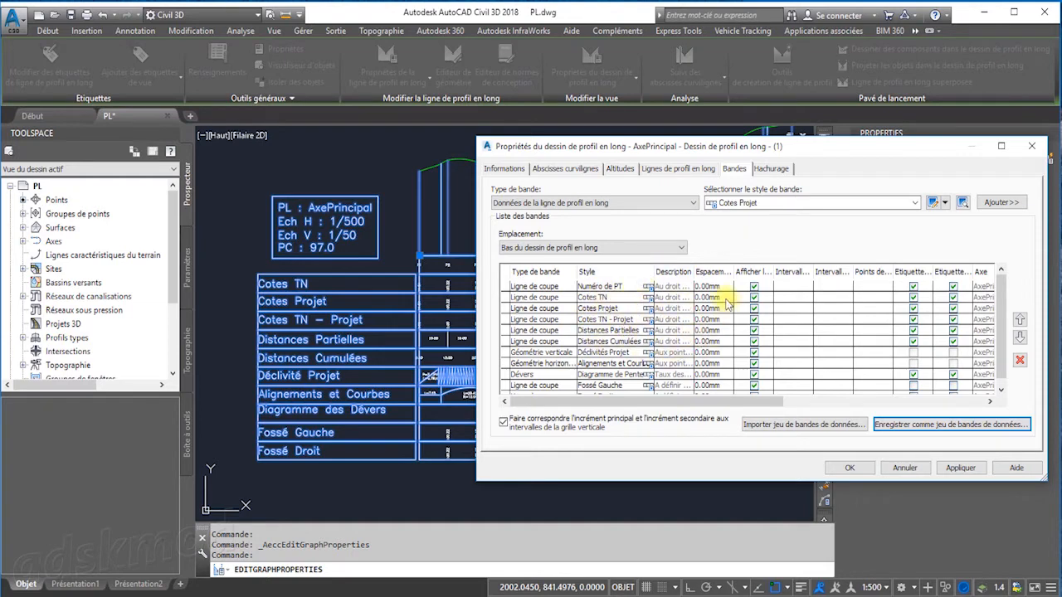
# Import the NewPL band set into the profile view, accept the properties and deselect the view
pyautogui.click(798, 429)
pyautogui.click(688, 234)
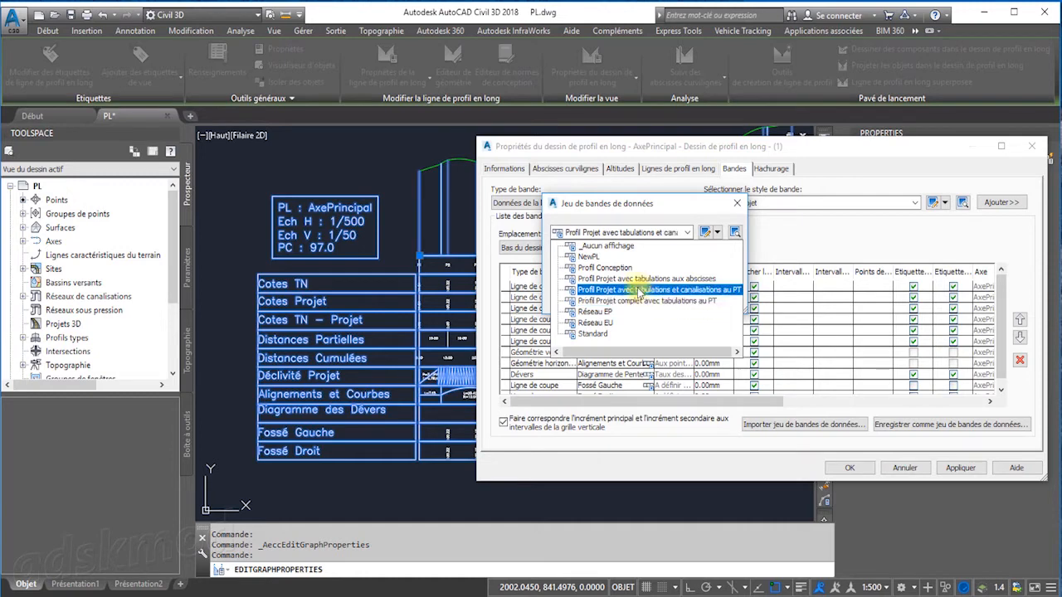
pyautogui.click(591, 257)
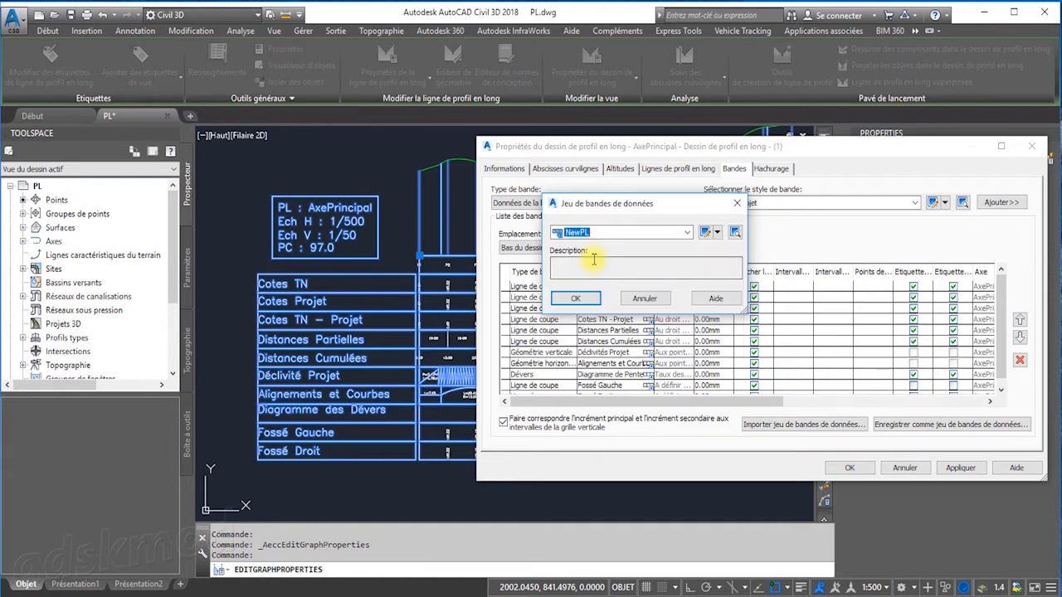
pyautogui.click(577, 299)
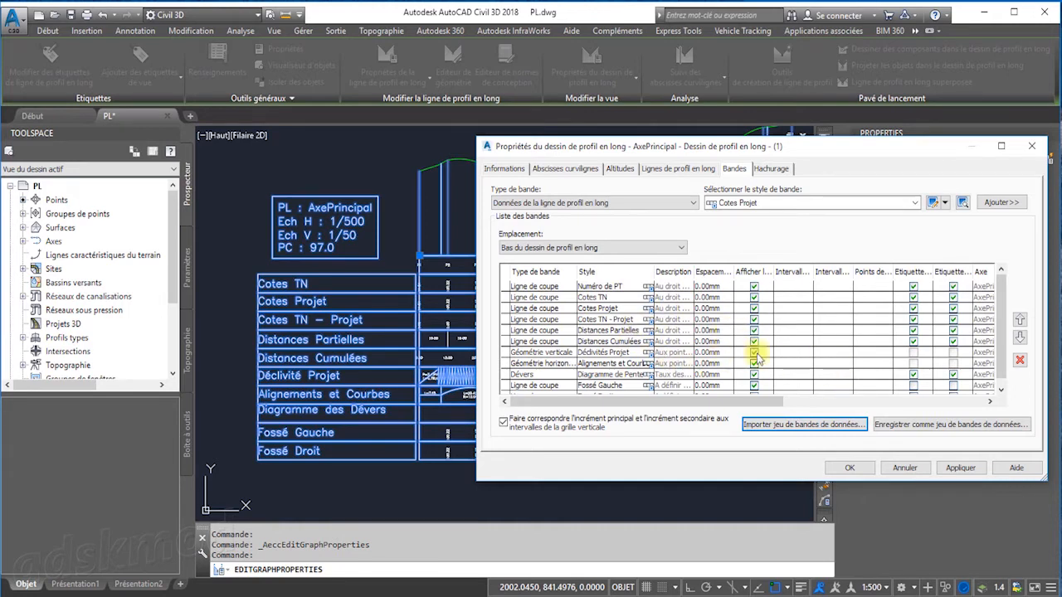
pyautogui.click(847, 468)
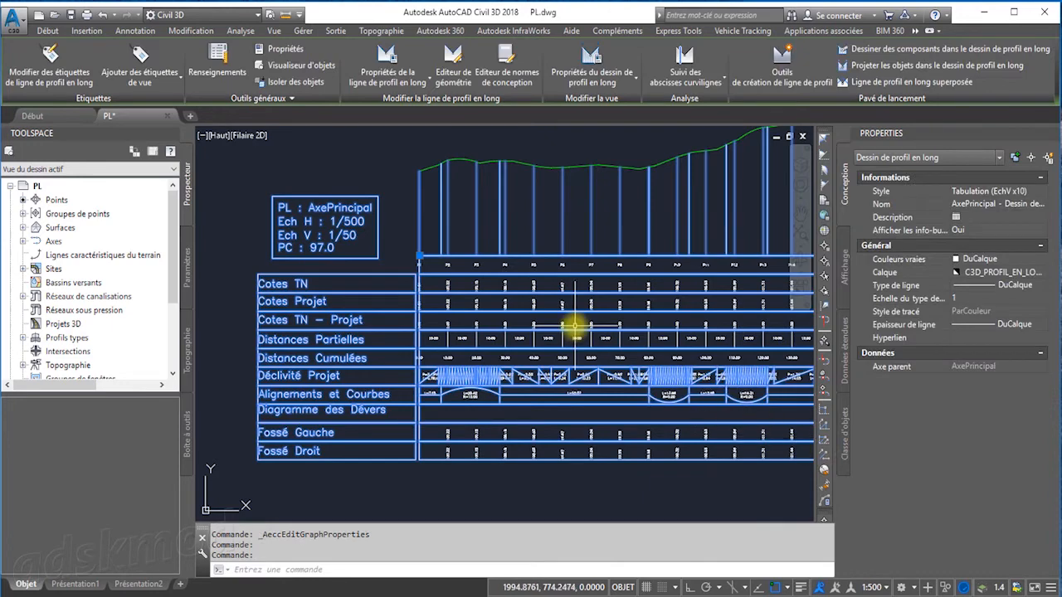
pyautogui.press('Escape')
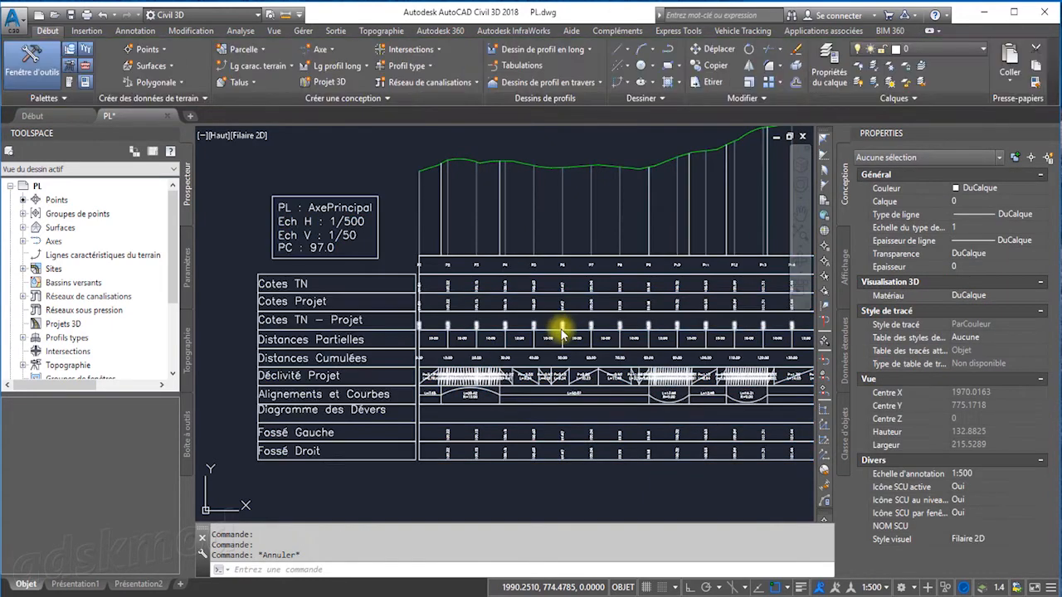
pyautogui.scroll(-5, 562, 335)
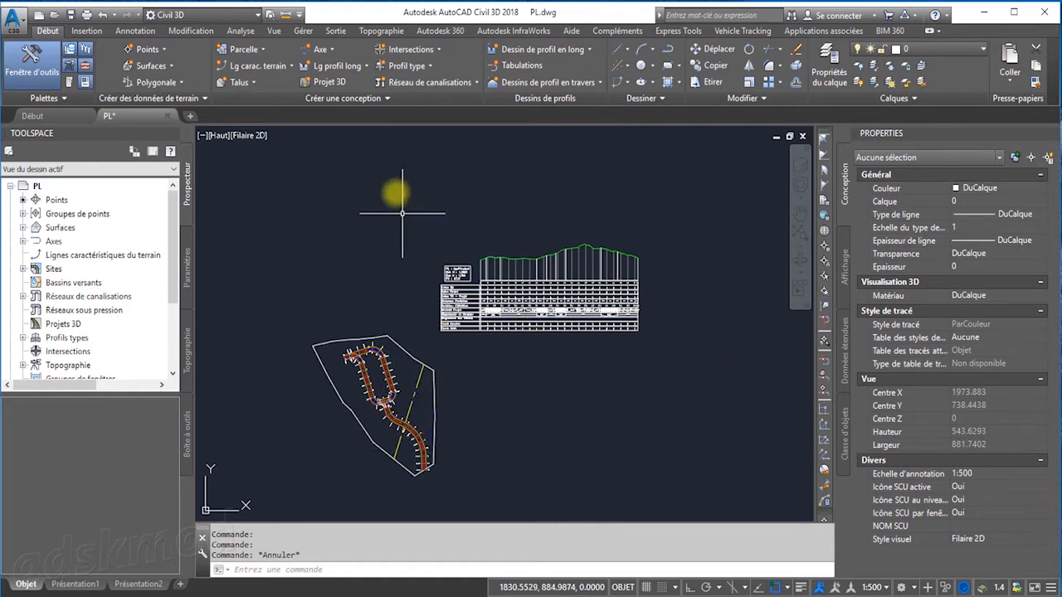
pyautogui.click(354, 68)
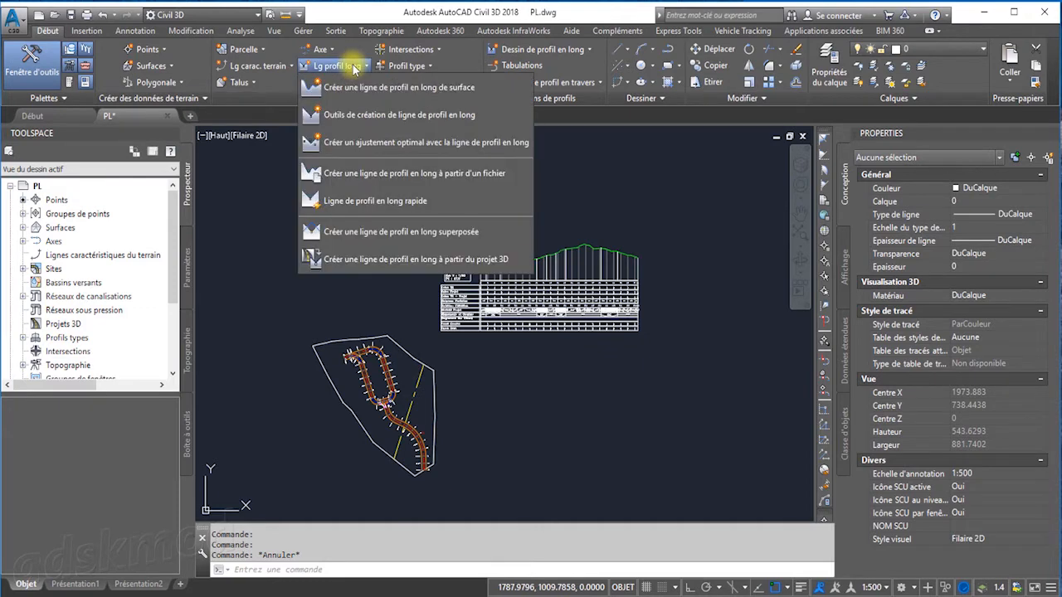
pyautogui.click(368, 108)
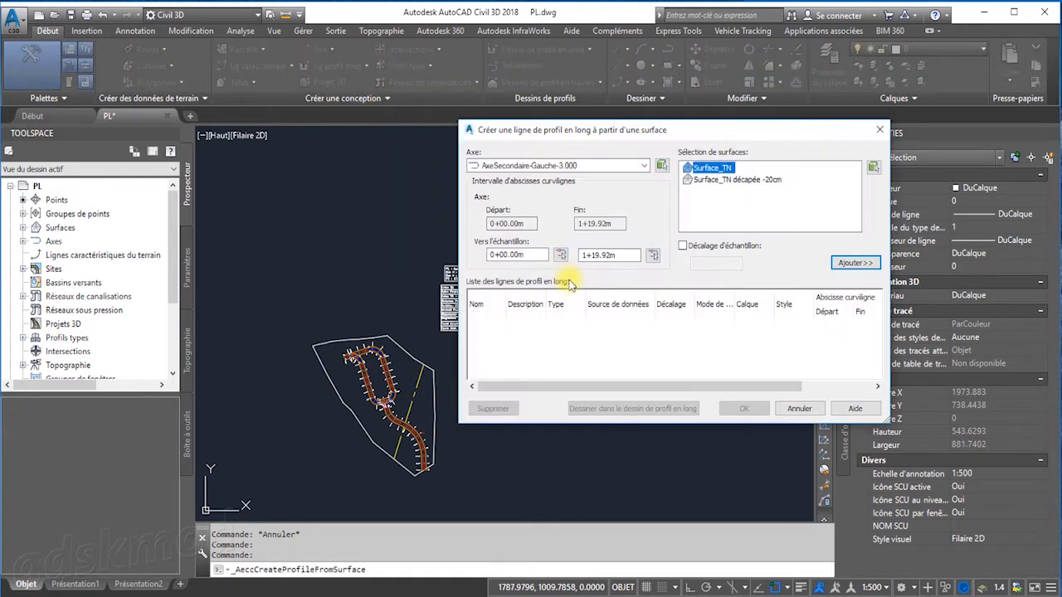
pyautogui.click(645, 166)
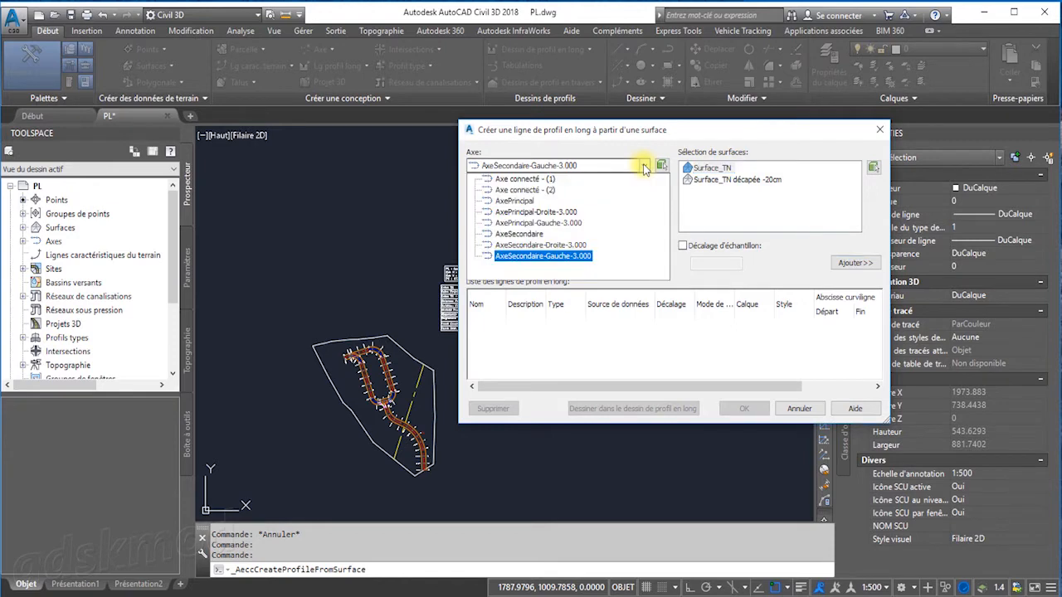
pyautogui.click(520, 235)
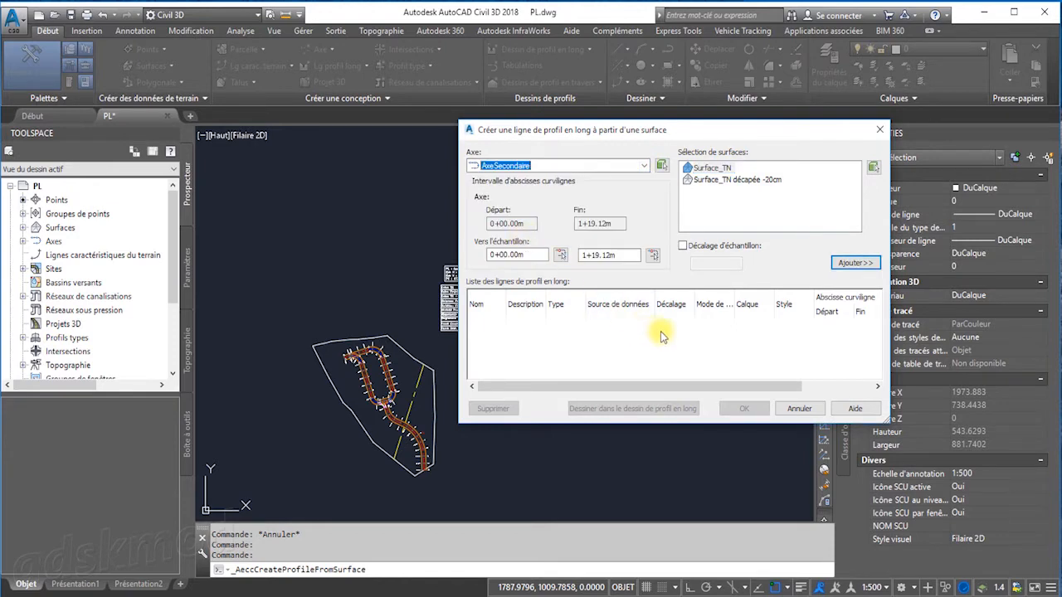
pyautogui.click(718, 170)
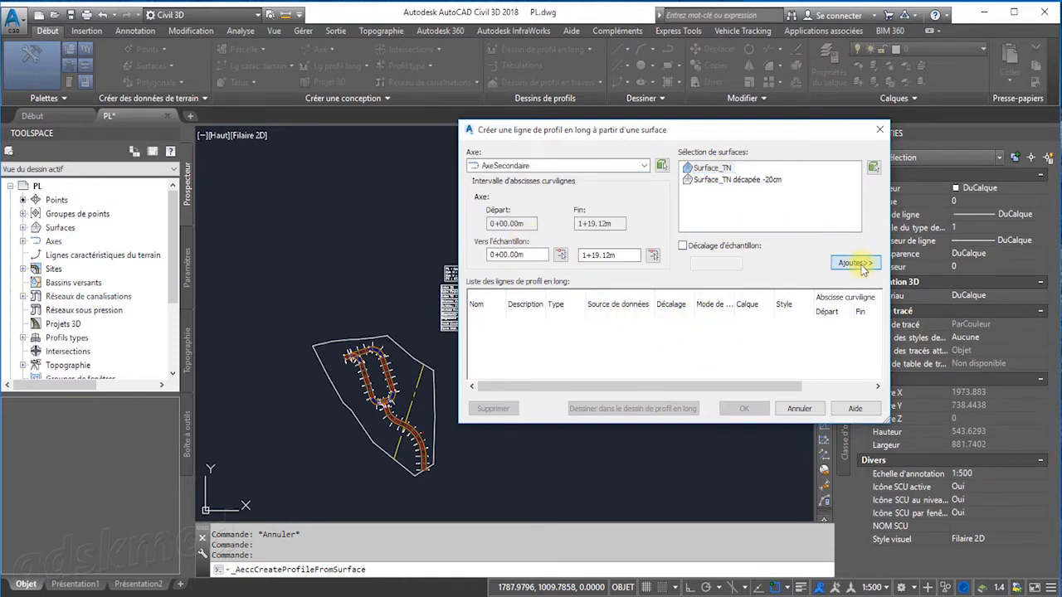
pyautogui.click(855, 262)
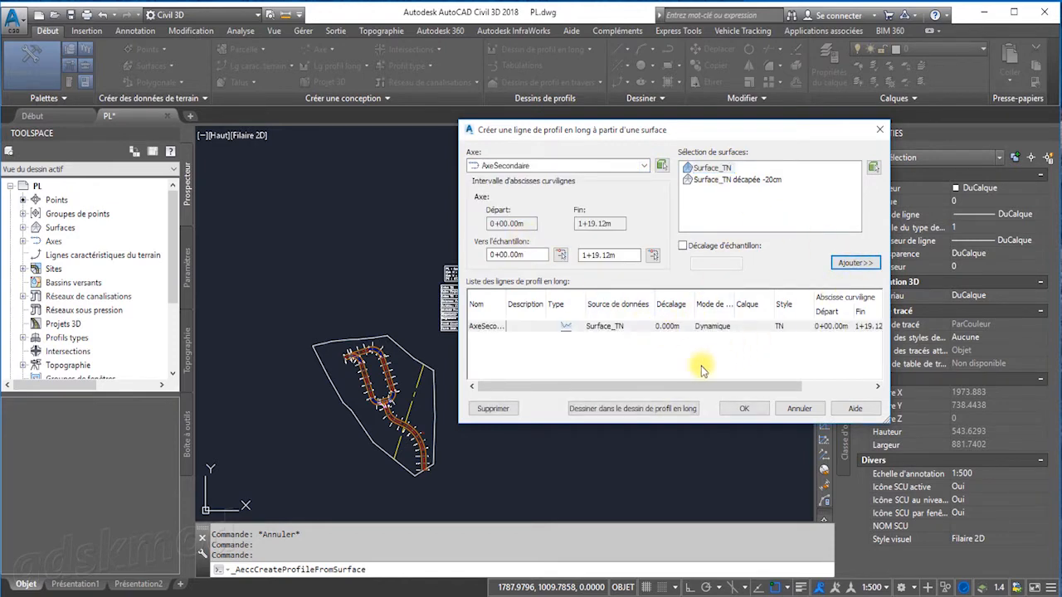
pyautogui.click(754, 332)
pyautogui.click(755, 332)
pyautogui.scroll(-3, 628, 350)
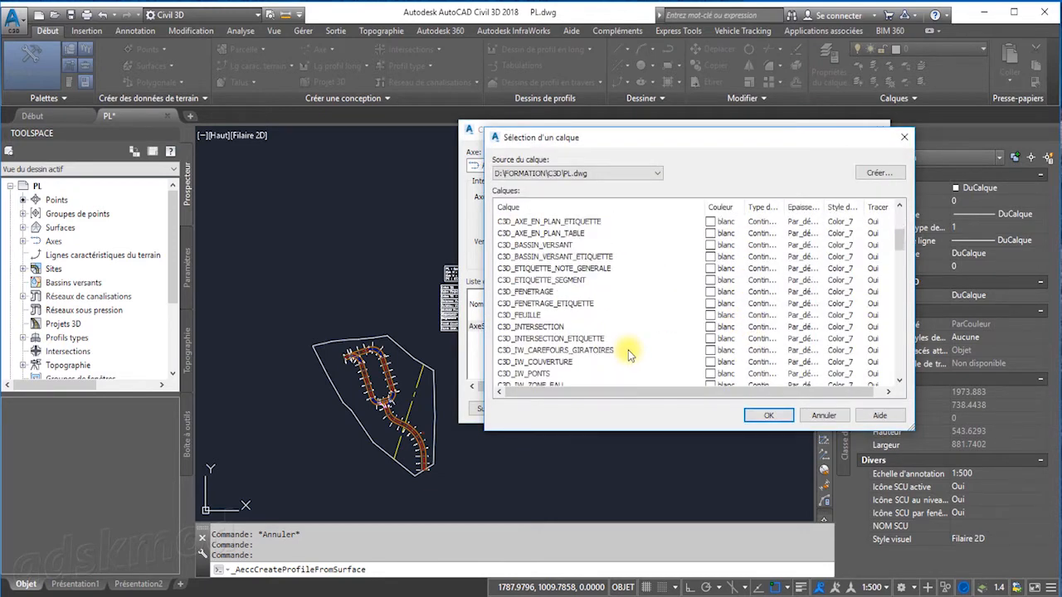
pyautogui.scroll(-5, 628, 355)
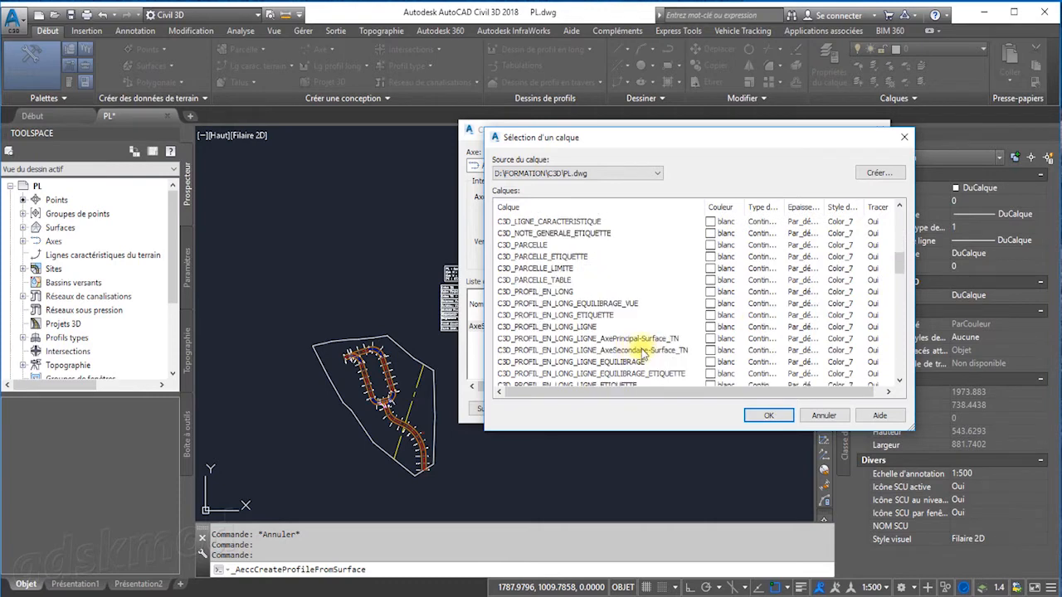
pyautogui.click(643, 350)
pyautogui.click(768, 415)
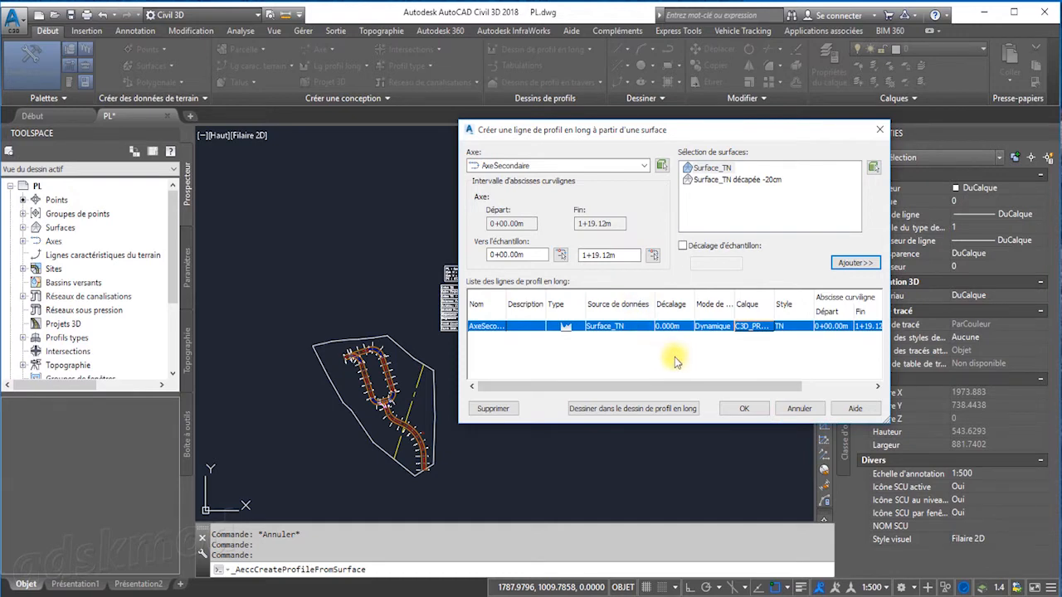
pyautogui.click(798, 409)
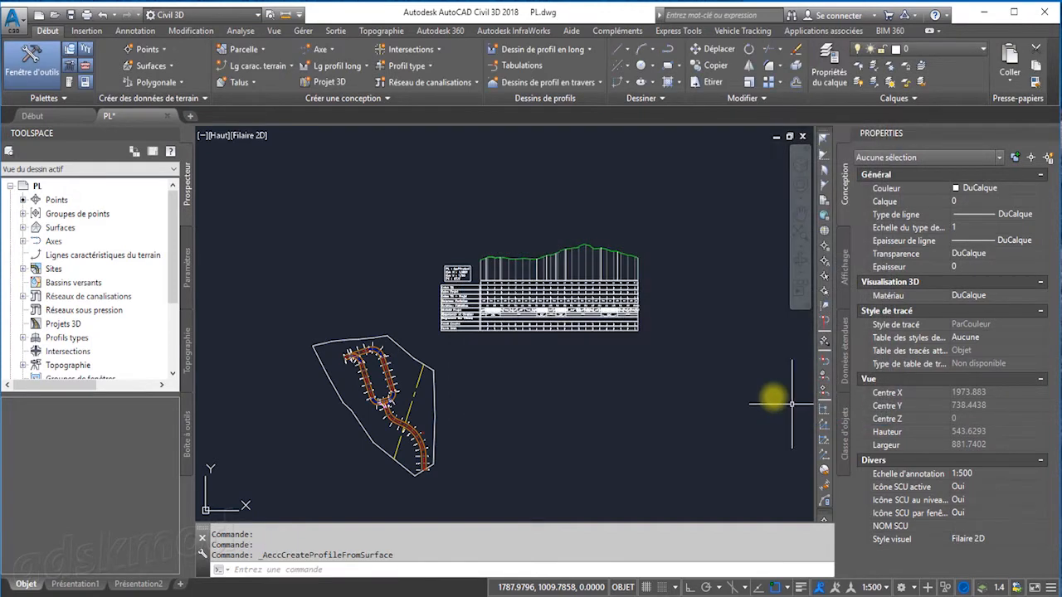
# Examine the profiles and profile views listed under the AxePrincipal alignment, and the contents of the AxeSecondaire alignment
pyautogui.click(23, 241)
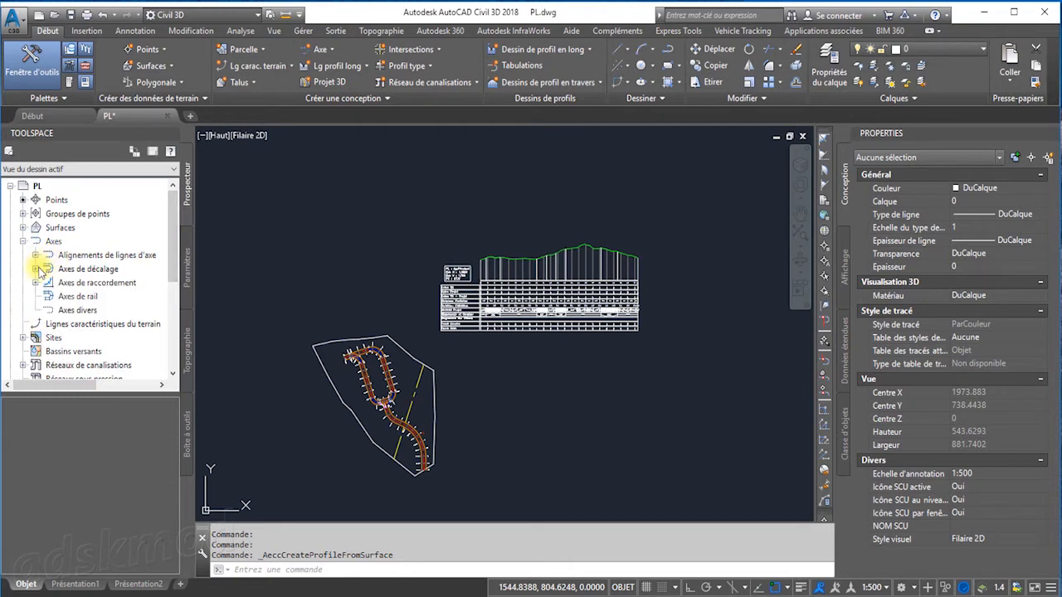
pyautogui.click(36, 256)
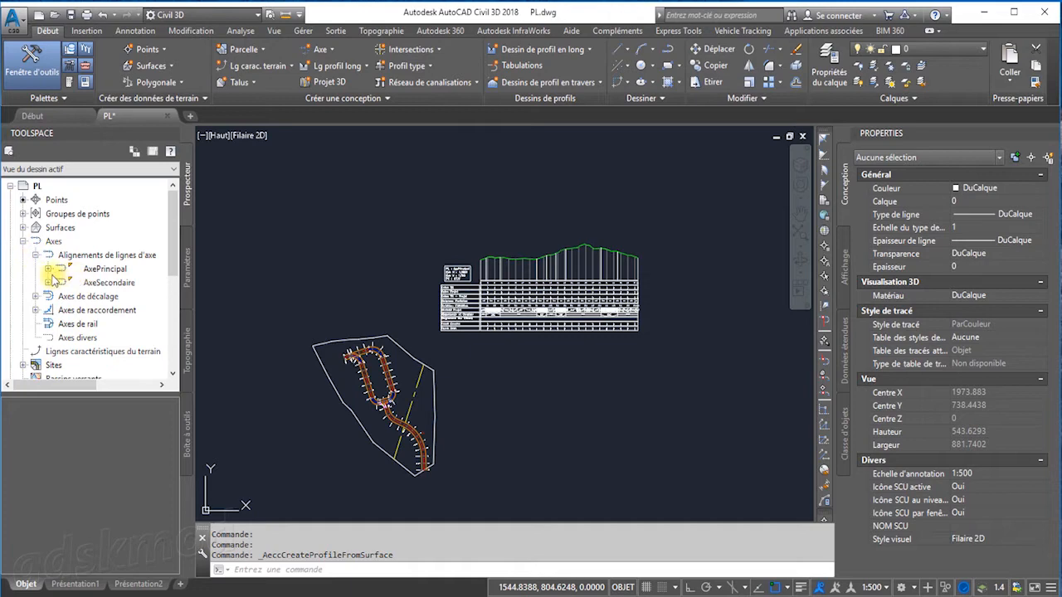
pyautogui.click(49, 269)
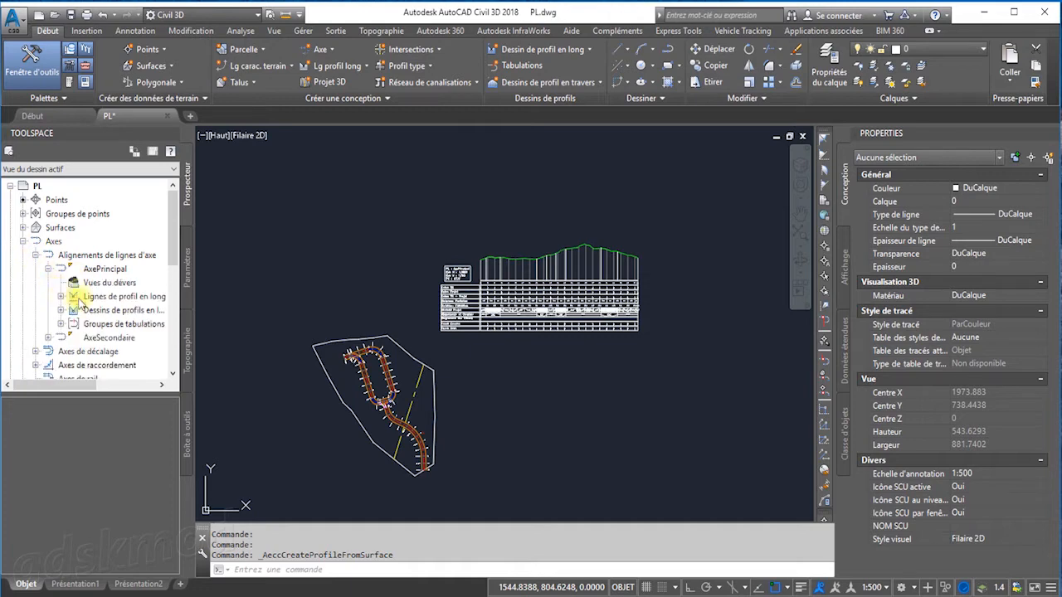
pyautogui.click(62, 297)
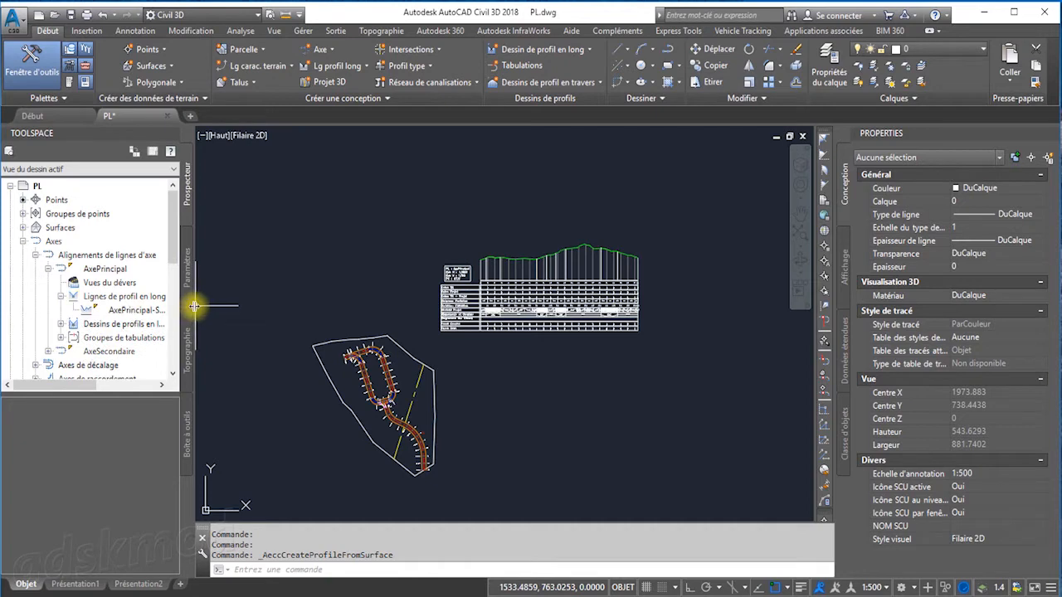
pyautogui.moveTo(197, 305); pyautogui.dragTo(220, 303)
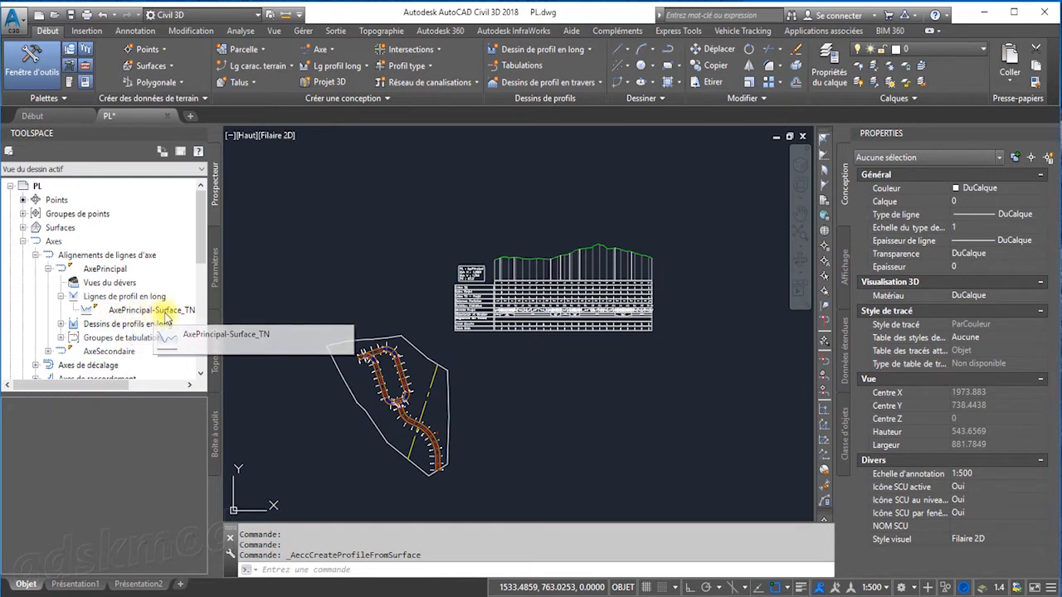
pyautogui.click(61, 297)
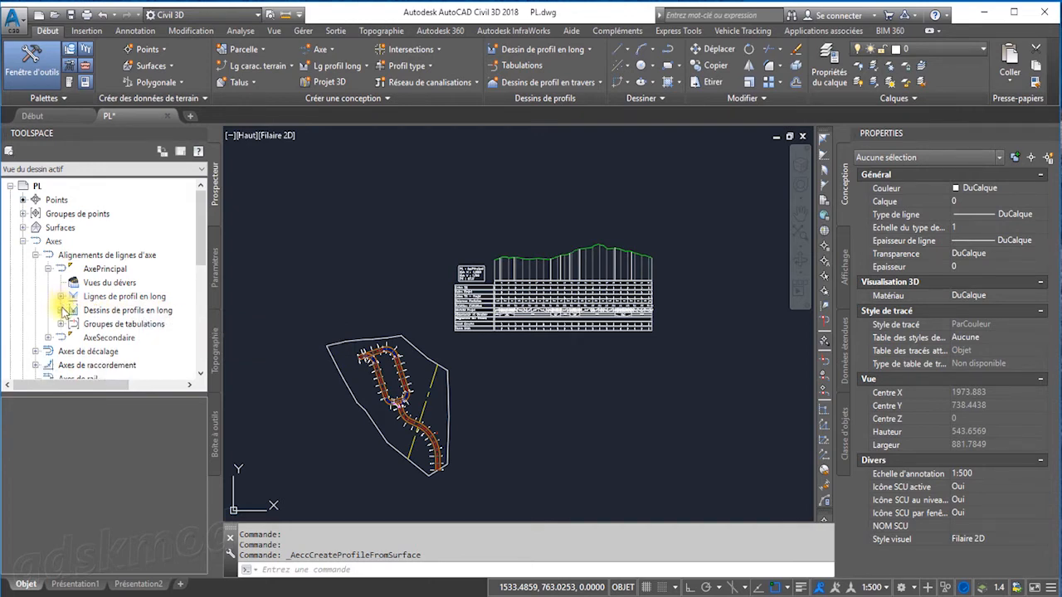
pyautogui.click(62, 311)
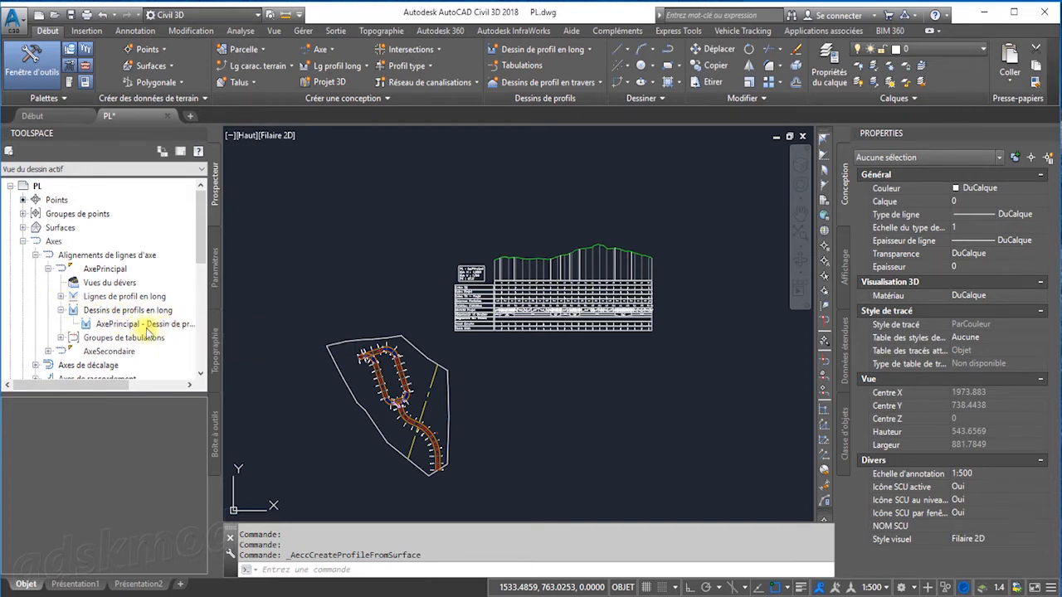
pyautogui.moveTo(114, 388); pyautogui.dragTo(160, 386)
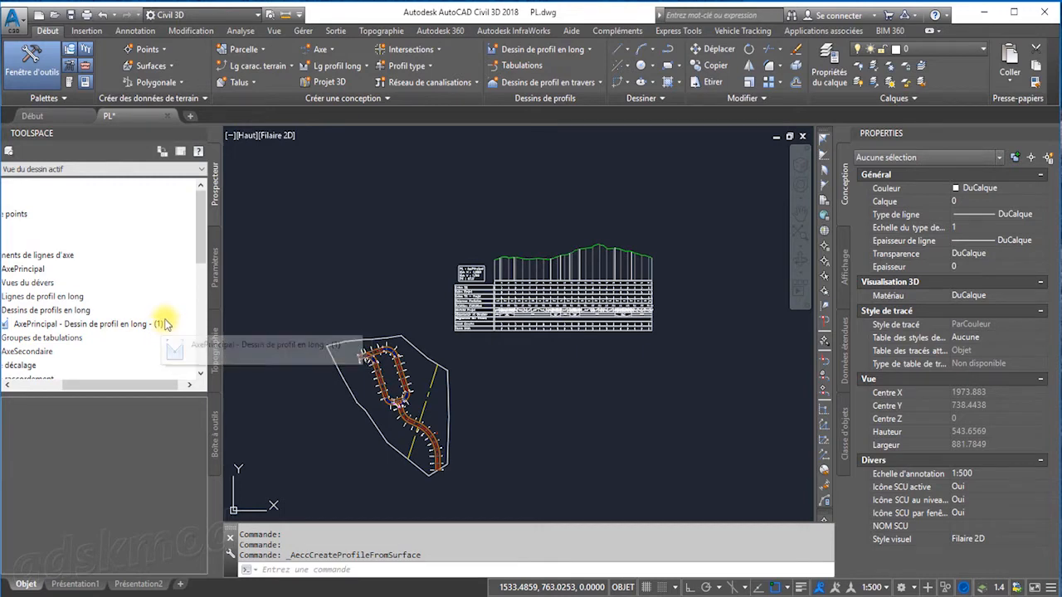
pyautogui.moveTo(152, 385); pyautogui.dragTo(102, 386)
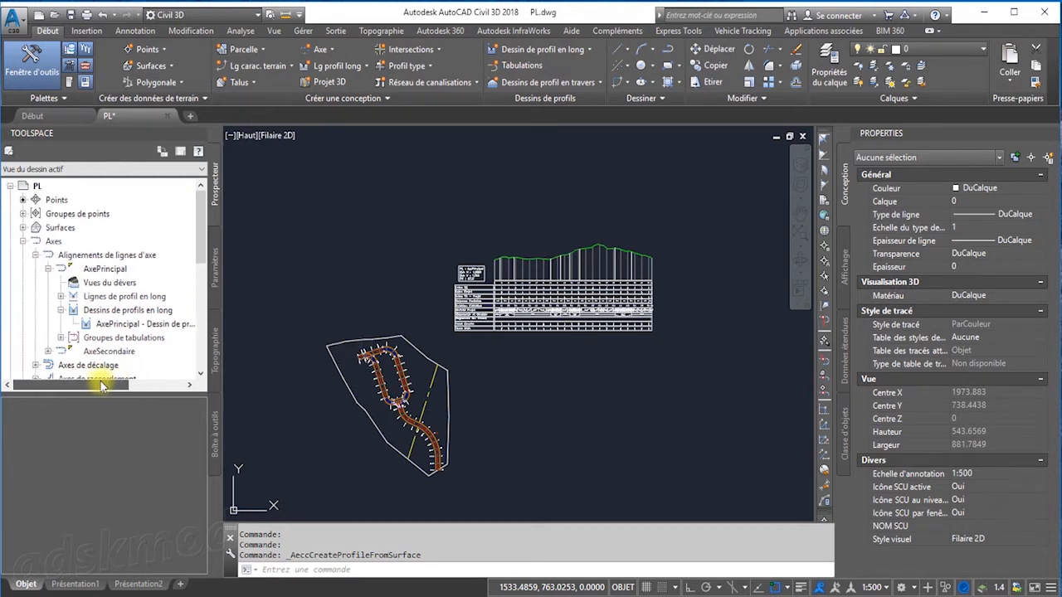
pyautogui.click(60, 309)
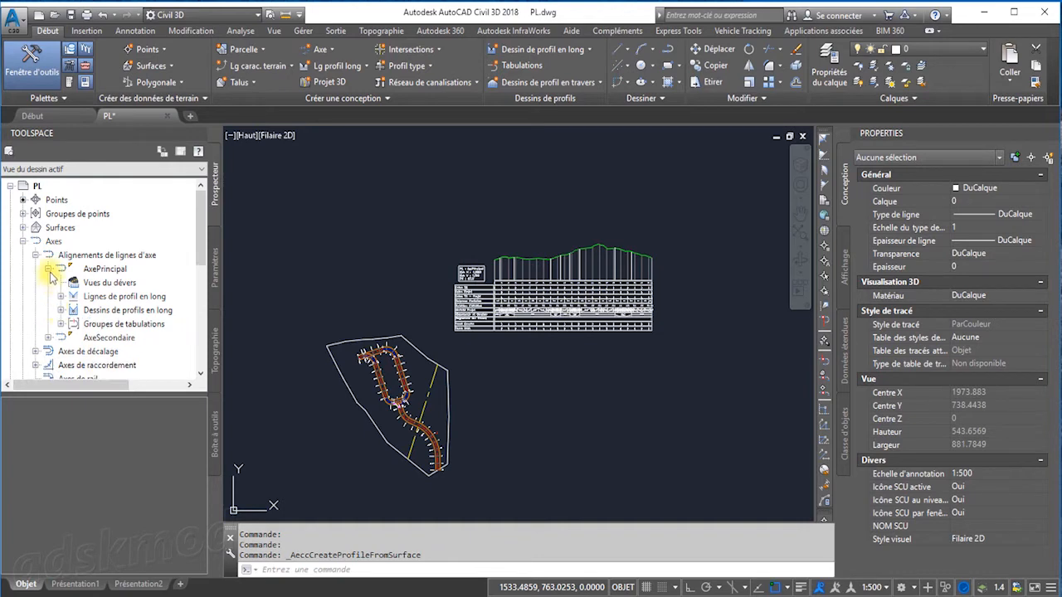
pyautogui.click(49, 270)
pyautogui.click(49, 283)
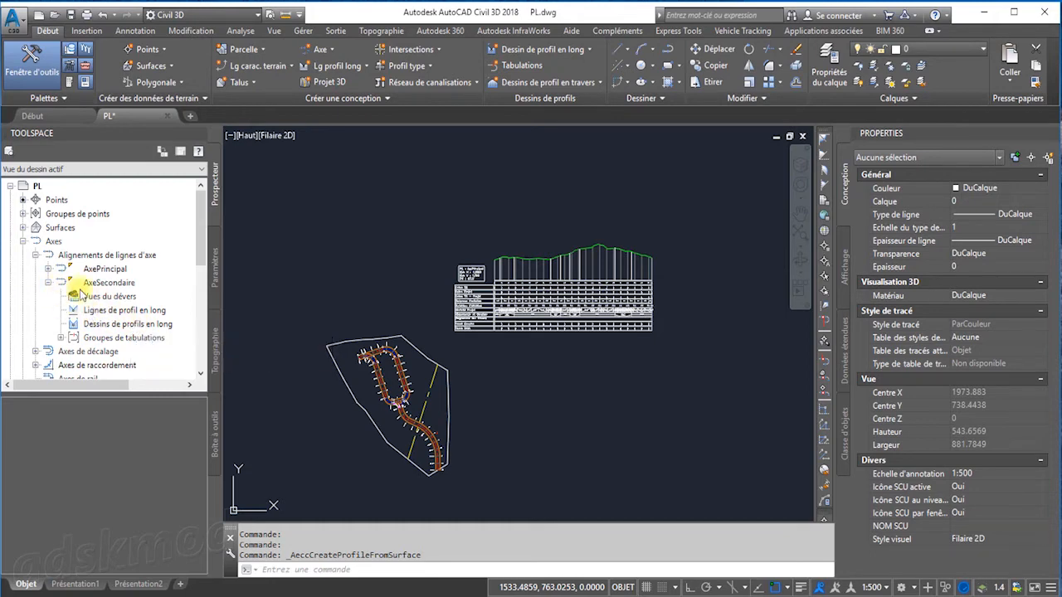
# Start a profile from surface for the AxeSecondaire alignment and add Surface_TN to its profile list
pyautogui.click(346, 70)
pyautogui.click(353, 88)
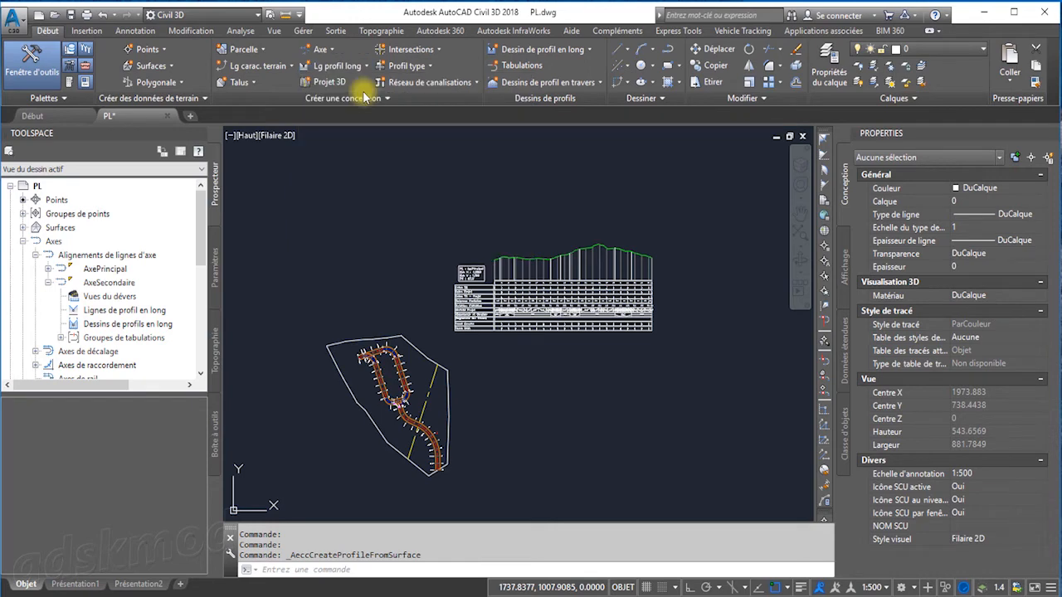
pyautogui.click(644, 166)
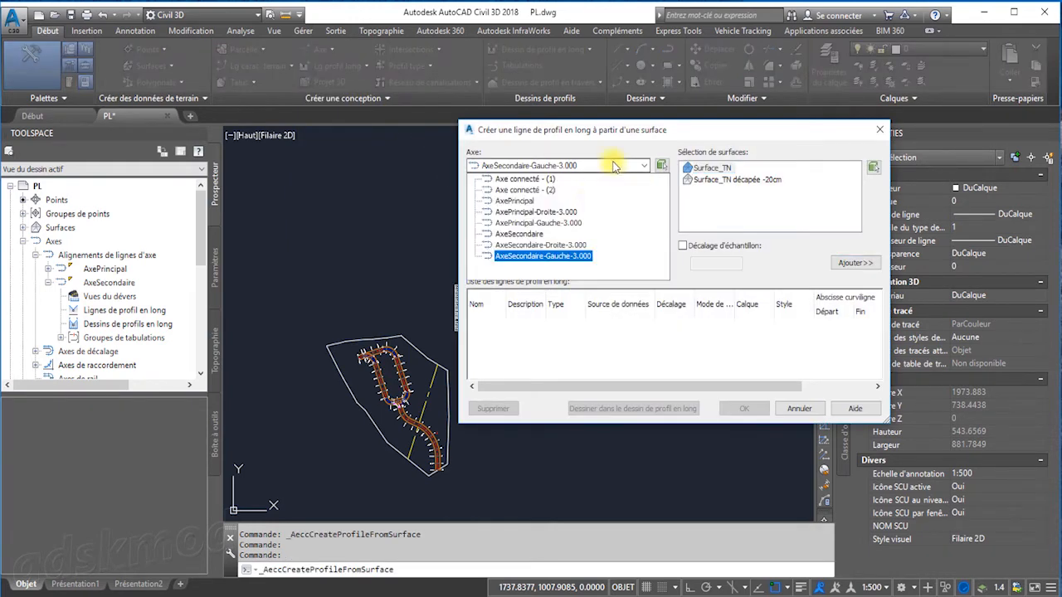
pyautogui.click(531, 219)
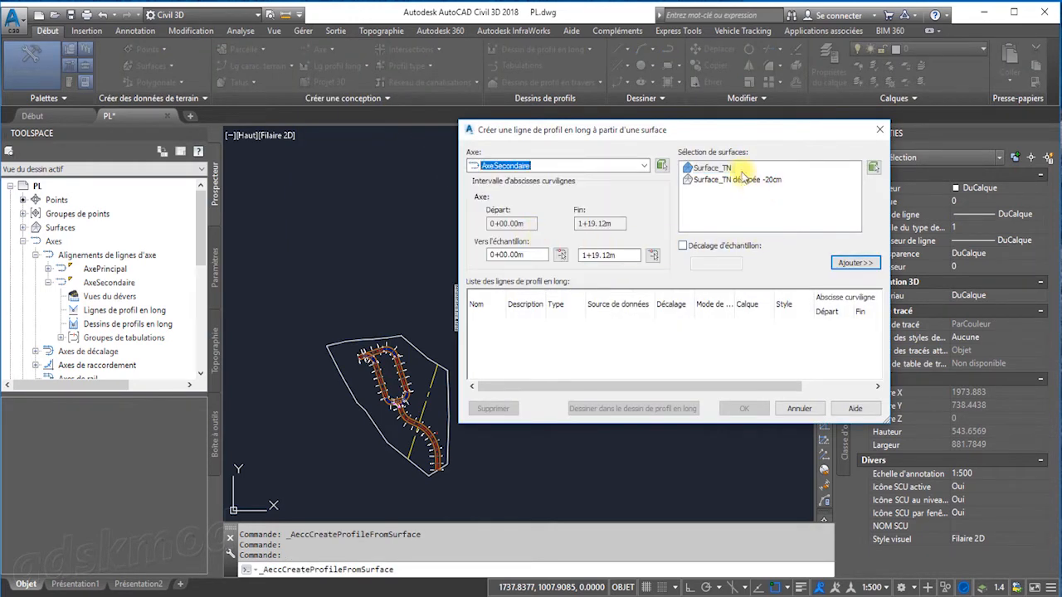
pyautogui.click(720, 169)
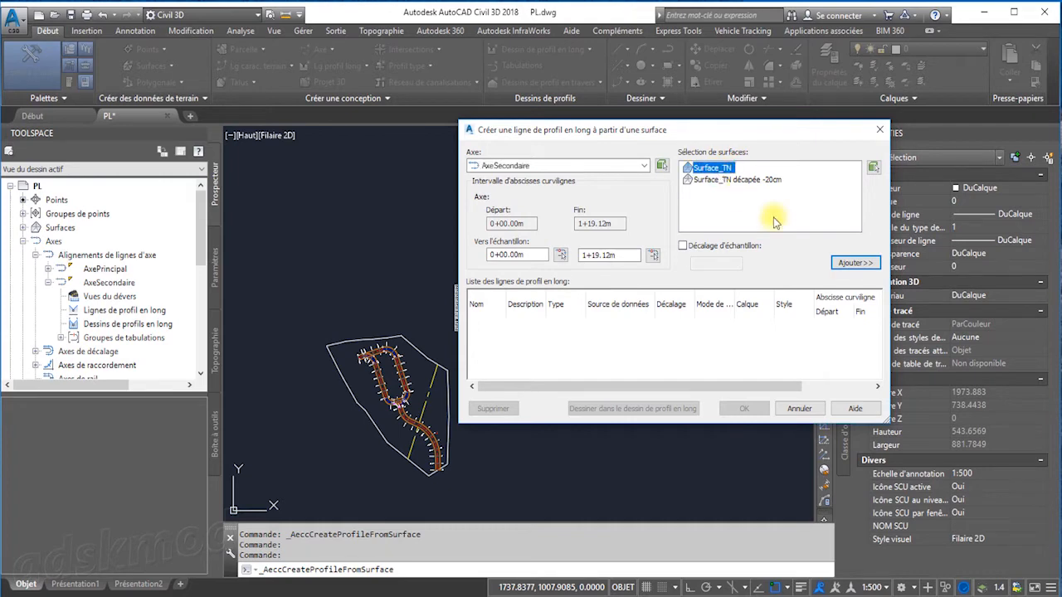
pyautogui.click(855, 262)
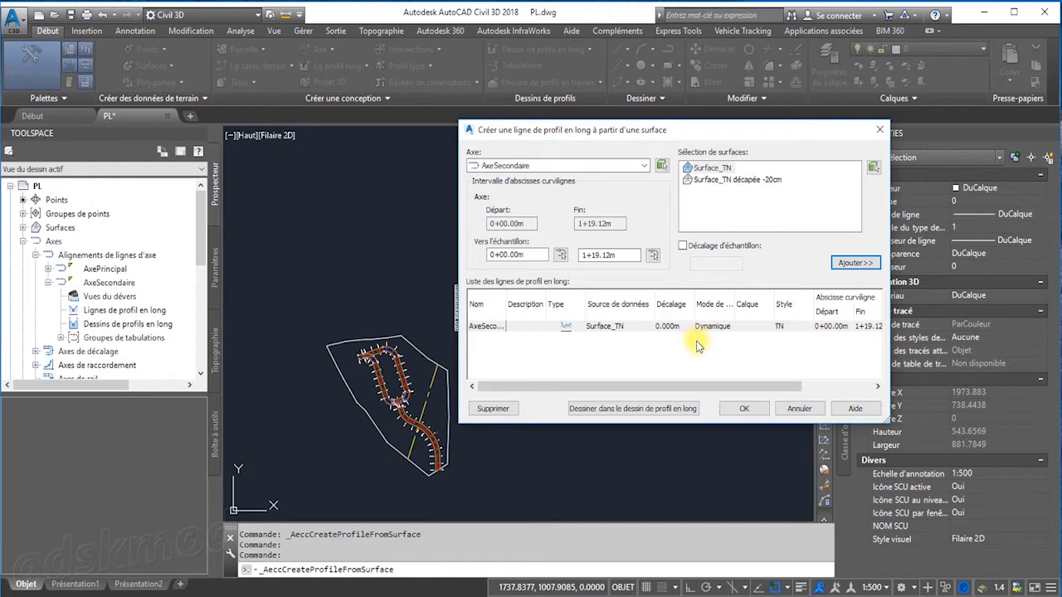
# Assign the layer C3D_PROFIL_EN_LONG_LIGNE_AxeSecondaire-Surface_TN to the AxeSecondaire surface profile and create the profile
pyautogui.click(758, 326)
pyautogui.scroll(-5, 653, 348)
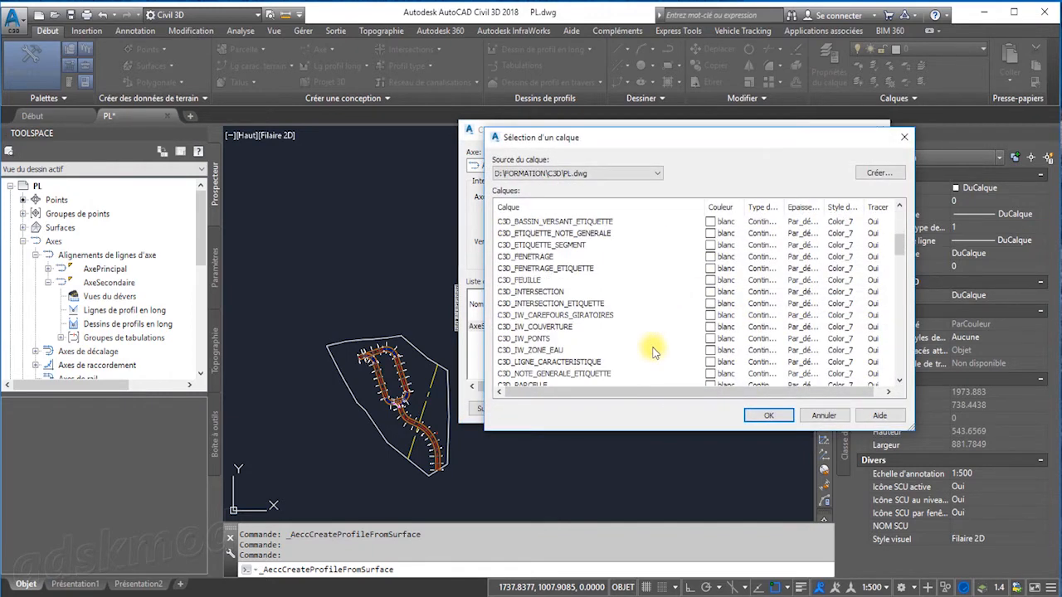
pyautogui.scroll(-2, 653, 349)
pyautogui.click(662, 315)
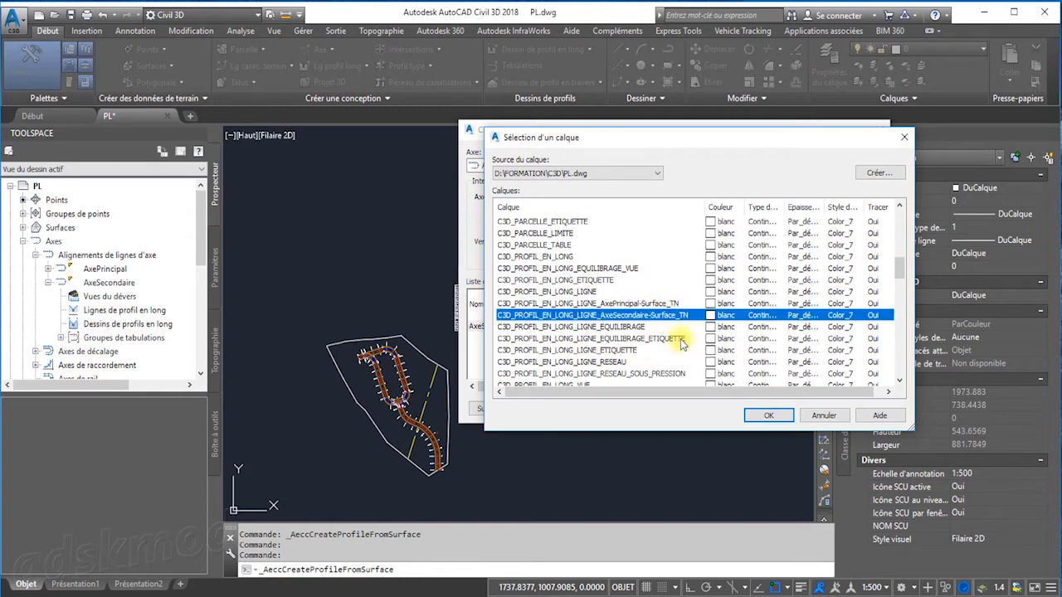
pyautogui.click(770, 416)
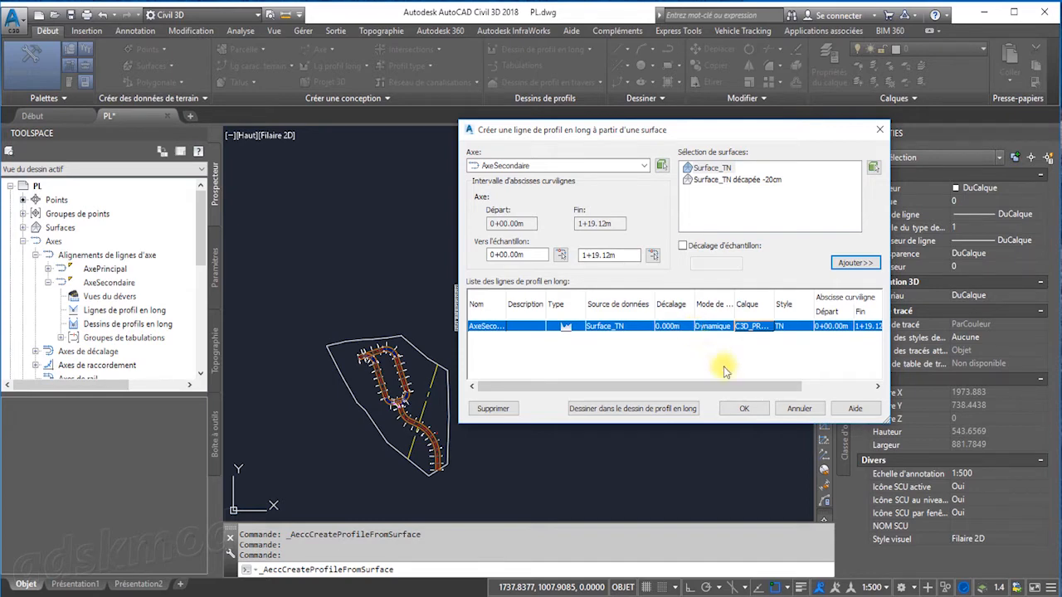
pyautogui.click(741, 412)
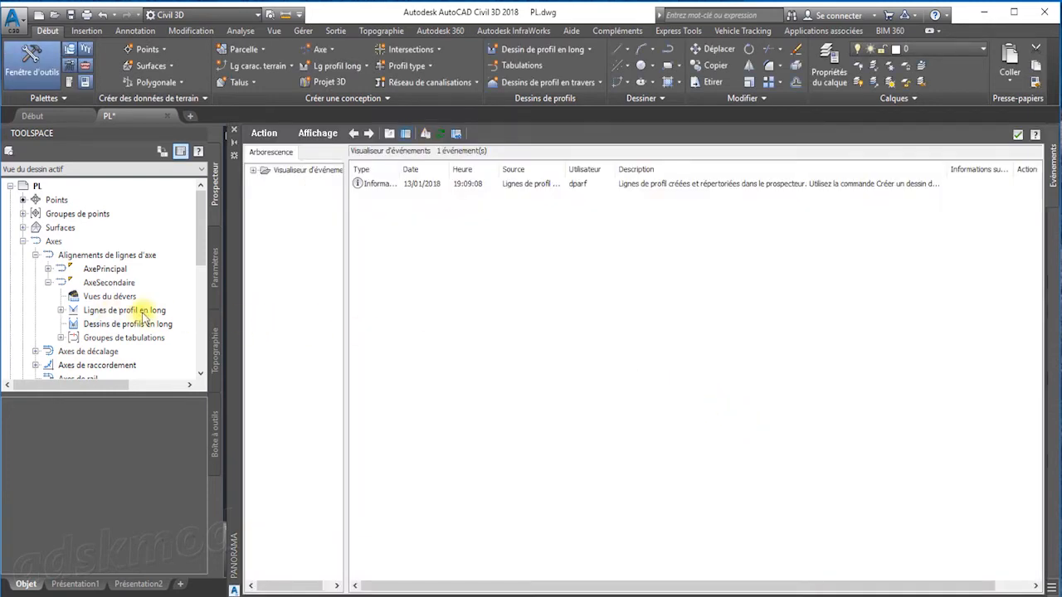
# Check the profile listed under AxeSecondaire, clear all logged events and close the event viewer
pyautogui.click(62, 312)
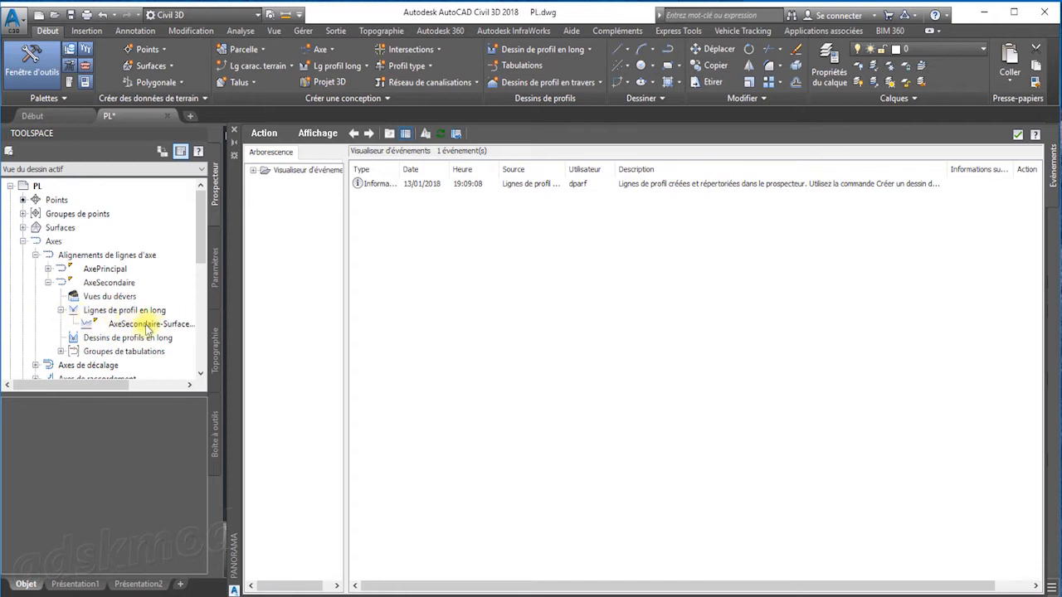
pyautogui.click(62, 310)
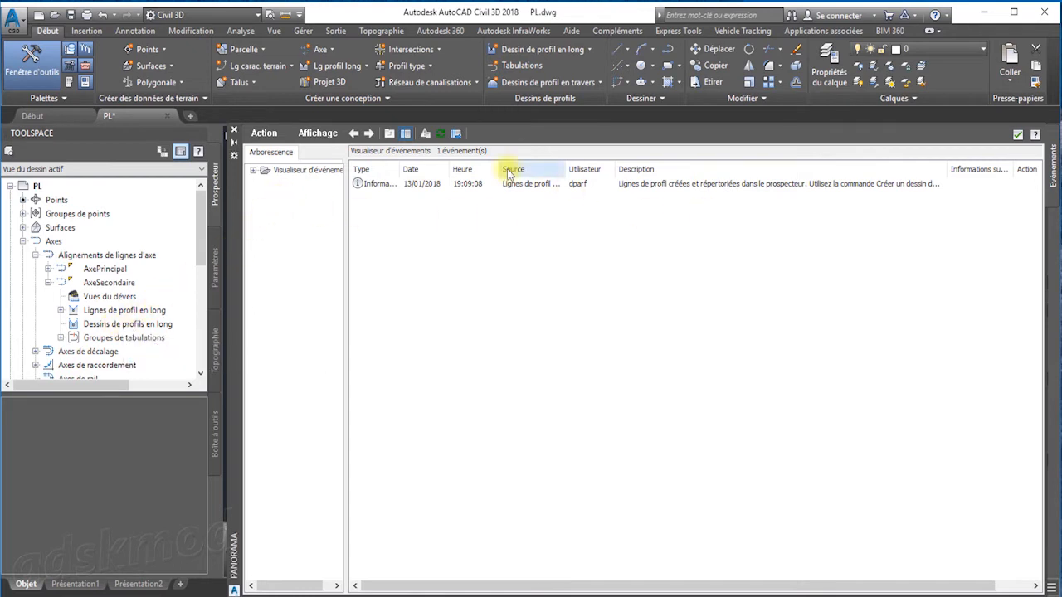
pyautogui.click(265, 135)
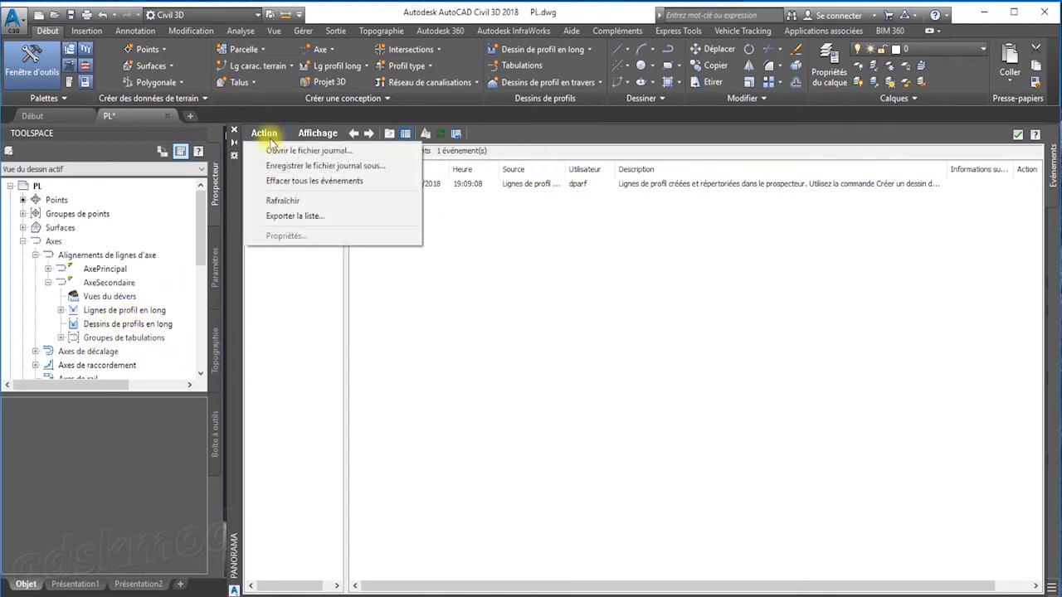
pyautogui.click(294, 181)
pyautogui.click(1017, 135)
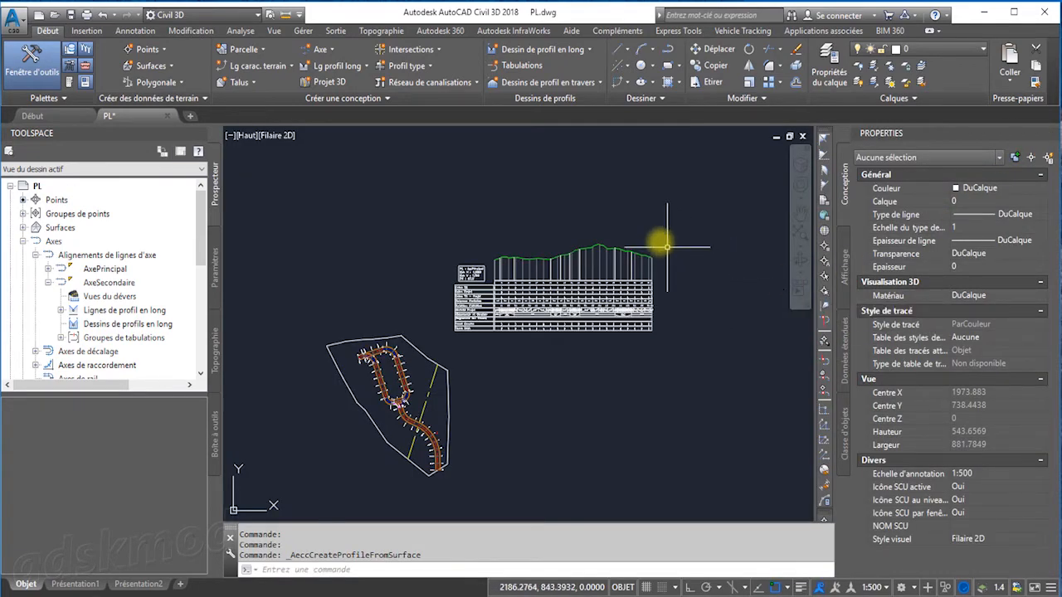
# Start a profile view for AxeSecondaire and replace "Dessin de profil en long" with PL in its name template
pyautogui.click(568, 53)
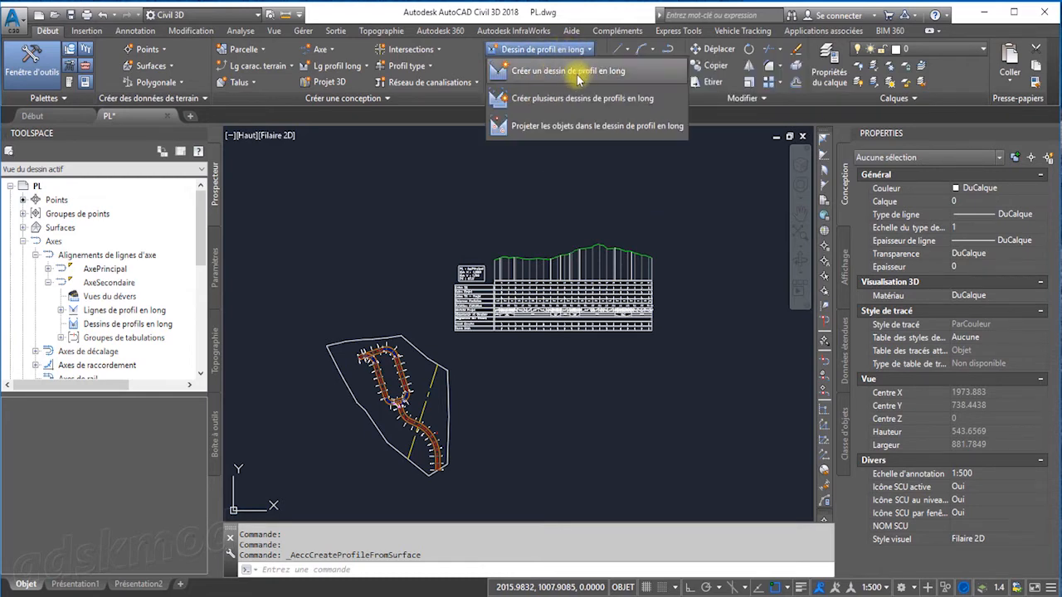
pyautogui.click(572, 73)
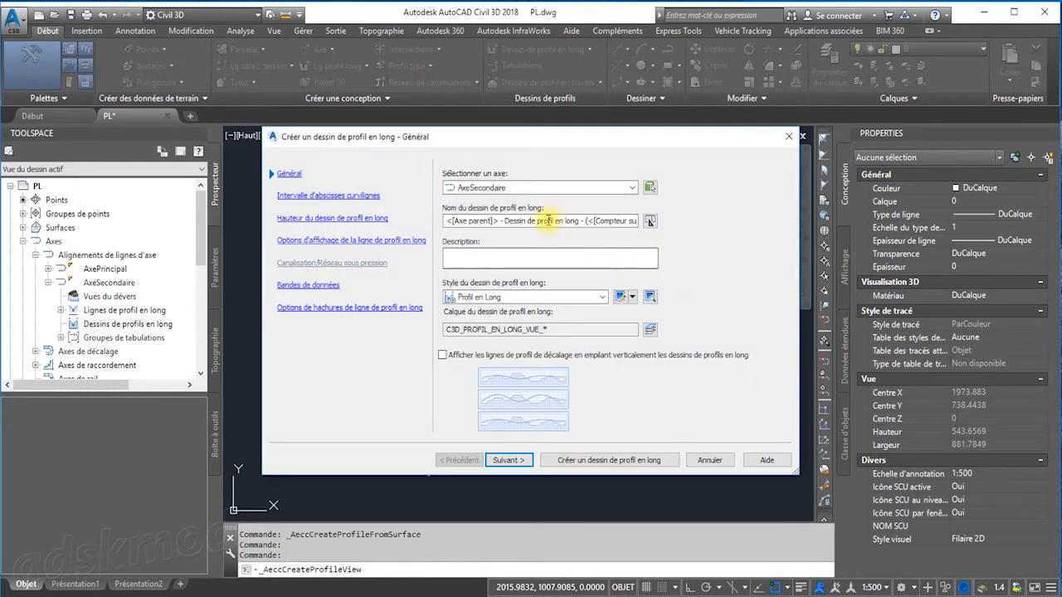
pyautogui.click(633, 189)
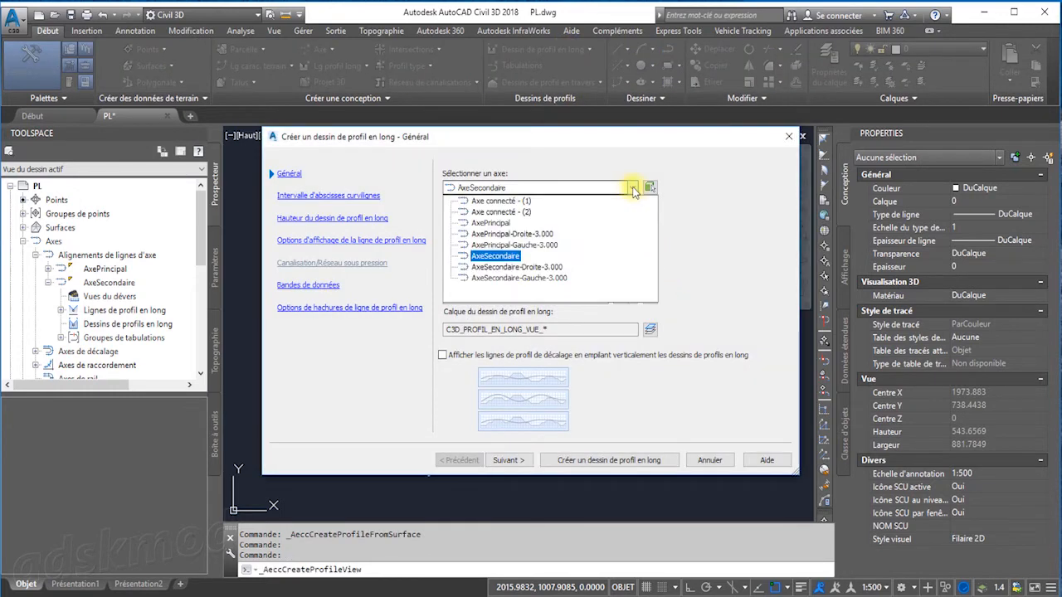
pyautogui.click(508, 246)
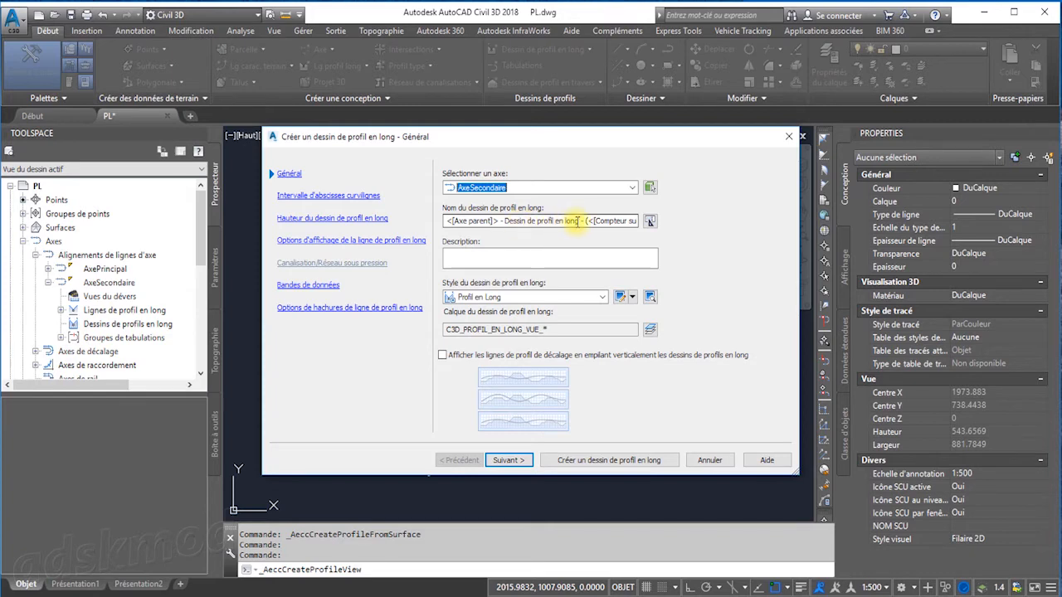
pyautogui.moveTo(578, 221); pyautogui.dragTo(505, 223)
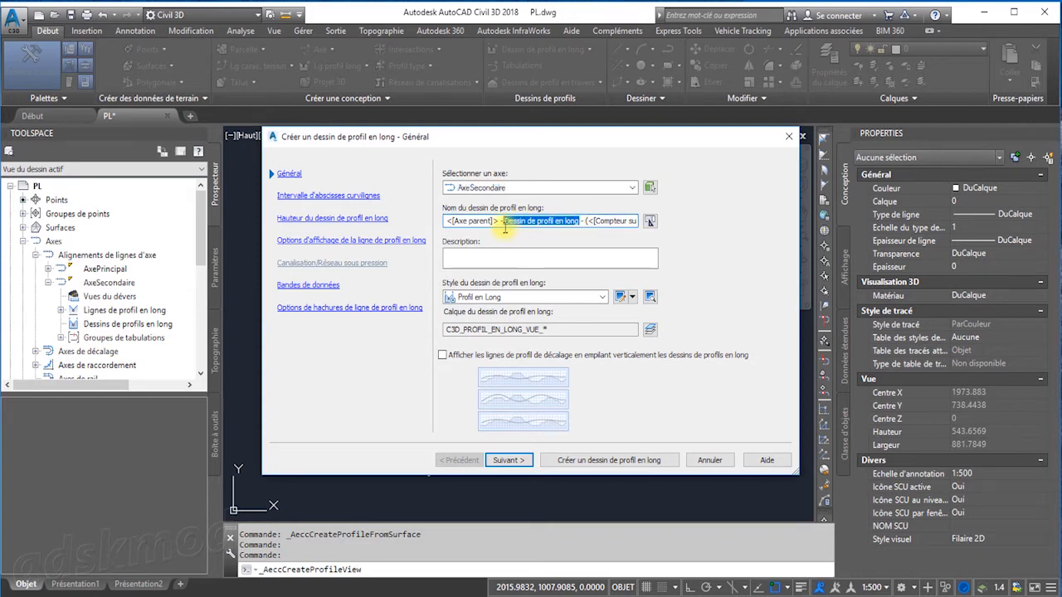
pyautogui.write('PL')
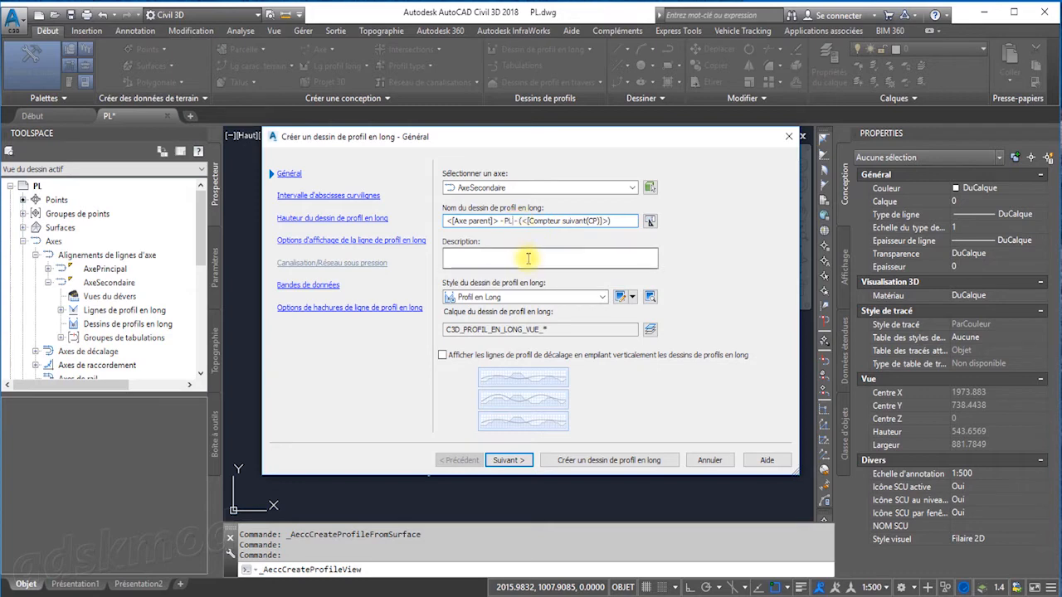
# Set the AxeSecondaire profile view's style to Tabulation (EchV x10) and accept the automatic station range
pyautogui.click(566, 261)
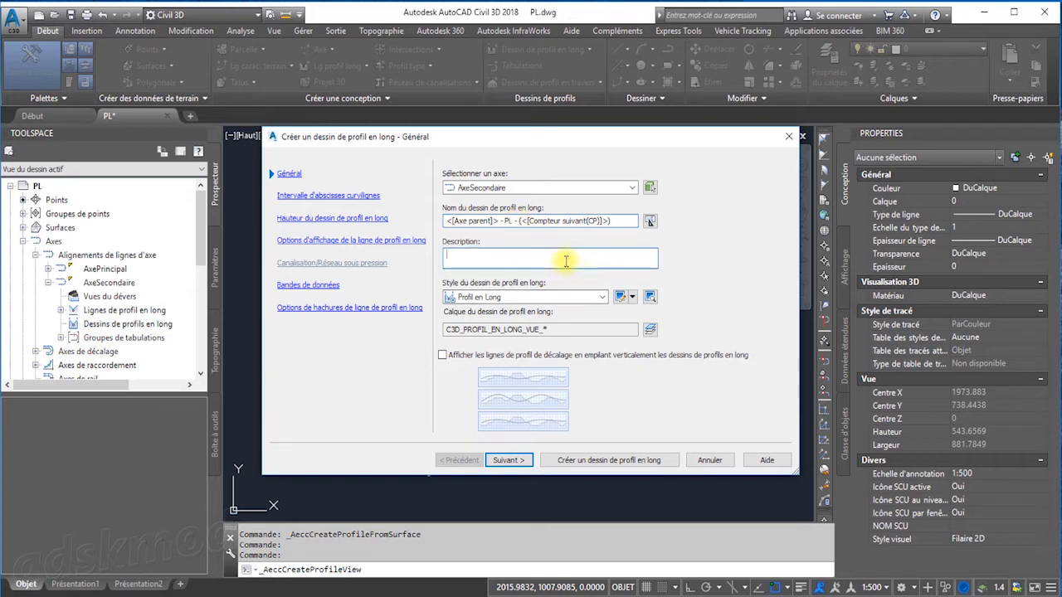
pyautogui.click(601, 297)
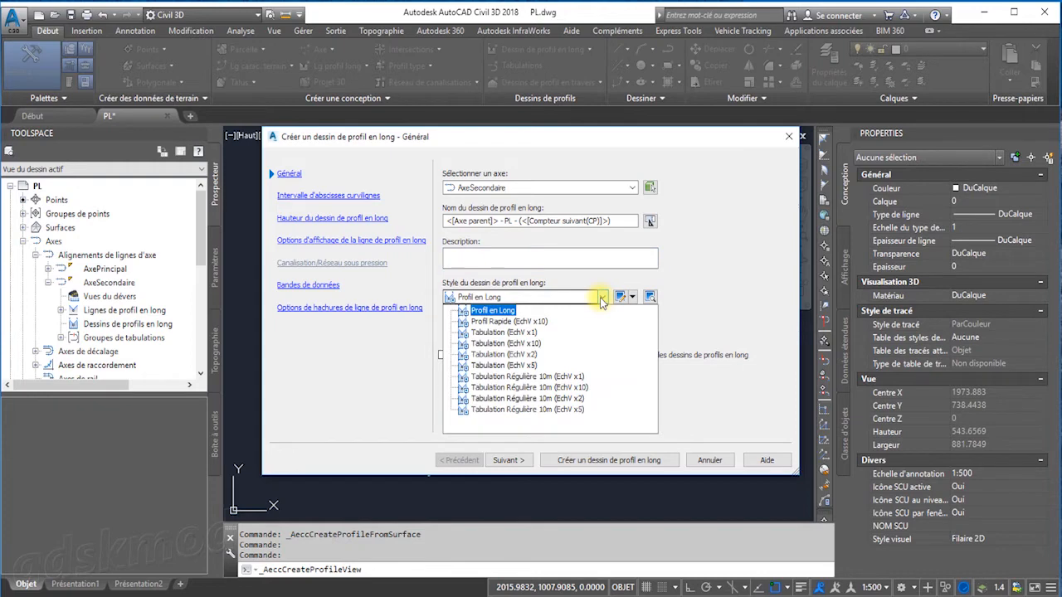
pyautogui.click(506, 344)
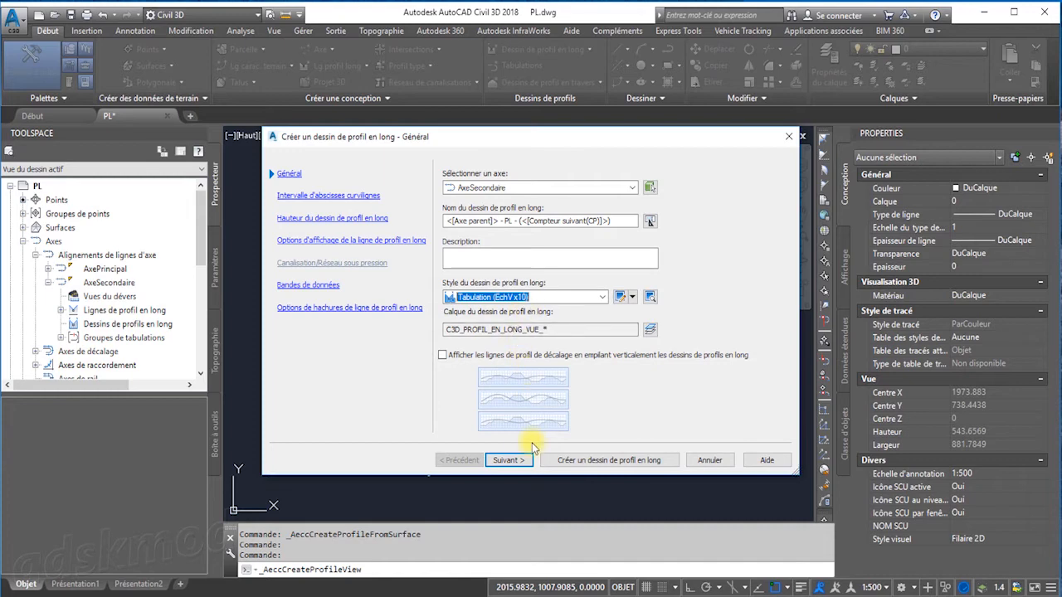
pyautogui.click(506, 460)
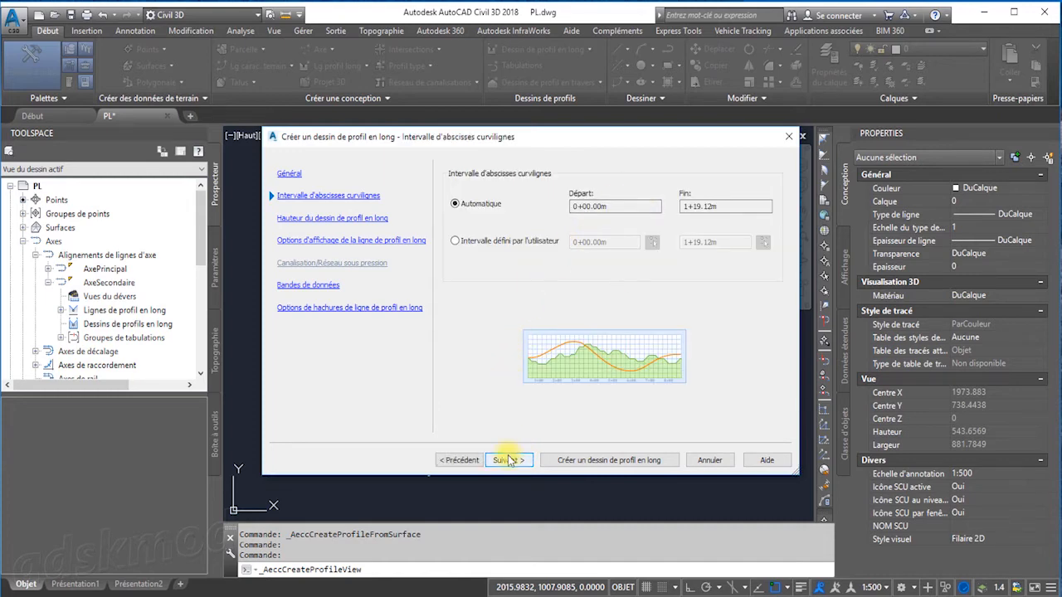
pyautogui.click(508, 460)
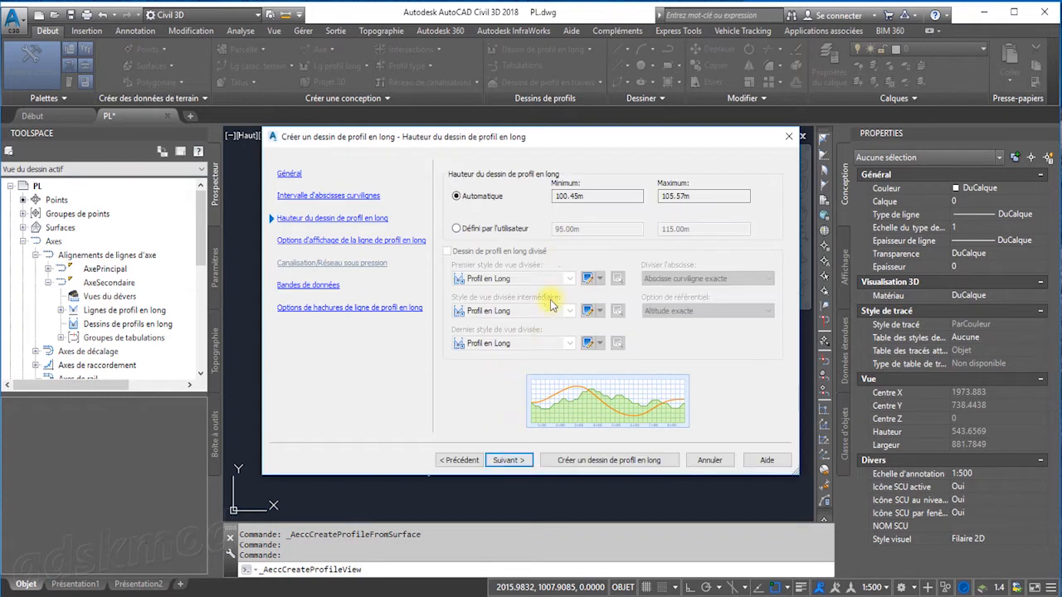
# Accept the automatic view height and assign layer C3D_PROFIL_EN_LONG_LIGNE_AxeSecondaire-Surface_TN to the profile in the display options
pyautogui.click(506, 461)
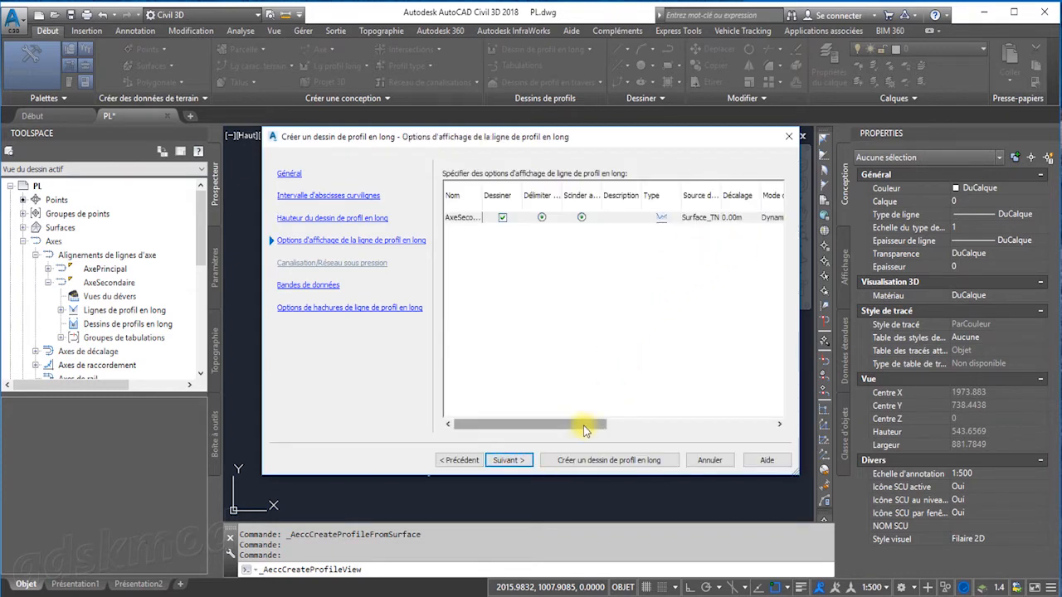
pyautogui.moveTo(581, 424); pyautogui.dragTo(653, 428)
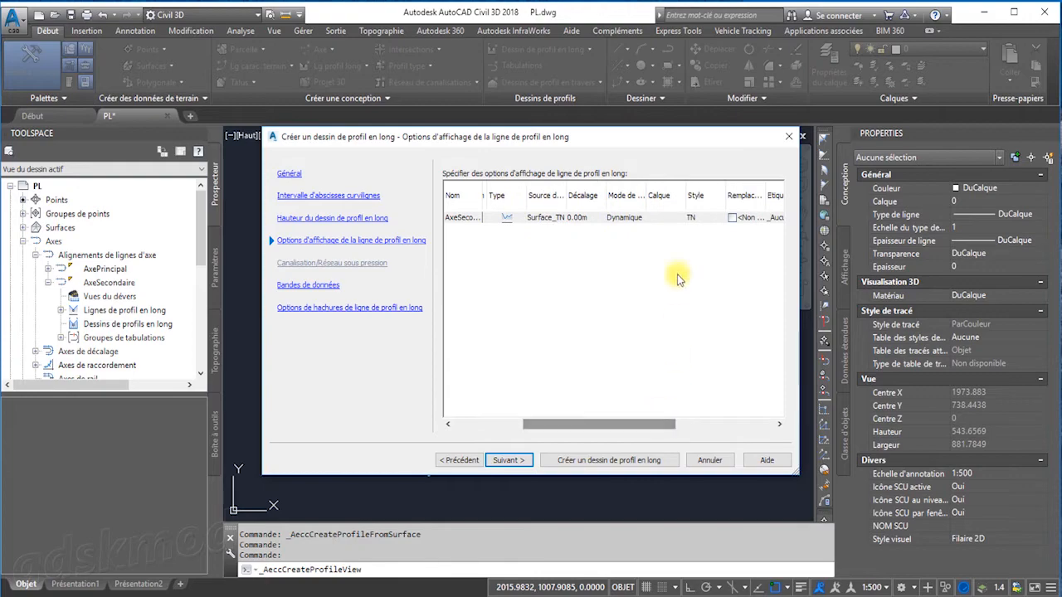
pyautogui.click(674, 217)
pyautogui.scroll(-10, 651, 333)
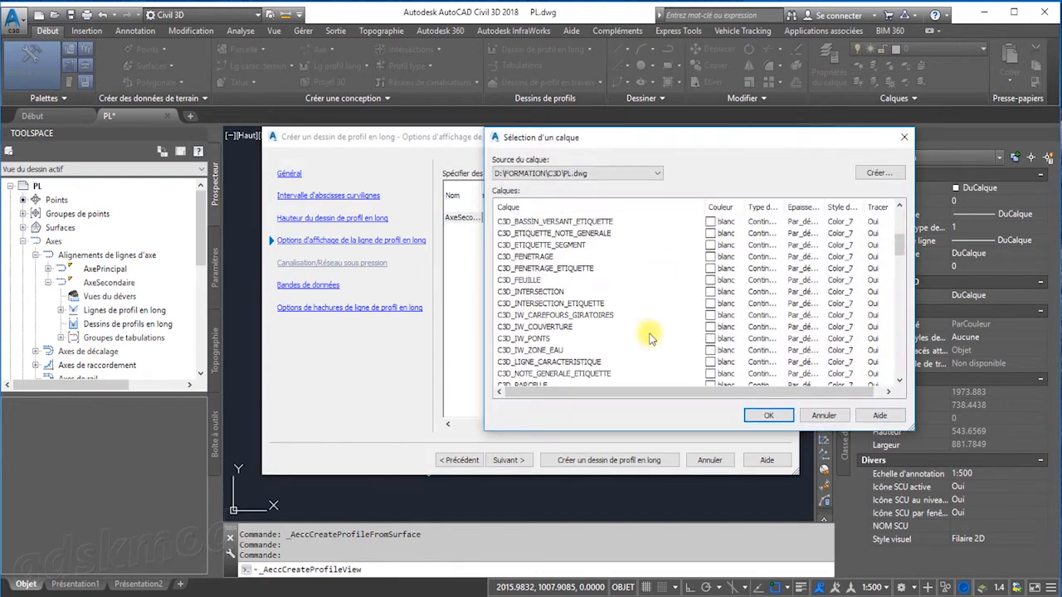
pyautogui.click(656, 352)
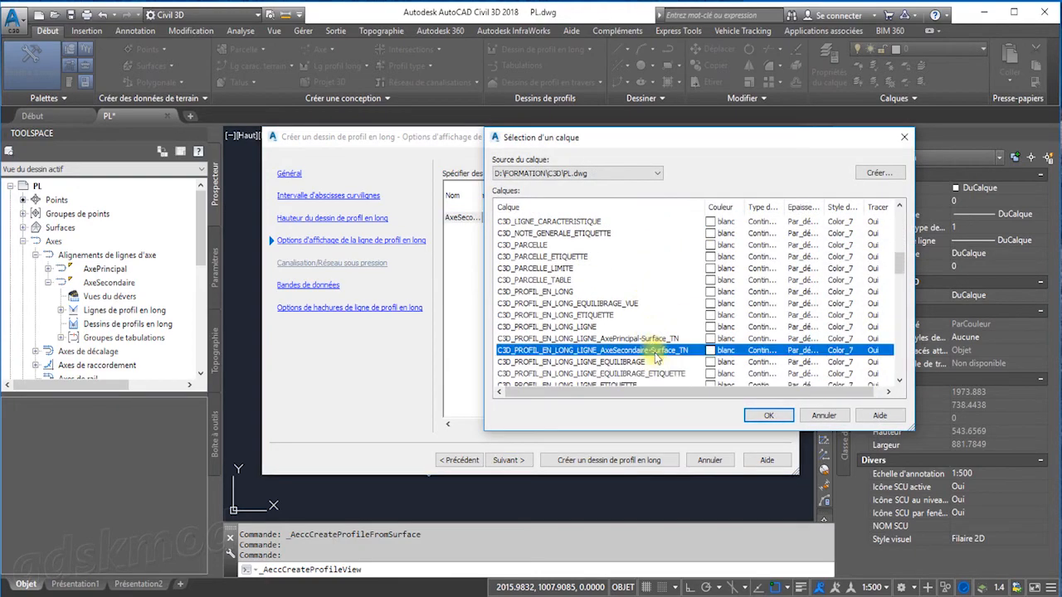
pyautogui.click(768, 415)
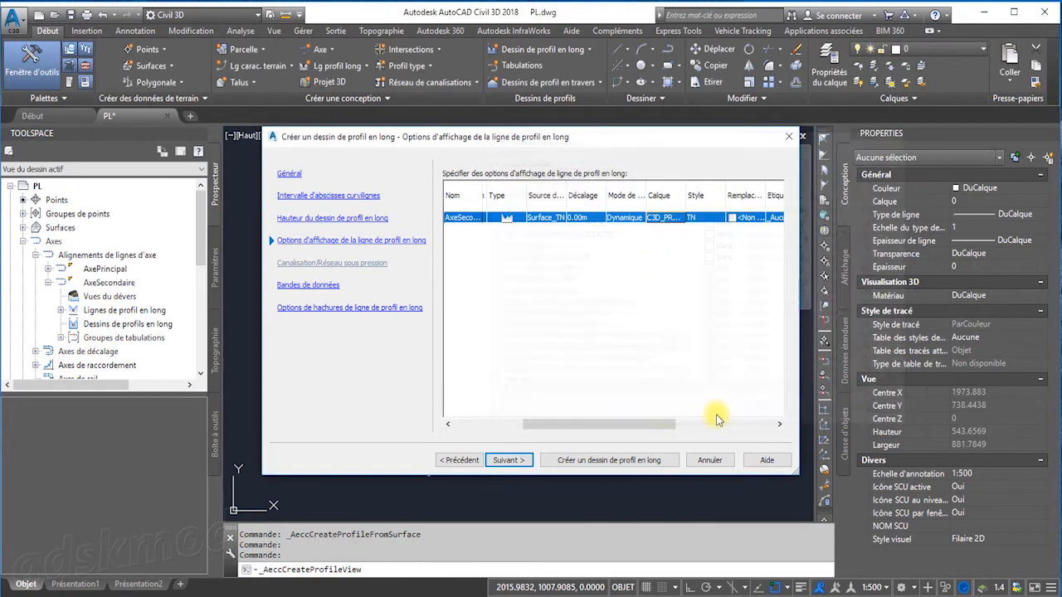
# Apply the NewPL band set to the AxeSecondaire profile view, keeping the band location at Bas du dessin de profil en long
pyautogui.click(506, 460)
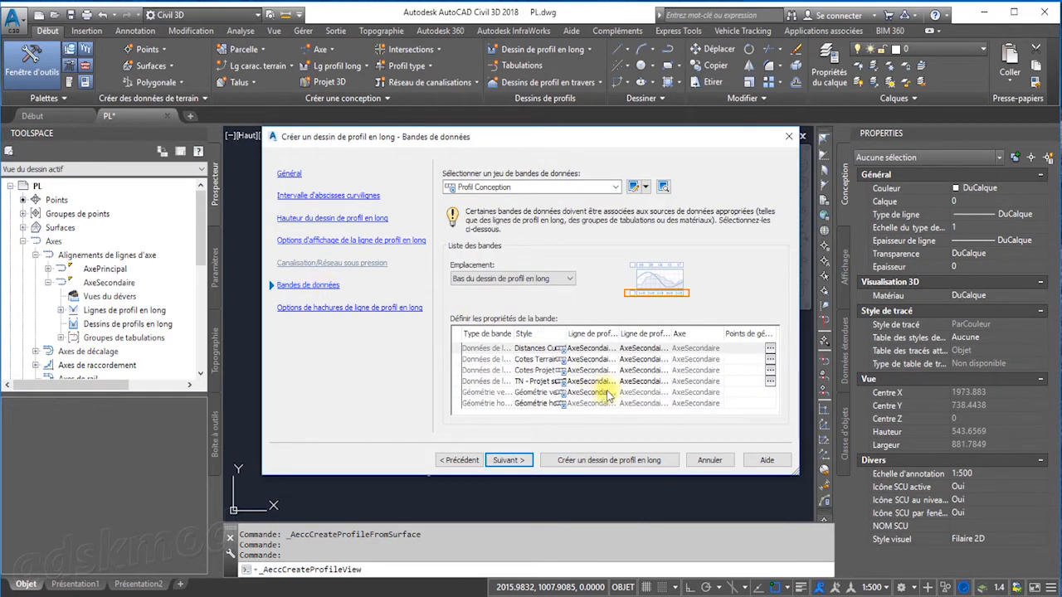
pyautogui.click(616, 187)
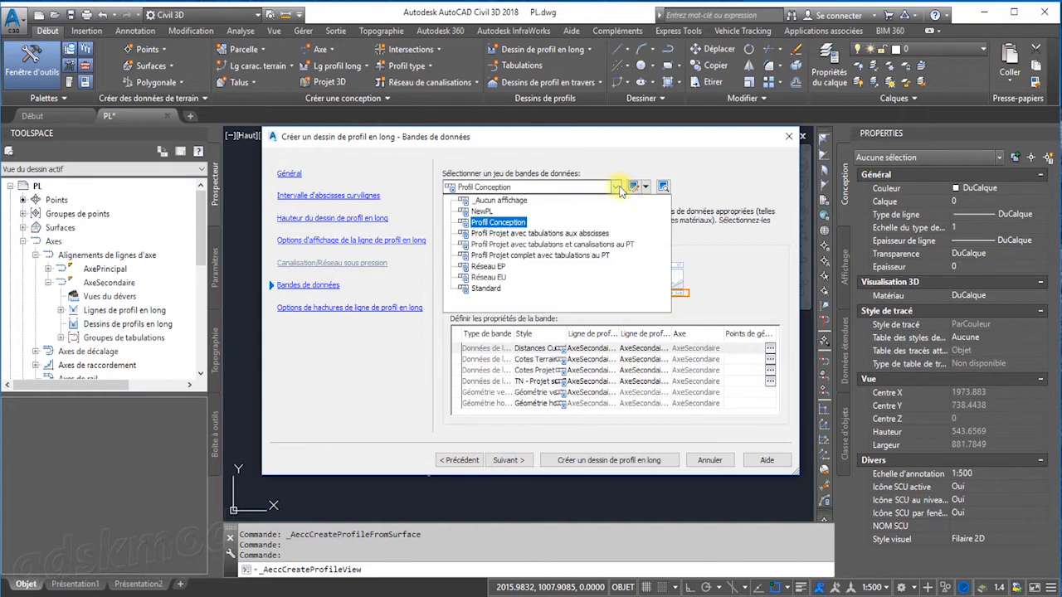
pyautogui.click(478, 212)
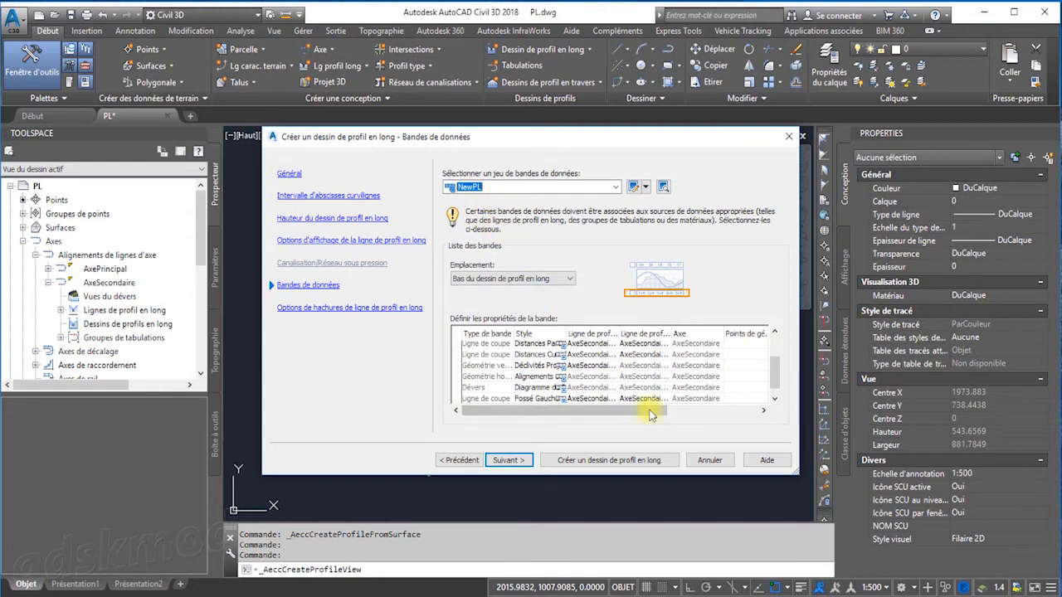
pyautogui.click(568, 281)
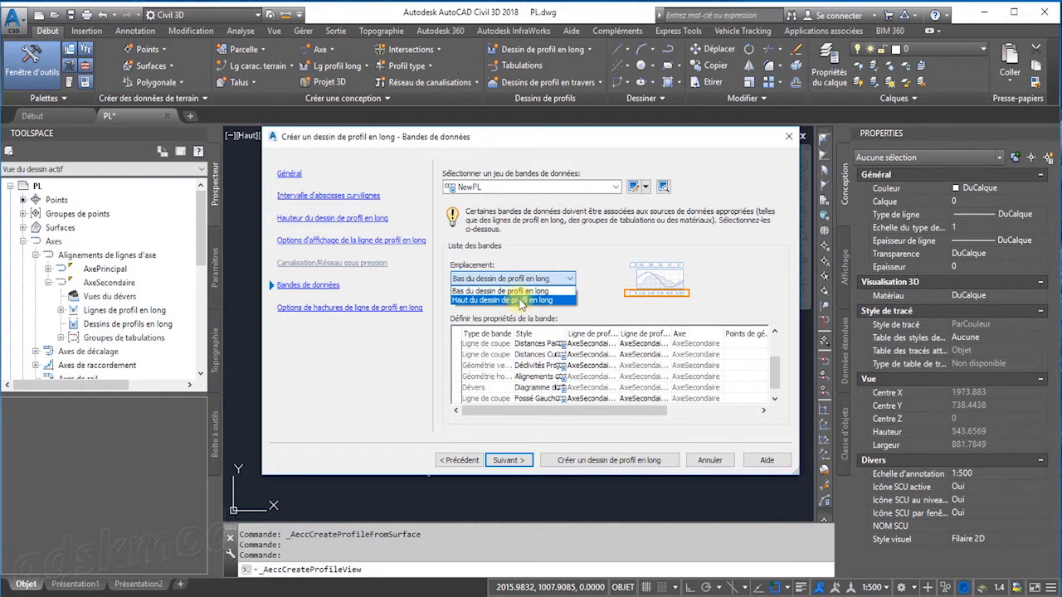
pyautogui.click(522, 294)
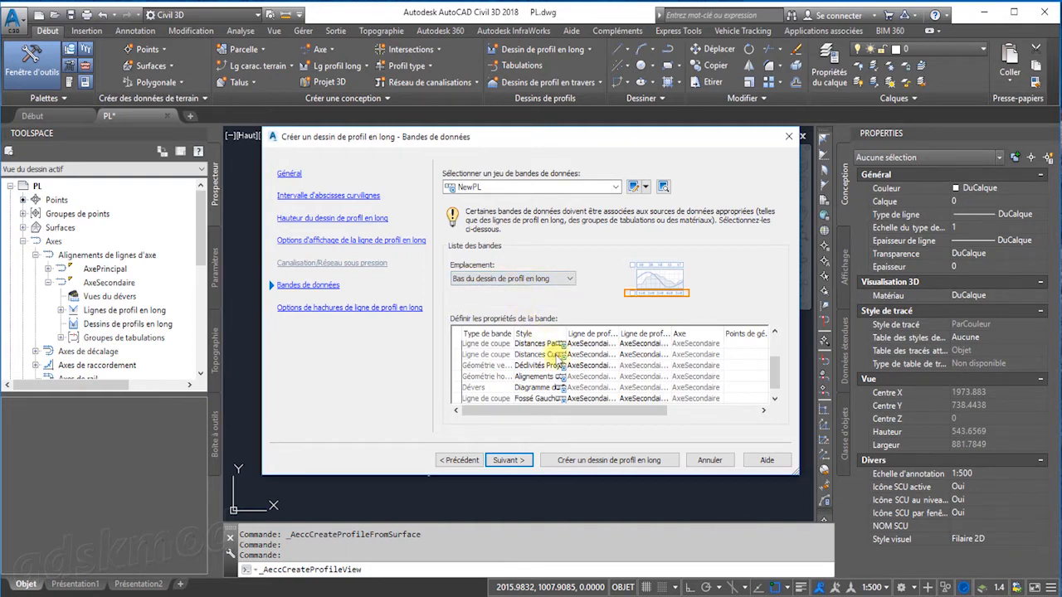
# Create the AxeSecondaire profile view and place its origin at the right end of AxePrincipal's profile view
pyautogui.click(598, 462)
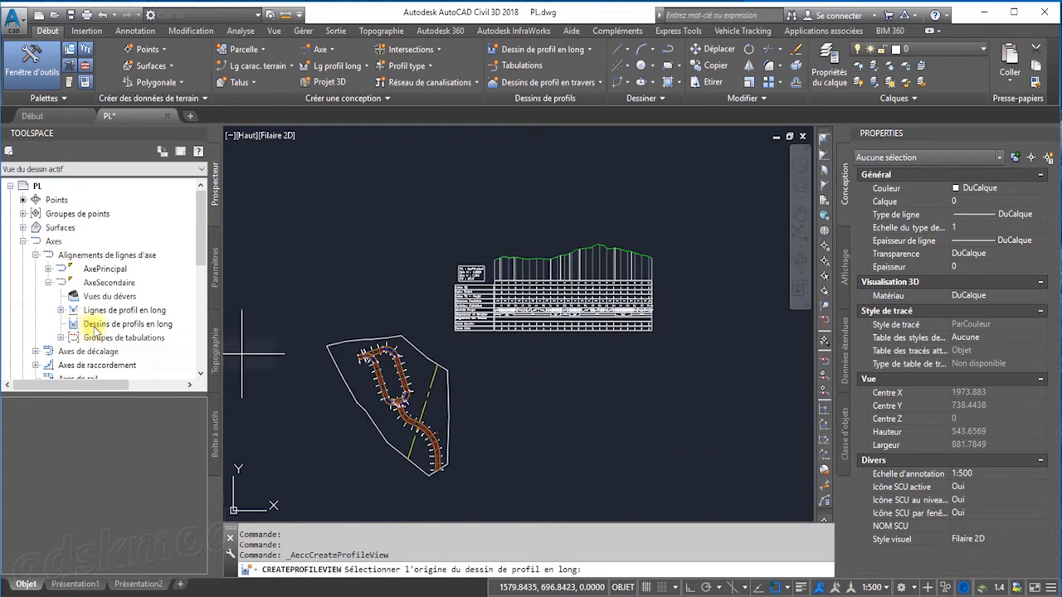
pyautogui.scroll(-2, 422, 371)
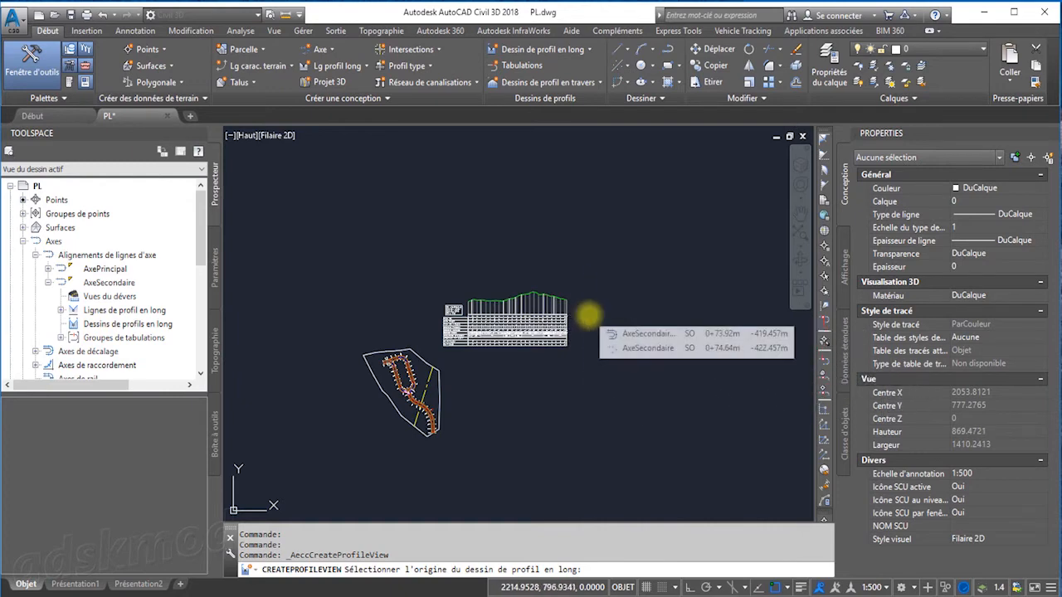
pyautogui.click(567, 332)
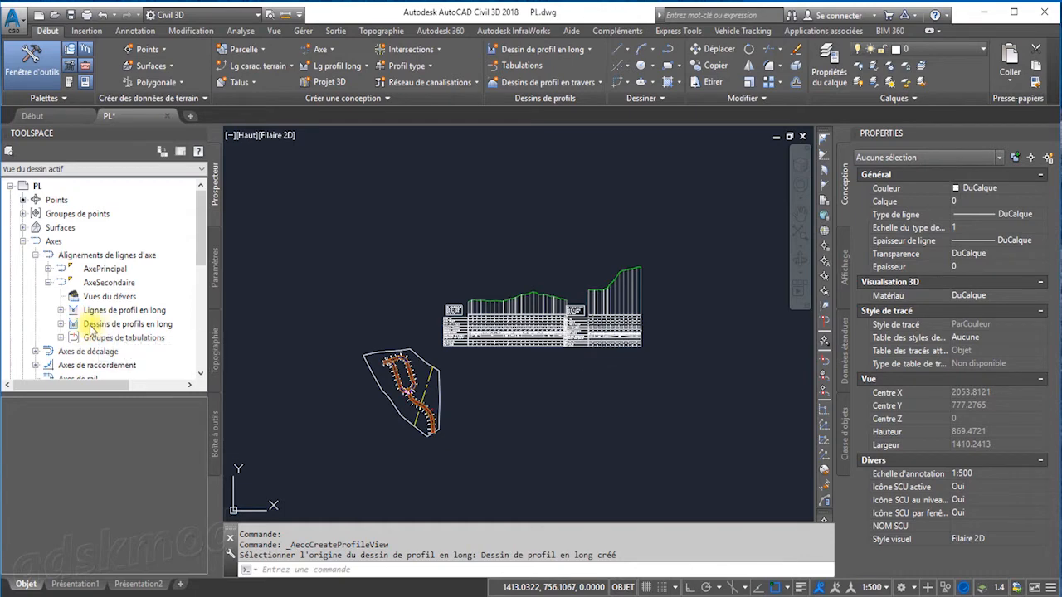
pyautogui.scroll(4, 581, 315)
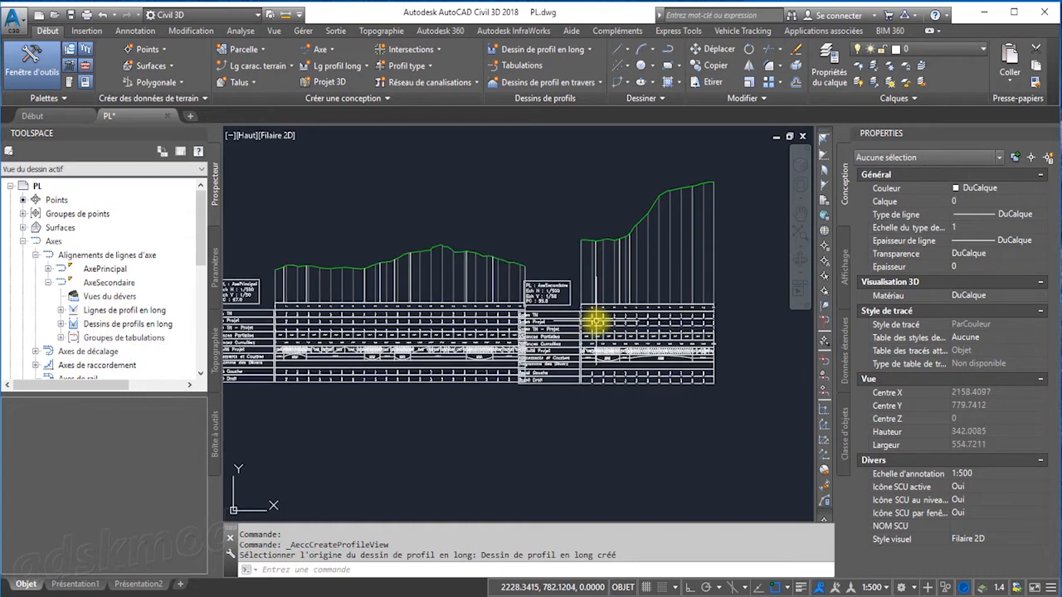
# Move the AxeSecondaire profile view horizontally away from the AxePrincipal view so their band tables do not overlap
pyautogui.moveTo(563, 309)
pyautogui.mouseDown(button='middle')
pyautogui.moveTo(407, 305)
pyautogui.moveTo(485, 307)
pyautogui.mouseUp(button='middle')
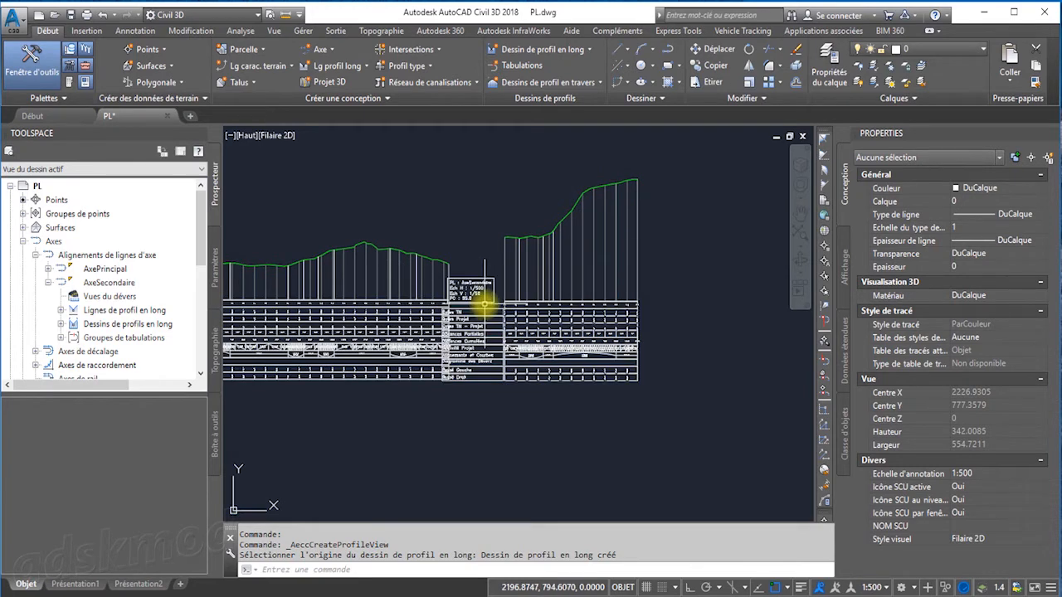
pyautogui.click(486, 305)
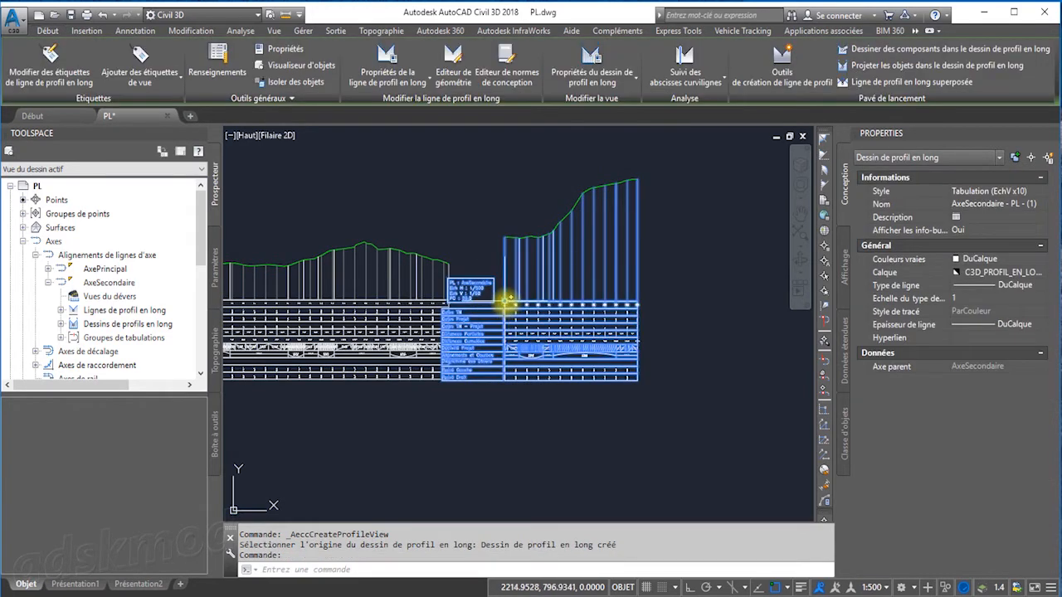
pyautogui.click(504, 302)
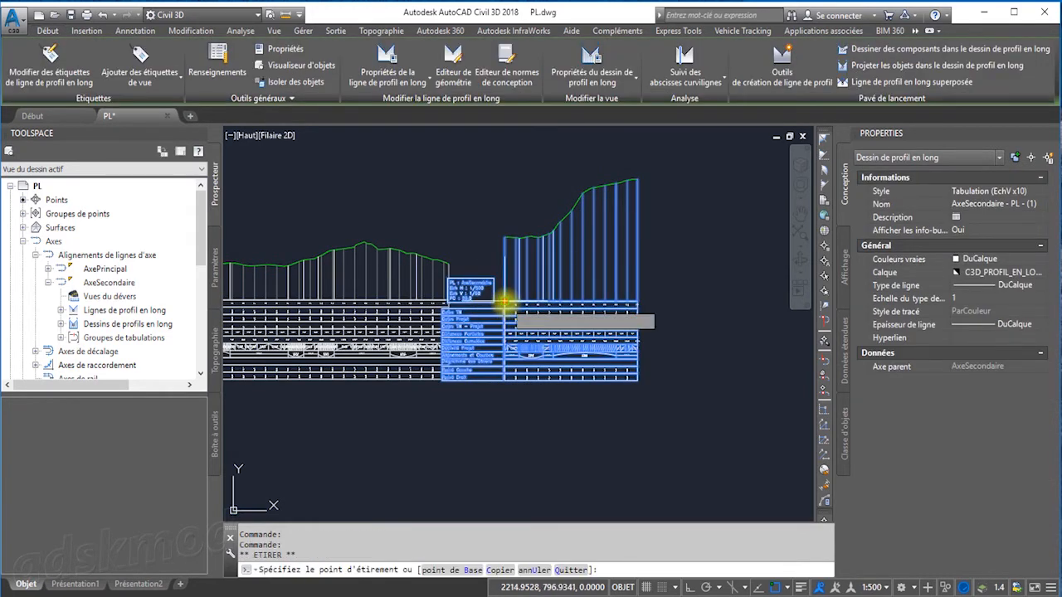
pyautogui.click(562, 300)
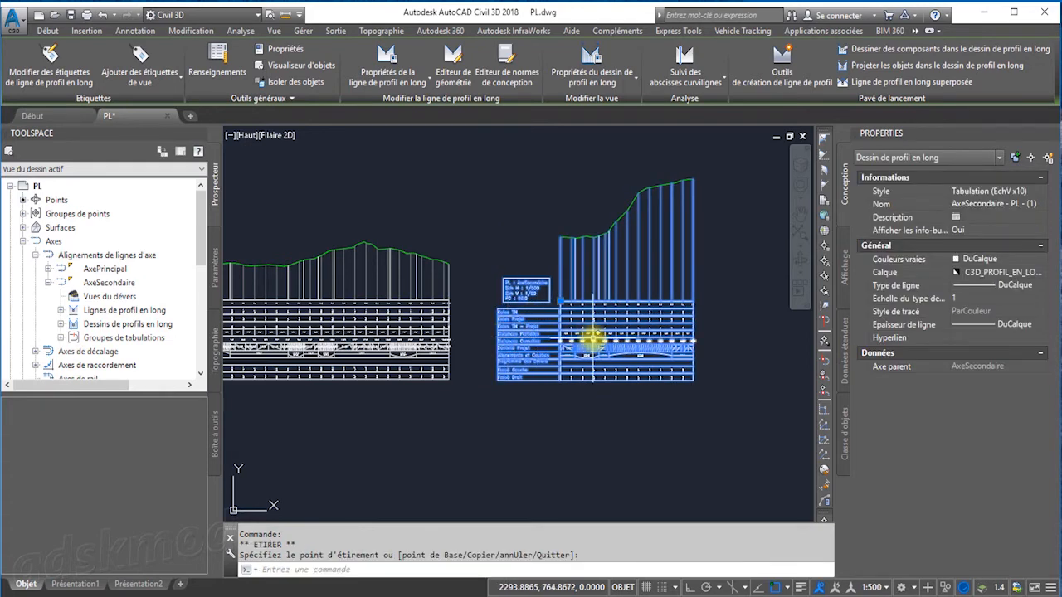
pyautogui.press('Escape')
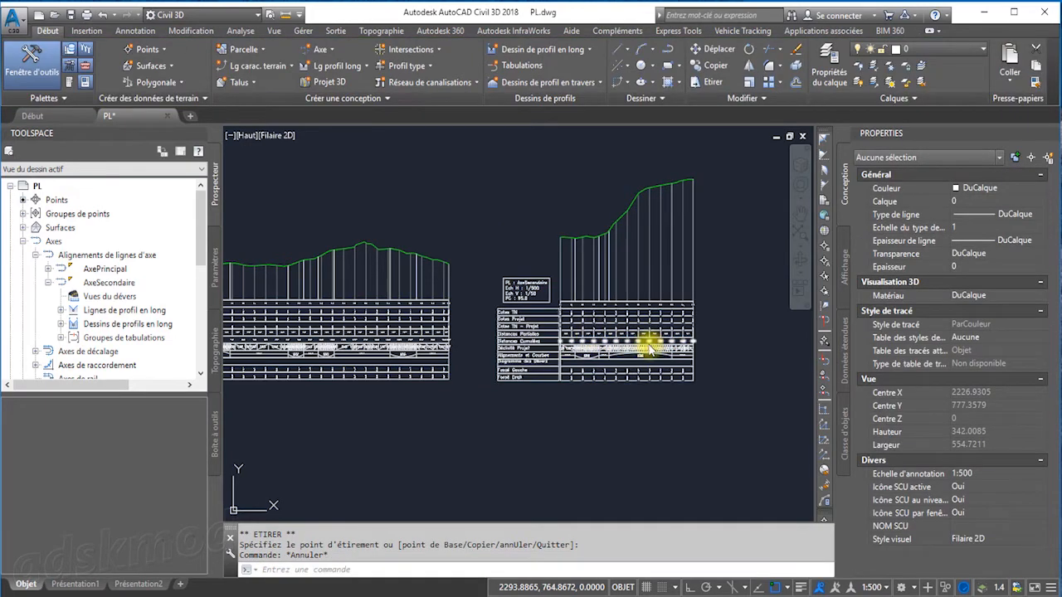
# Give the AxeSecondaire profile view a user-defined height with a minimum elevation of 100 m and accept its properties
pyautogui.click(584, 305)
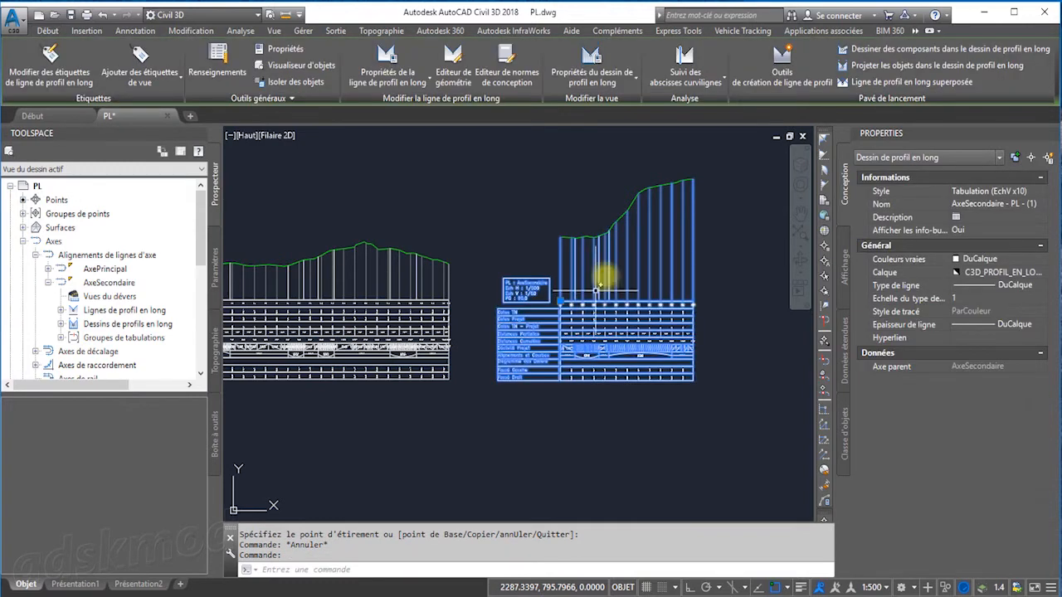
pyautogui.click(595, 56)
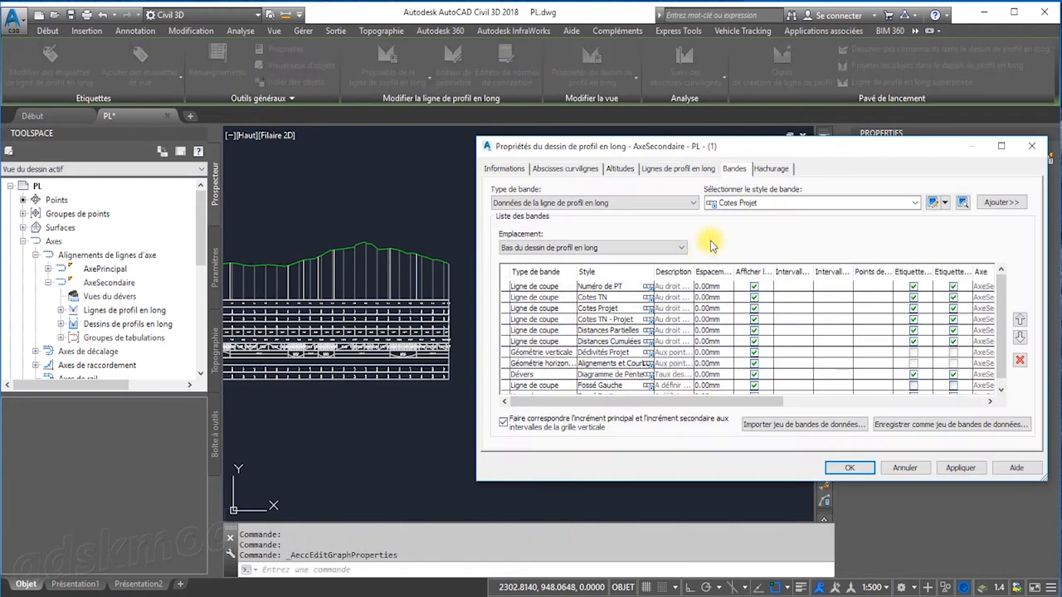
pyautogui.click(626, 169)
pyautogui.moveTo(682, 154); pyautogui.dragTo(235, 122)
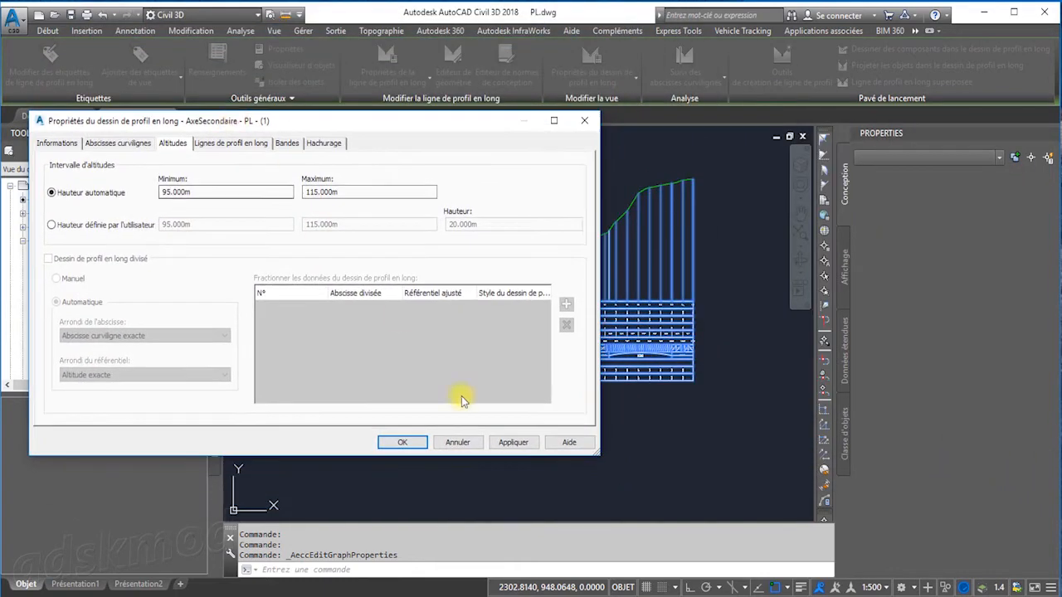
pyautogui.moveTo(597, 458); pyautogui.dragTo(531, 395)
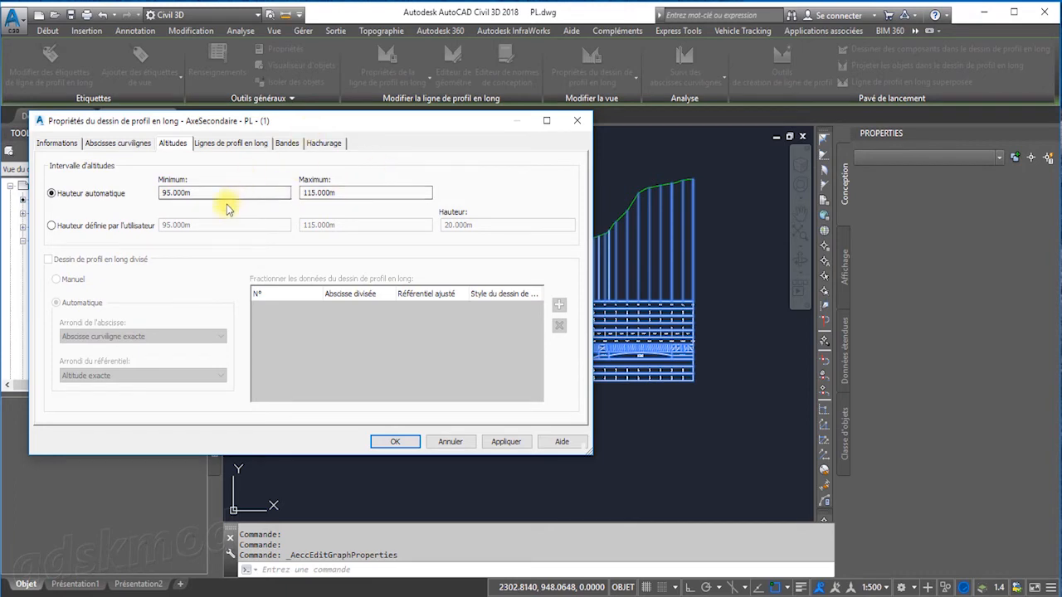
pyautogui.click(52, 225)
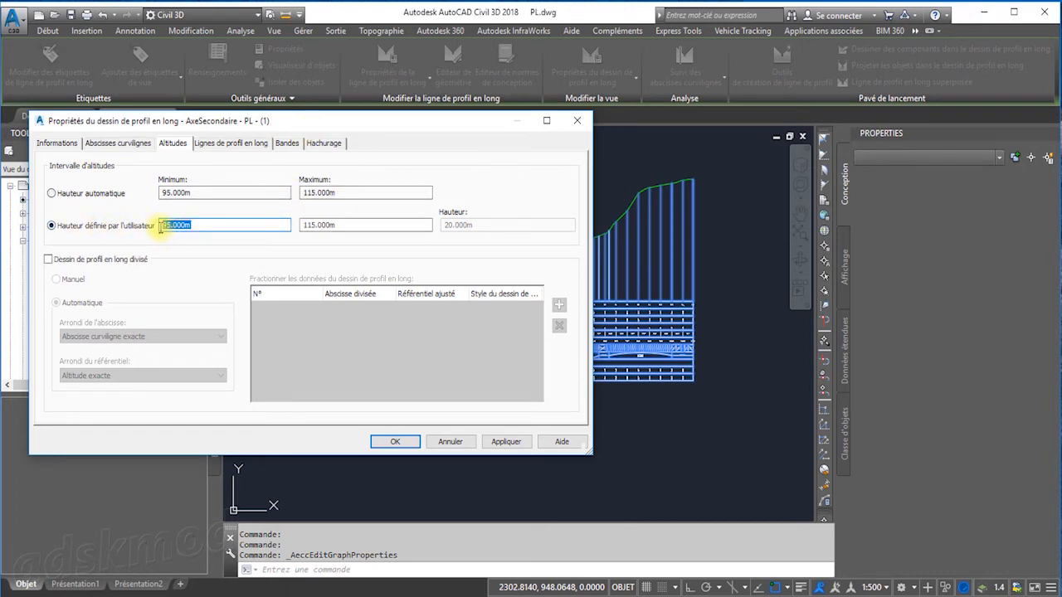
pyautogui.click(507, 448)
pyautogui.moveTo(366, 128)
pyautogui.mouseDown()
pyautogui.moveTo(454, 467)
pyautogui.moveTo(484, 452)
pyautogui.mouseUp()
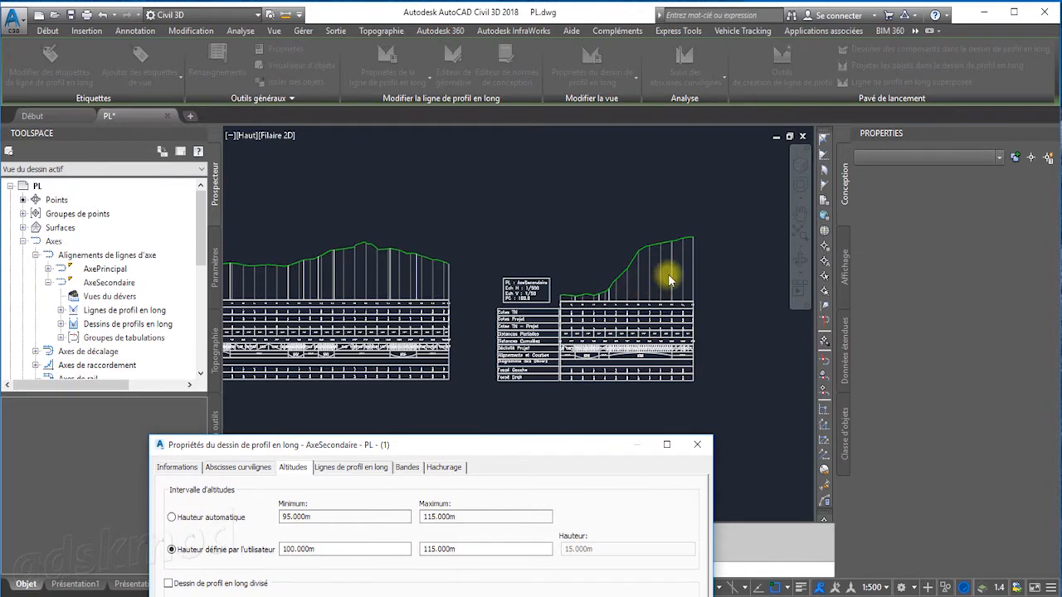
pyautogui.moveTo(599, 448); pyautogui.dragTo(757, 136)
pyautogui.click(672, 456)
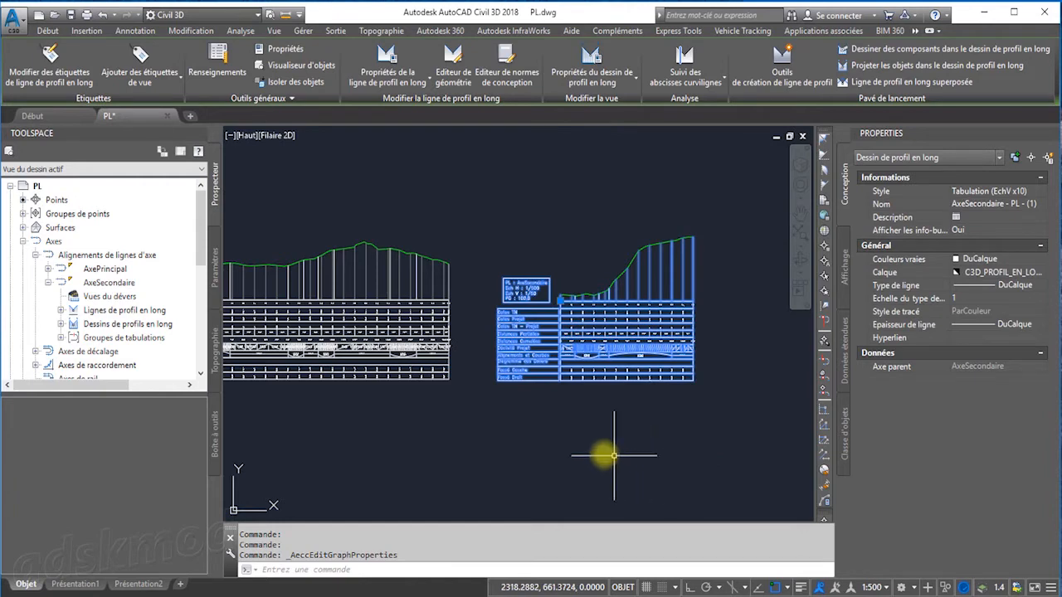
pyautogui.press('Escape')
# Examine the horizontal scale, vertical scale and PC datum in the title blocks of the AxePrincipal and AxeSecondaire profile views
pyautogui.moveTo(537, 414); pyautogui.dragTo(671, 429, button='middle')
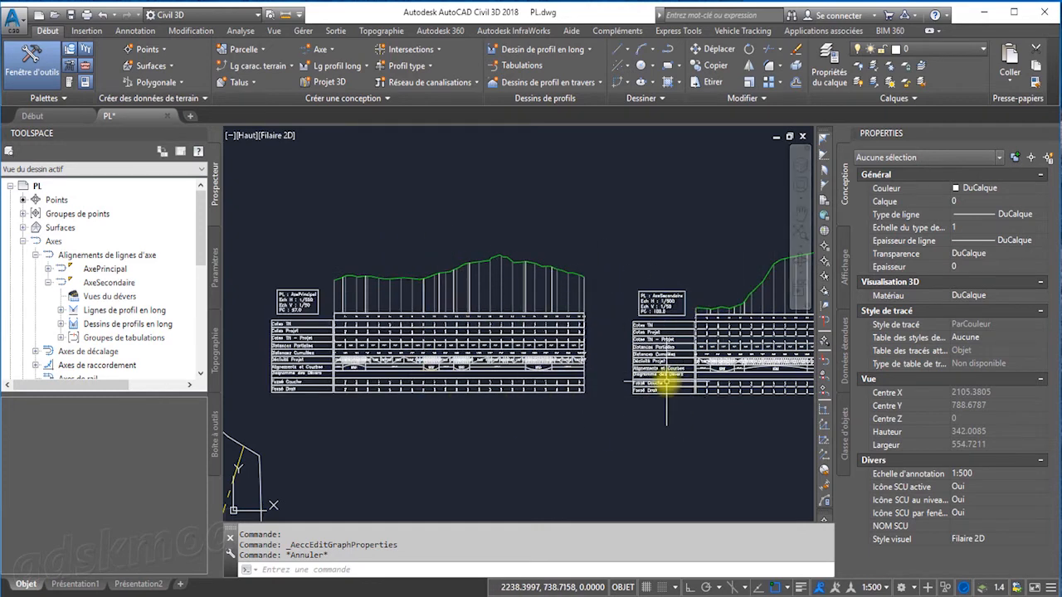
pyautogui.scroll(2, 668, 382)
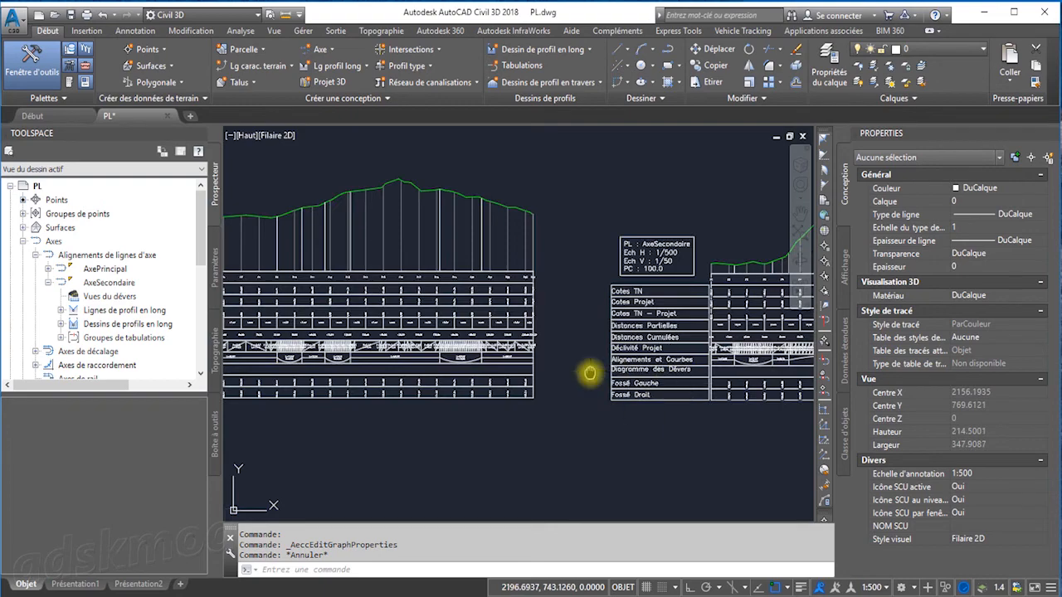
pyautogui.moveTo(589, 374)
pyautogui.mouseDown(button='middle')
pyautogui.moveTo(202, 379)
pyautogui.moveTo(251, 379)
pyautogui.mouseUp(button='middle')
pyautogui.scroll(4, 371, 272)
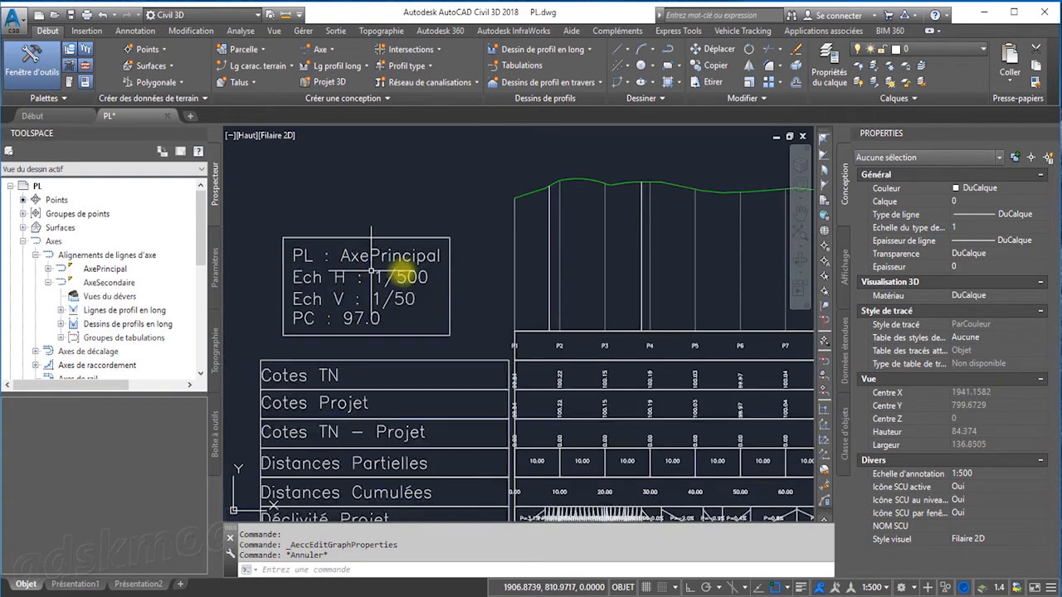
pyautogui.scroll(-6, 386, 282)
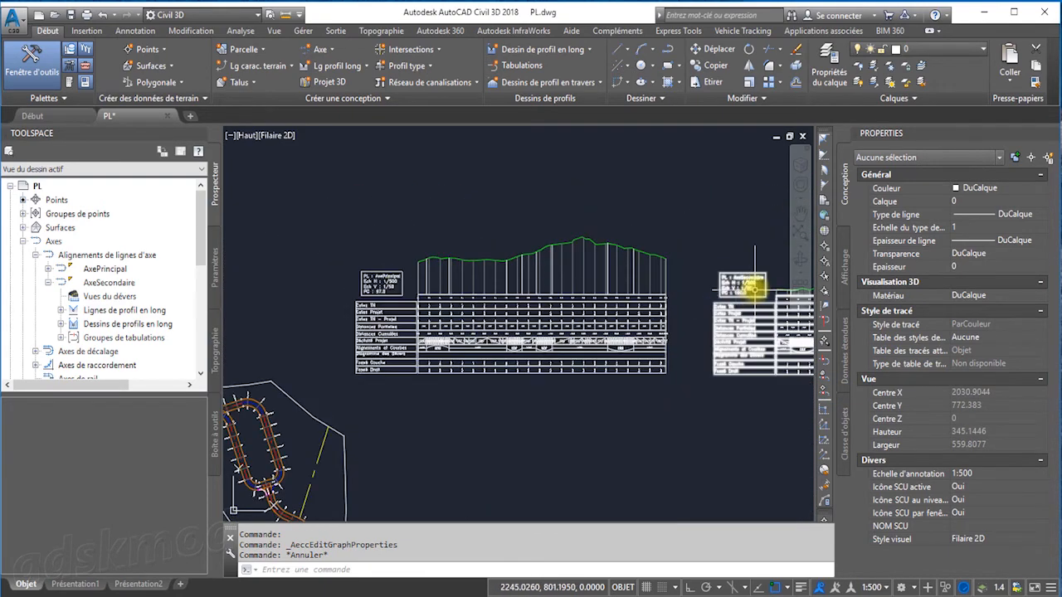
pyautogui.scroll(4, 754, 288)
pyautogui.moveTo(753, 290); pyautogui.dragTo(586, 304, button='middle')
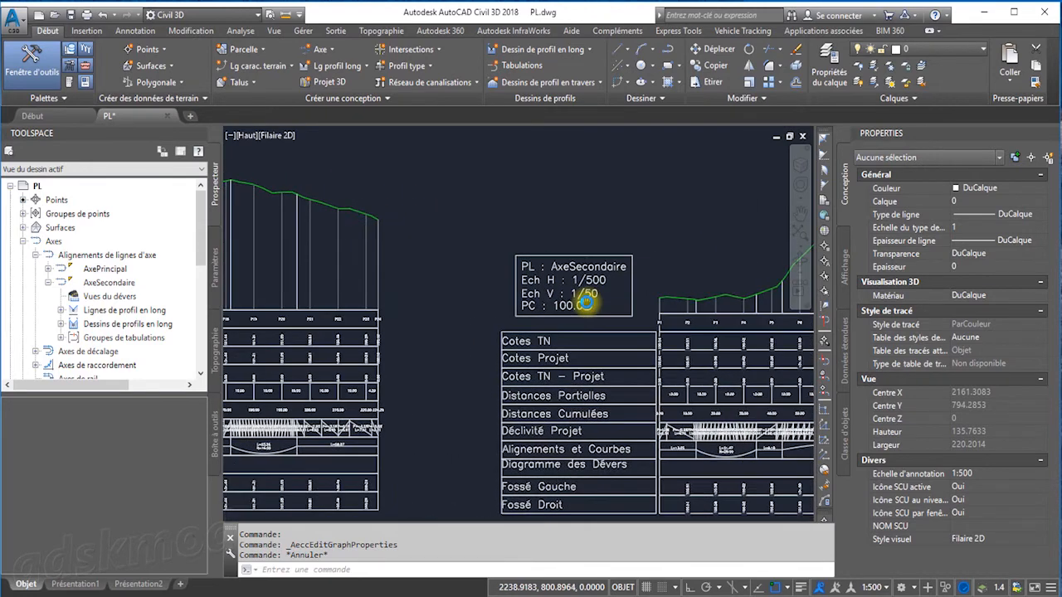
pyautogui.scroll(4, 586, 303)
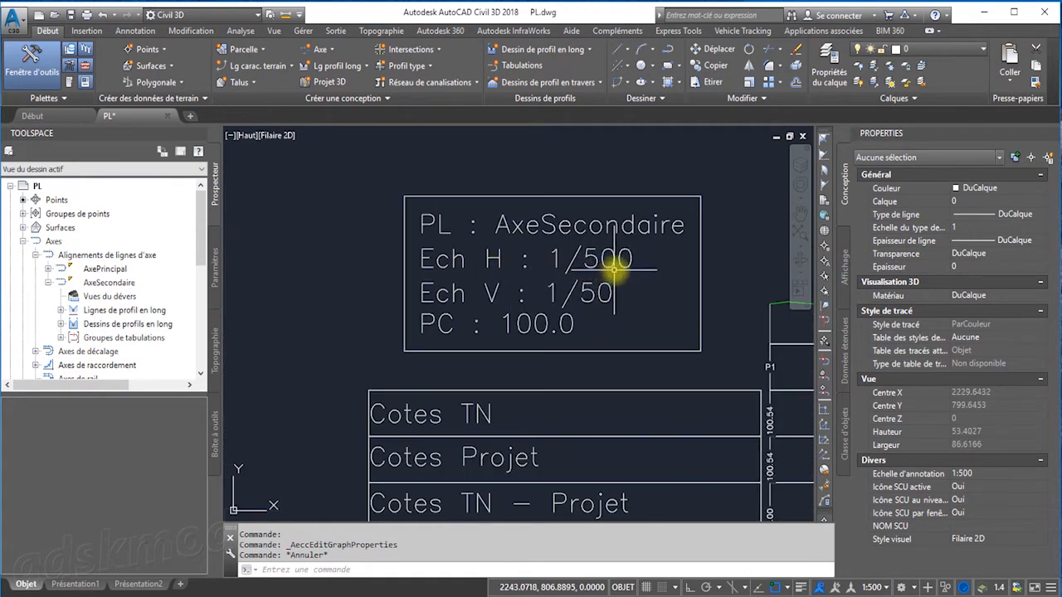
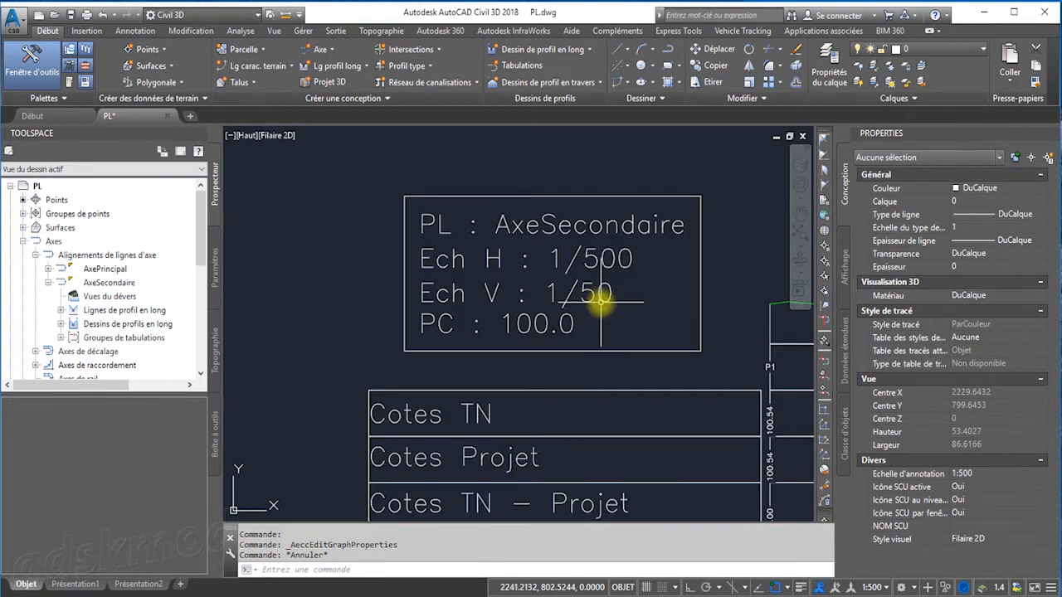
# Set the drawing's annotation scale to 1:1000 and check the scales in the AxeSecondaire title block
pyautogui.click(887, 588)
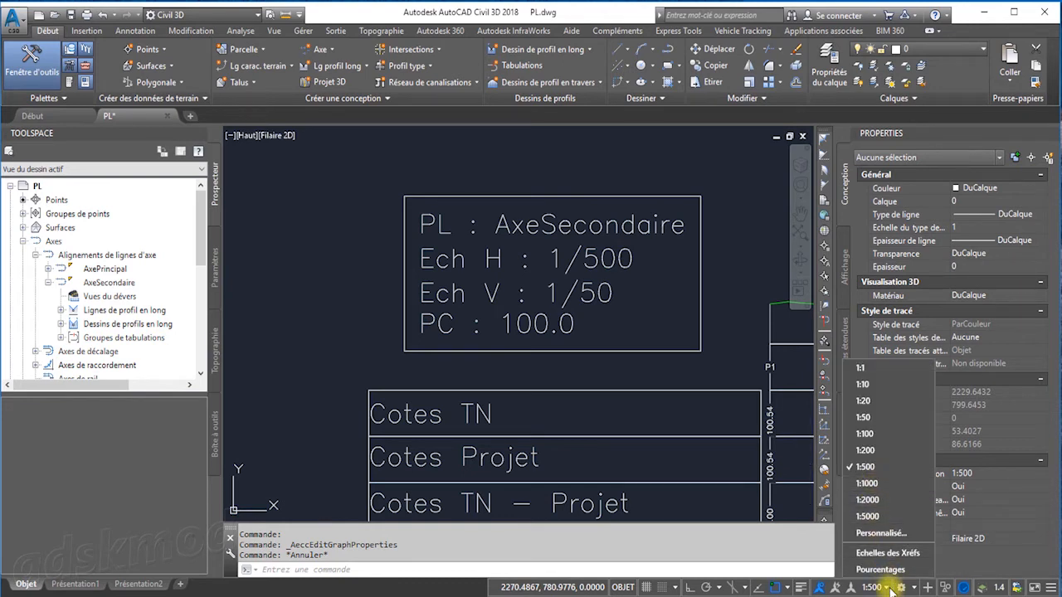
pyautogui.click(874, 485)
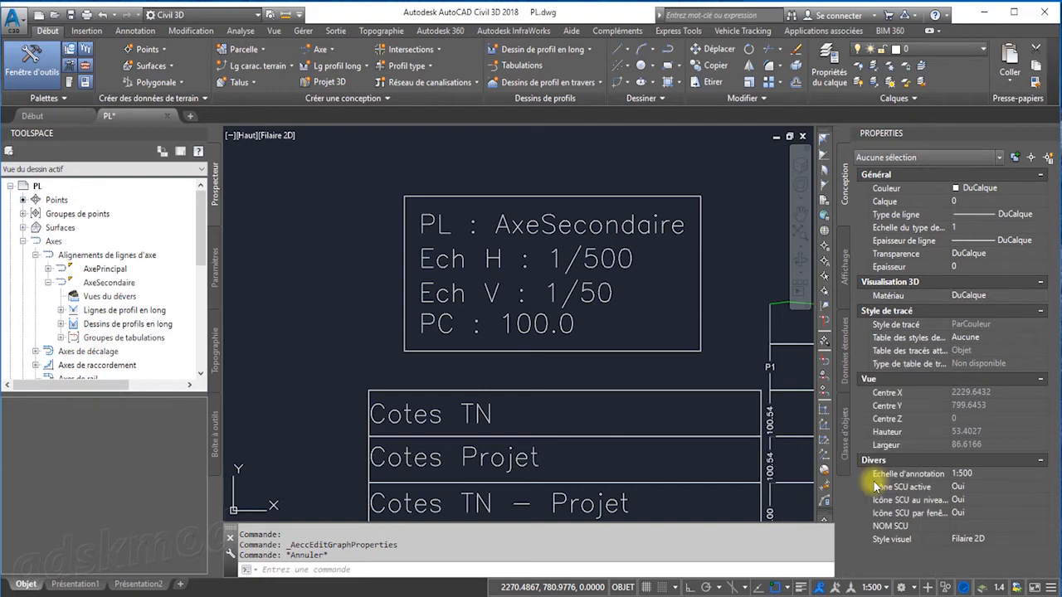
pyautogui.scroll(-4, 587, 142)
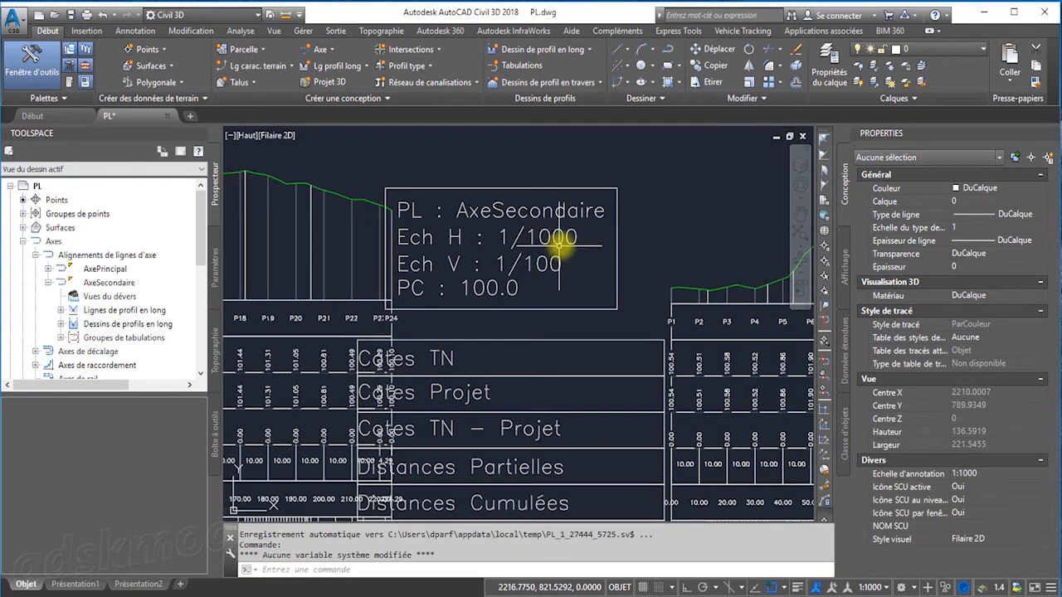
pyautogui.scroll(-4, 560, 248)
pyautogui.scroll(4, 565, 246)
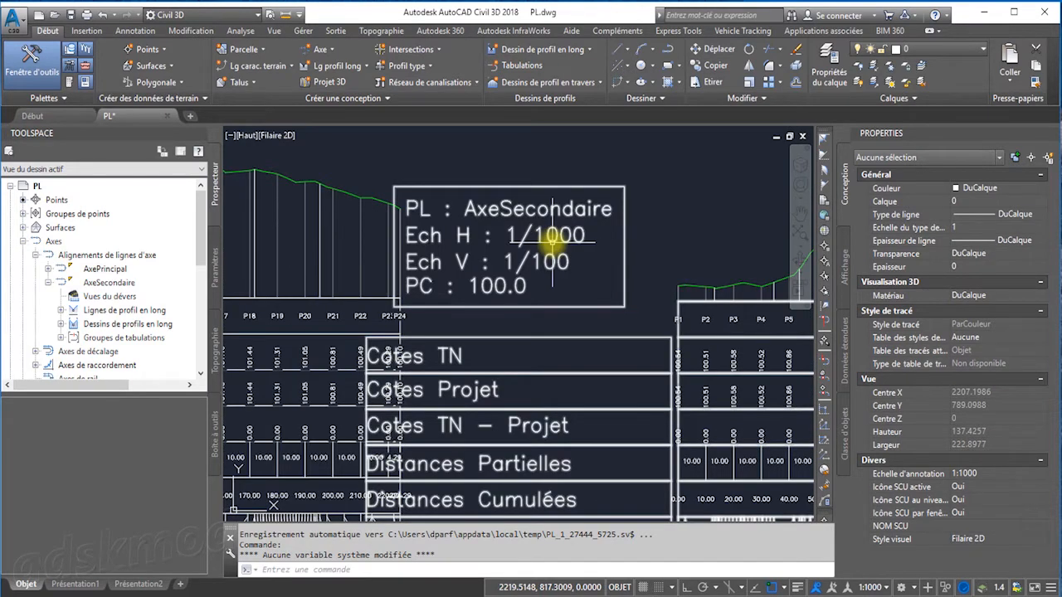
pyautogui.scroll(-4, 579, 265)
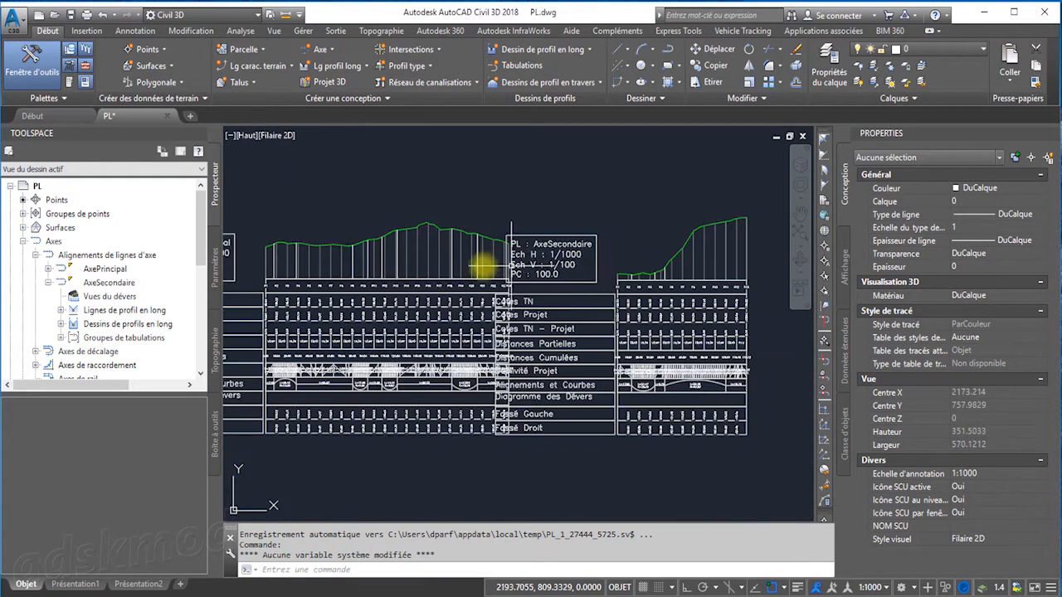
# Move the AxeSecondaire profile view farther from the AxePrincipal view to clear the overlapping band titles
pyautogui.moveTo(484, 265); pyautogui.dragTo(473, 268, button='middle')
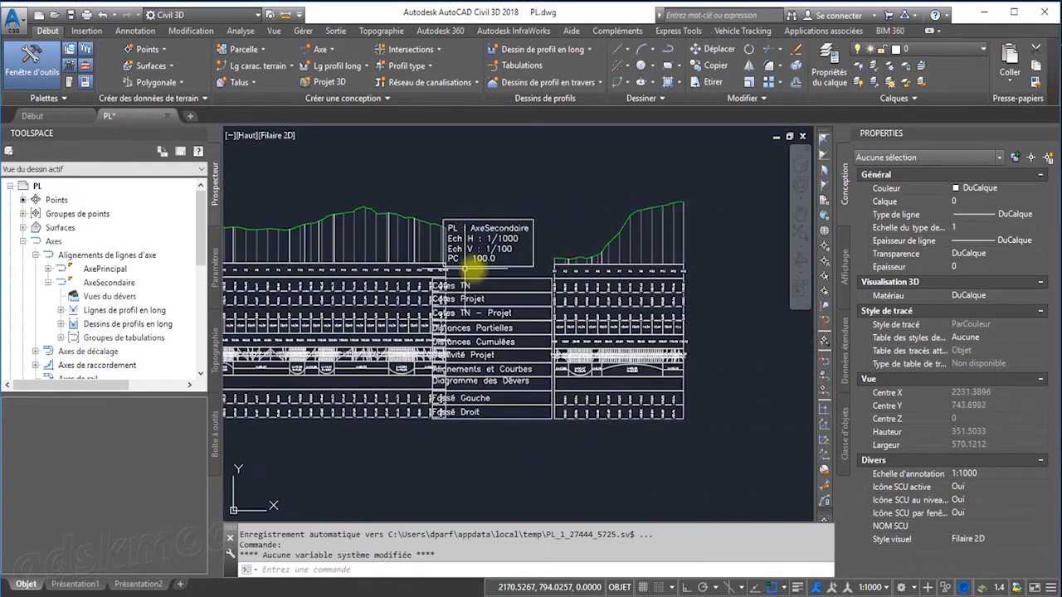
pyautogui.click(537, 276)
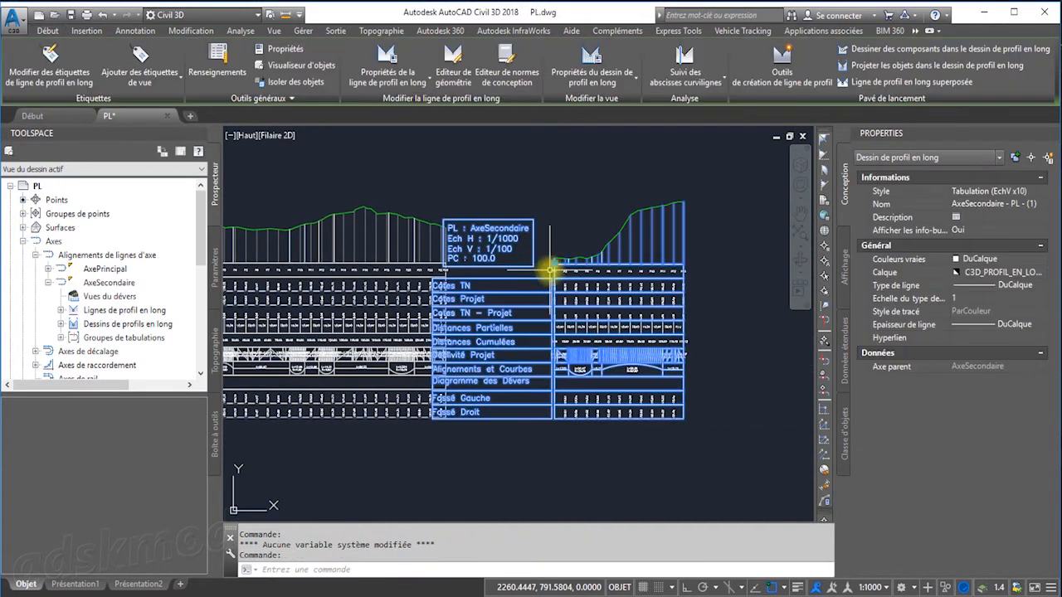
pyautogui.moveTo(552, 265); pyautogui.dragTo(402, 267, button='middle')
pyautogui.click(413, 264)
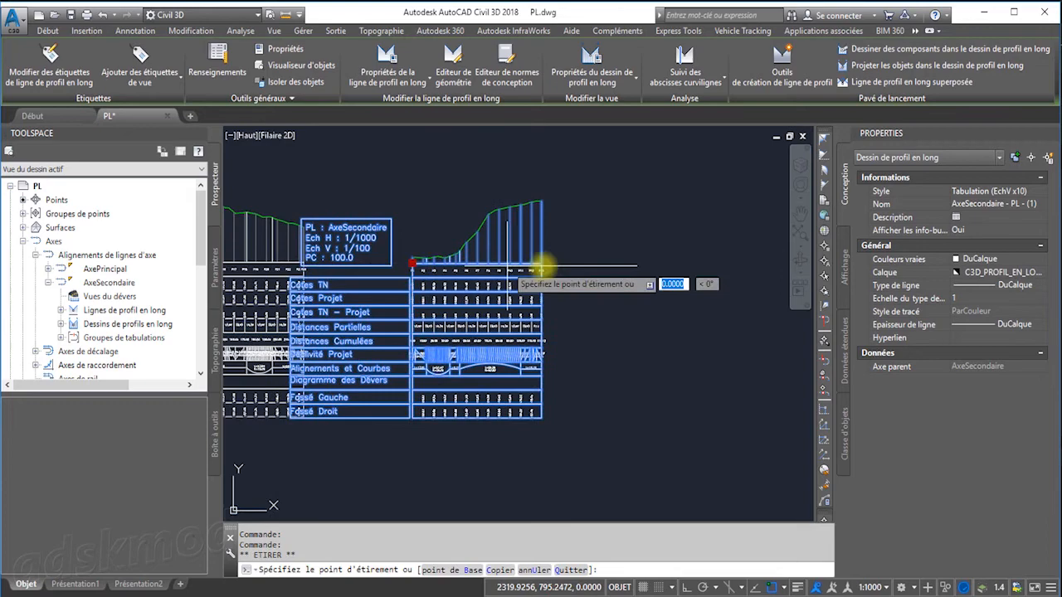
pyautogui.click(671, 257)
# Move the AxePrincipal profile view up and away from the plan drawing so its bands no longer cover the site
pyautogui.scroll(-2, 531, 282)
pyautogui.click(530, 247)
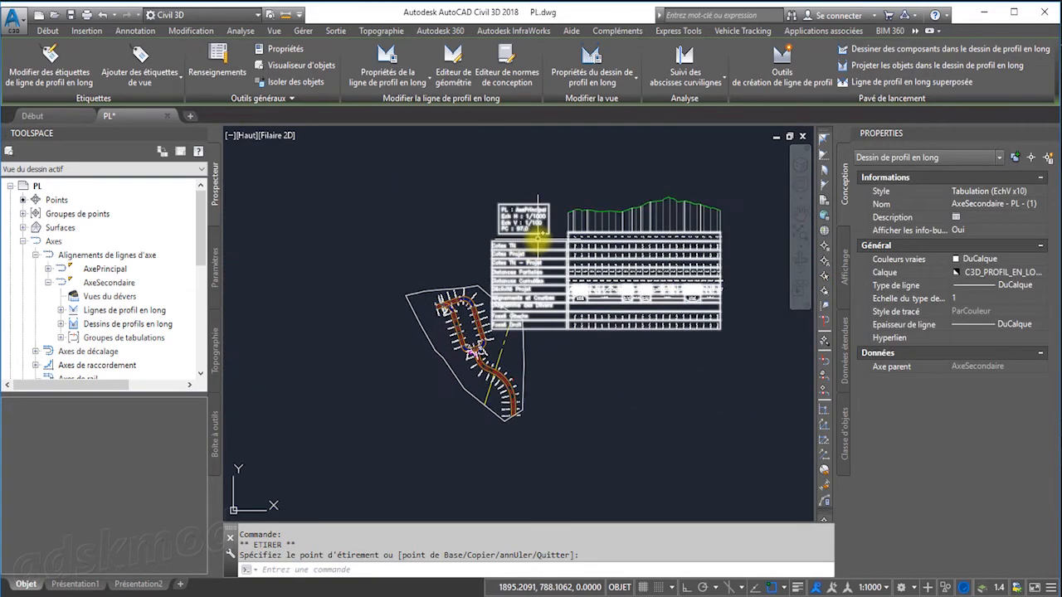
pyautogui.click(568, 234)
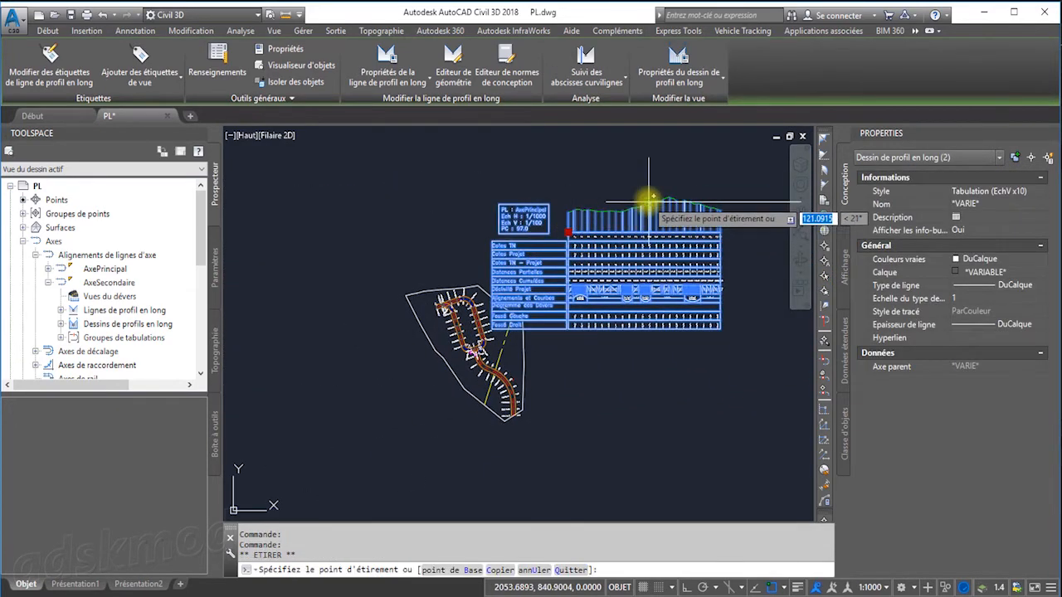
pyautogui.click(648, 203)
# Raise the AxeSecondaire profile view roughly level with the AxePrincipal view and clear the selection
pyautogui.moveTo(694, 249); pyautogui.dragTo(416, 295, button='middle')
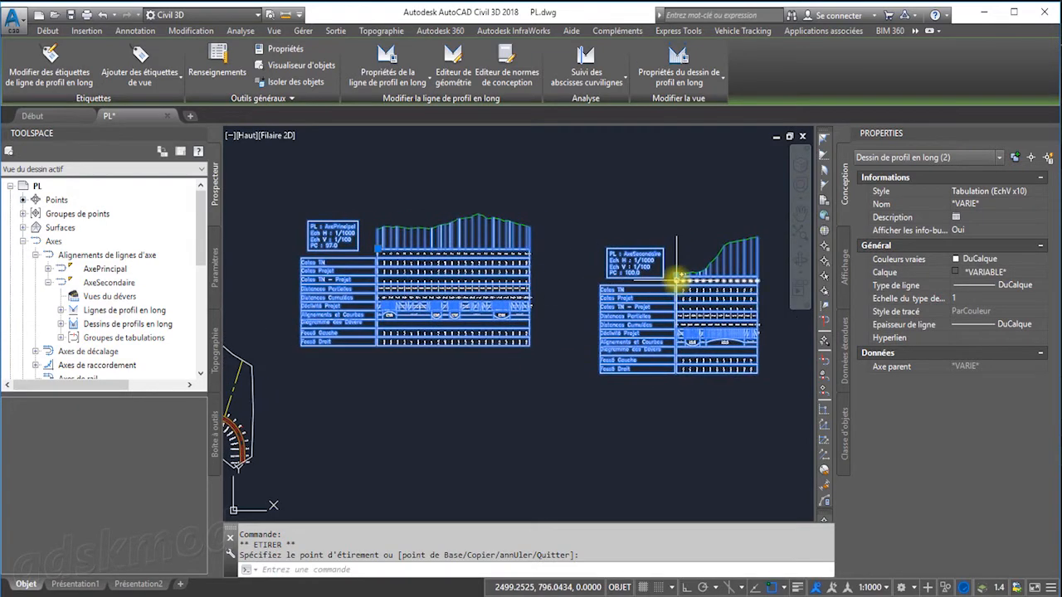
pyautogui.click(677, 273)
pyautogui.click(681, 257)
pyautogui.click(671, 266)
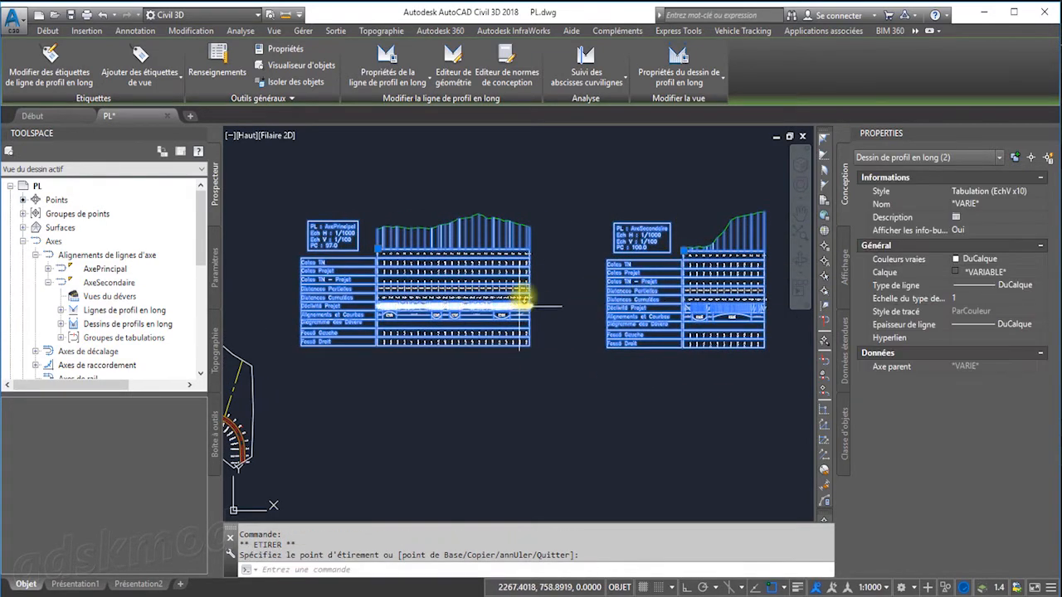
pyautogui.press('Escape')
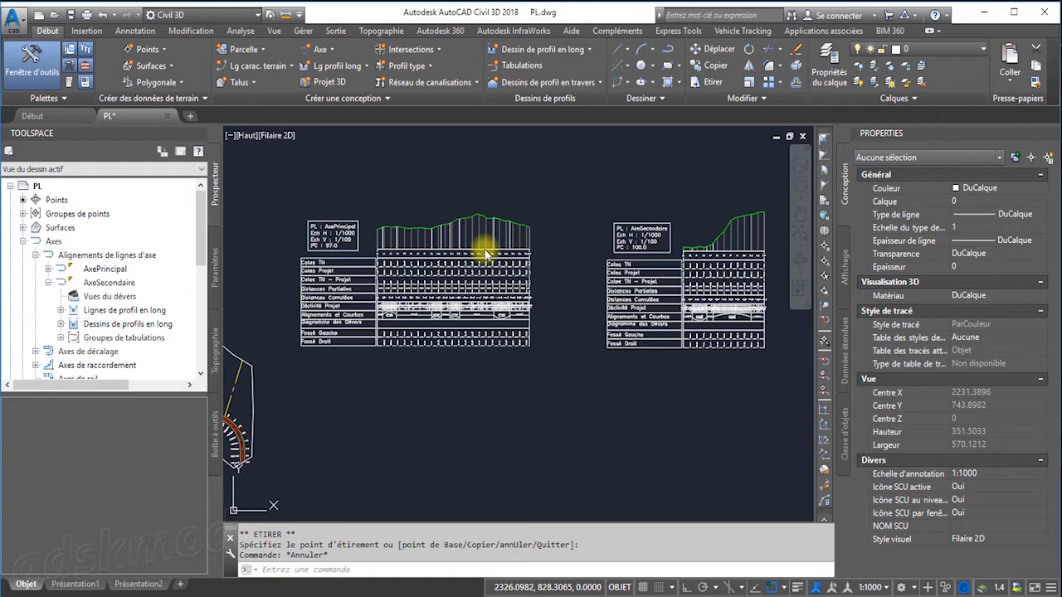
# Start a layout profile on the AxePrincipal profile view and name it LPL_AxePrincipal
pyautogui.click(355, 68)
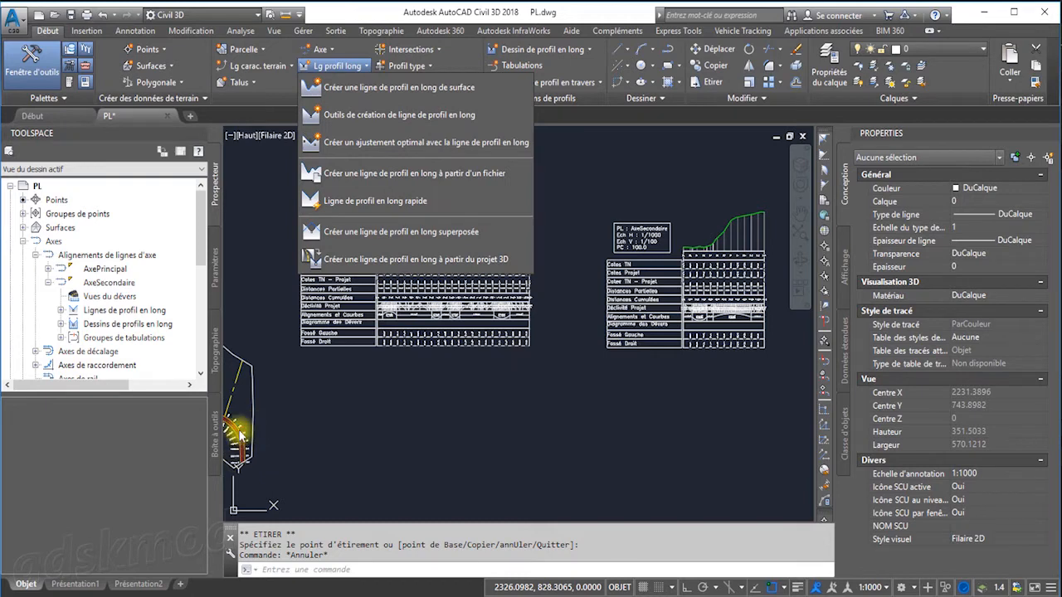
pyautogui.click(388, 121)
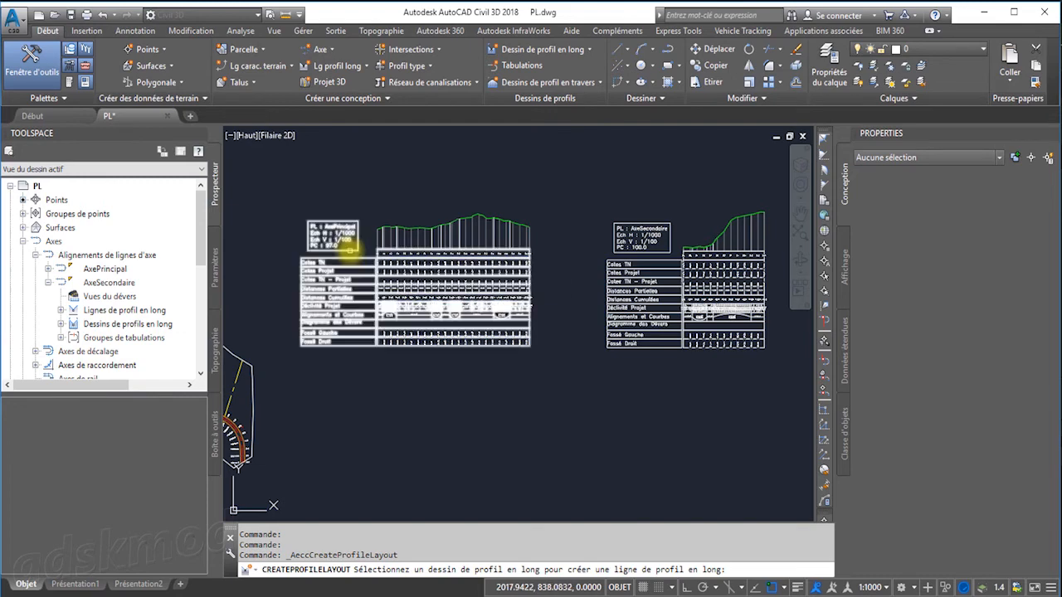
pyautogui.click(352, 248)
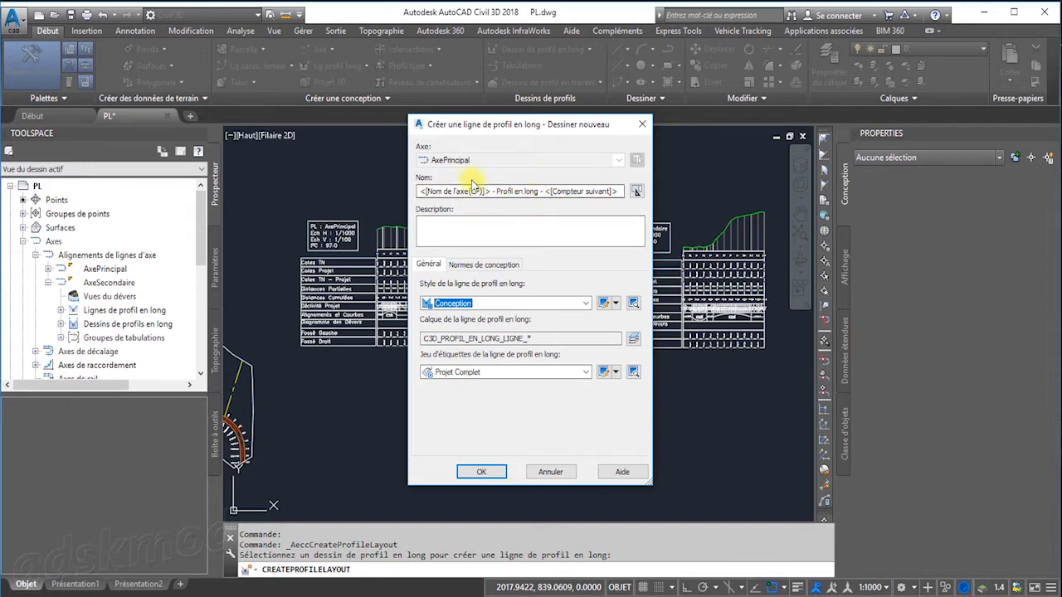
pyautogui.click(636, 192)
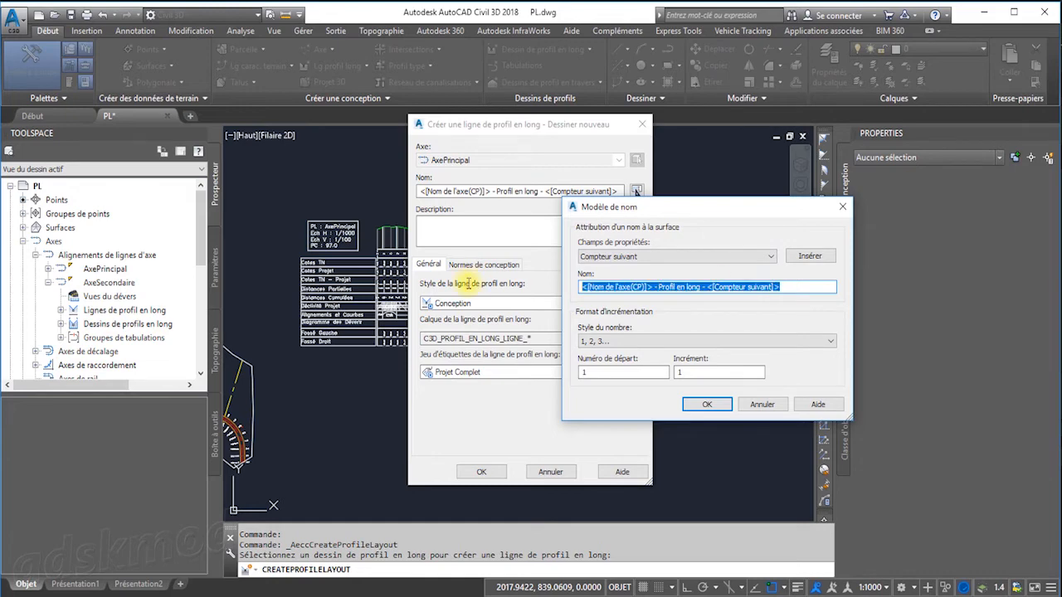
pyautogui.write('LPL_AxePrincipal')
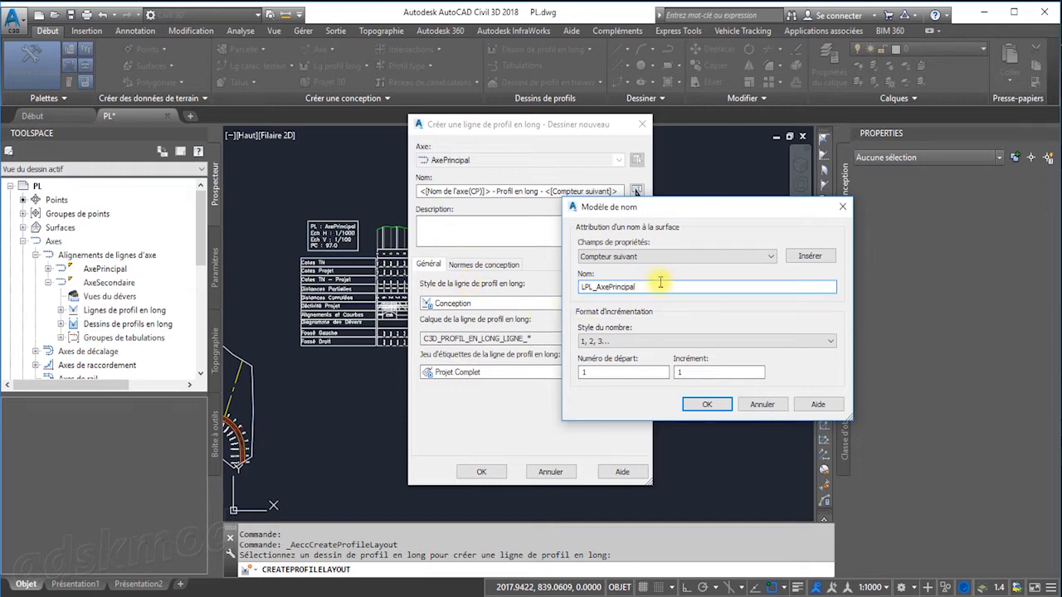
pyautogui.click(706, 406)
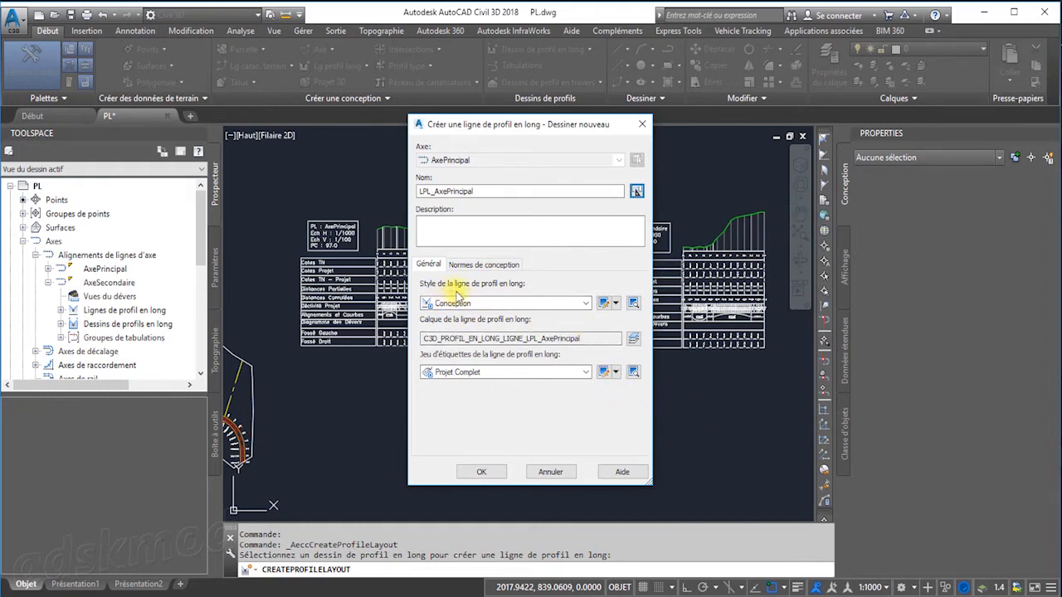
# Give the new profile the Projet style and the Projet Complet label set, and accept the creation settings
pyautogui.click(585, 304)
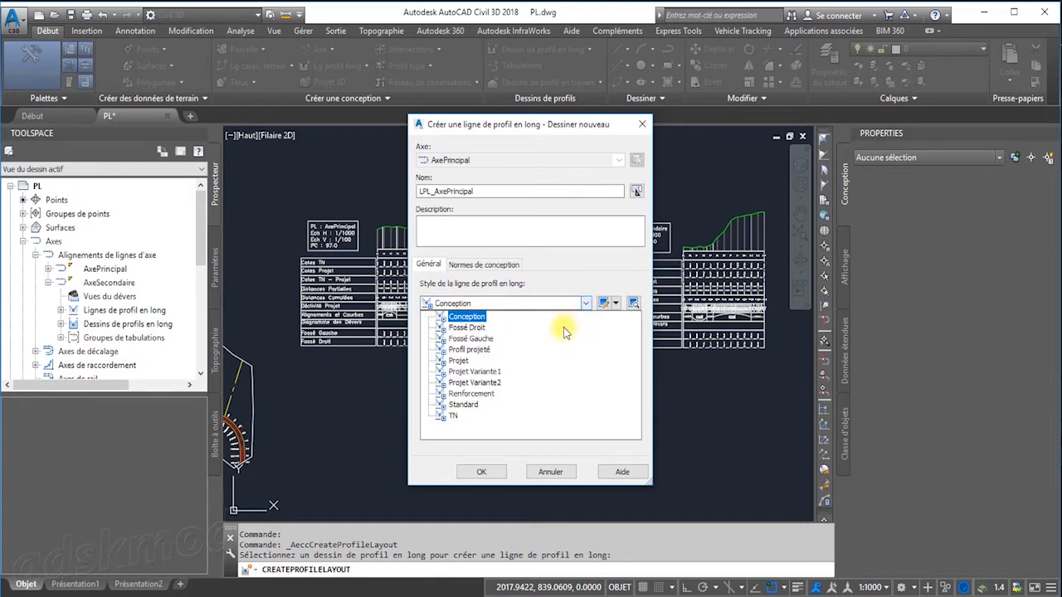
pyautogui.click(453, 418)
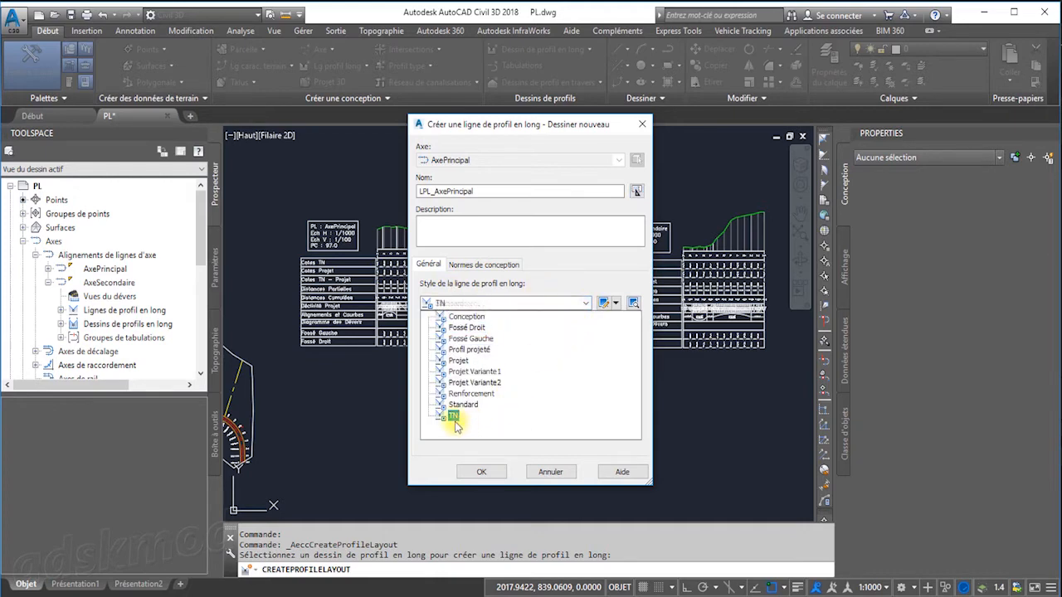
pyautogui.click(458, 361)
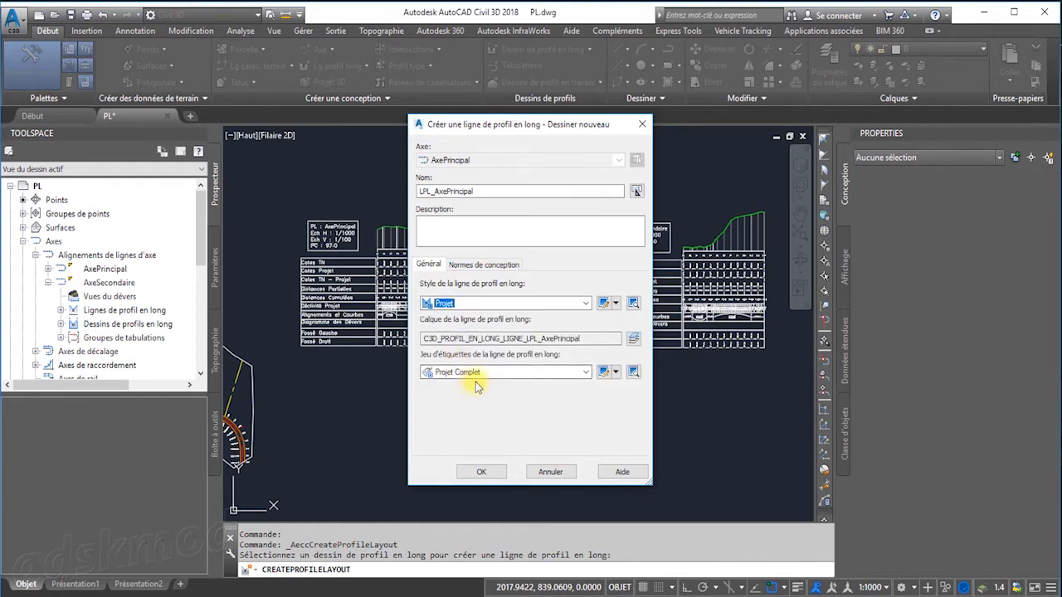
pyautogui.click(585, 373)
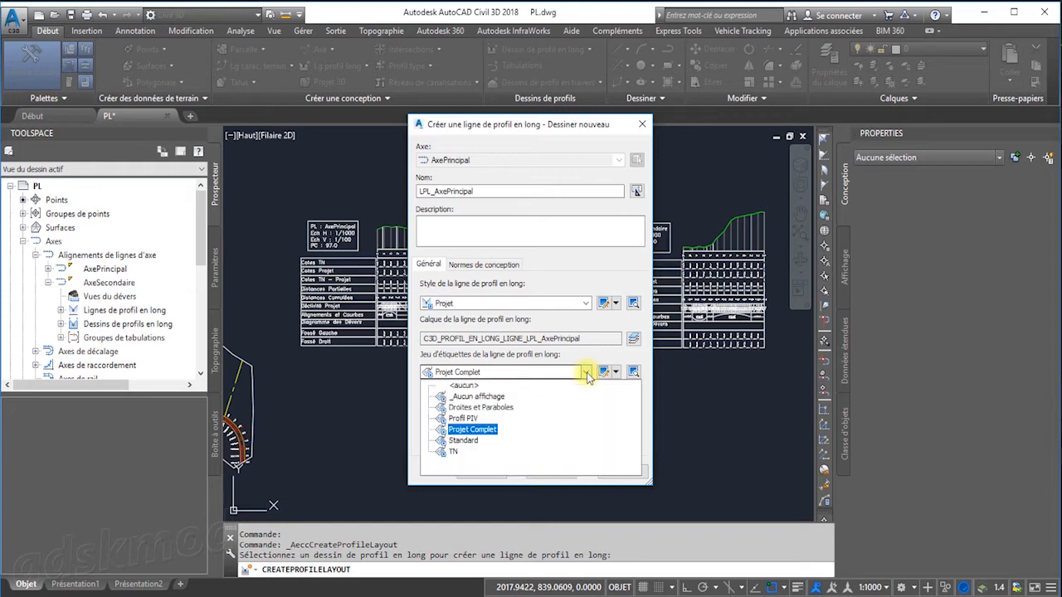
pyautogui.click(472, 430)
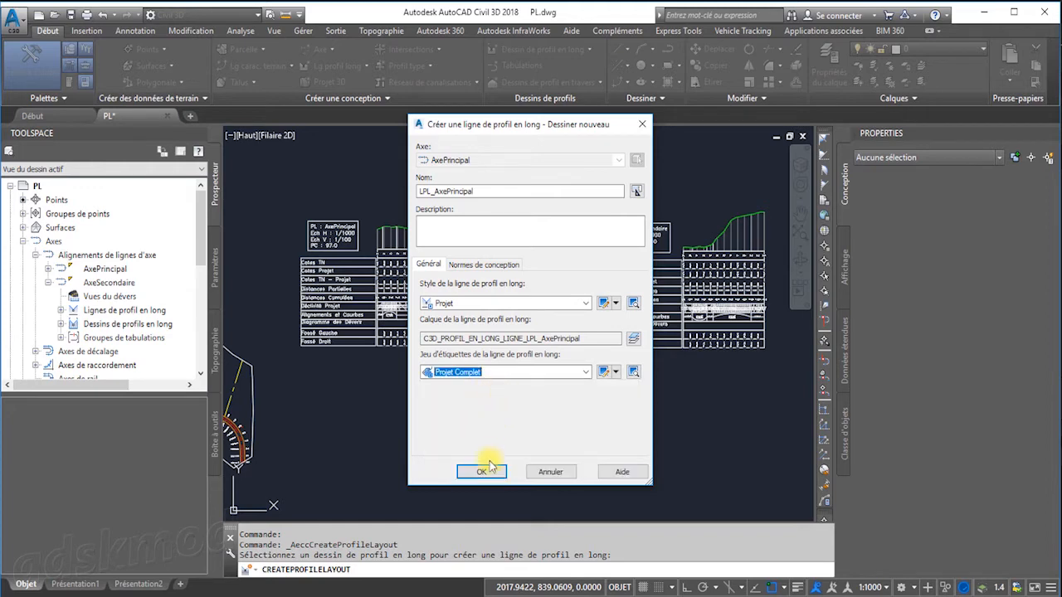
pyautogui.click(560, 372)
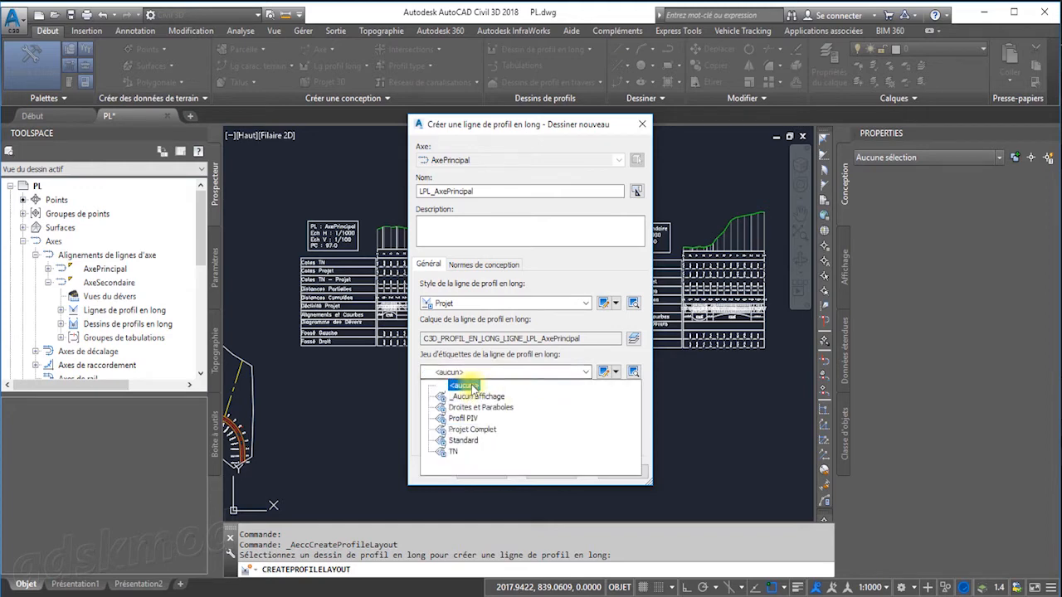
pyautogui.click(543, 309)
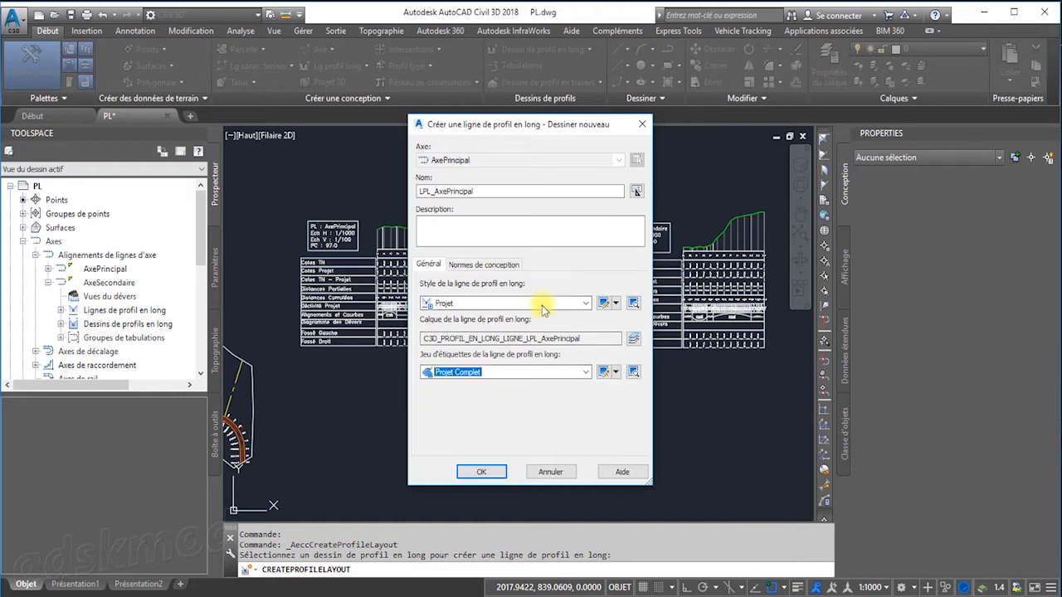
pyautogui.click(481, 472)
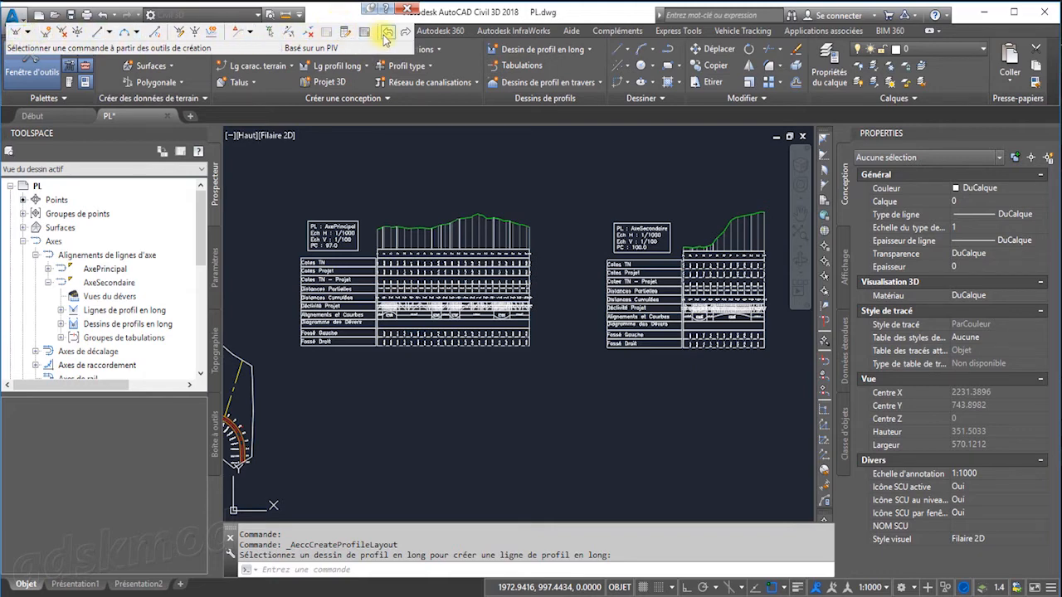
# Start drawing tangents without curves from the beginning of the green terrain line at P1 in the AxePrincipal view
pyautogui.click(29, 32)
pyautogui.click(28, 32)
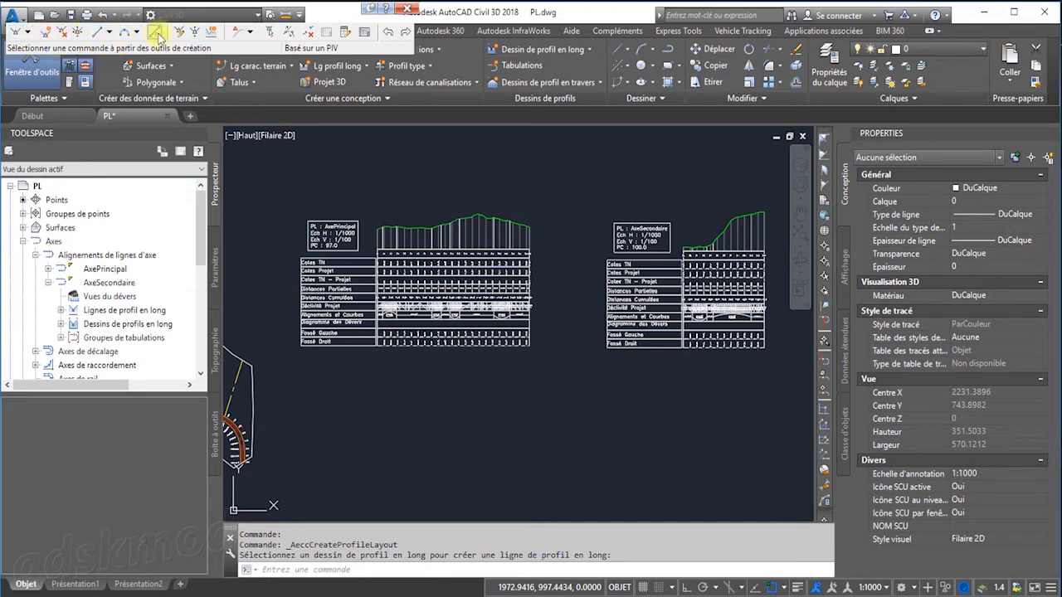
pyautogui.click(29, 32)
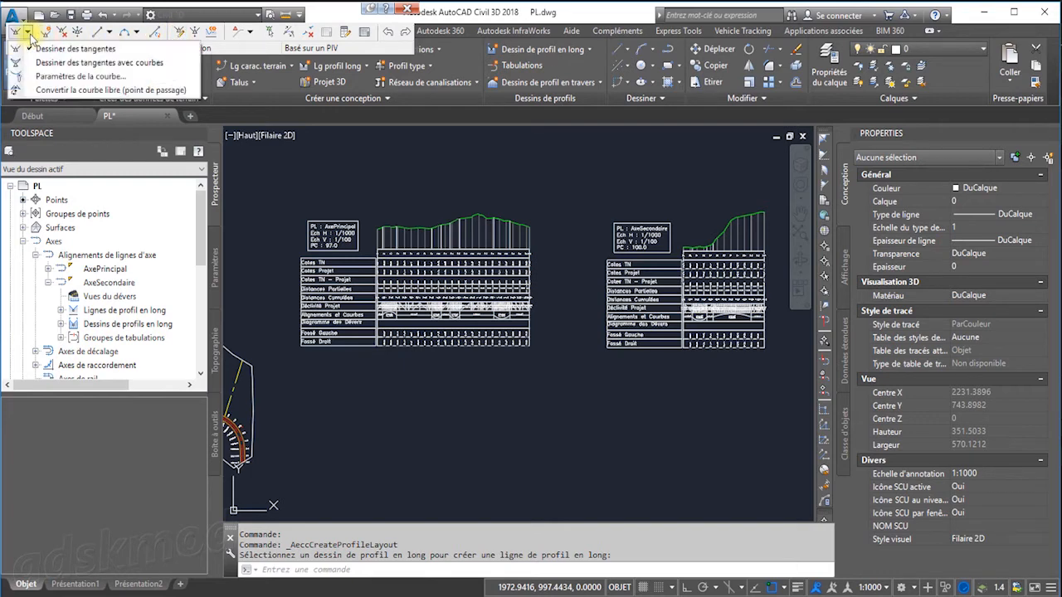
pyautogui.click(49, 48)
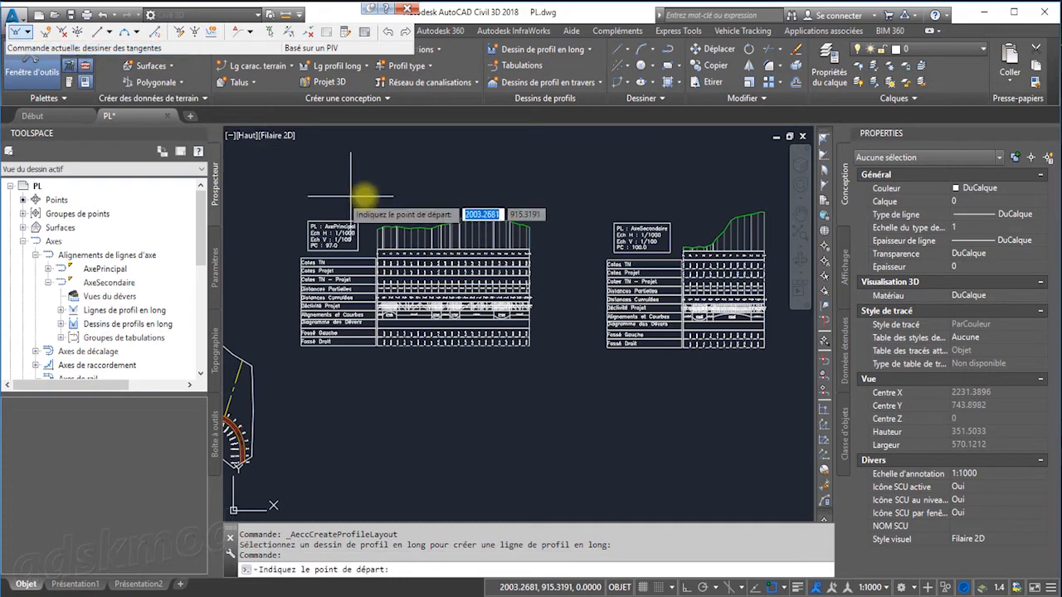
pyautogui.scroll(3, 404, 219)
pyautogui.scroll(2, 404, 219)
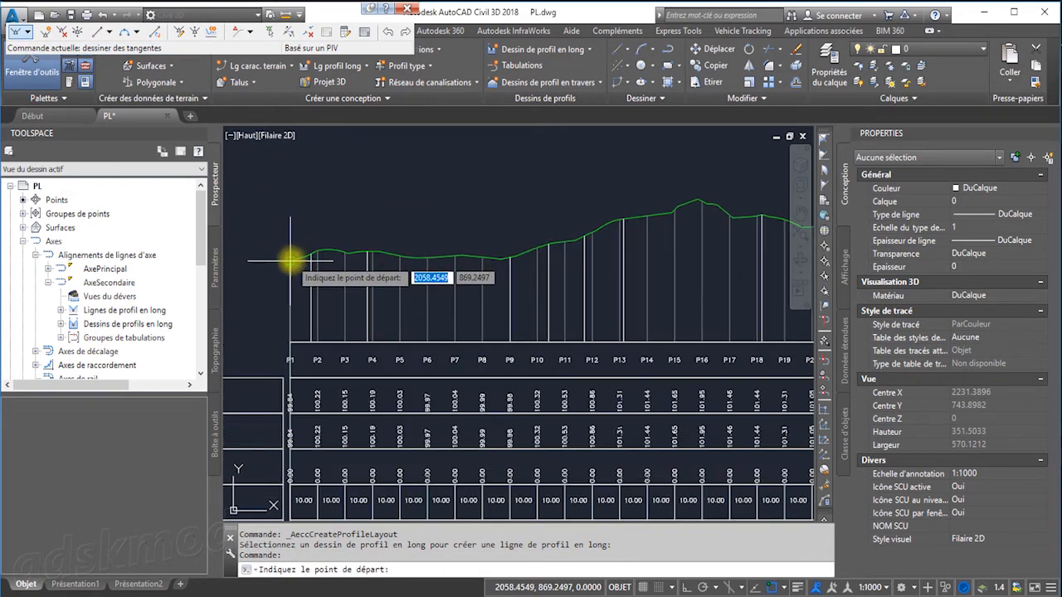
pyautogui.scroll(3, 291, 237)
pyautogui.click(289, 253)
# With object snap off, place tangent vertices near P9 at about PM 77.54 and on the terrain peak at about PM 148.69
pyautogui.scroll(-4, 327, 241)
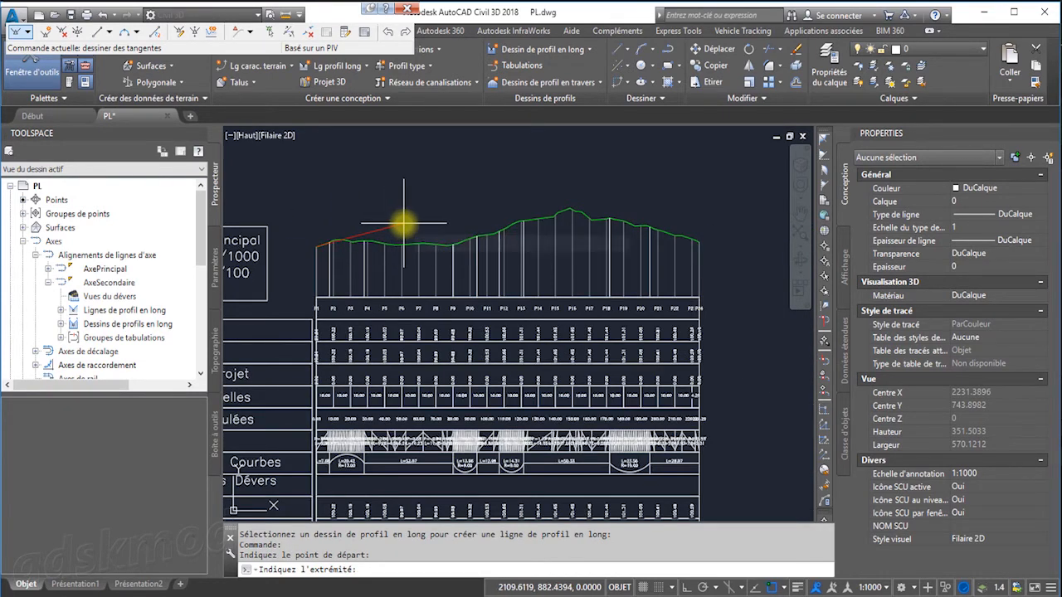
pyautogui.scroll(3, 439, 237)
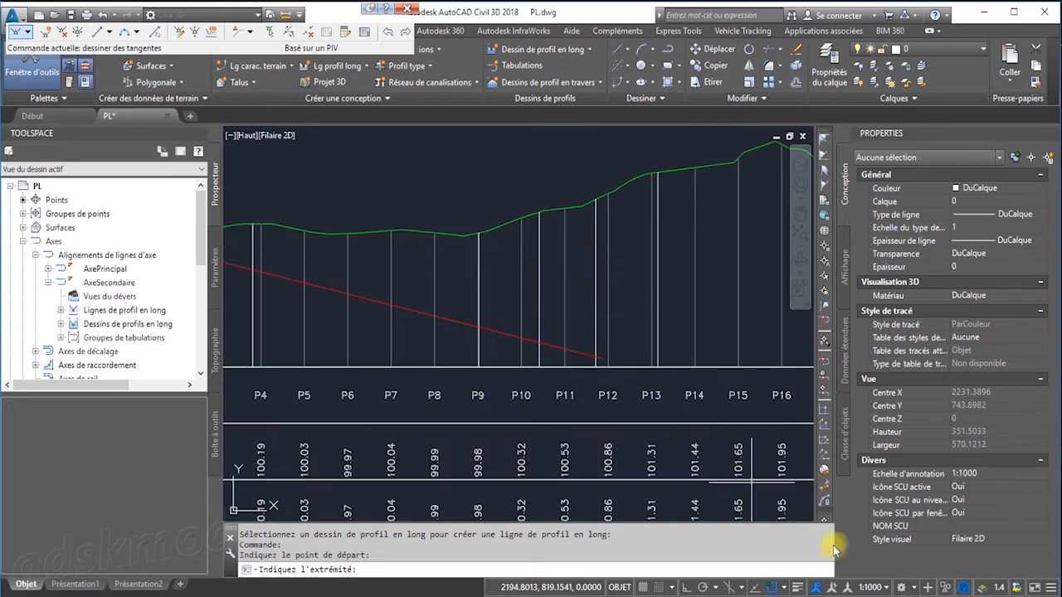
pyautogui.click(772, 588)
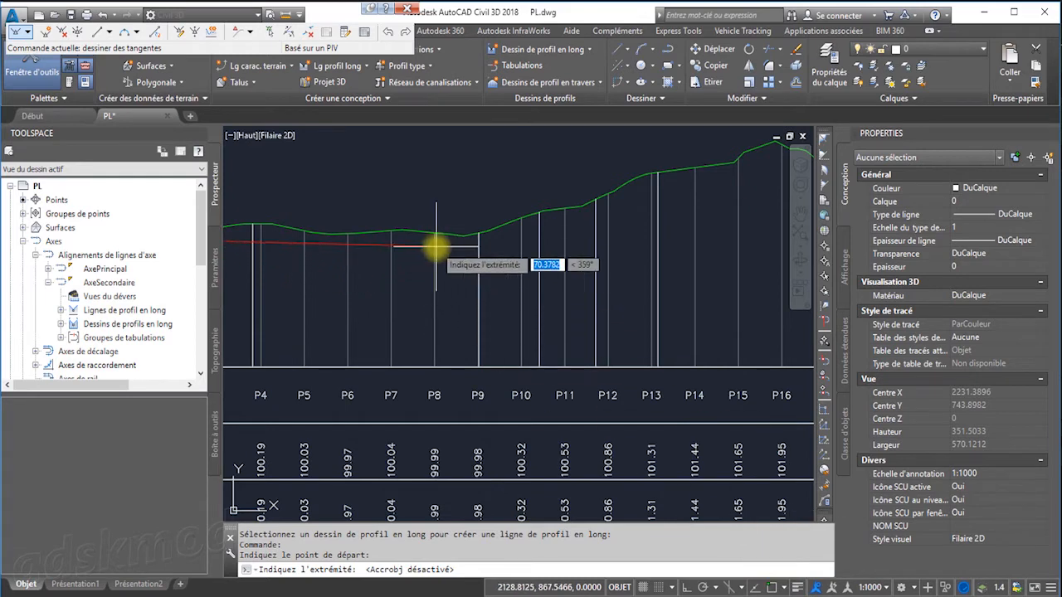
pyautogui.scroll(2, 464, 244)
pyautogui.scroll(-2, 469, 241)
pyautogui.scroll(-3, 474, 237)
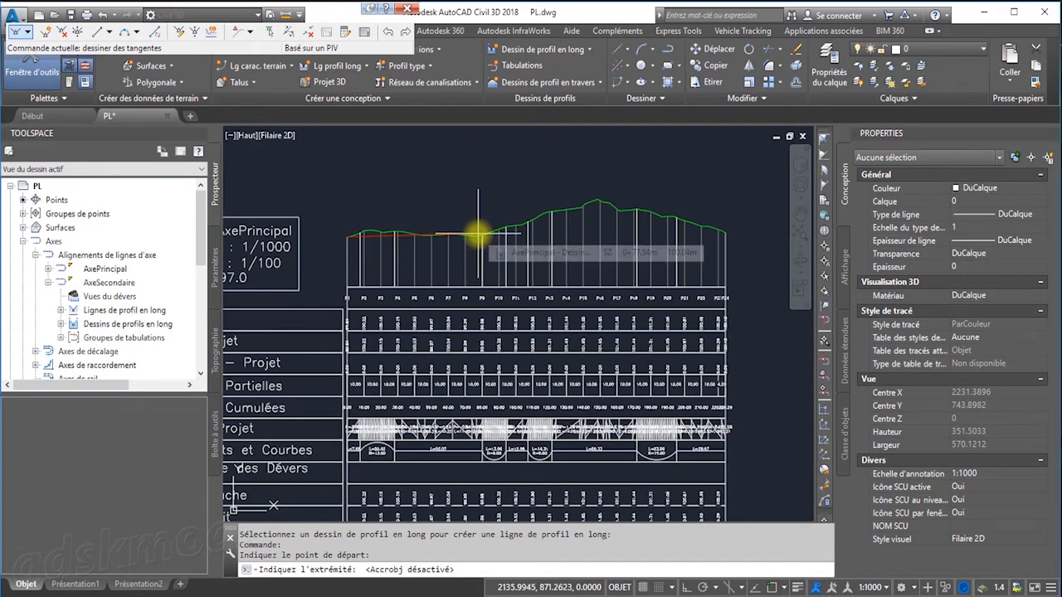
pyautogui.click(482, 235)
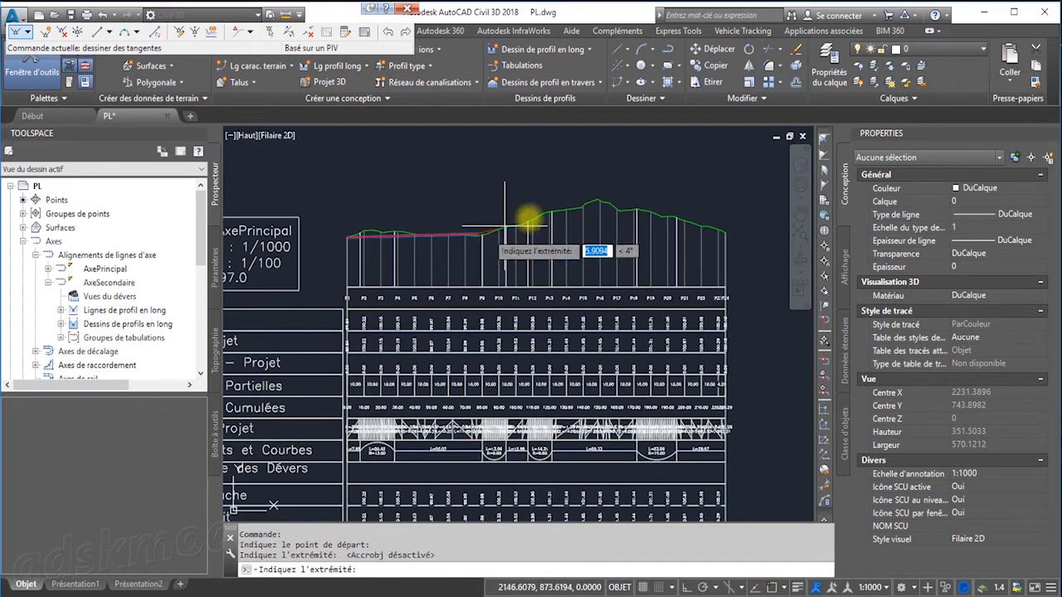
pyautogui.click(597, 200)
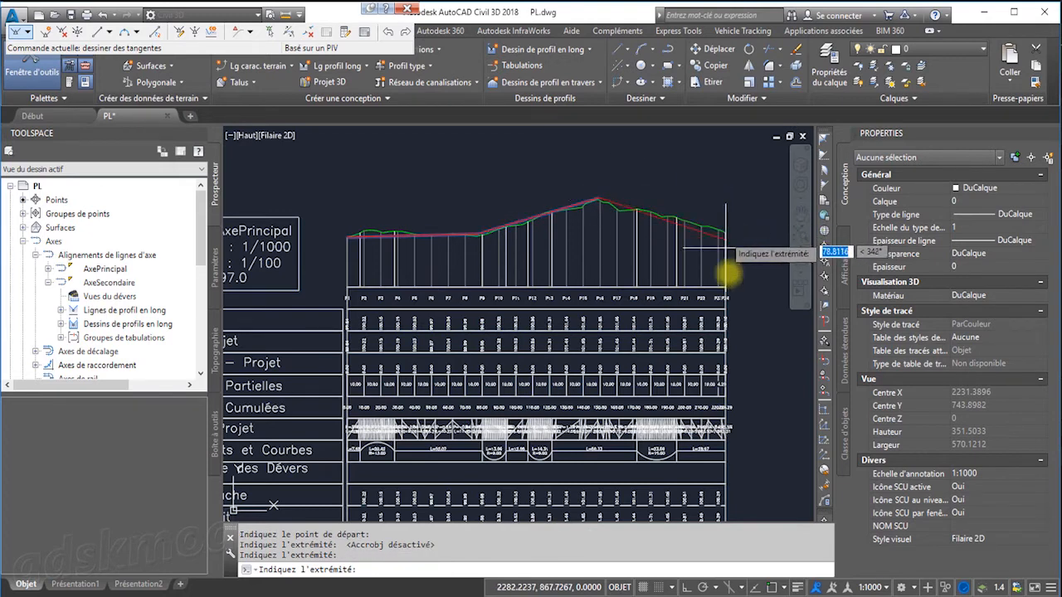
# Turn object snap back on, end the last tangent at the terrain line's end point, and finish the tangents
pyautogui.click(772, 588)
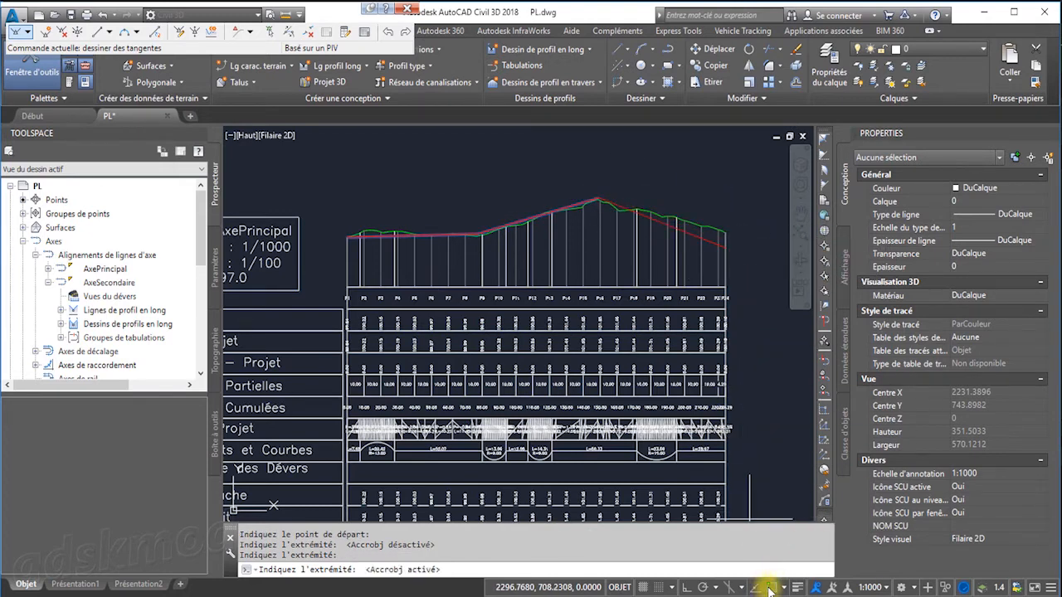
pyautogui.click(729, 227)
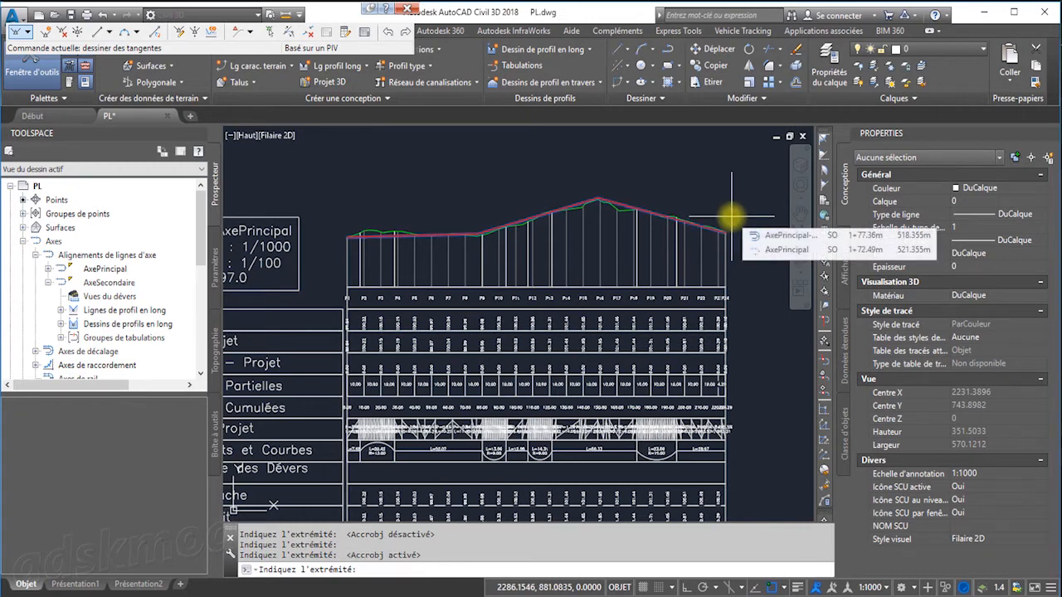
pyautogui.press('Return')
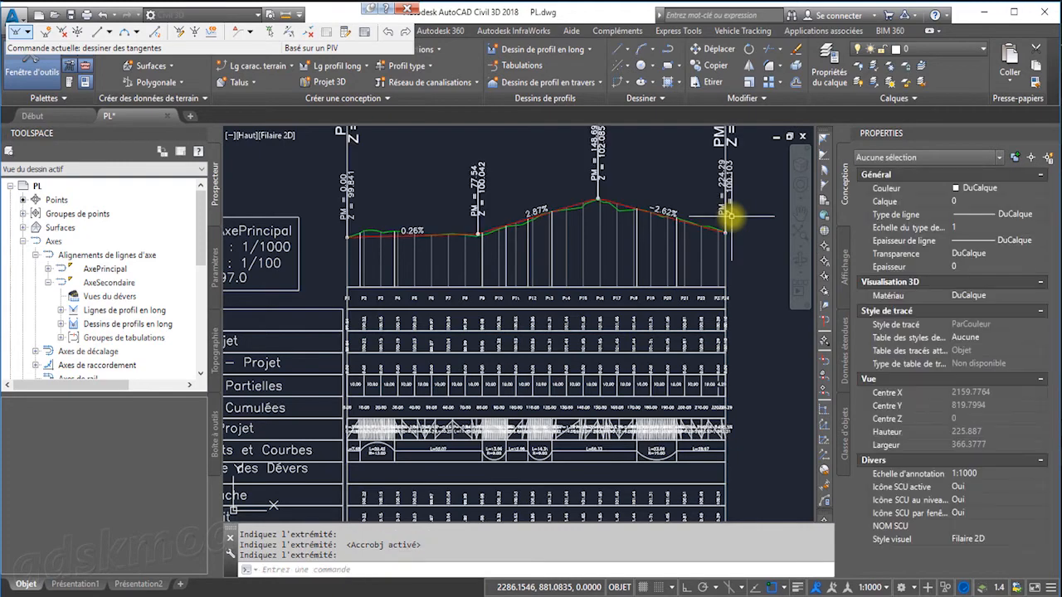
pyautogui.moveTo(727, 213); pyautogui.dragTo(726, 346, button='middle')
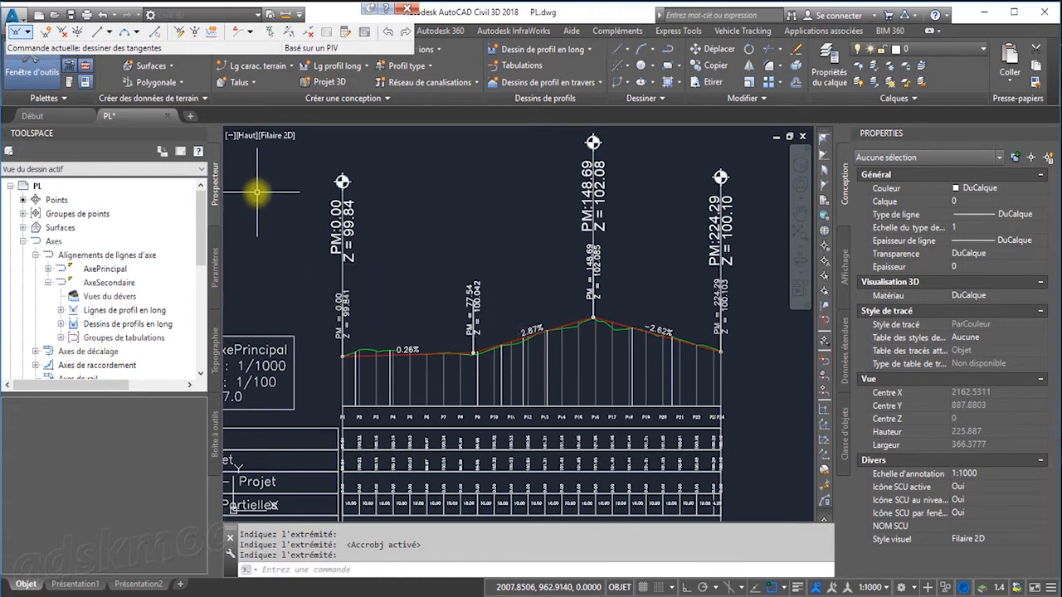
# Start a free parabolic vertical curve between the 0.26% and 2.87% tangents meeting at PM 77.54
pyautogui.click(136, 33)
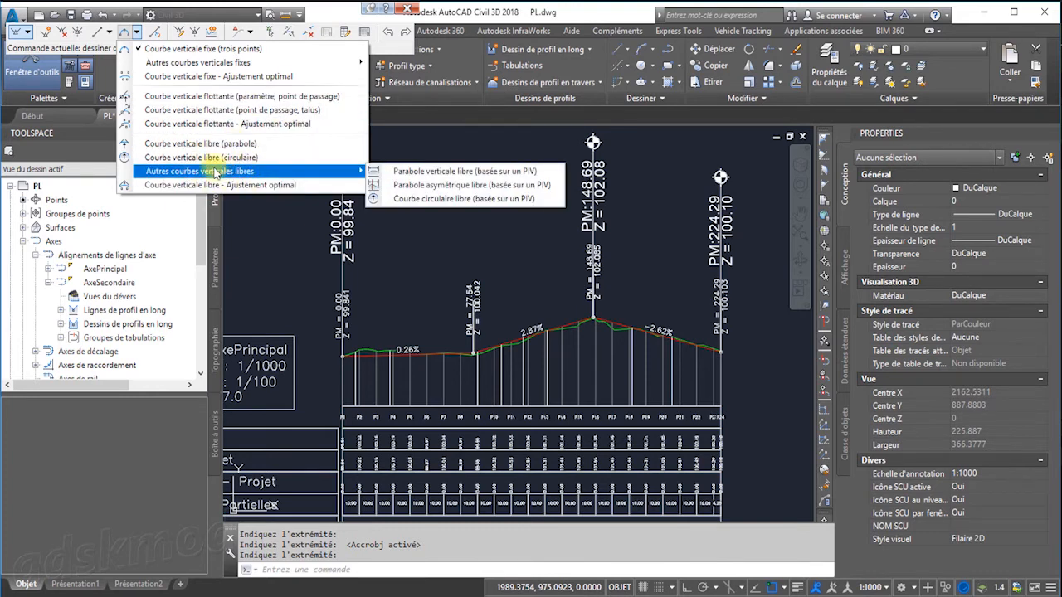
pyautogui.click(240, 149)
pyautogui.scroll(5, 457, 332)
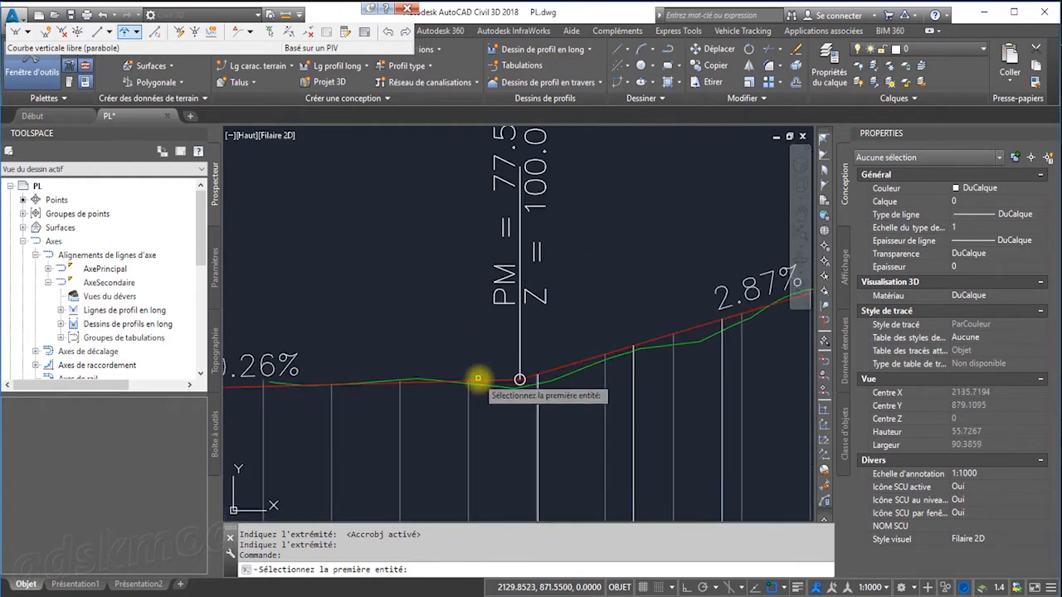
pyautogui.click(478, 380)
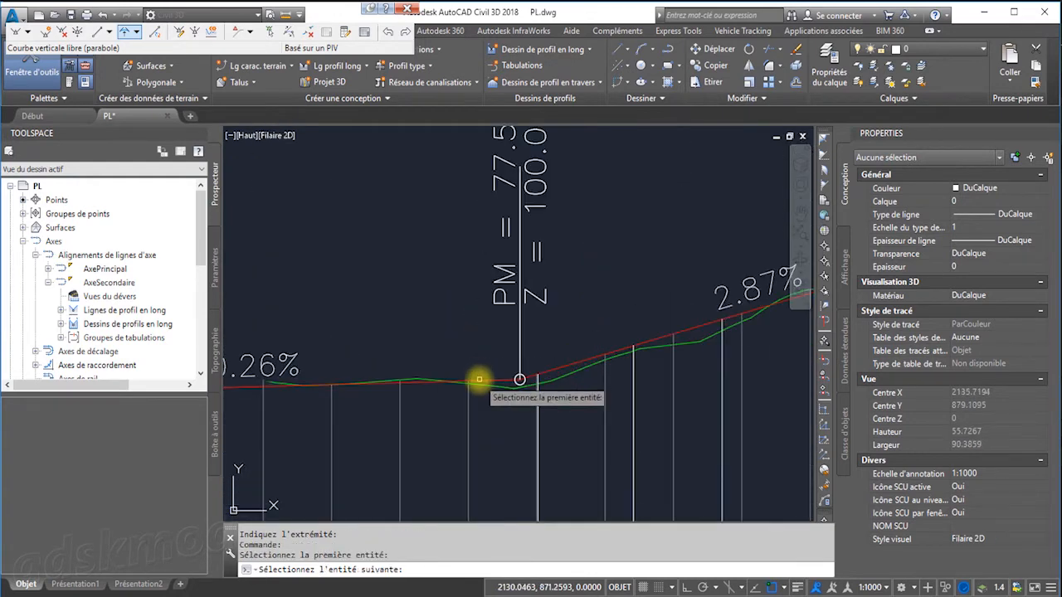
pyautogui.click(621, 350)
pyautogui.scroll(-4, 619, 345)
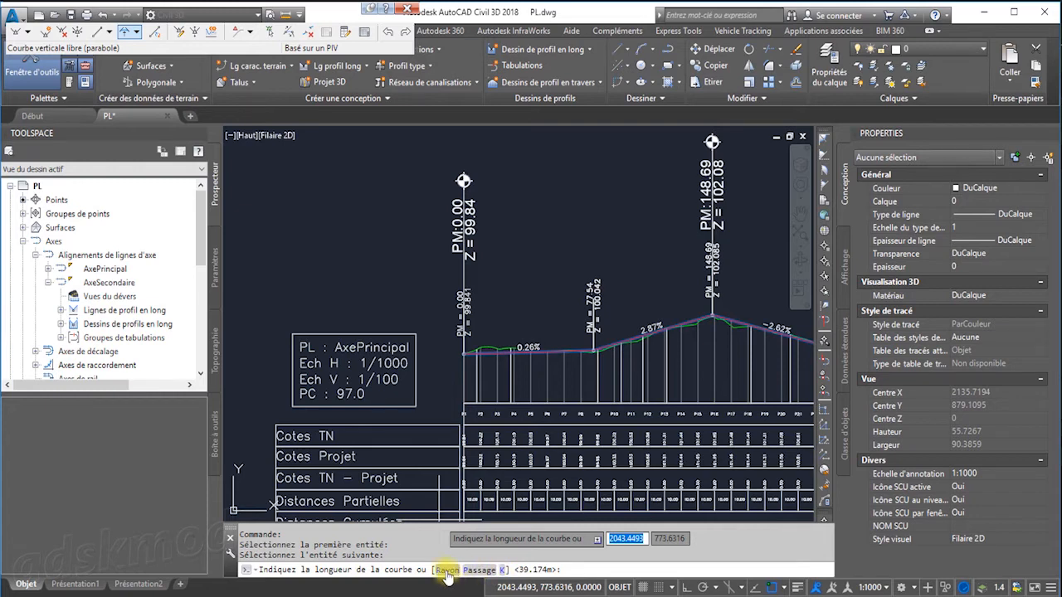
# Define this vertical curve by radius instead of length, using a radius of 750 m
pyautogui.click(446, 570)
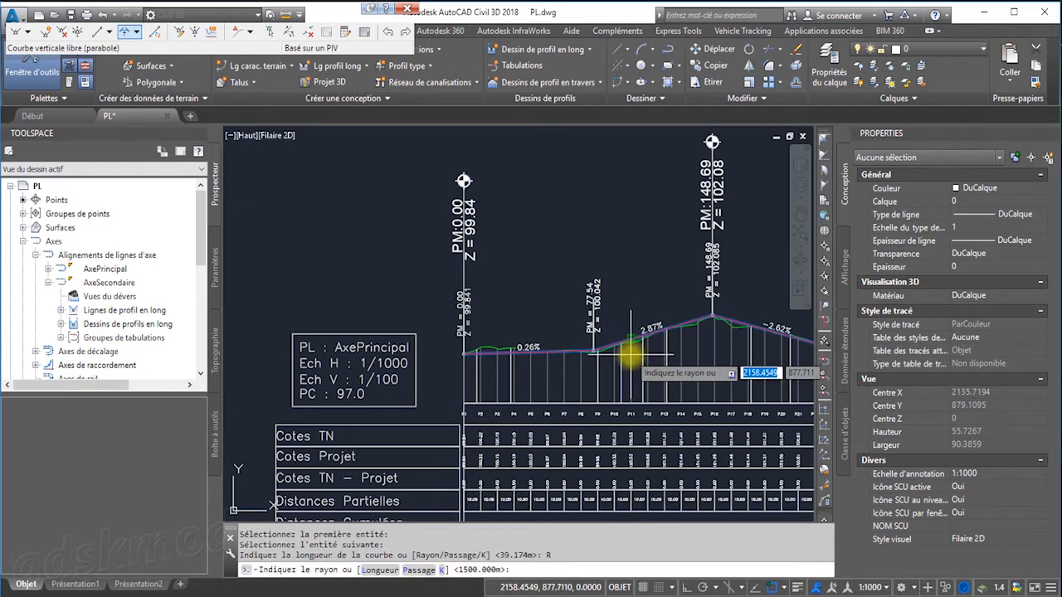
pyautogui.scroll(2, 632, 354)
pyautogui.scroll(2, 632, 354)
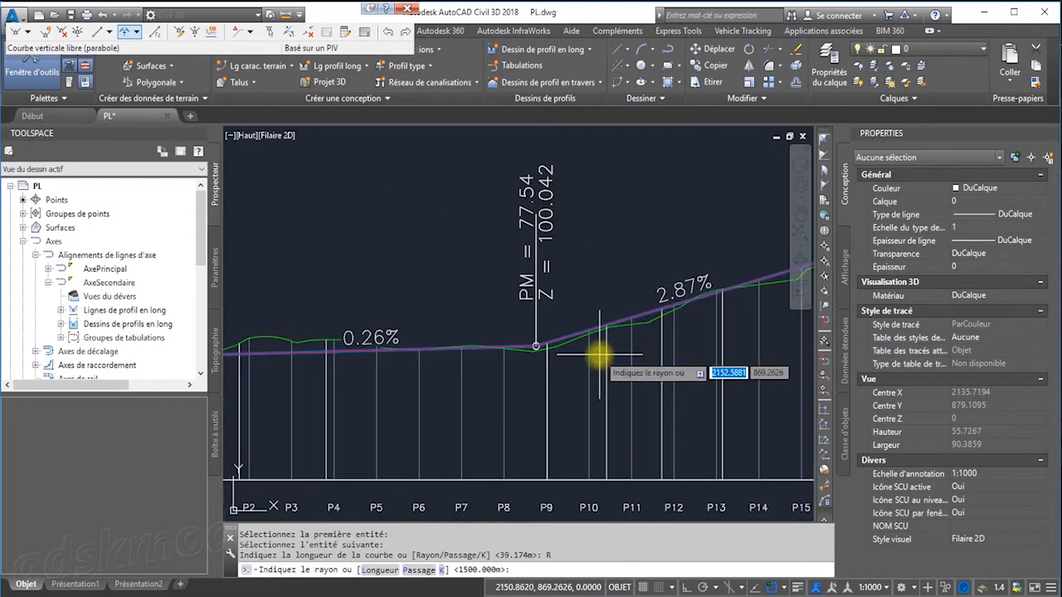
pyautogui.scroll(-3, 595, 355)
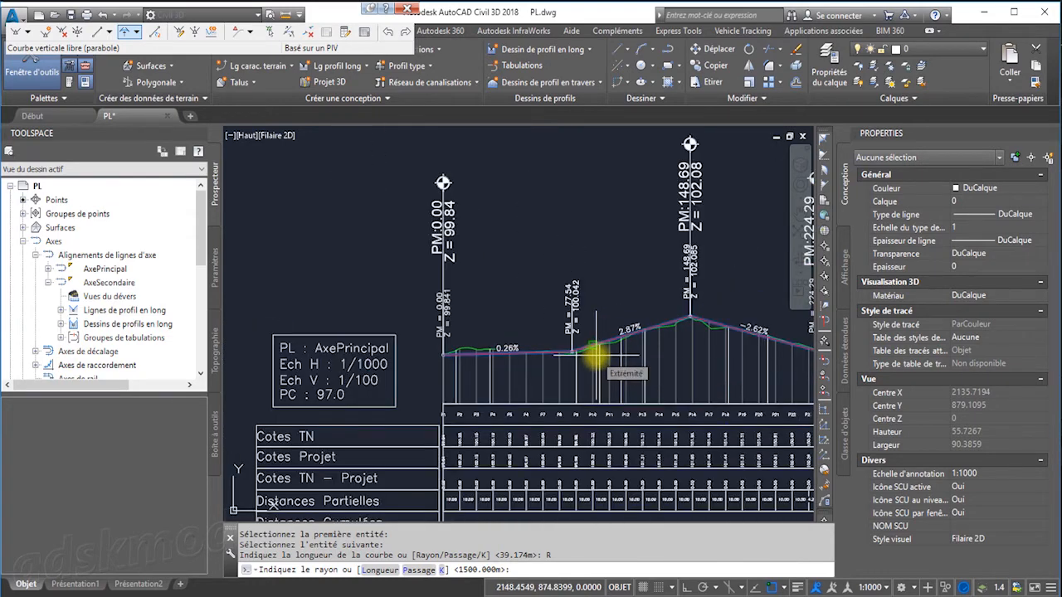
pyautogui.scroll(2, 550, 362)
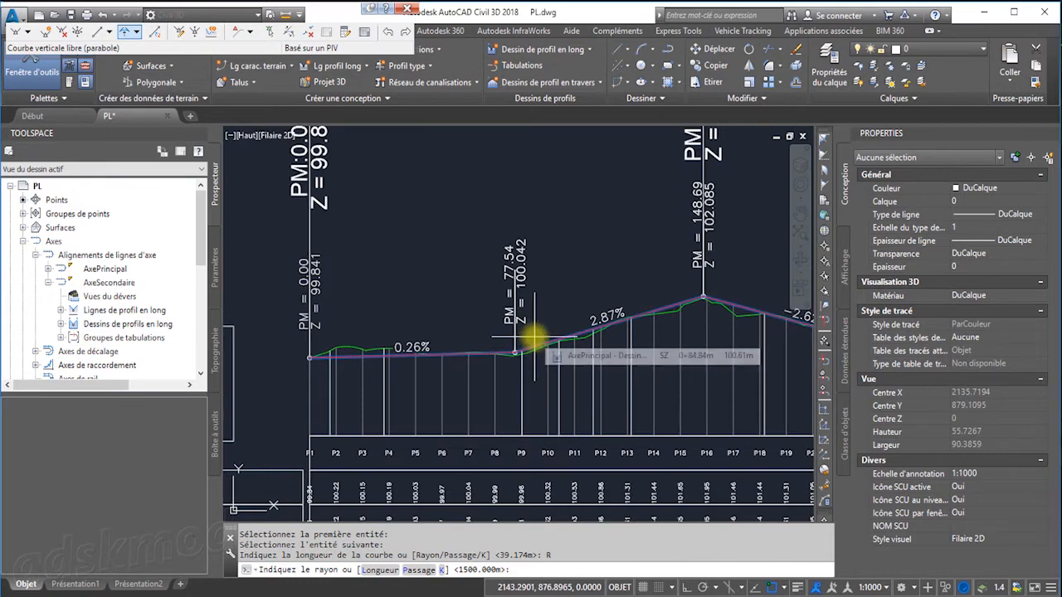
pyautogui.write('750')
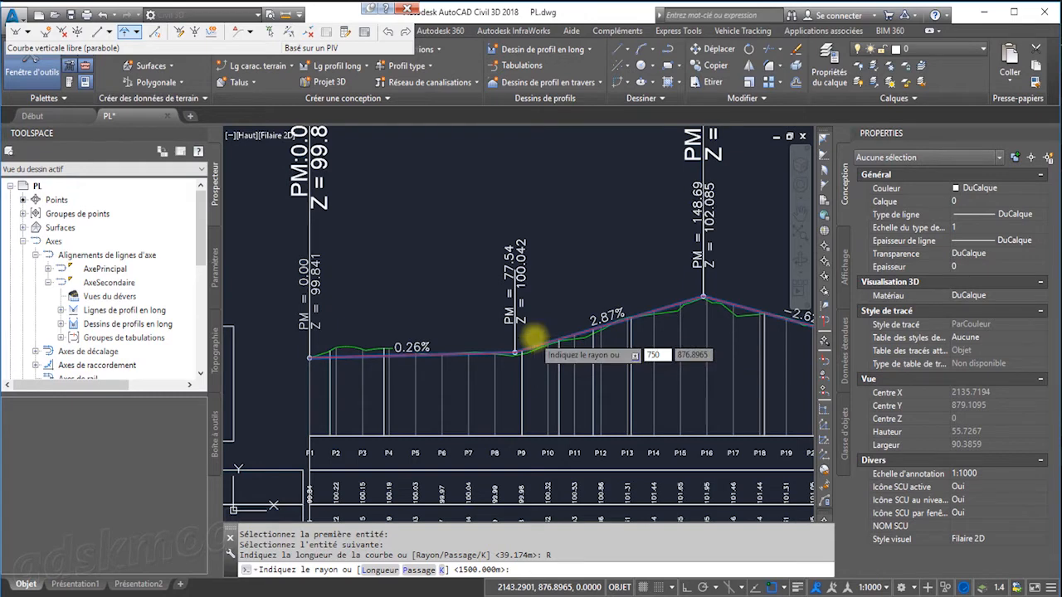
pyautogui.press('Return')
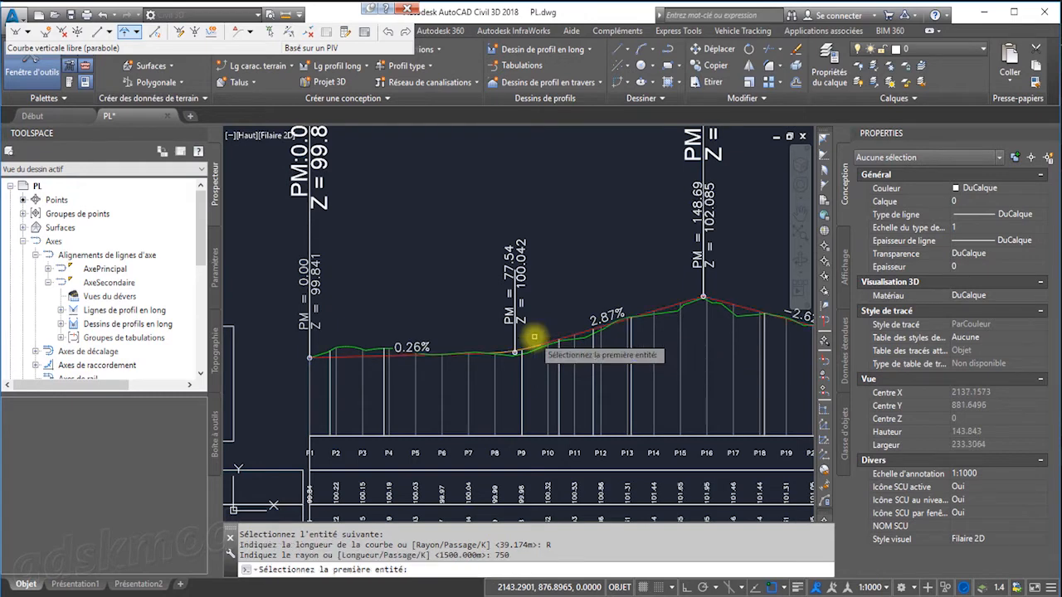
pyautogui.scroll(2, 531, 350)
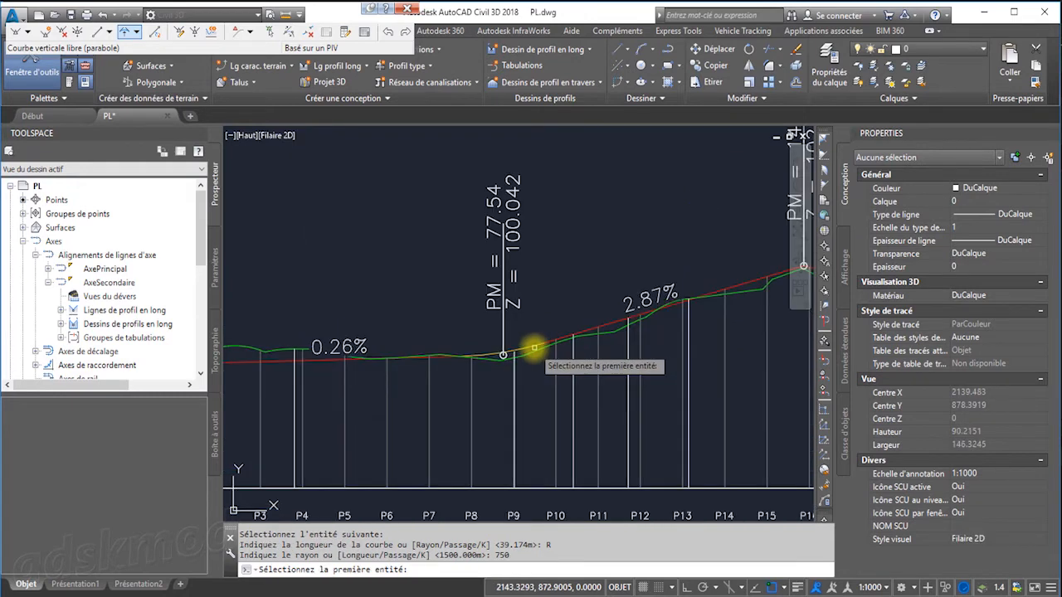
pyautogui.scroll(-2, 531, 349)
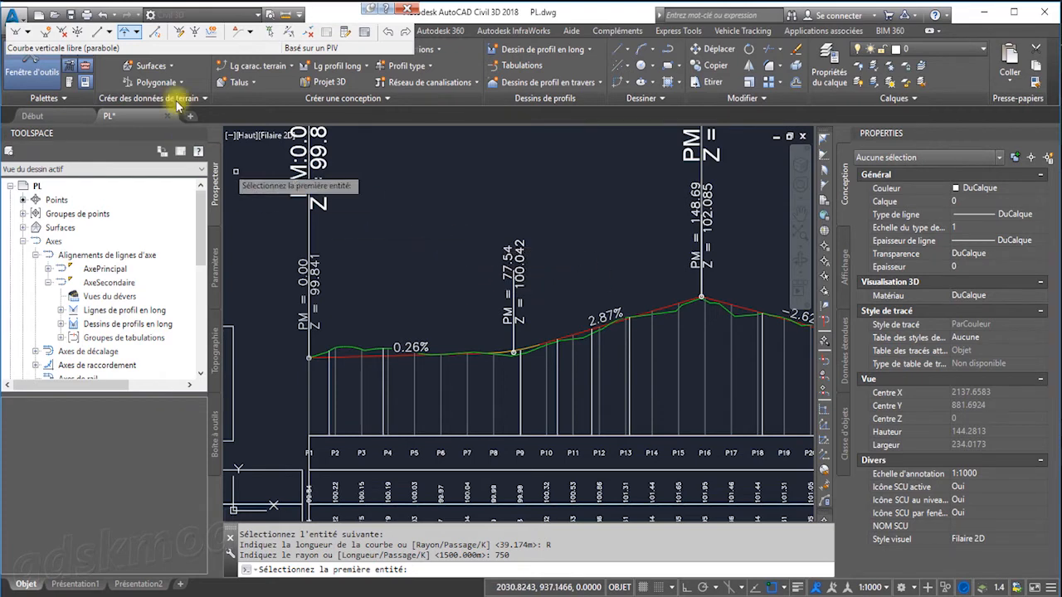
# Add a free parabolic vertical curve of radius 1500 m between the 2.87% and −2.62% tangents, and end the command
pyautogui.moveTo(645, 273)
pyautogui.mouseDown(button='middle')
pyautogui.moveTo(467, 275)
pyautogui.moveTo(453, 291)
pyautogui.mouseUp(button='middle')
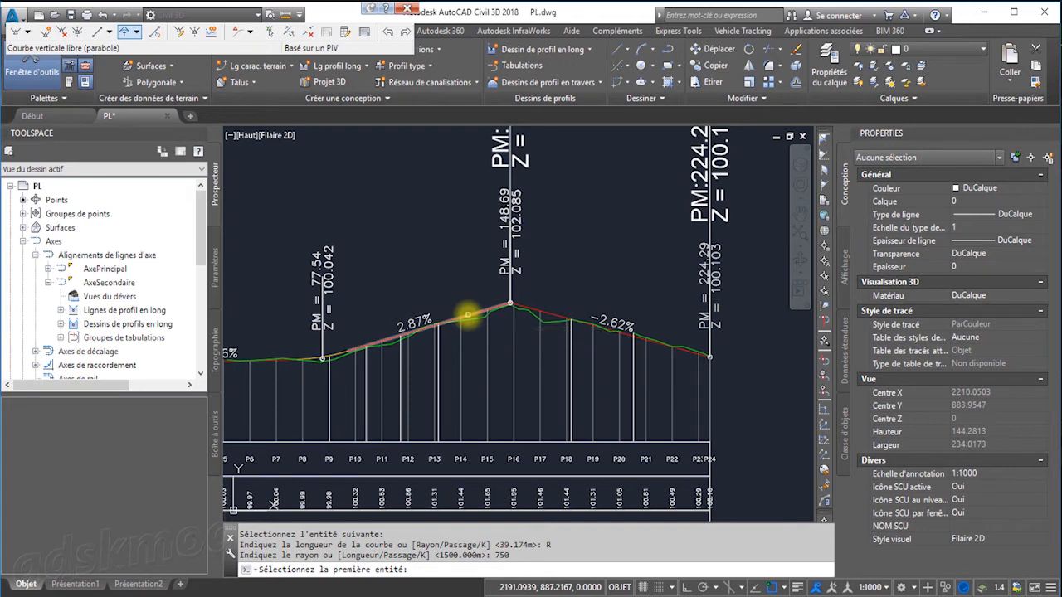
pyautogui.click(465, 316)
pyautogui.click(551, 309)
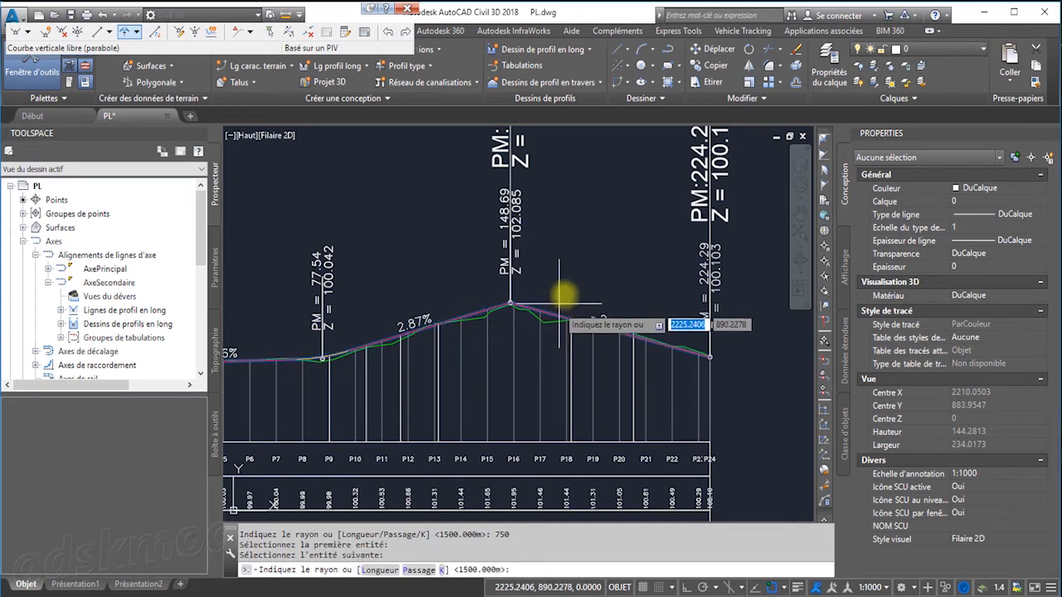
pyautogui.write('1500')
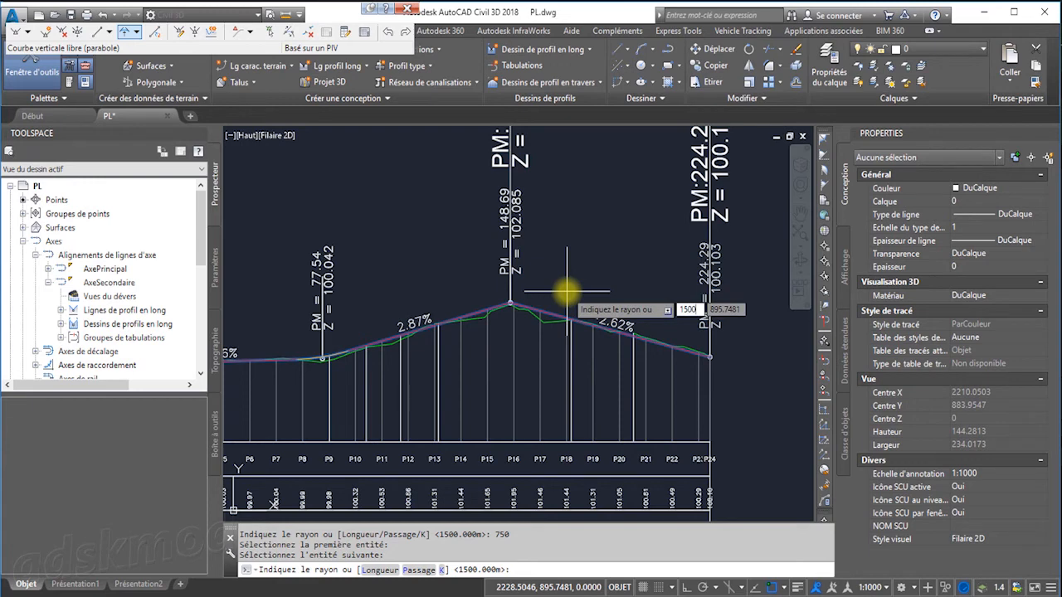
pyautogui.press('Return')
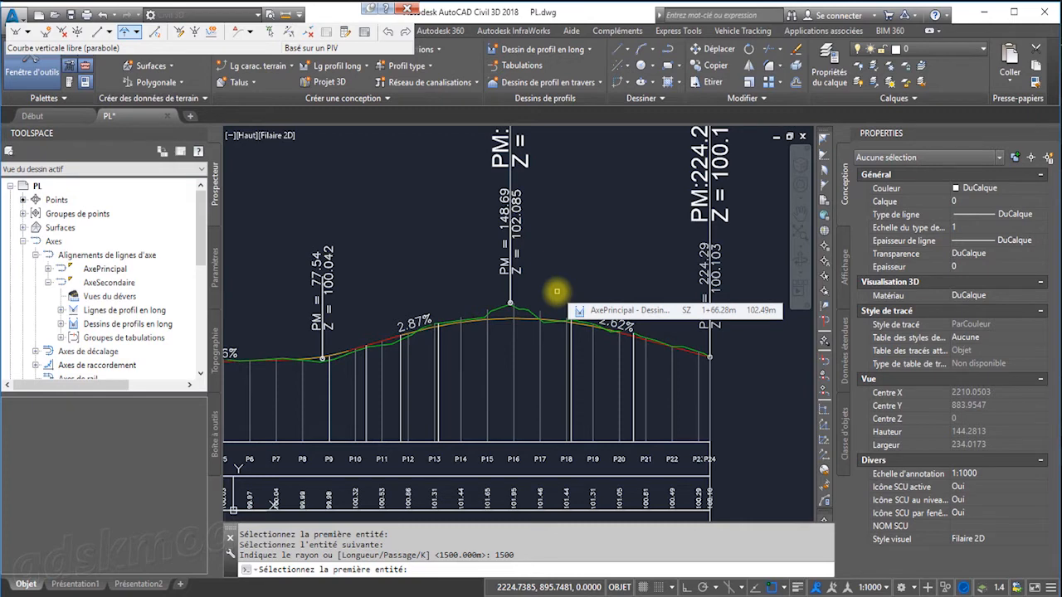
pyautogui.press('Escape')
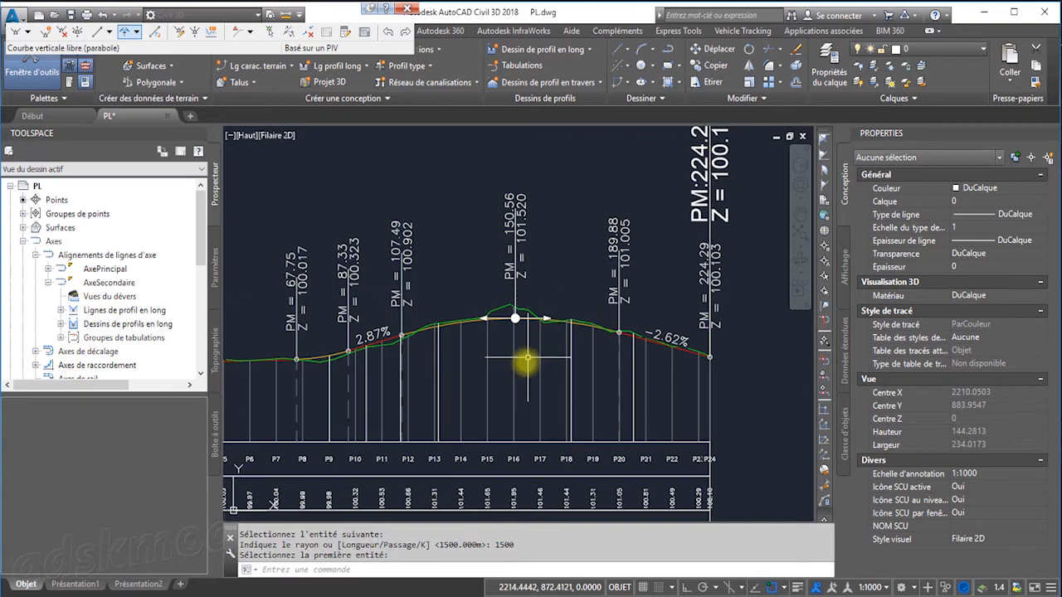
# Delete the PM and Z station and elevation label groups above the AxePrincipal design profile
pyautogui.moveTo(526, 358)
pyautogui.mouseDown(button='middle')
pyautogui.moveTo(672, 382)
pyautogui.moveTo(564, 384)
pyautogui.moveTo(426, 365)
pyautogui.moveTo(630, 338)
pyautogui.mouseUp(button='middle')
pyautogui.moveTo(491, 351)
pyautogui.mouseDown(button='middle')
pyautogui.moveTo(485, 409)
pyautogui.moveTo(487, 339)
pyautogui.mouseUp(button='middle')
pyautogui.scroll(-4, 490, 334)
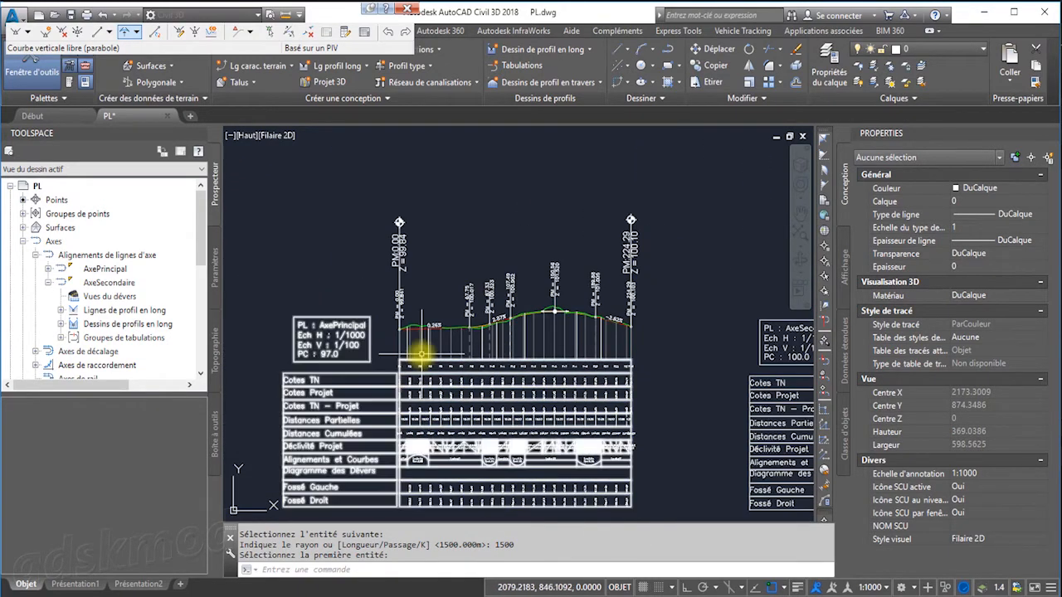
pyautogui.scroll(2, 422, 351)
pyautogui.moveTo(522, 335); pyautogui.dragTo(465, 407, button='middle')
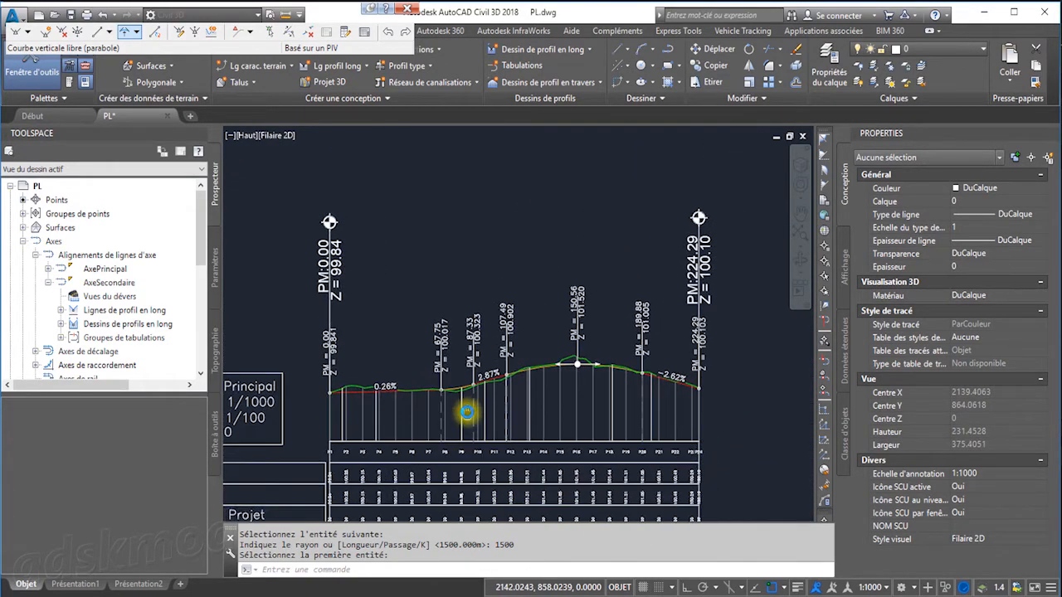
pyautogui.click(733, 333)
pyautogui.click(298, 282)
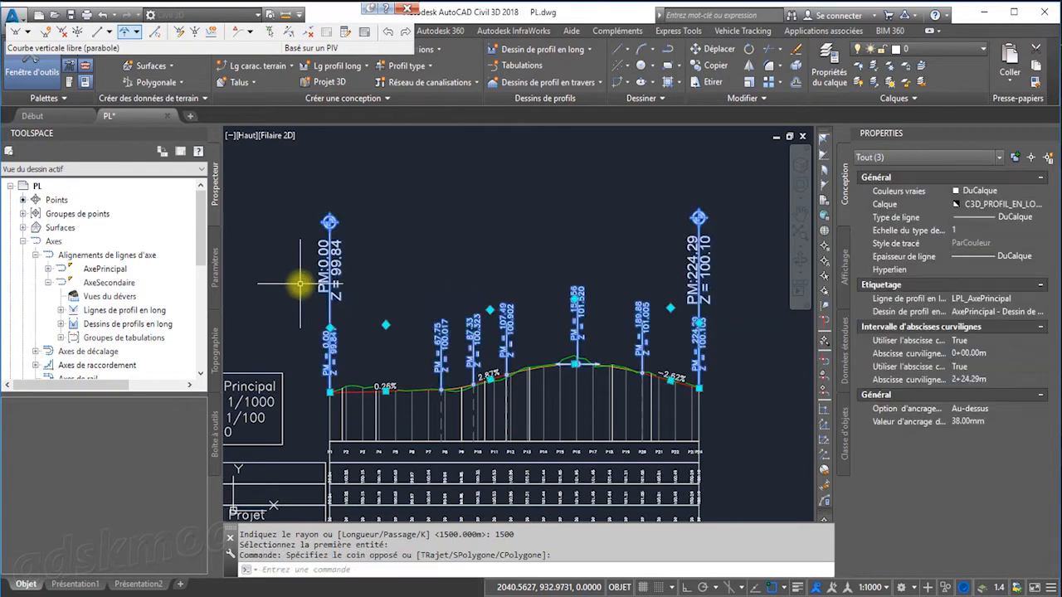
pyautogui.press('Delete')
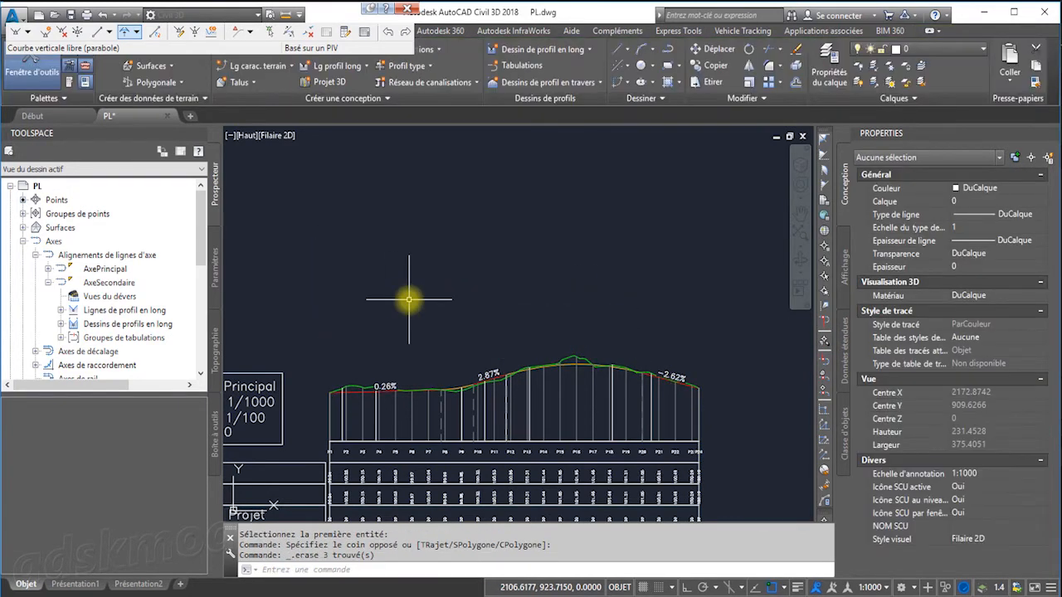
# Delete the slope percentage labels along the design profile, and undo that deletion
pyautogui.click(494, 363)
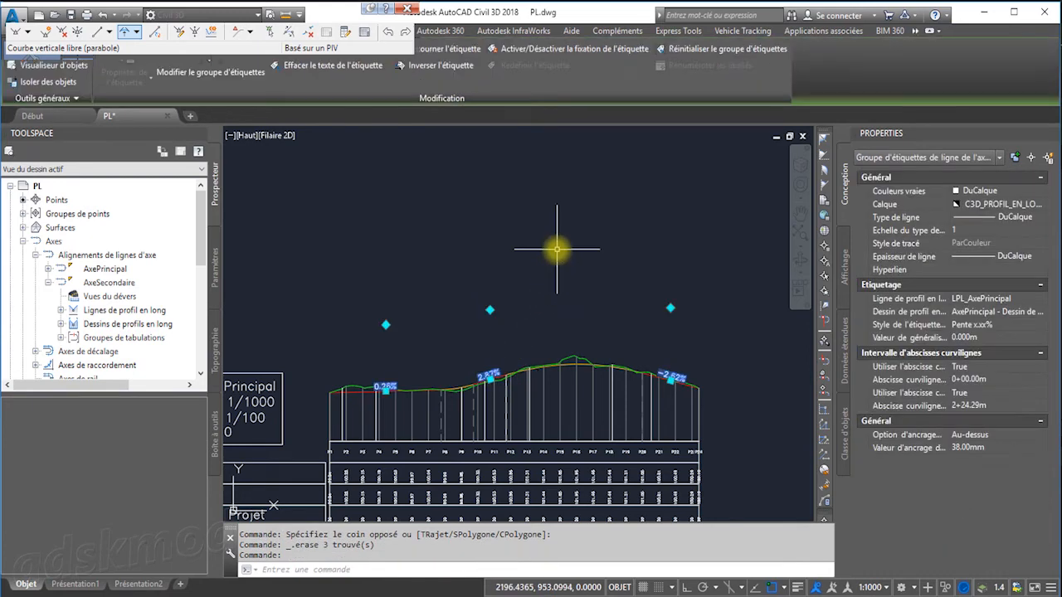
pyautogui.press('Delete')
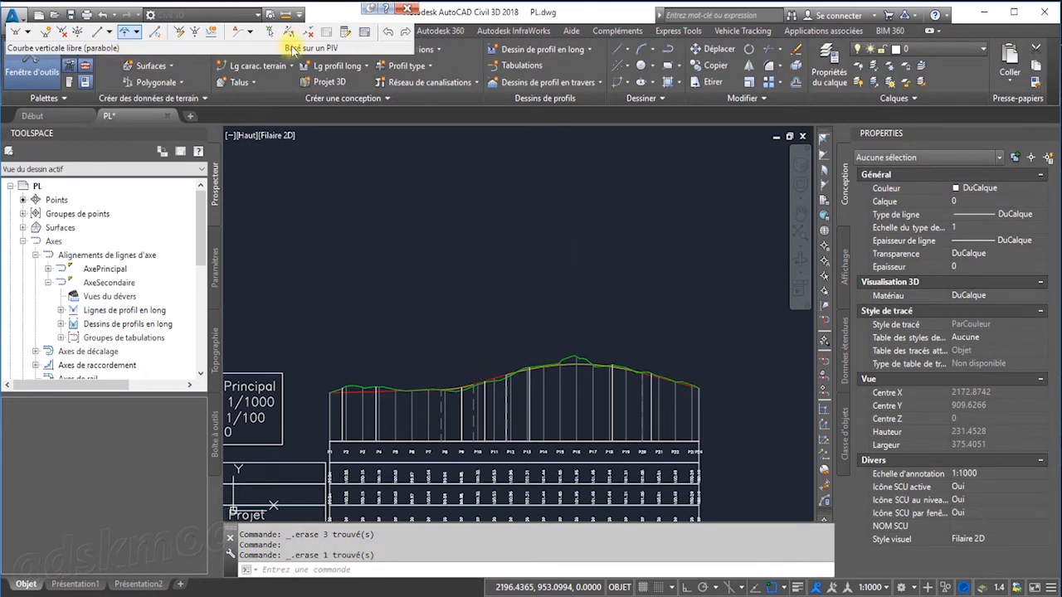
pyautogui.click(388, 31)
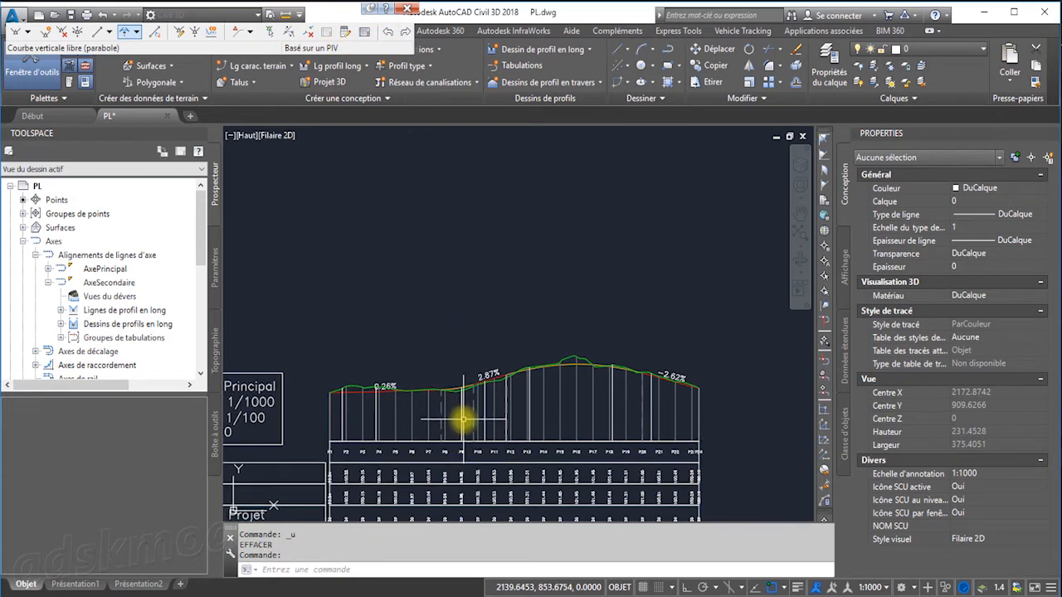
# Stretch the design profile's vertical intersection point near P9 downward below the terrain line, at about PM 78, and clear the selection
pyautogui.scroll(4, 369, 392)
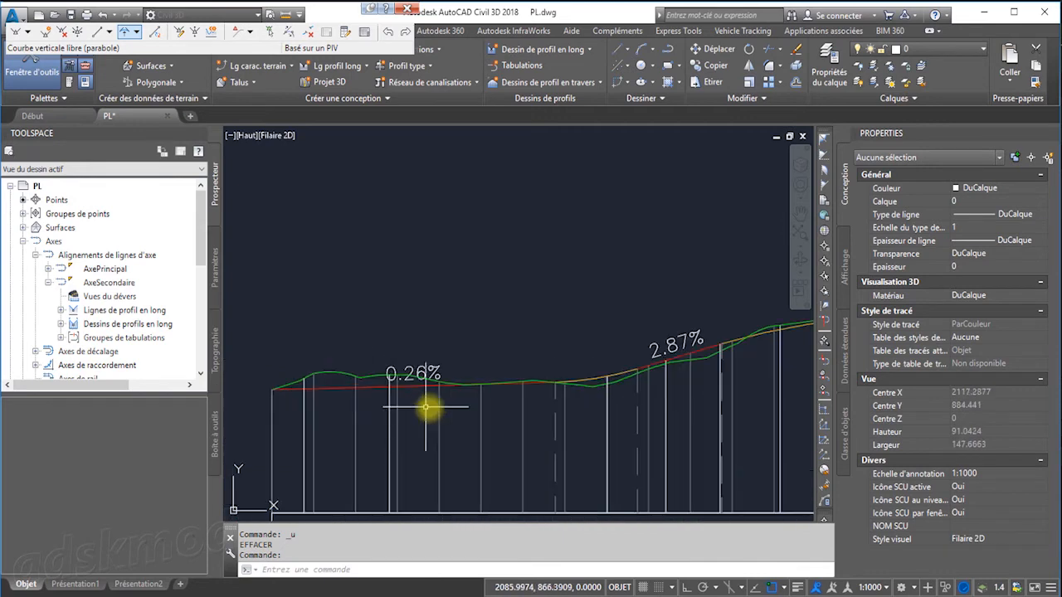
pyautogui.scroll(-2, 490, 406)
pyautogui.scroll(2, 500, 382)
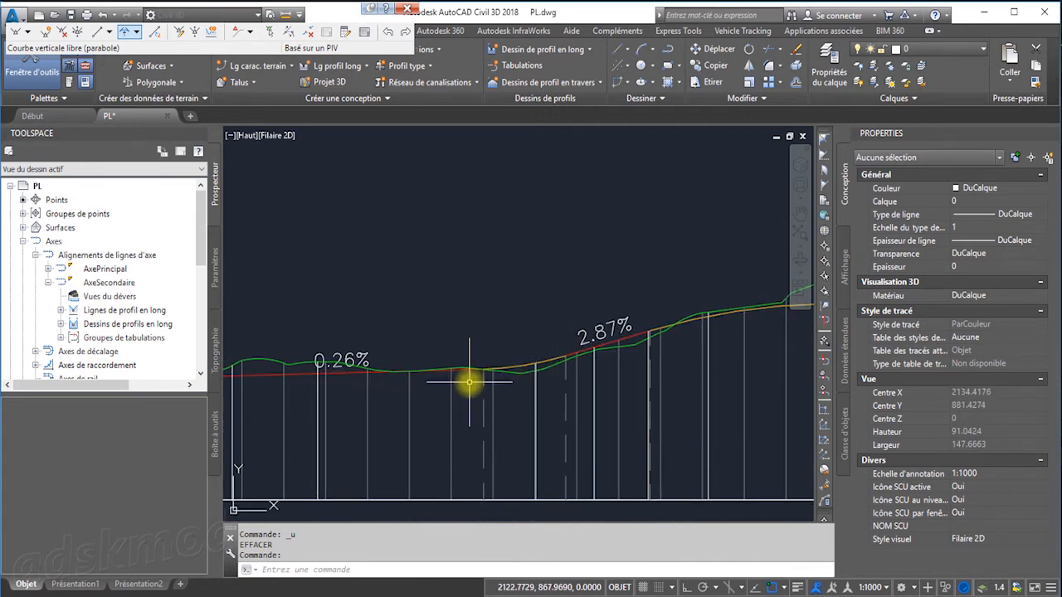
pyautogui.click(572, 355)
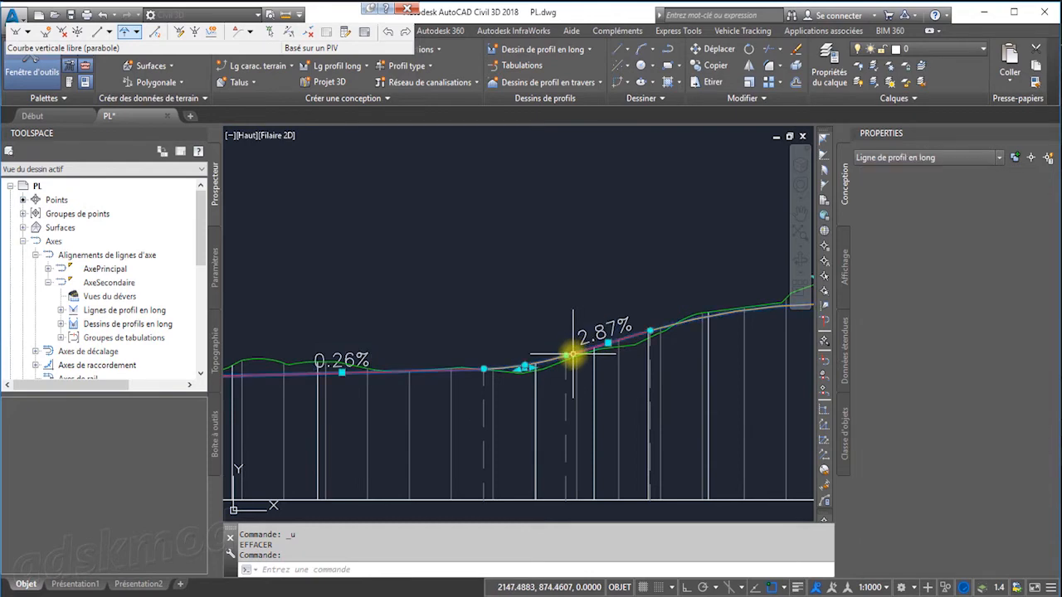
pyautogui.scroll(-4, 565, 360)
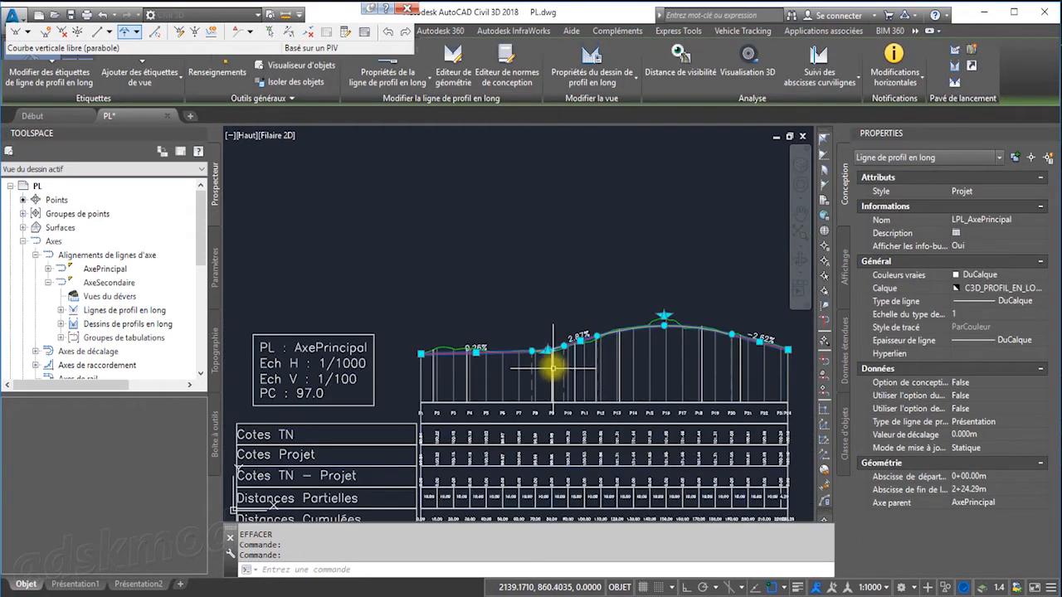
pyautogui.scroll(4, 552, 368)
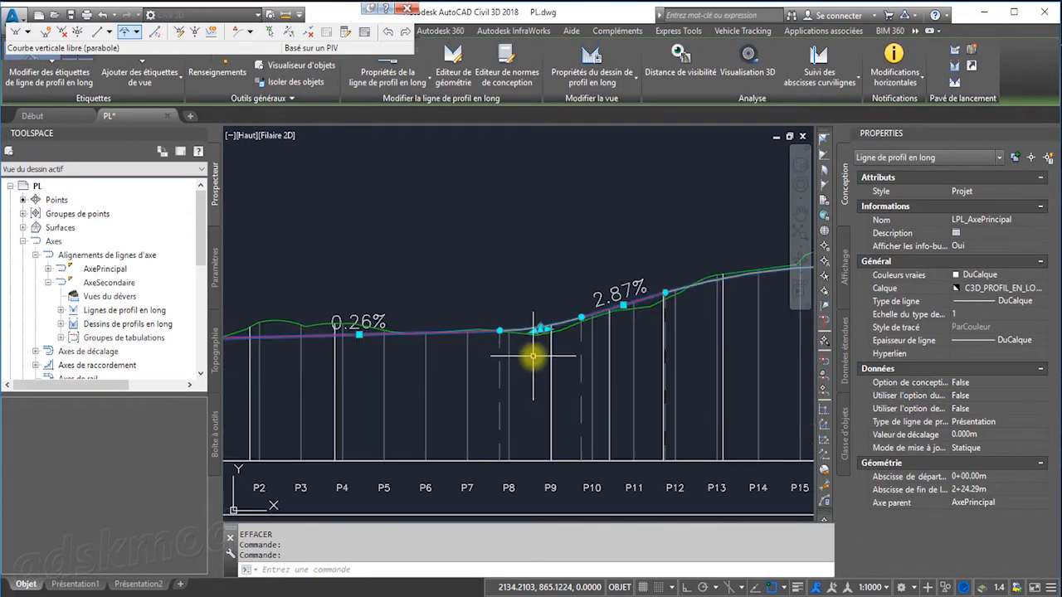
pyautogui.scroll(-2, 533, 355)
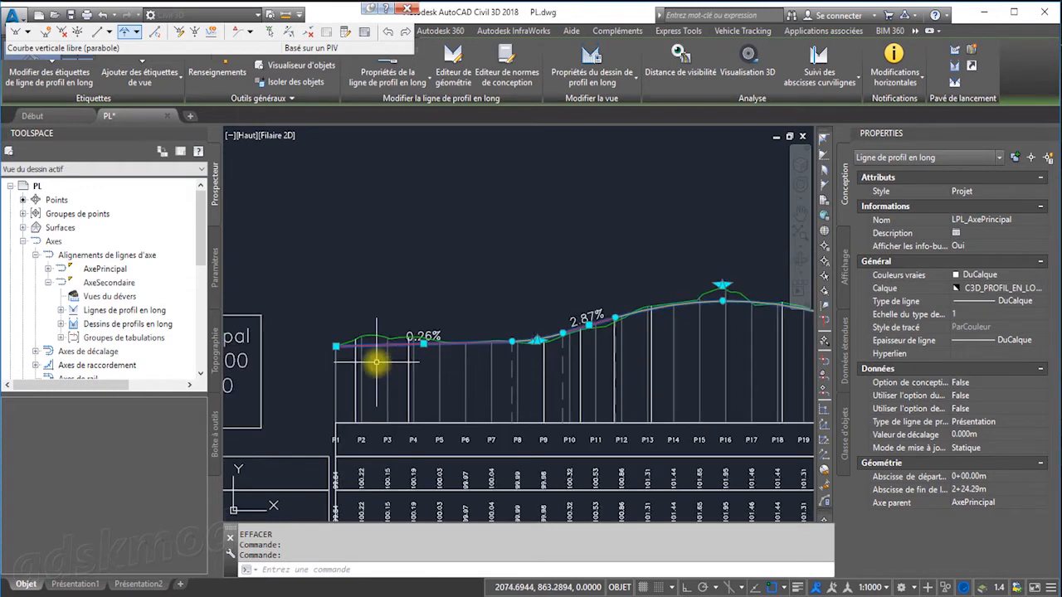
pyautogui.scroll(2, 610, 340)
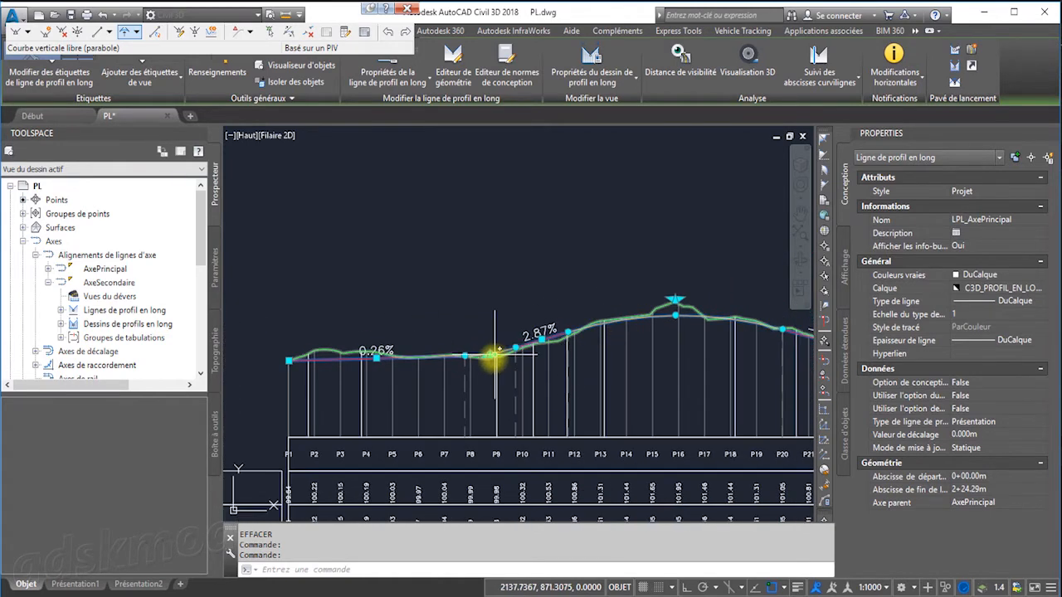
pyautogui.scroll(2, 481, 362)
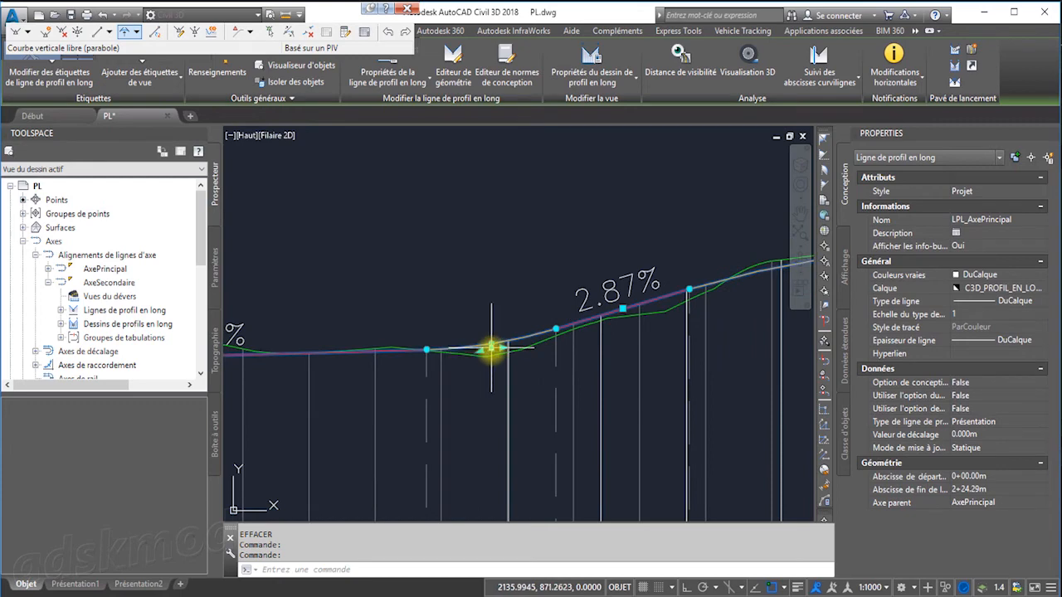
pyautogui.click(492, 347)
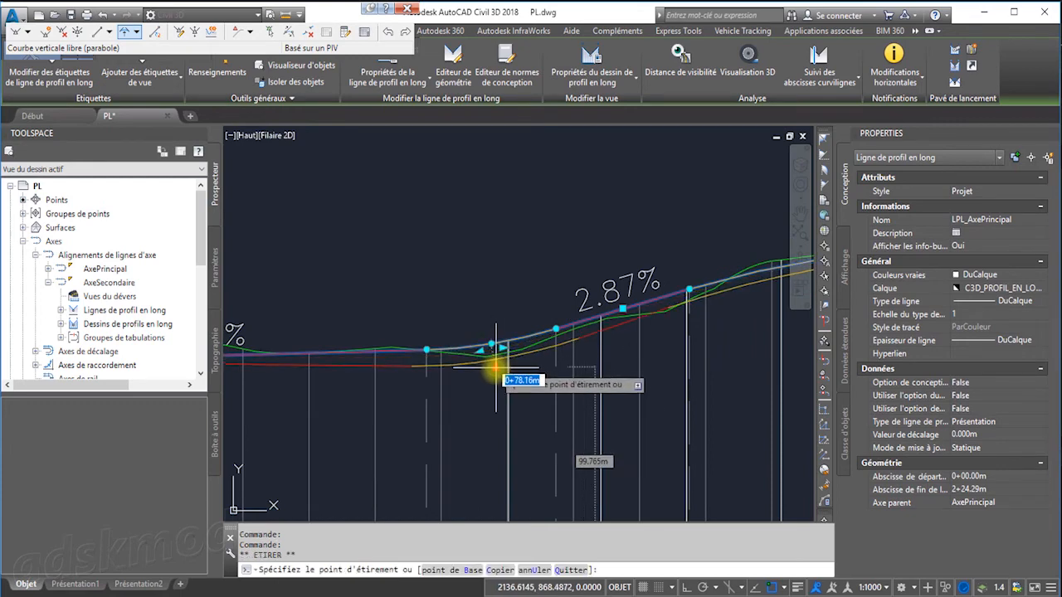
pyautogui.click(493, 375)
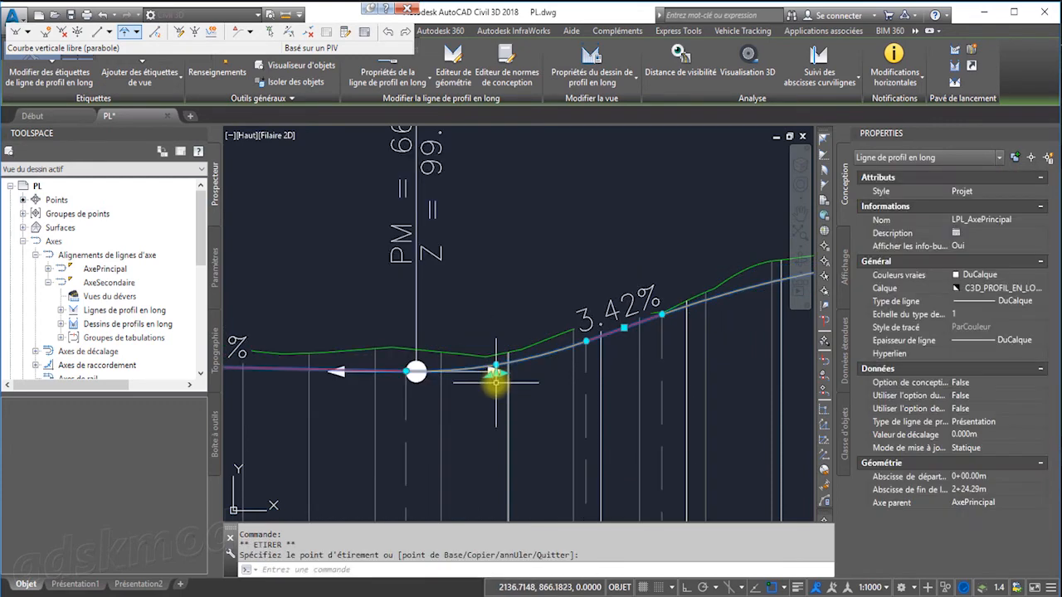
pyautogui.scroll(-3, 531, 378)
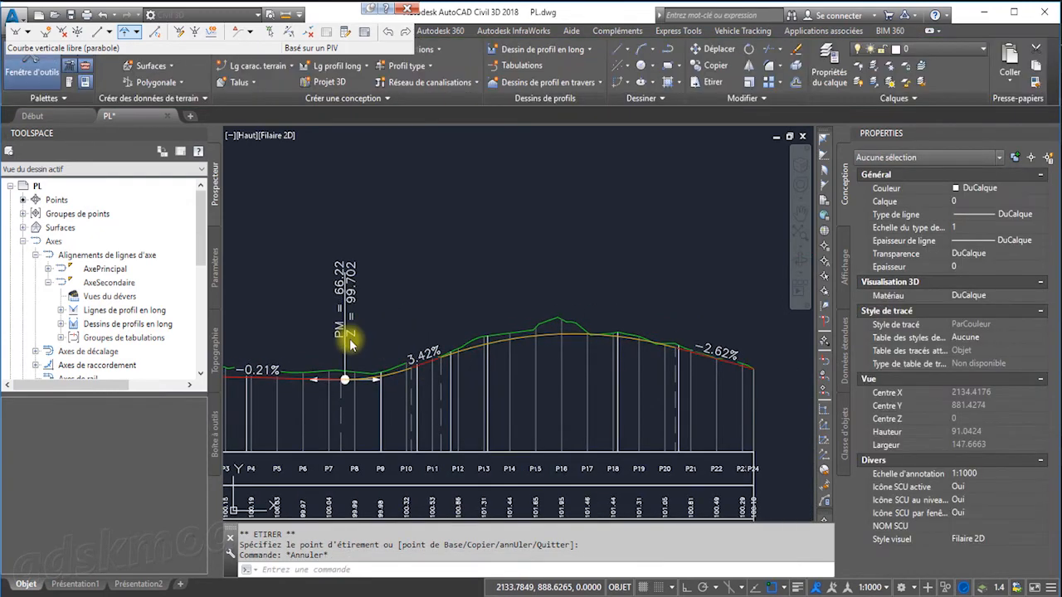
# Delete the remaining PM and Z station and elevation label above the design profile near P8
pyautogui.press('Escape')
pyautogui.press('Delete')
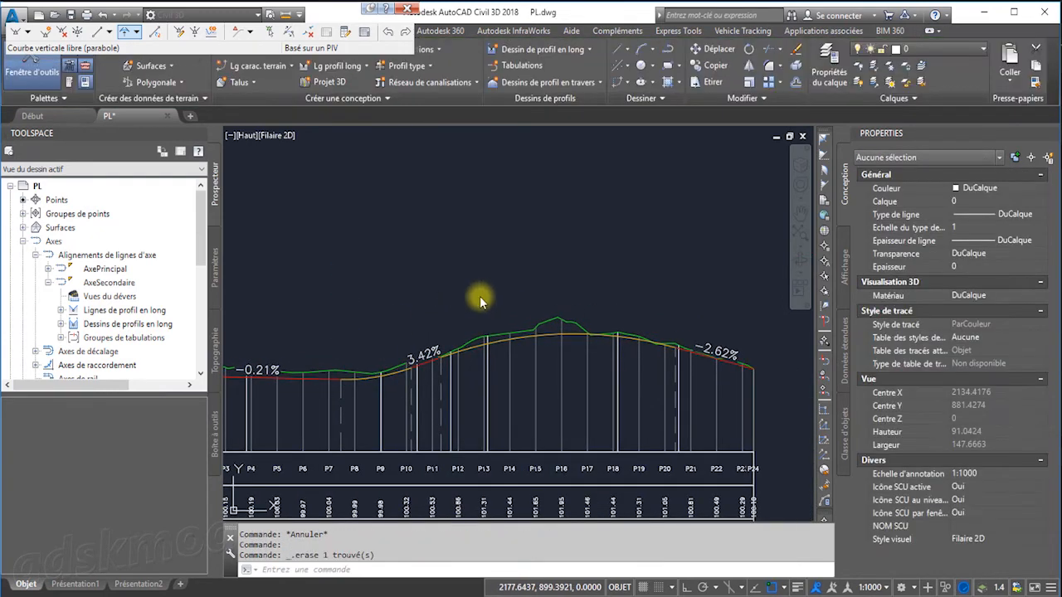
# Stretch the design profile's crest intersection point near P16 to P15 and on to P17, and undo these stretches
pyautogui.click(467, 355)
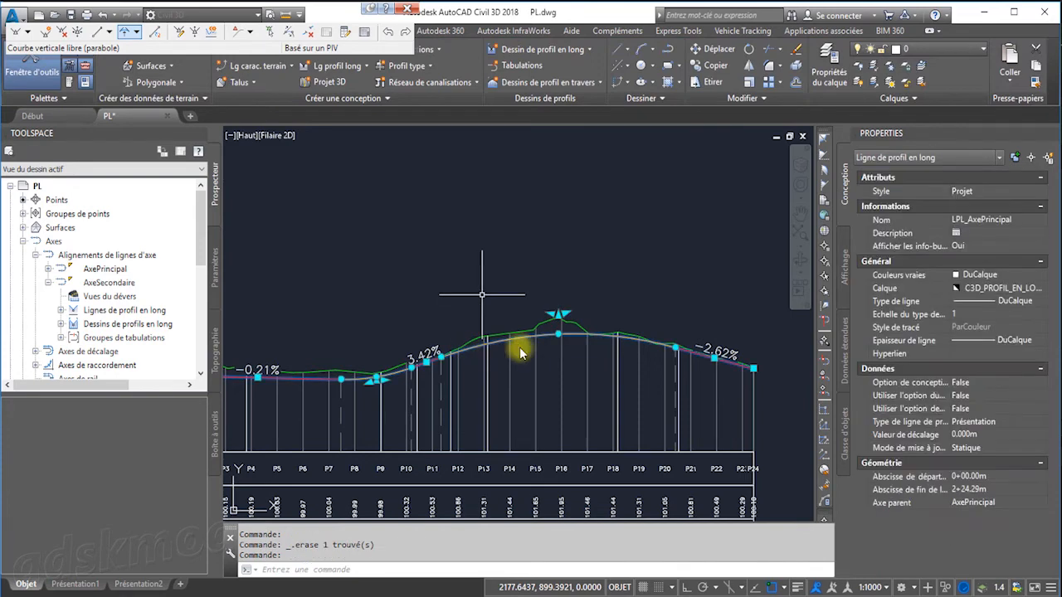
pyautogui.click(559, 308)
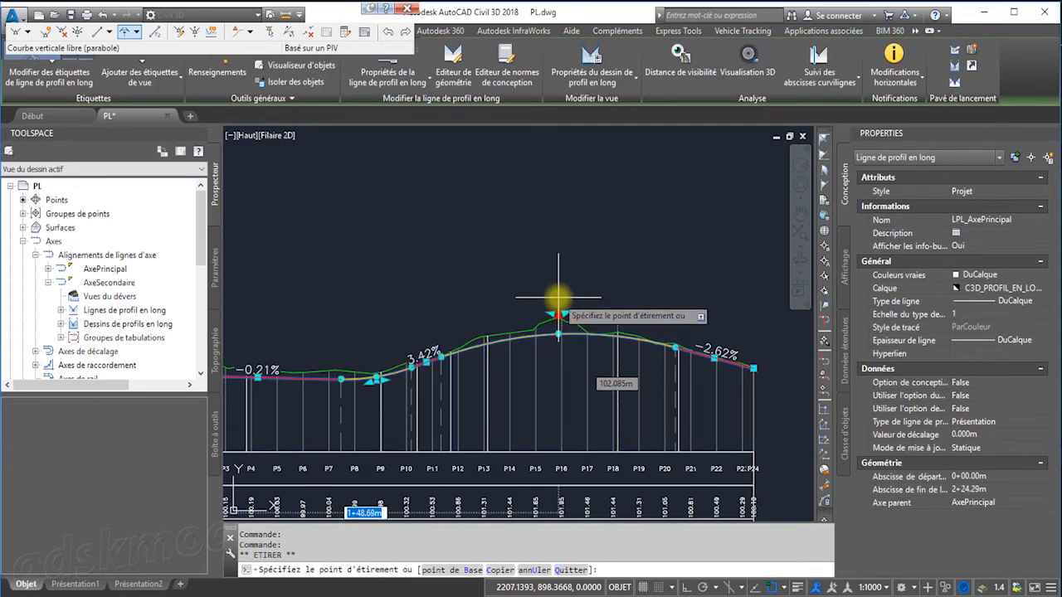
pyautogui.click(558, 305)
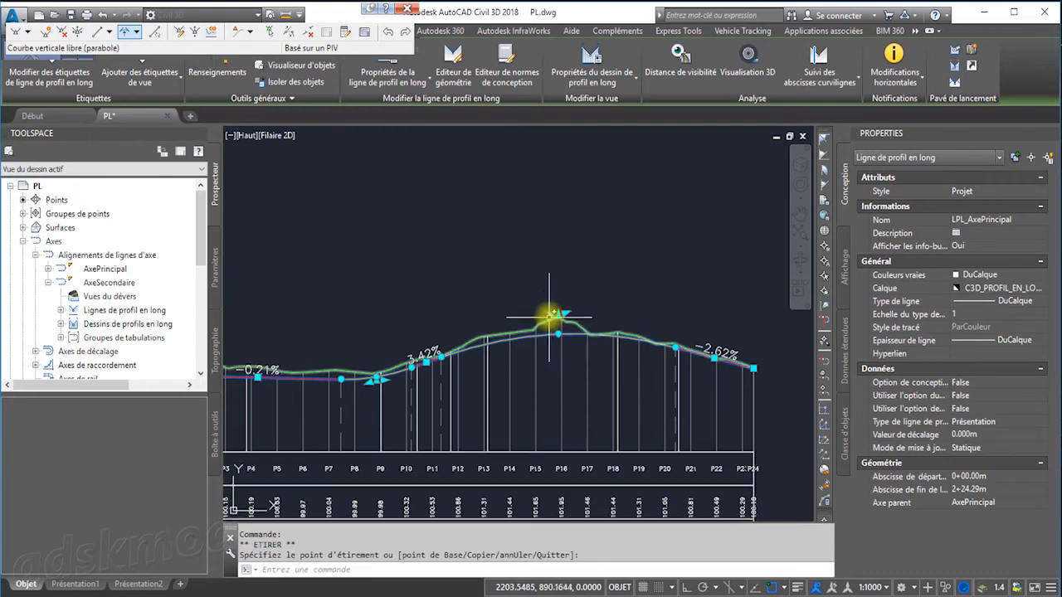
pyautogui.click(545, 305)
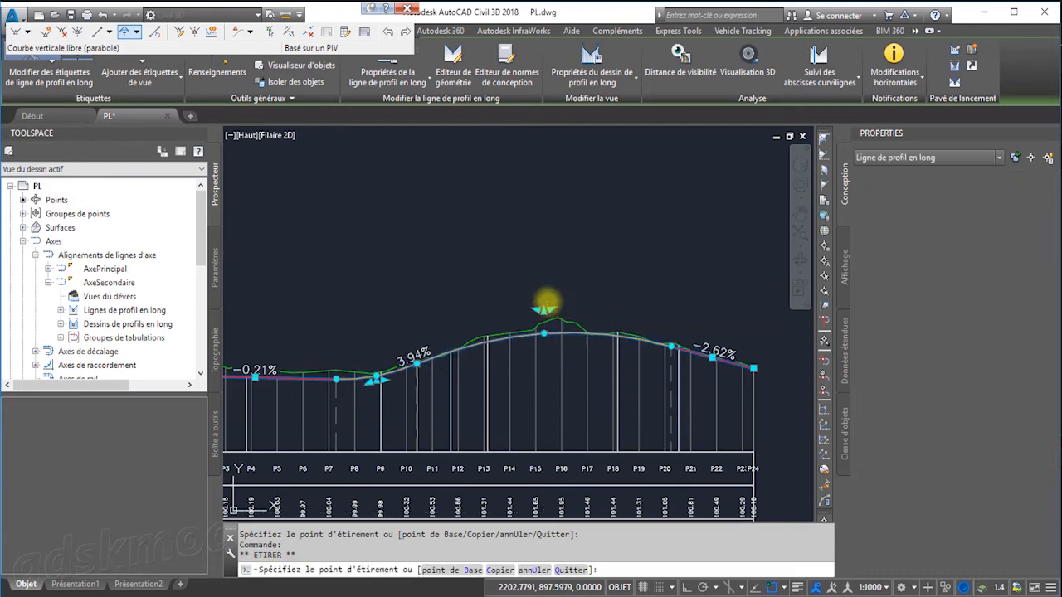
pyautogui.click(589, 296)
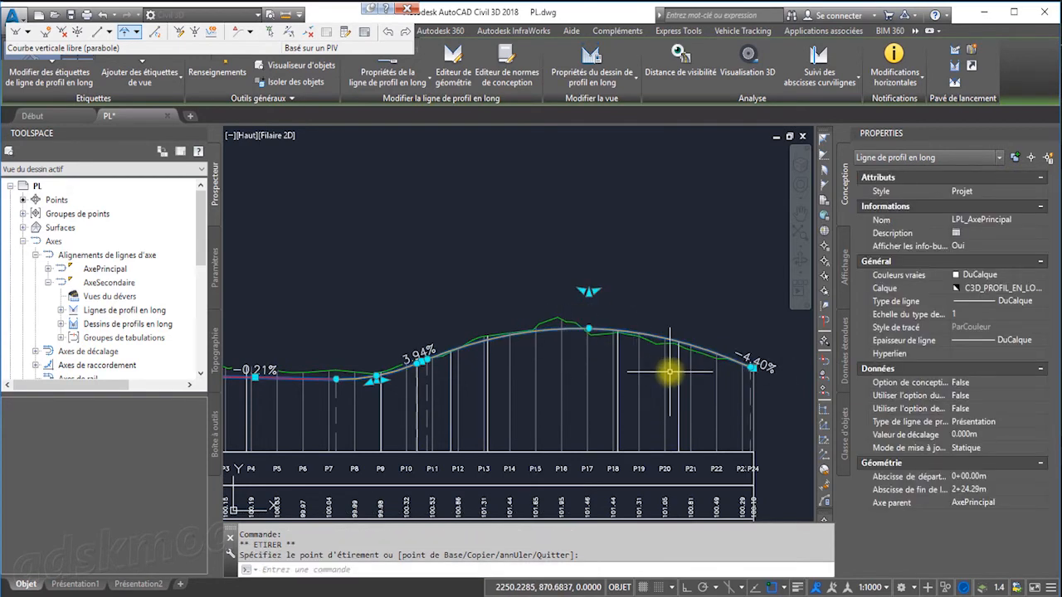
pyautogui.click(387, 34)
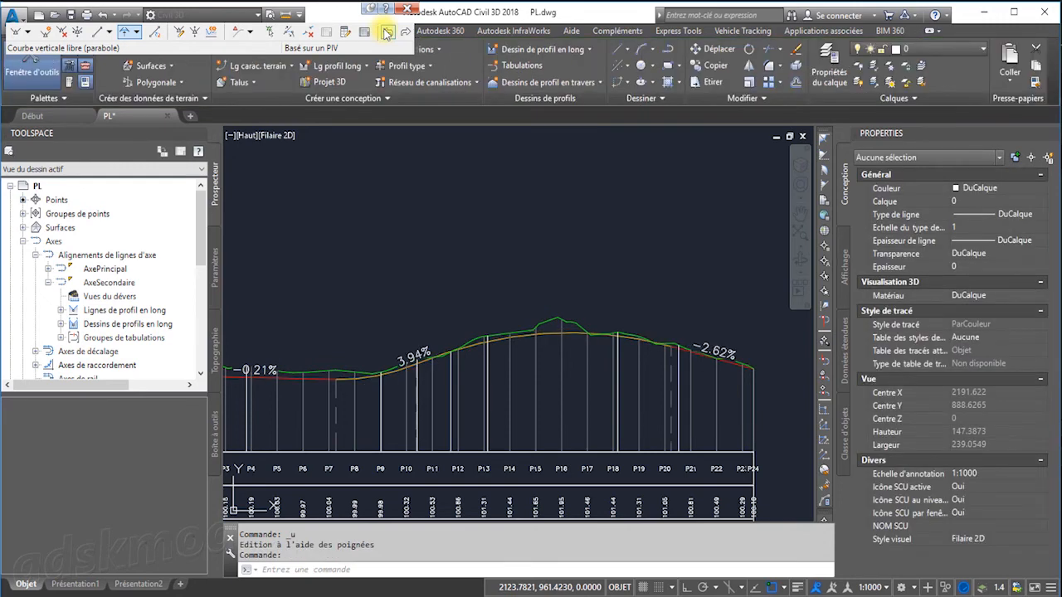
pyautogui.click(421, 359)
pyautogui.scroll(5, 424, 365)
pyautogui.click(427, 357)
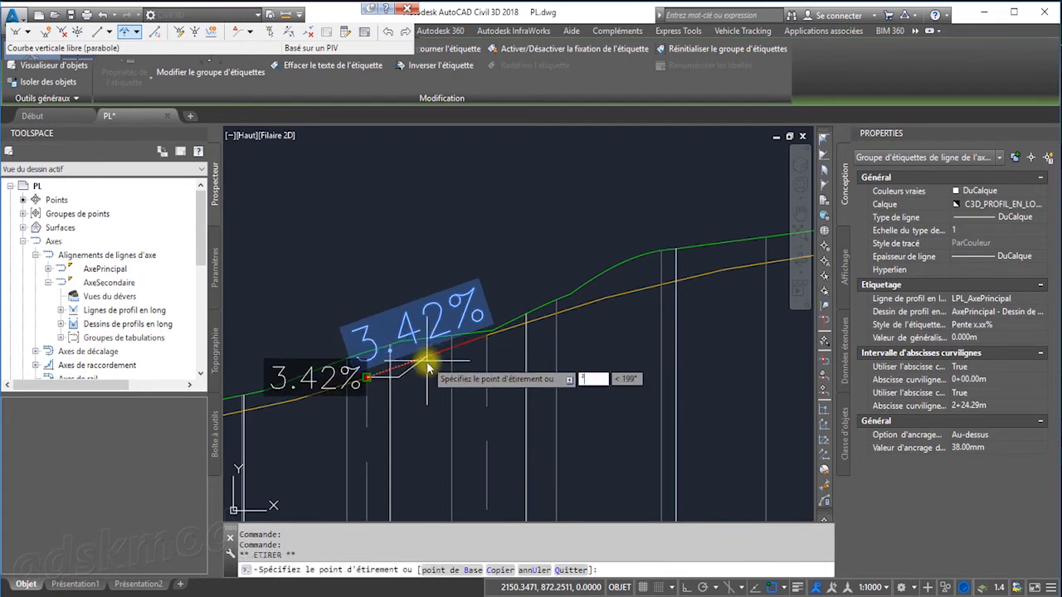
pyautogui.press('Escape')
pyautogui.press('Escape')
# Select the LPL_AxePrincipal design profile, open its entity table, and resize and place it above the profile view
pyautogui.click(427, 359)
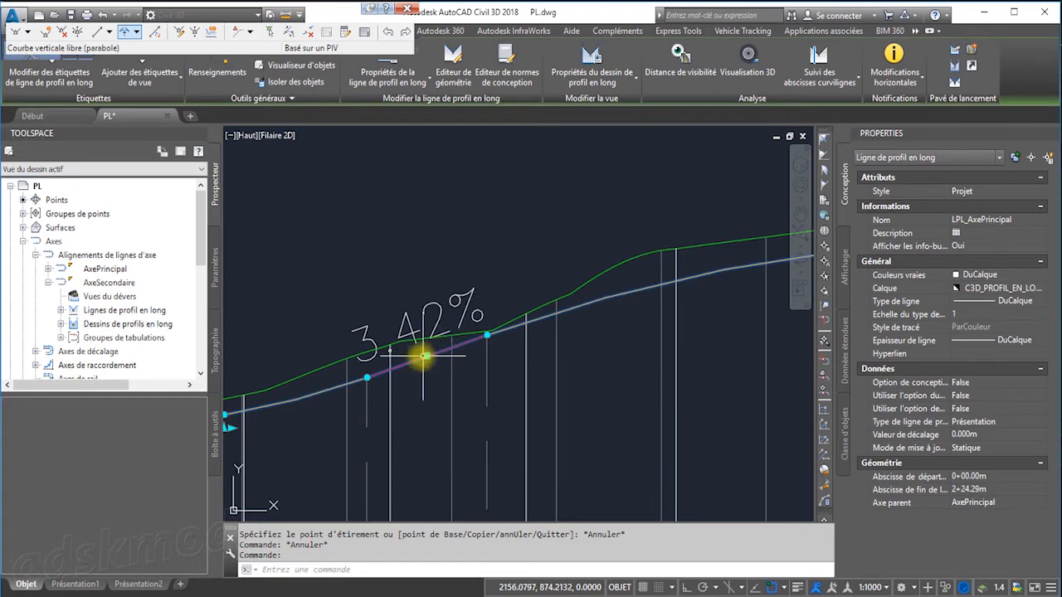
pyautogui.click(487, 333)
pyautogui.press('Escape')
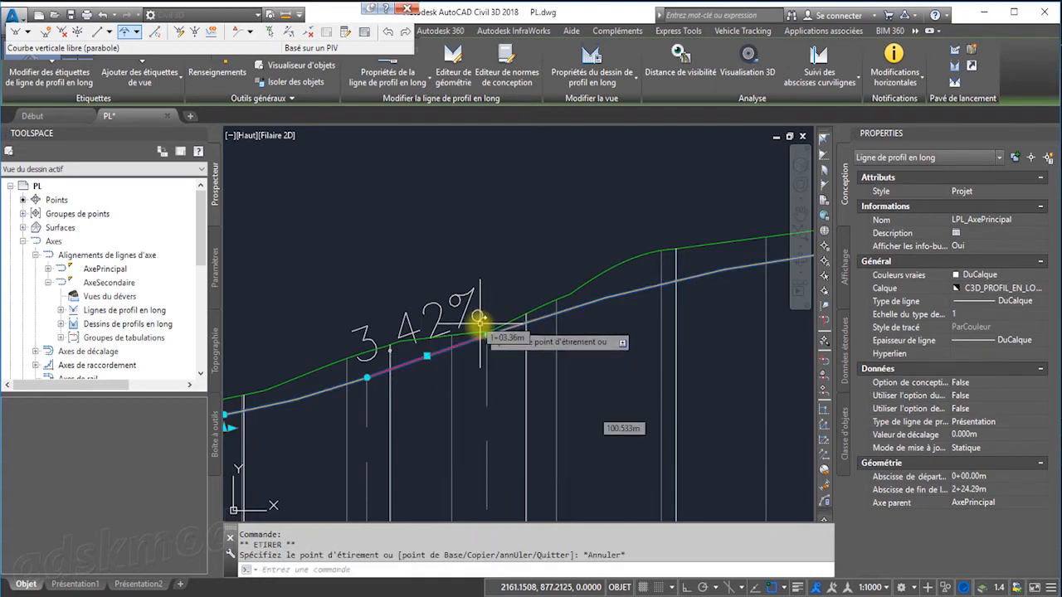
pyautogui.scroll(-3, 456, 332)
pyautogui.moveTo(456, 332); pyautogui.dragTo(497, 319, button='middle')
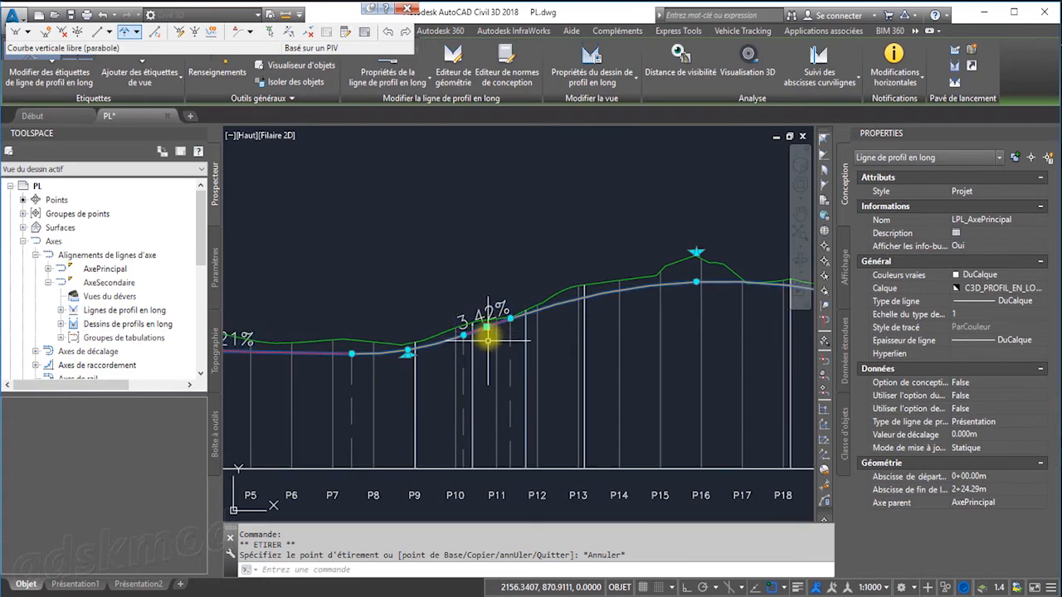
pyautogui.click(365, 33)
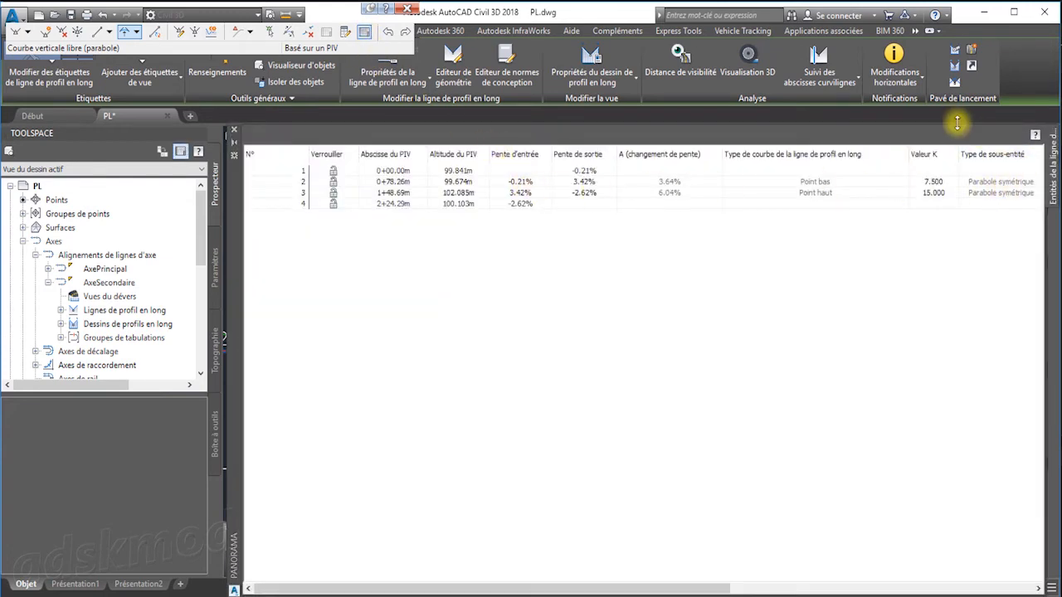
pyautogui.moveTo(957, 123)
pyautogui.mouseDown()
pyautogui.moveTo(955, 277)
pyautogui.moveTo(936, 375)
pyautogui.moveTo(916, 387)
pyautogui.mouseUp()
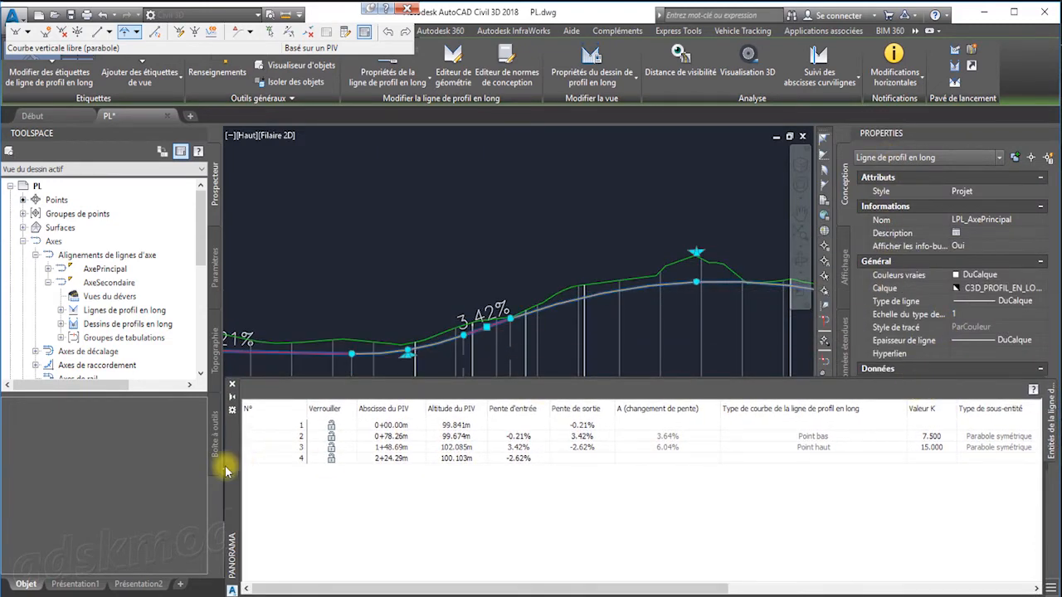
pyautogui.moveTo(230, 471); pyautogui.dragTo(242, 168)
pyautogui.scroll(-2, 556, 438)
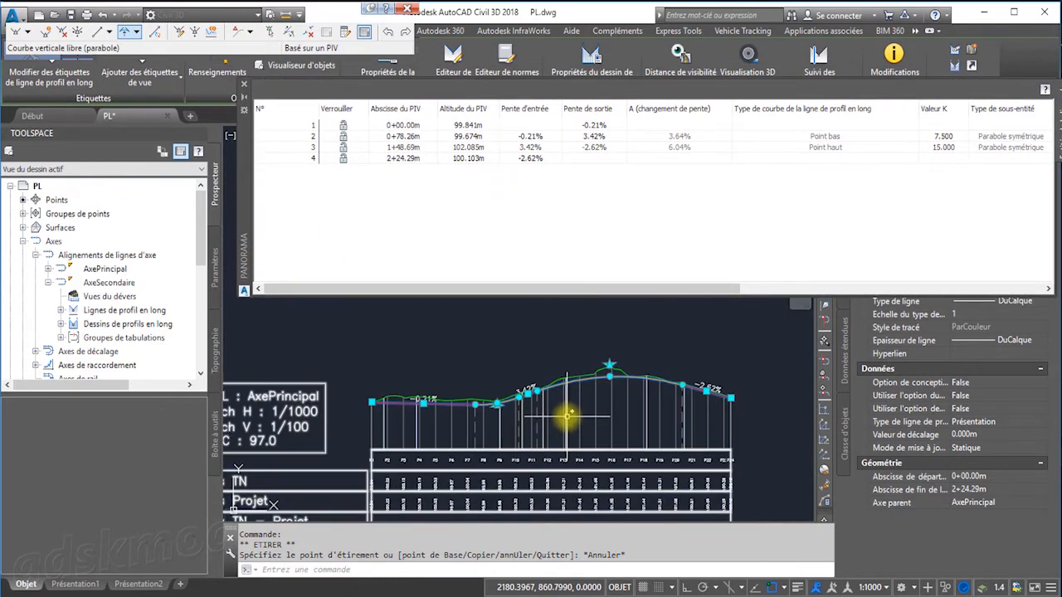
pyautogui.scroll(1, 559, 401)
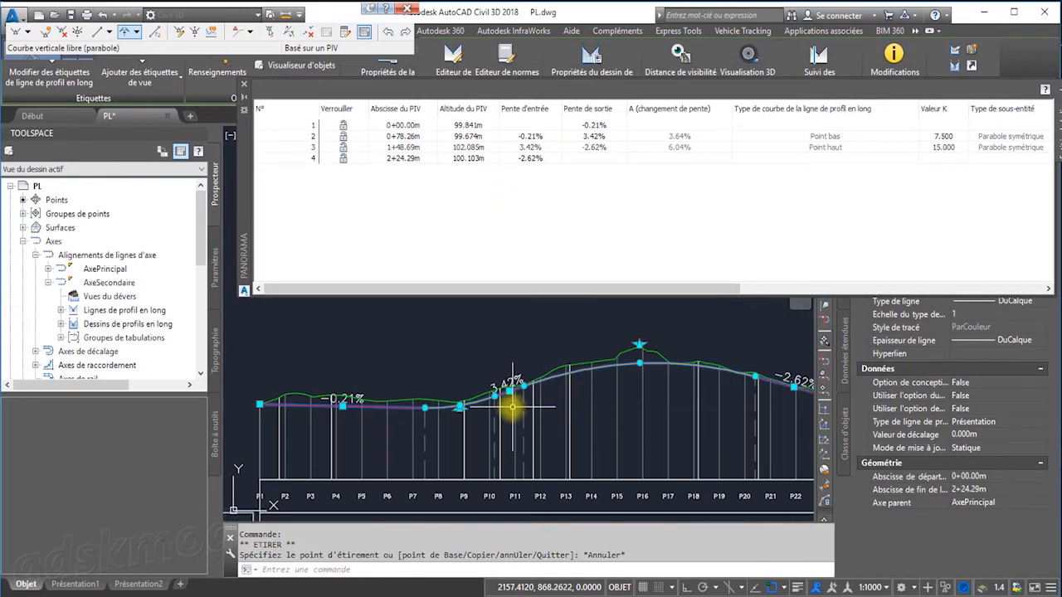
# Set the outgoing slope of the second vertical intersection point to 4% in the entity table, and revise it to 3.5%
pyautogui.click(593, 148)
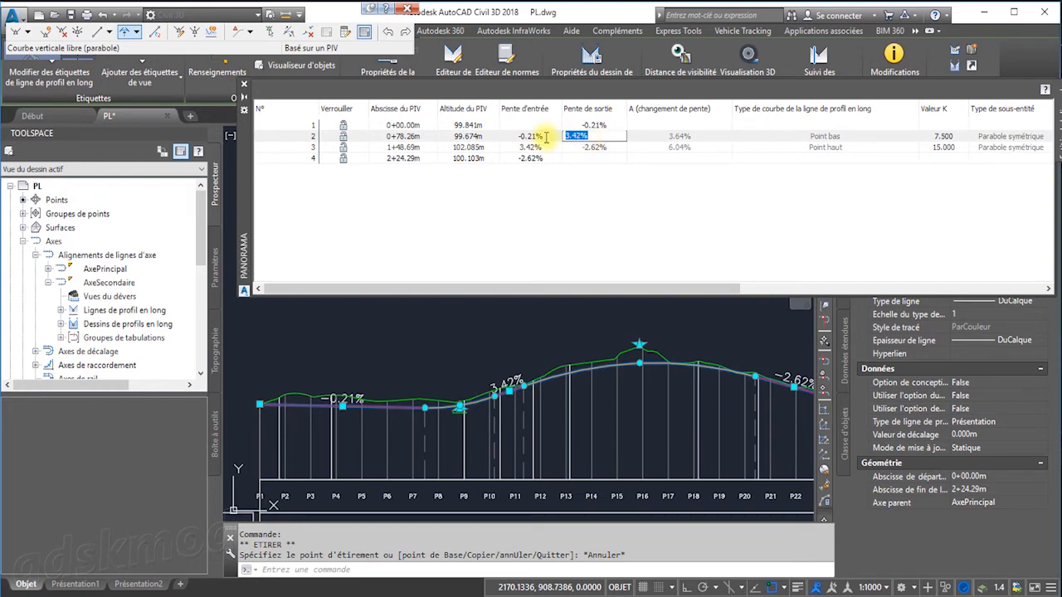
pyautogui.press('Return')
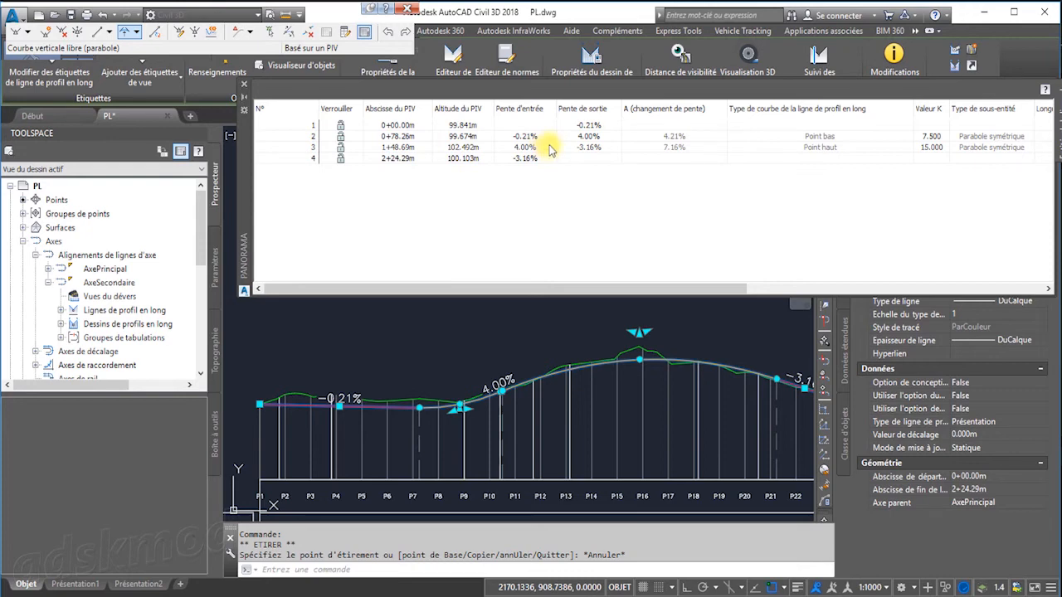
pyautogui.doubleClick(595, 139)
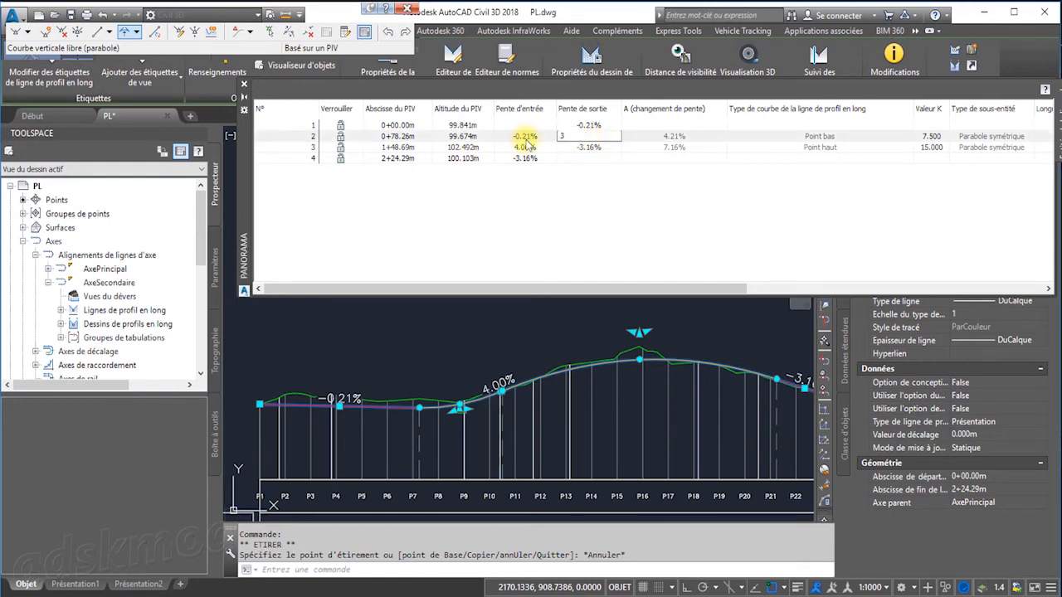
pyautogui.press('Return')
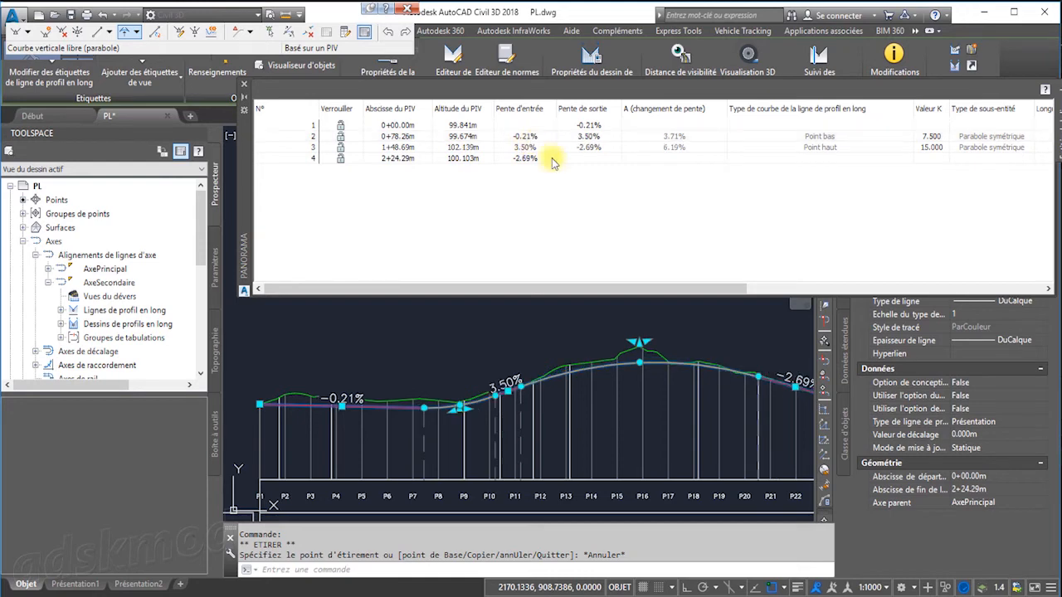
# Stretch the low vertical intersection point along the 3.50% tangent to about station 0+72.37 m, elevation 99.47 m
pyautogui.click(453, 409)
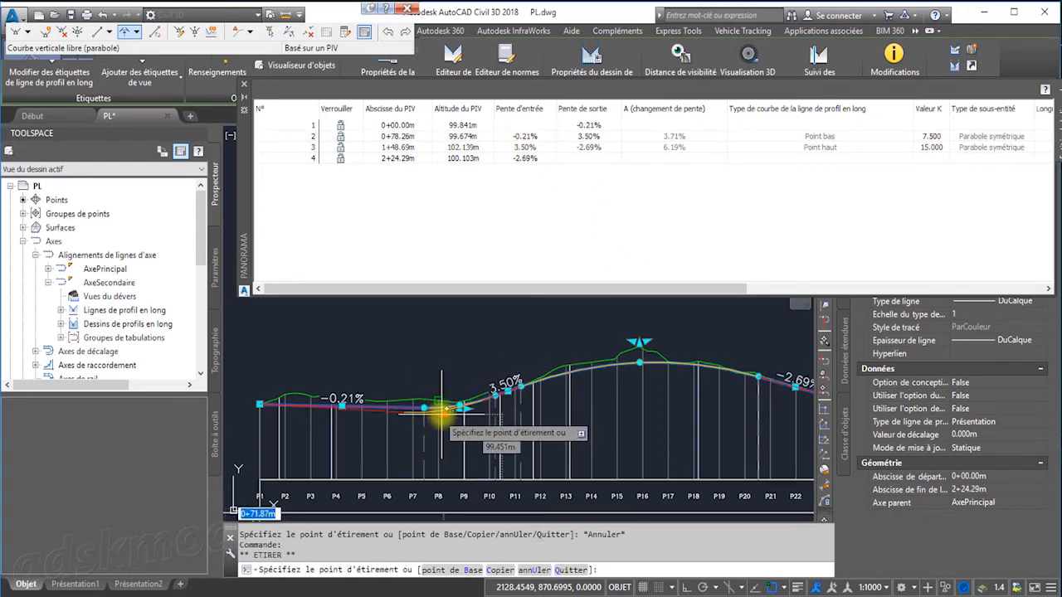
pyautogui.scroll(3, 442, 412)
pyautogui.click(439, 412)
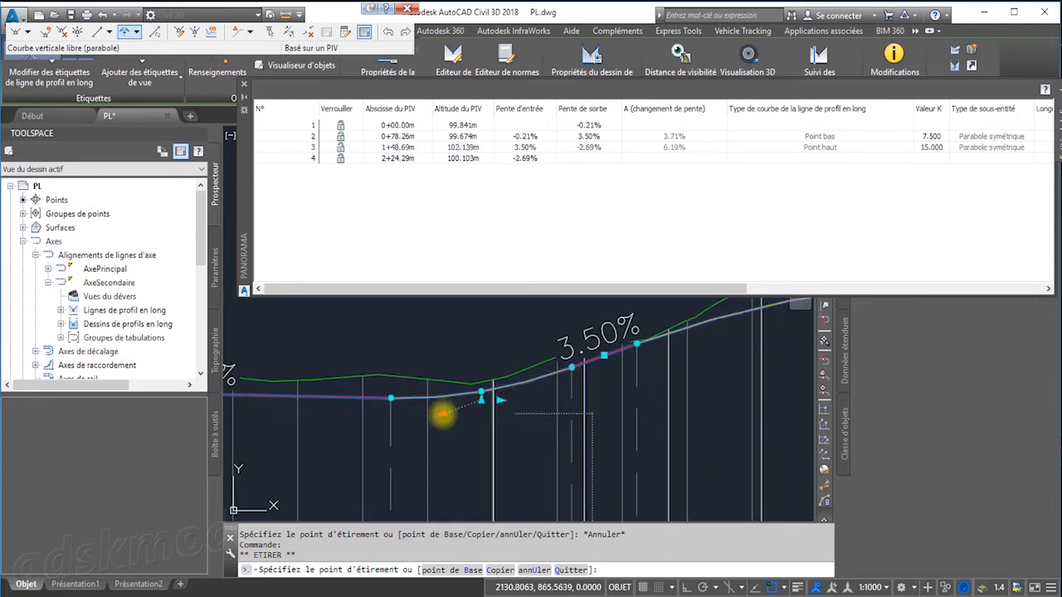
pyautogui.moveTo(392, 421); pyautogui.dragTo(543, 409, button='middle')
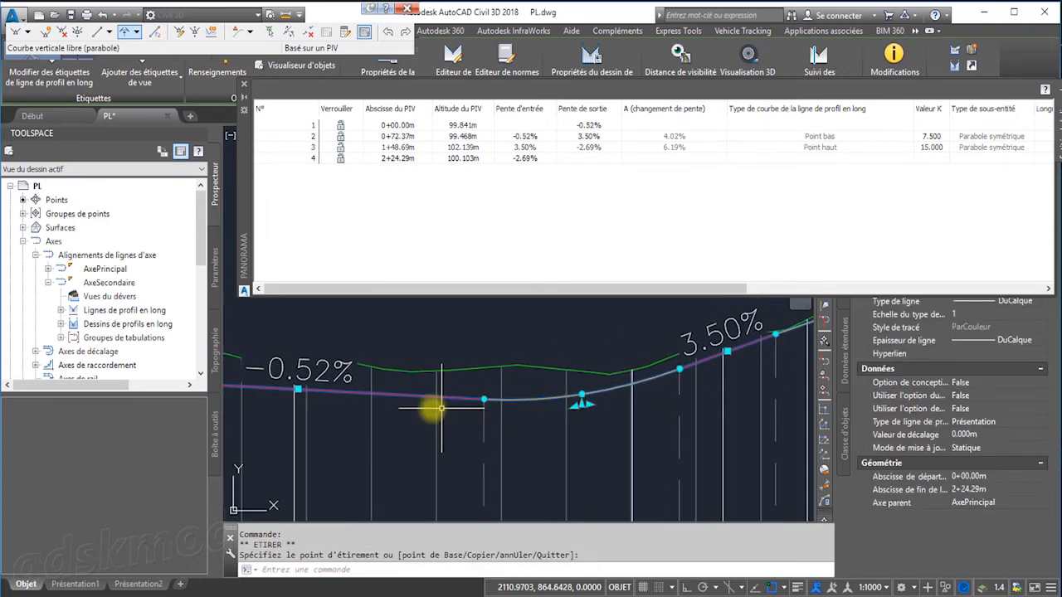
pyautogui.scroll(-3, 462, 402)
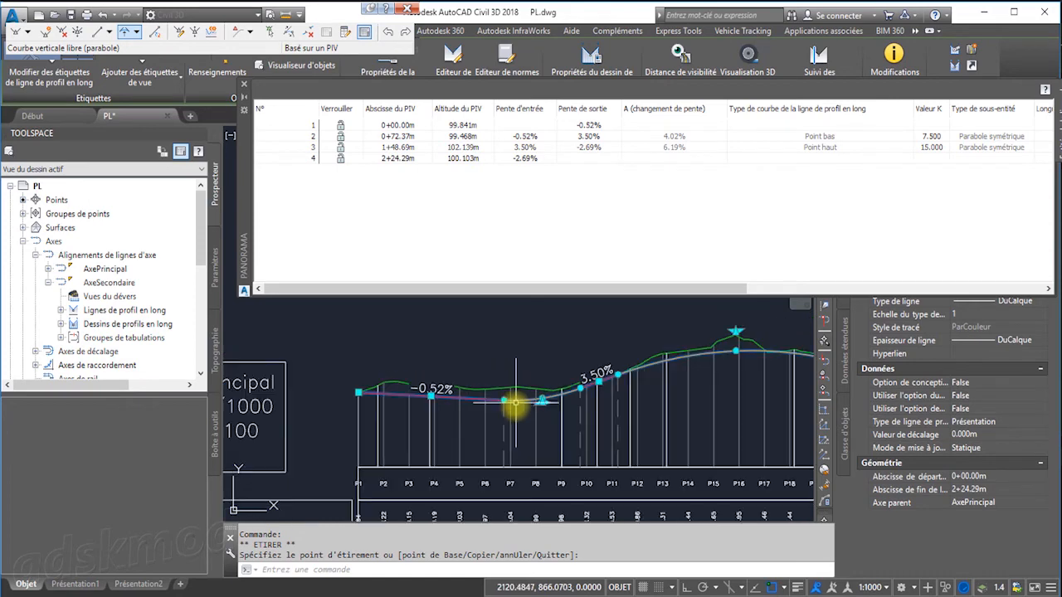
pyautogui.scroll(3, 481, 403)
pyautogui.scroll(-3, 548, 410)
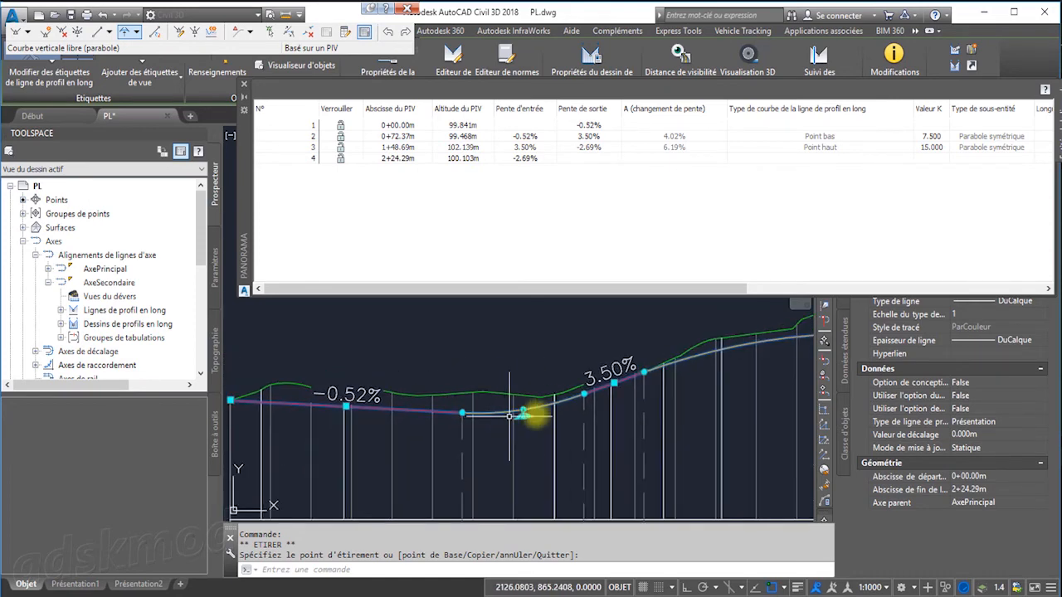
# Stretch the crest vertical intersection point near P16 upward to about station 1+49.08 m, elevation 102.74 m, and clear the selection
pyautogui.moveTo(669, 406); pyautogui.dragTo(550, 403, button='middle')
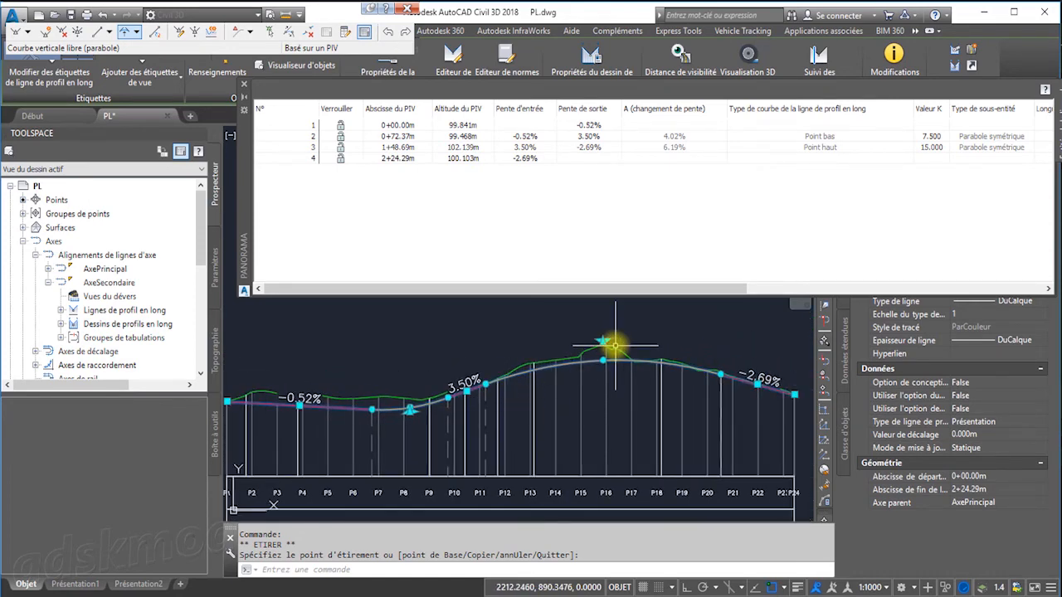
pyautogui.click(603, 331)
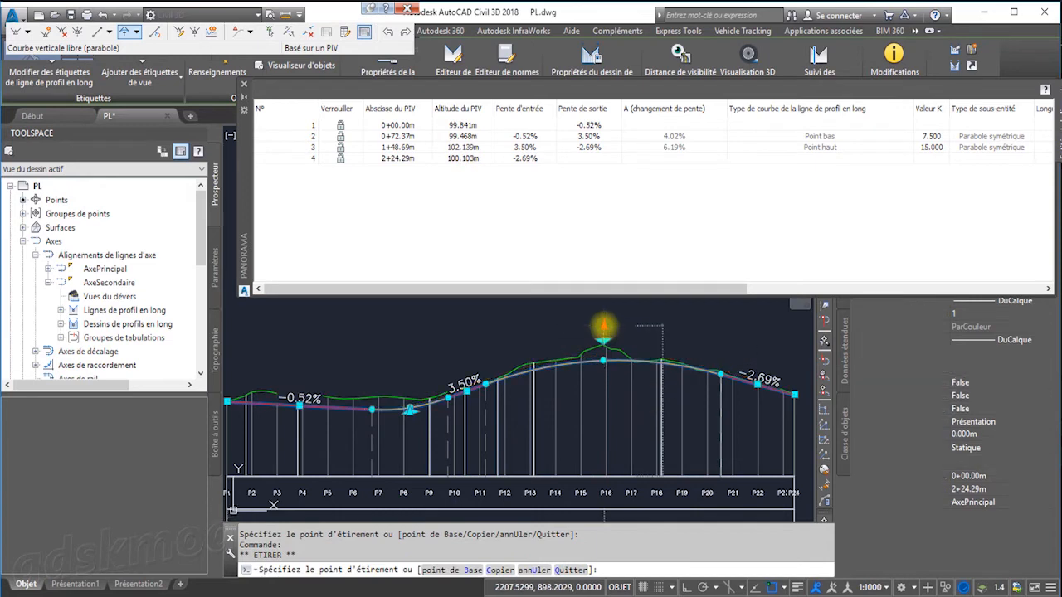
pyautogui.moveTo(525, 440); pyautogui.dragTo(605, 425, button='middle')
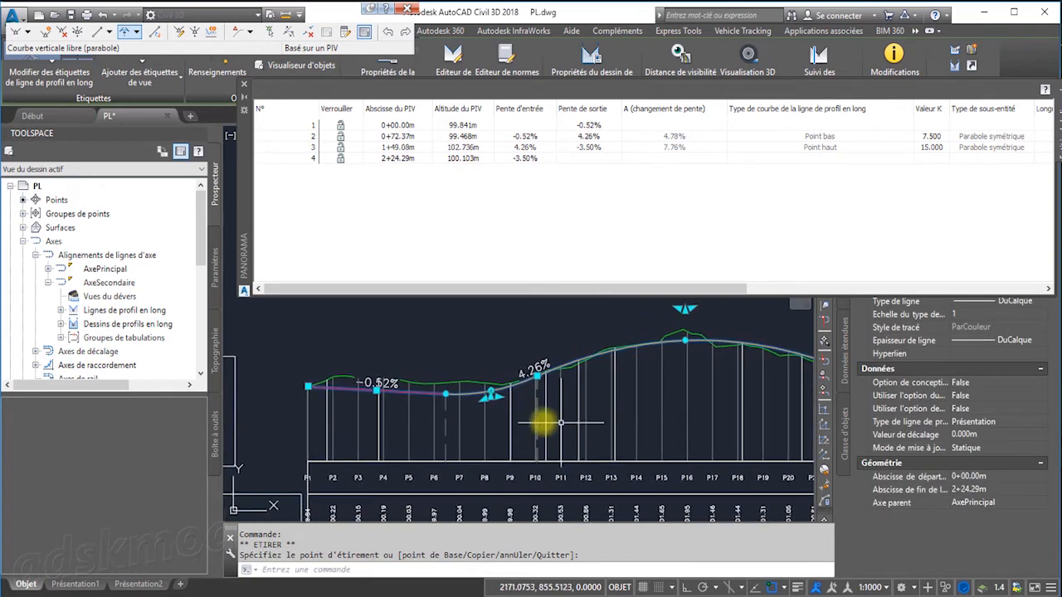
pyautogui.scroll(2, 471, 403)
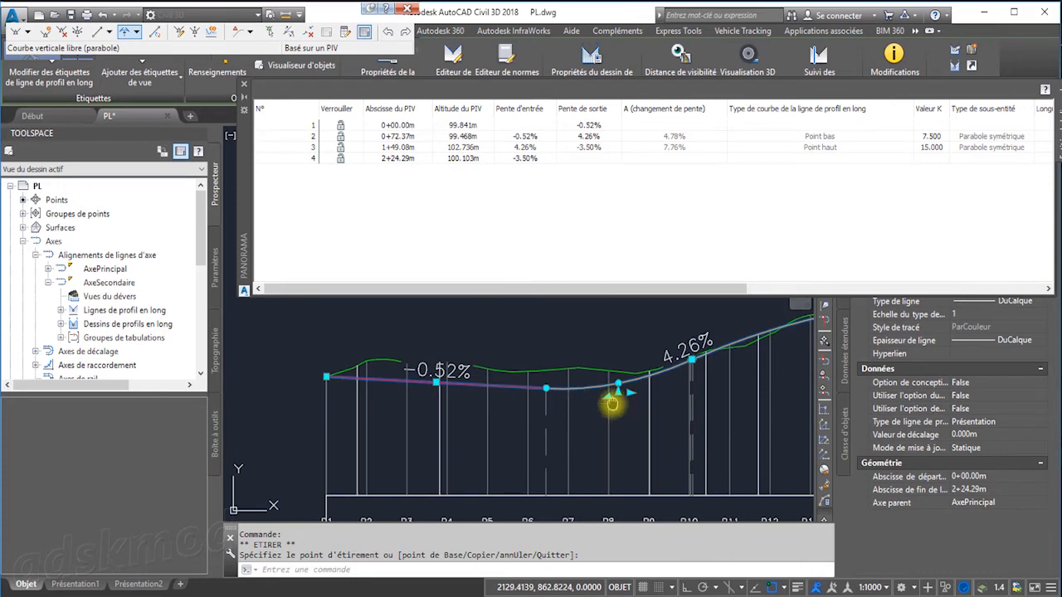
pyautogui.moveTo(612, 403); pyautogui.dragTo(493, 434, button='middle')
pyautogui.scroll(-4, 492, 434)
pyautogui.scroll(3, 562, 427)
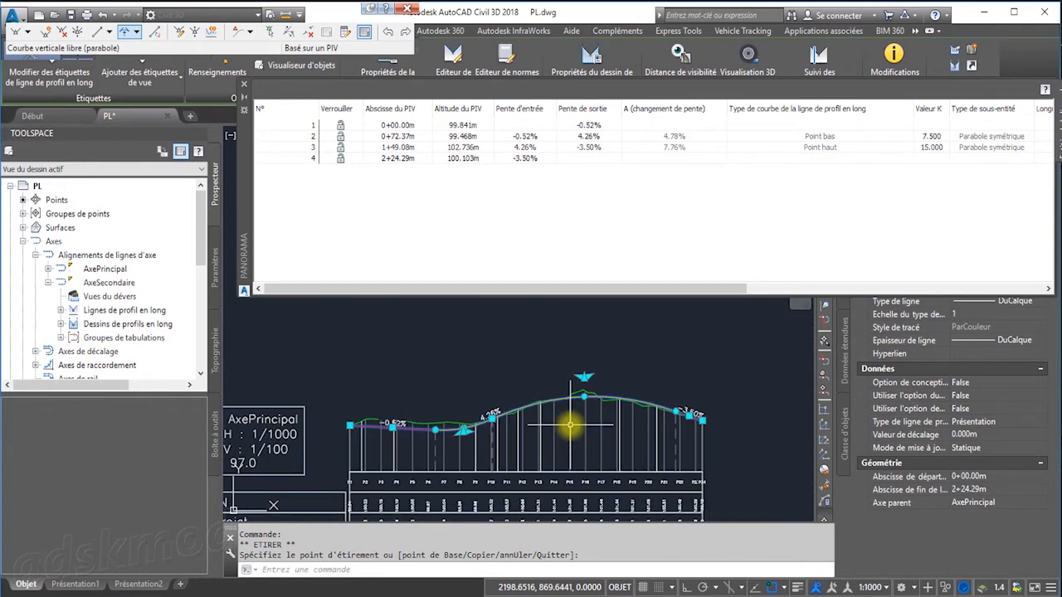
pyautogui.press('Escape')
# Close the profile entity table and move the profile layout toolbar into the drawing area above the profile
pyautogui.moveTo(559, 431)
pyautogui.mouseDown(button='middle')
pyautogui.moveTo(628, 407)
pyautogui.moveTo(570, 425)
pyautogui.mouseUp(button='middle')
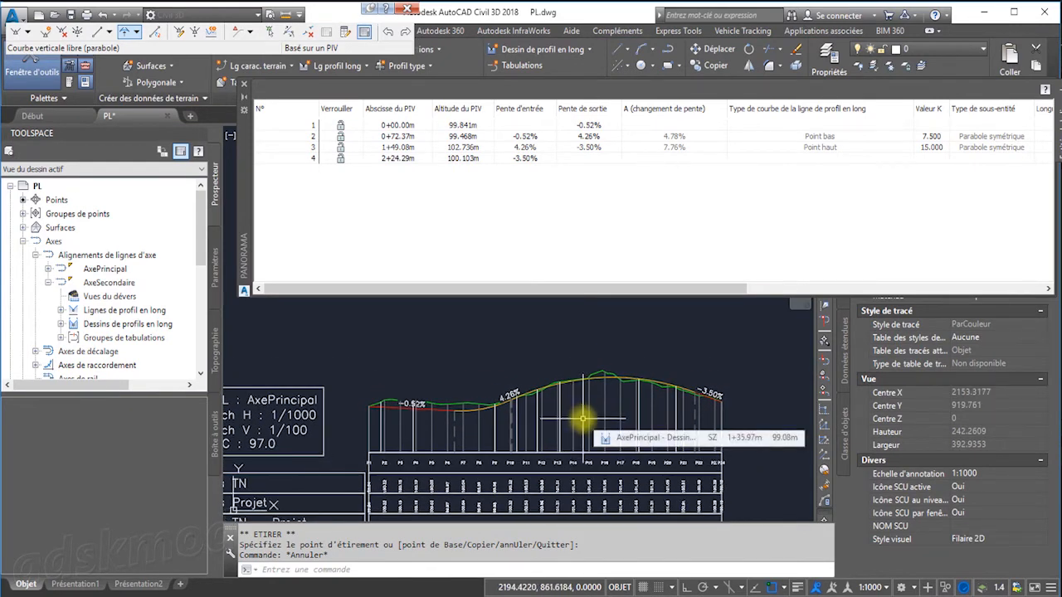
pyautogui.click(244, 86)
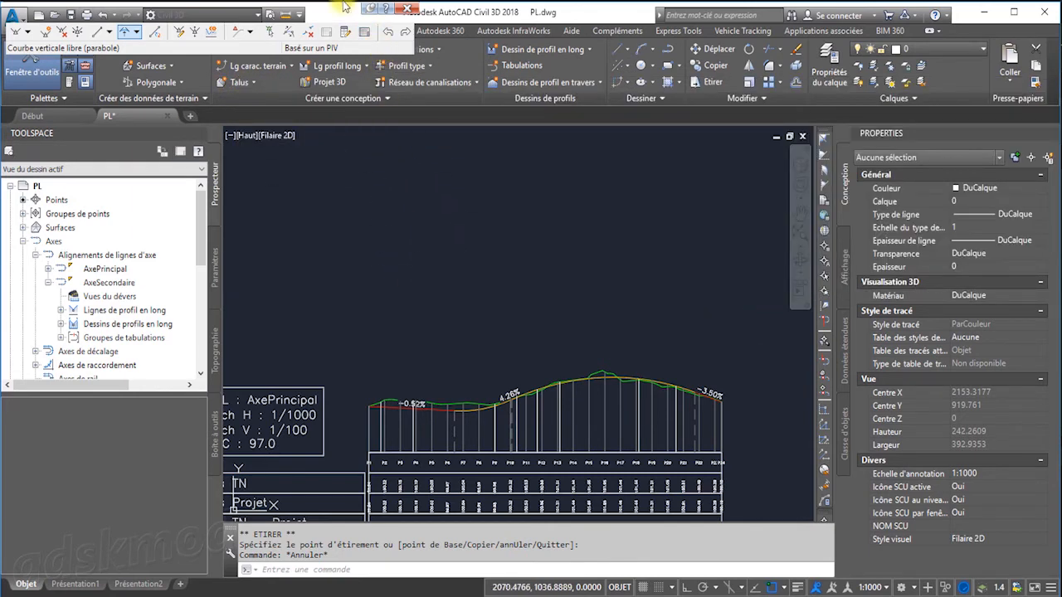
pyautogui.moveTo(337, 16)
pyautogui.mouseDown()
pyautogui.moveTo(469, 106)
pyautogui.moveTo(661, 210)
pyautogui.mouseUp()
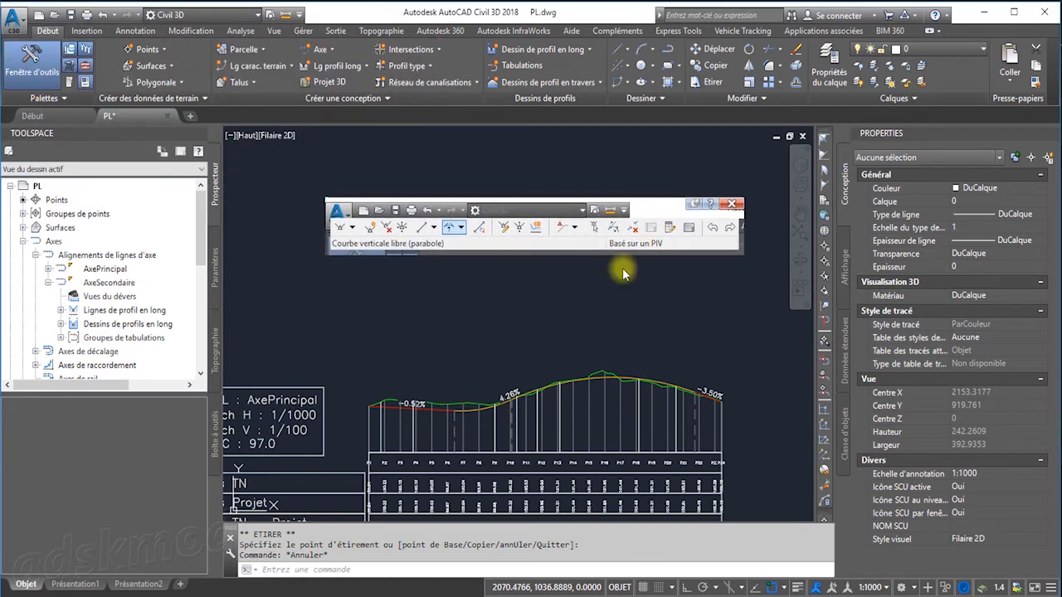
# Examine the Cotes TN and Cotes Projet elevation rows in the data bands below the profile view
pyautogui.moveTo(606, 316); pyautogui.dragTo(612, 320, button='middle')
pyautogui.moveTo(484, 386); pyautogui.dragTo(482, 333, button='middle')
pyautogui.moveTo(439, 416); pyautogui.dragTo(446, 379, button='middle')
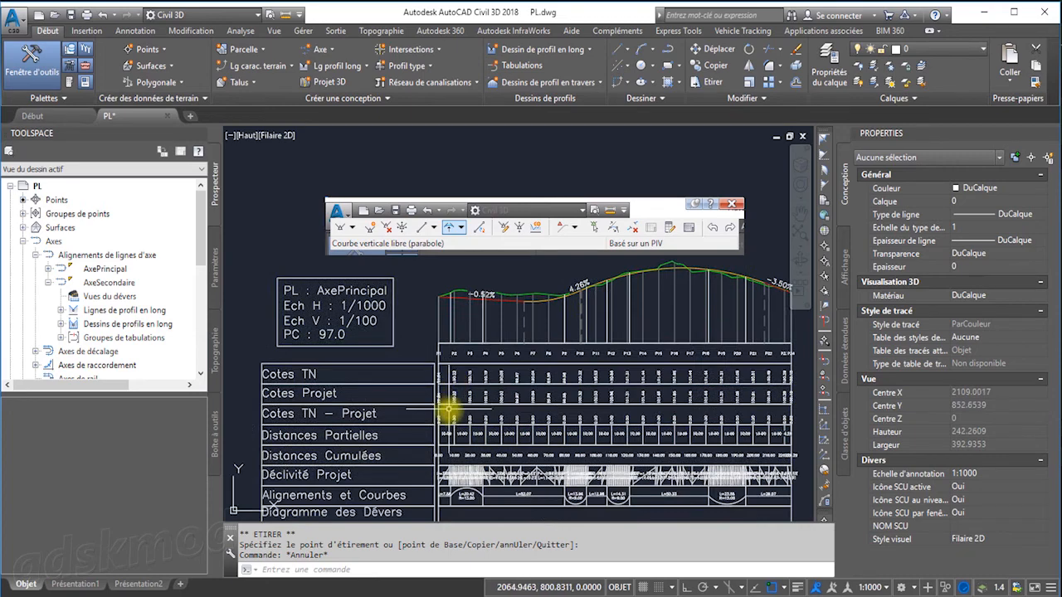
pyautogui.scroll(5, 398, 420)
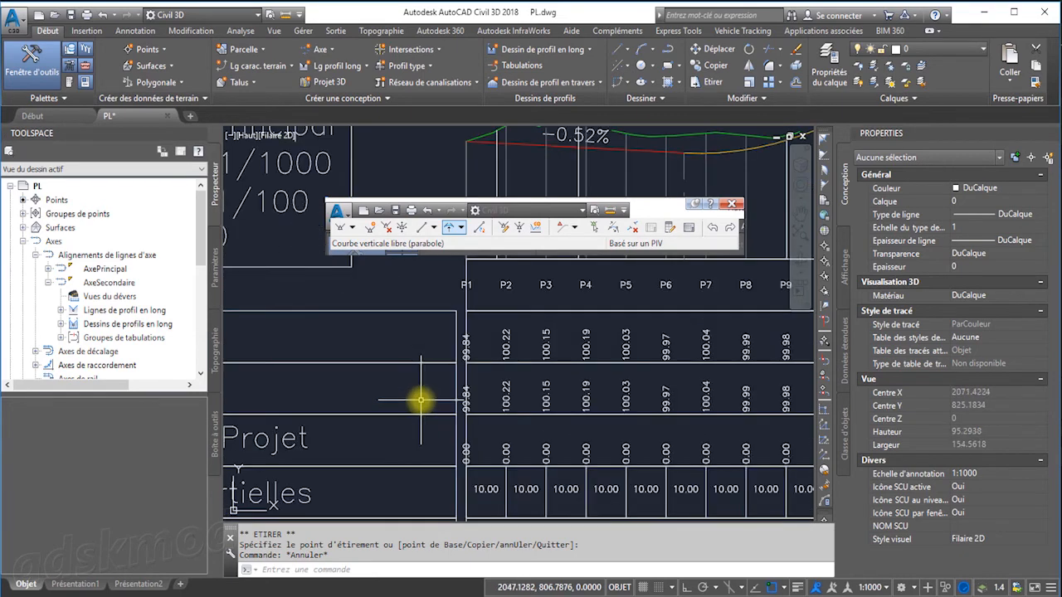
pyautogui.moveTo(506, 375); pyautogui.dragTo(324, 382, button='middle')
pyautogui.scroll(2, 532, 378)
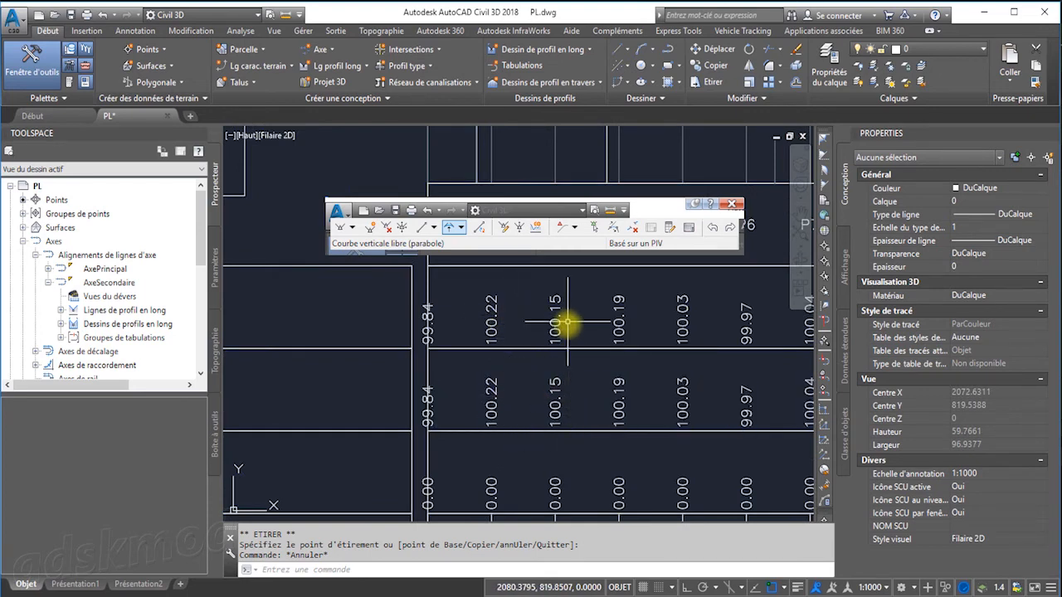
# Open the band settings in the AxePrincipal profile view's properties and move the dialog clear of the data bands
pyautogui.scroll(-8, 567, 386)
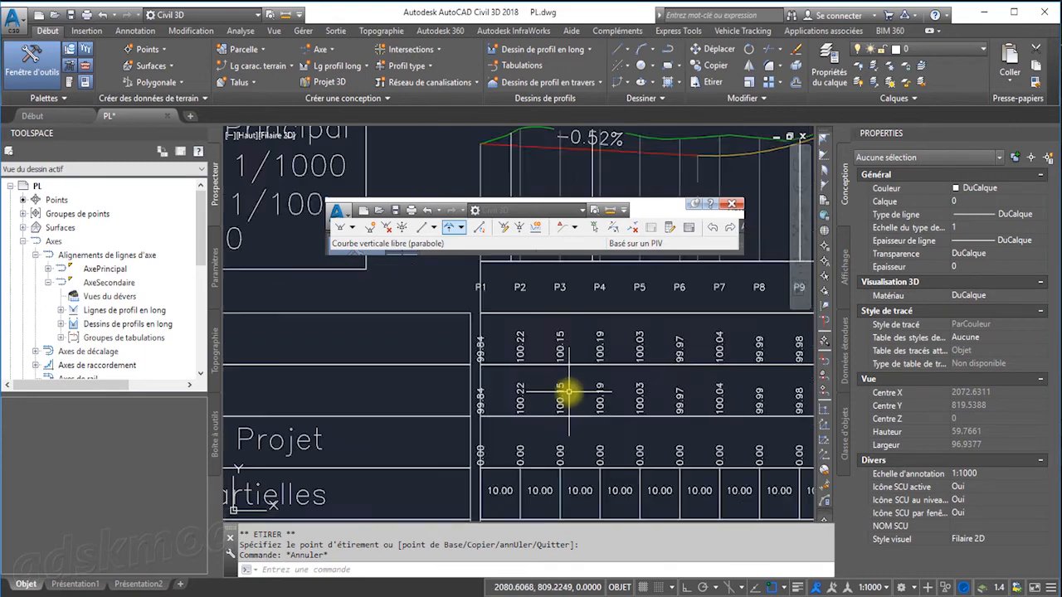
pyautogui.moveTo(568, 391); pyautogui.dragTo(504, 391, button='middle')
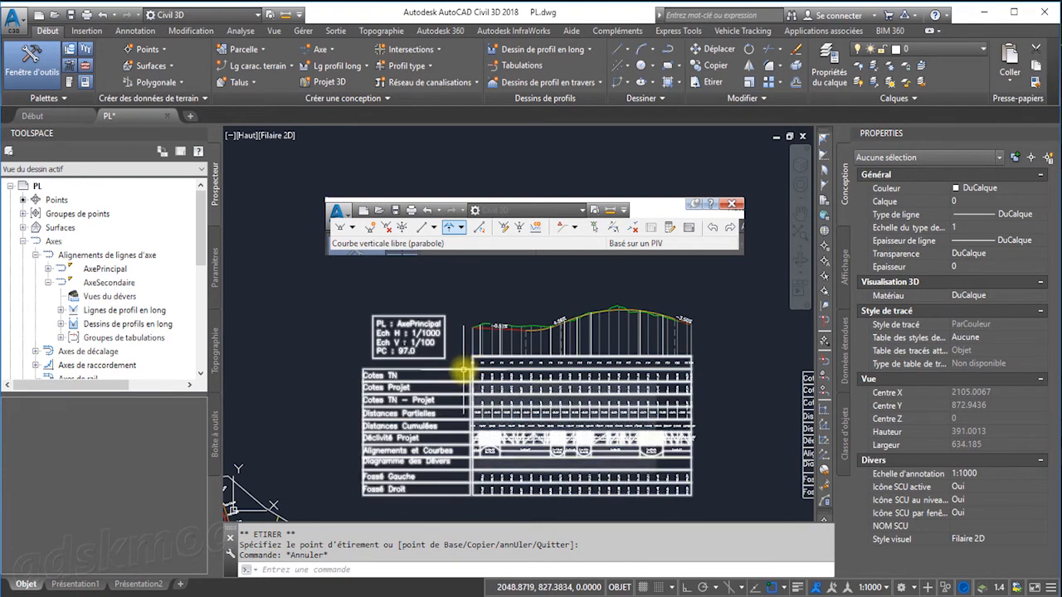
pyautogui.click(461, 370)
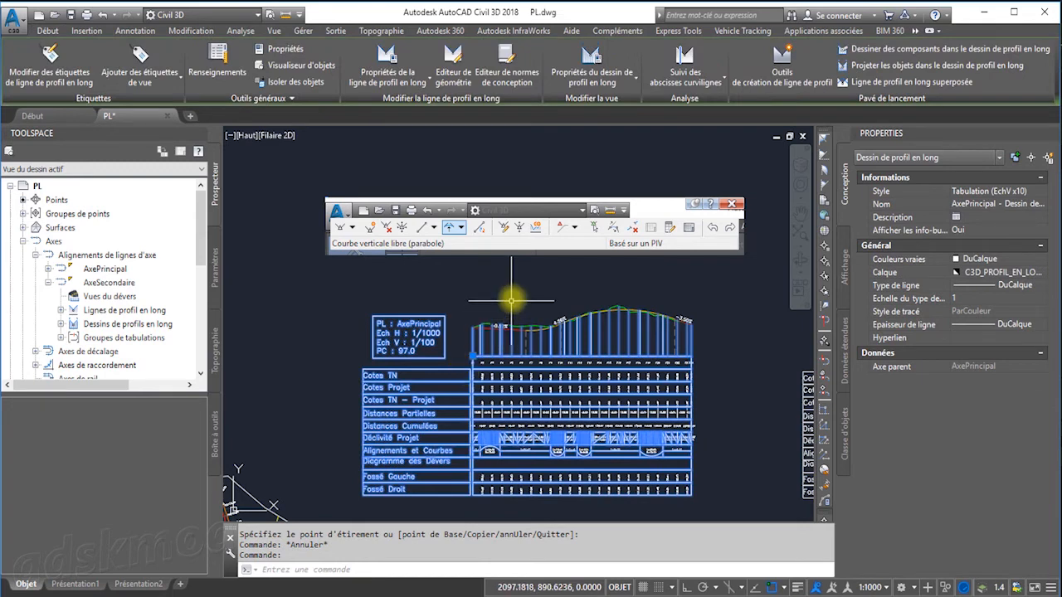
pyautogui.click(599, 60)
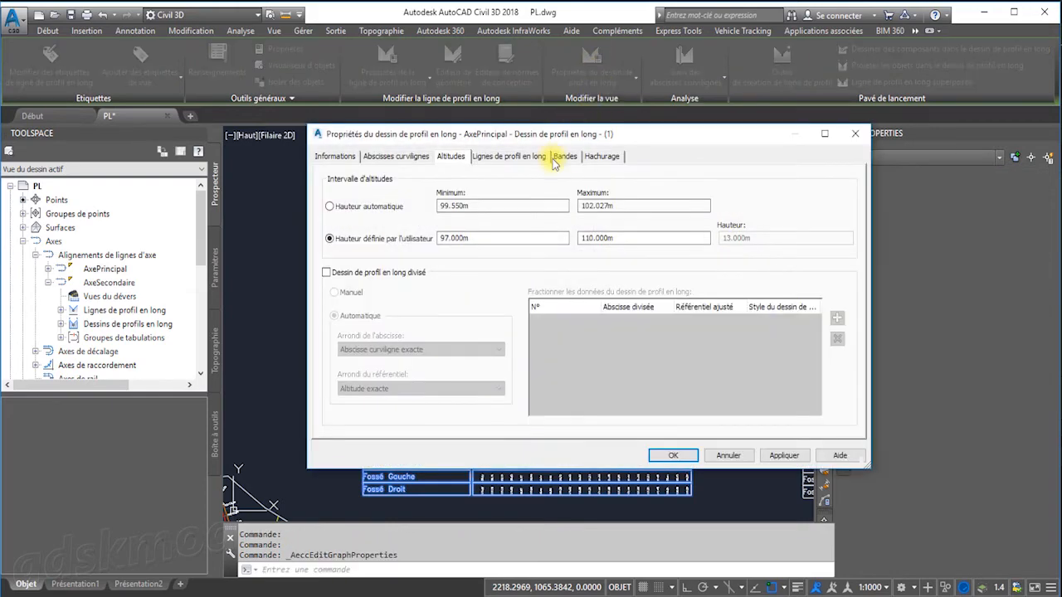
pyautogui.click(565, 157)
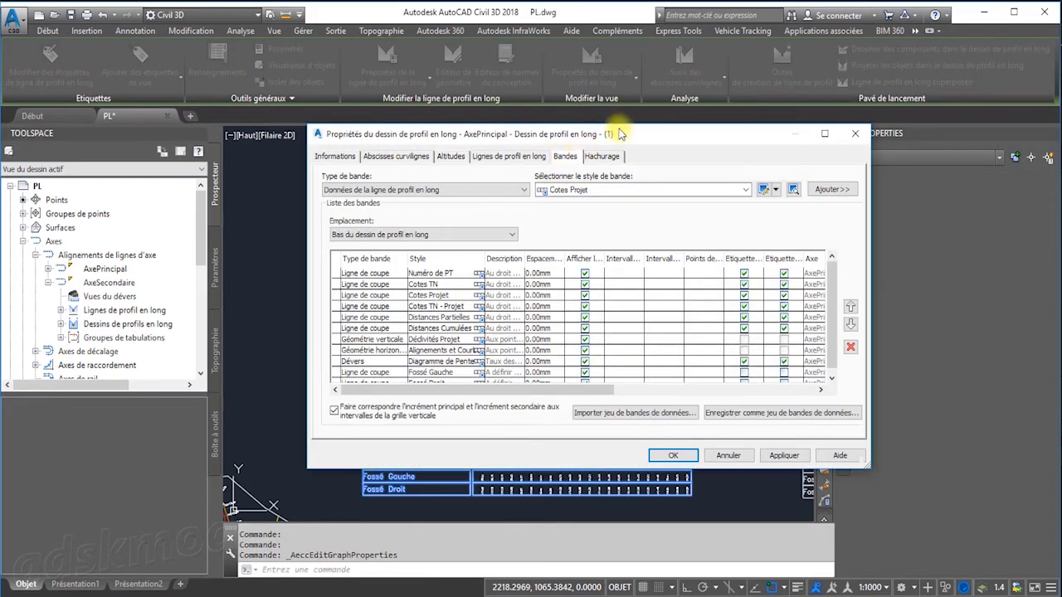
pyautogui.moveTo(627, 141); pyautogui.dragTo(747, 18)
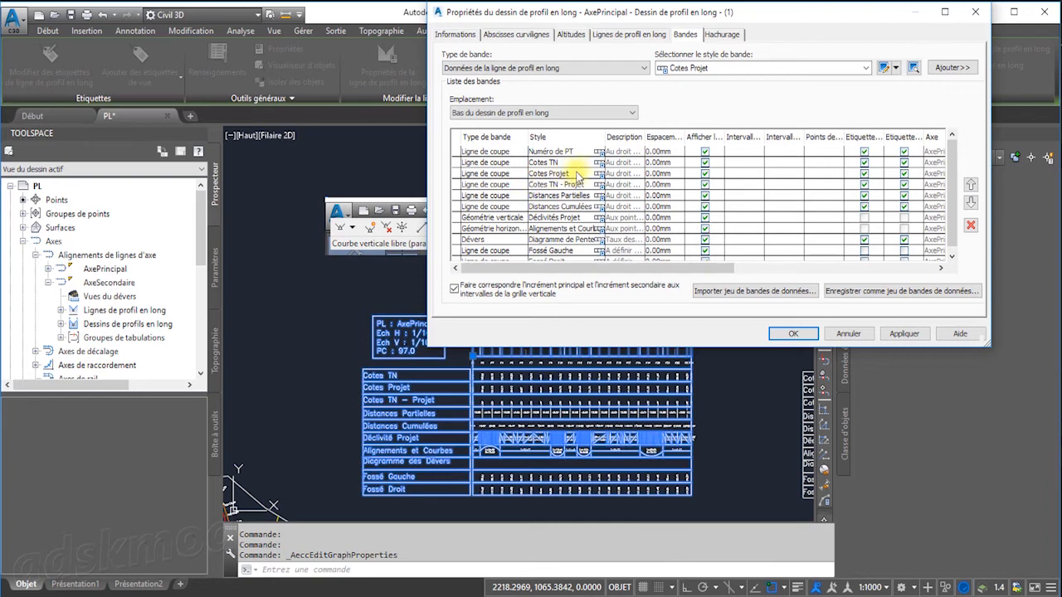
# Set both Ligne de profil en long 1 and 2 of the Cotes Projet band to LPL_AxePrincipal
pyautogui.click(512, 174)
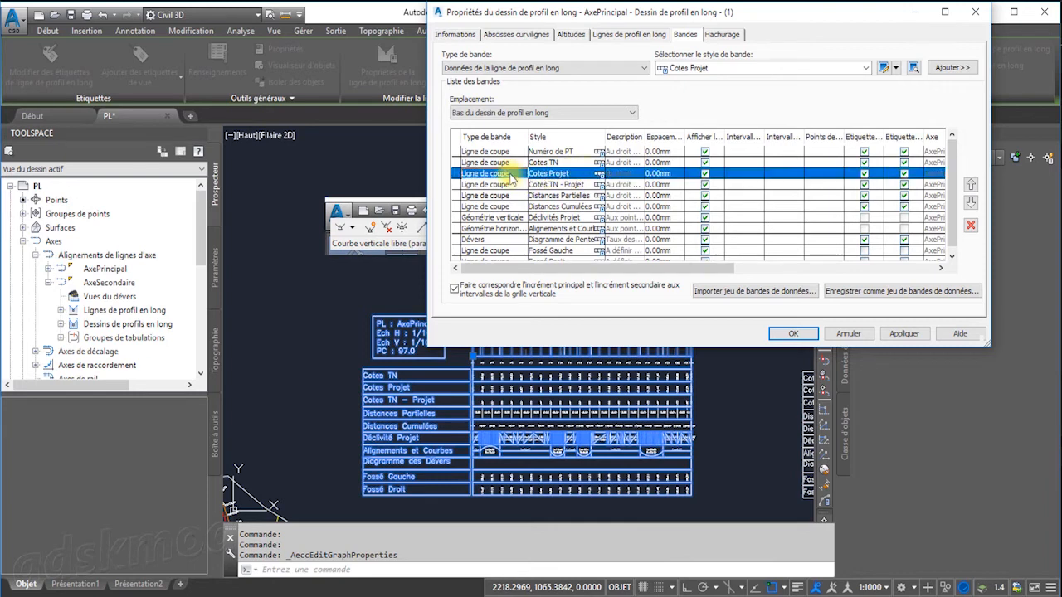
pyautogui.moveTo(629, 268); pyautogui.dragTo(815, 268)
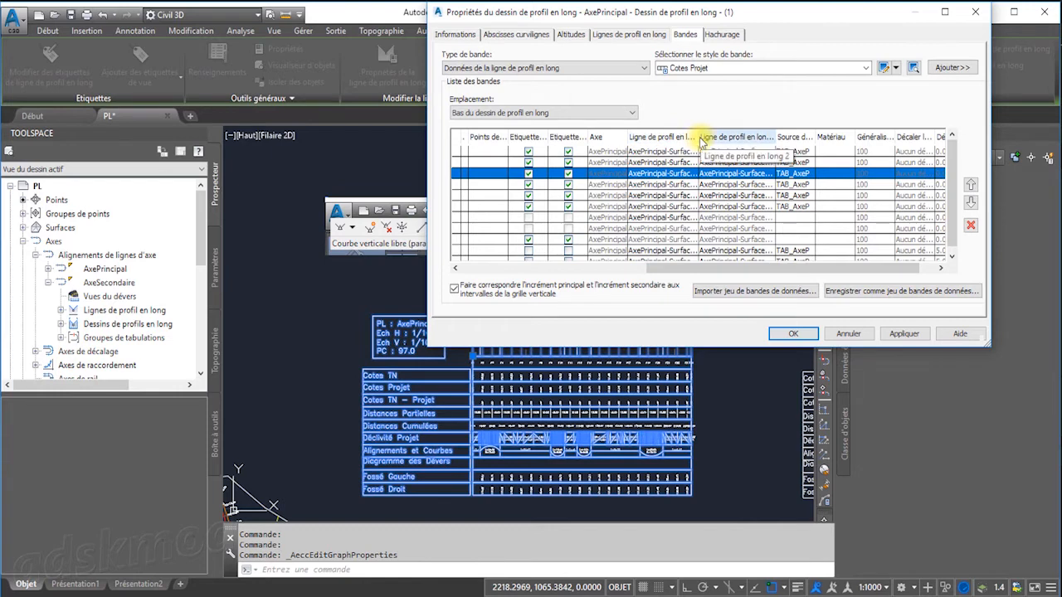
pyautogui.moveTo(699, 137); pyautogui.dragTo(717, 137)
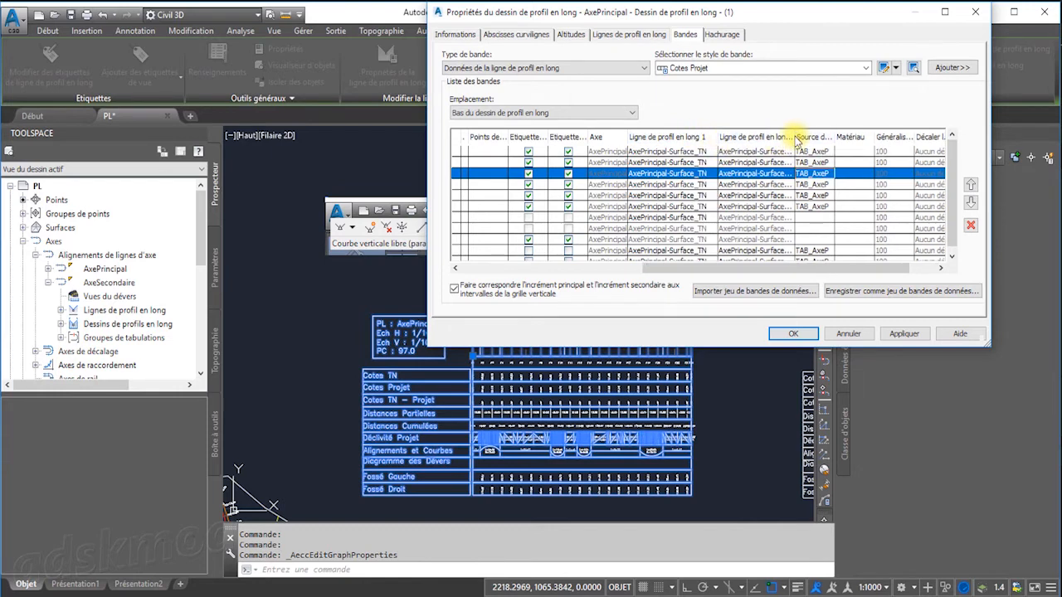
pyautogui.moveTo(812, 136); pyautogui.dragTo(810, 136)
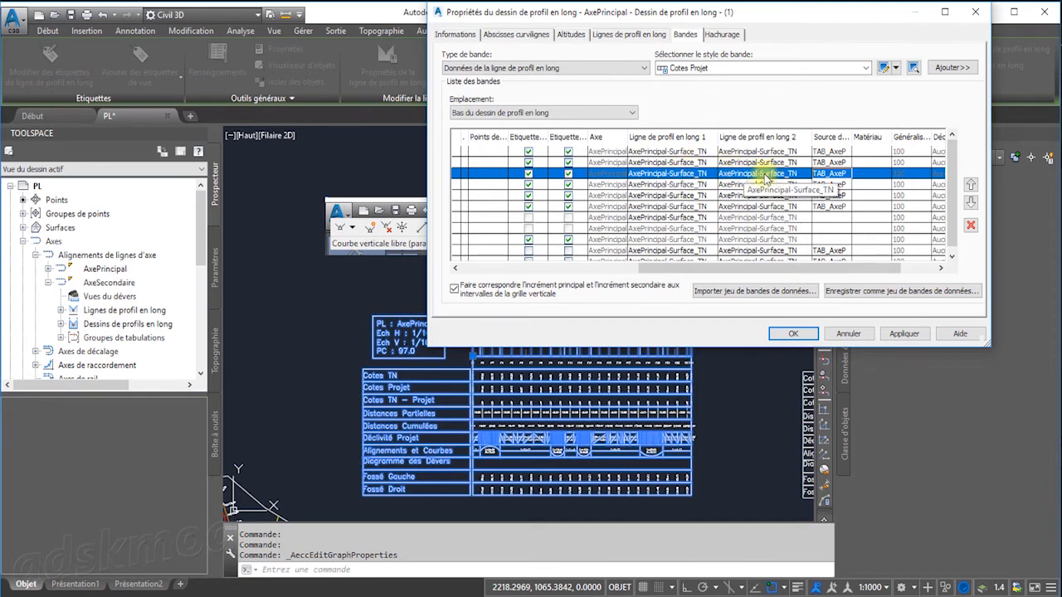
pyautogui.click(705, 176)
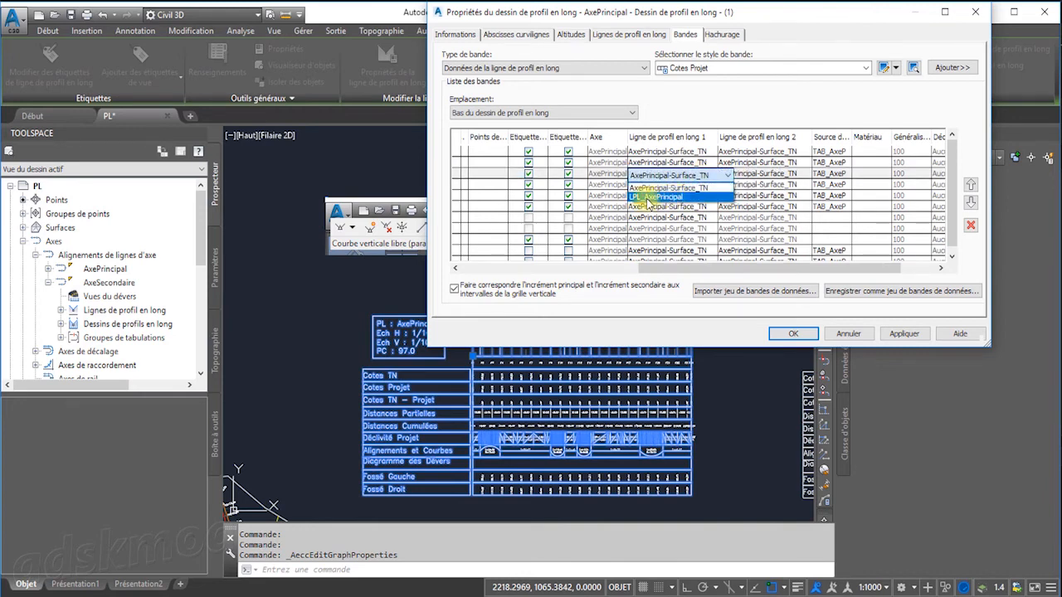
pyautogui.click(674, 199)
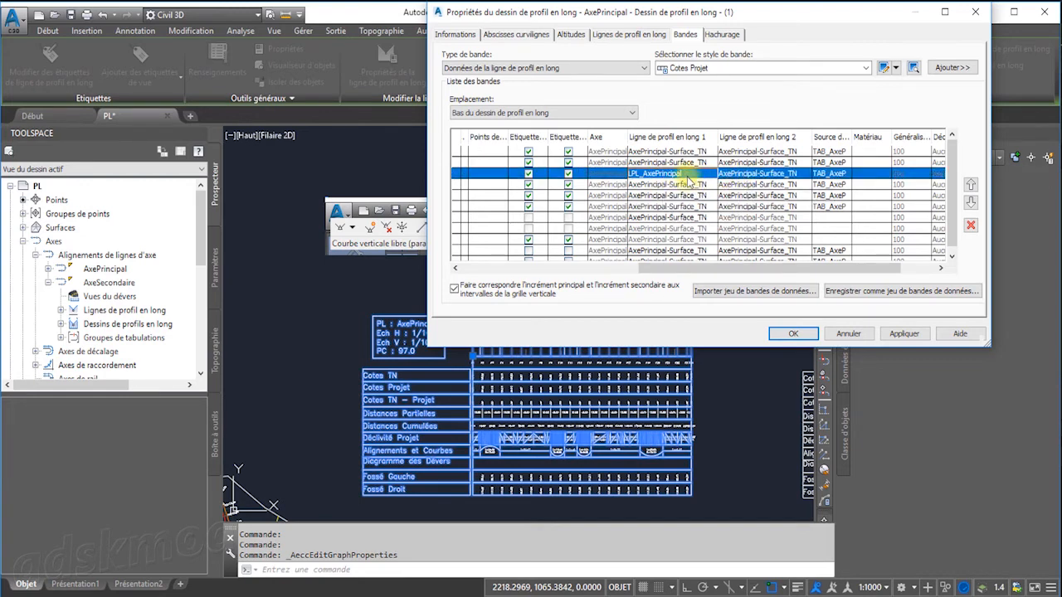
pyautogui.click(730, 174)
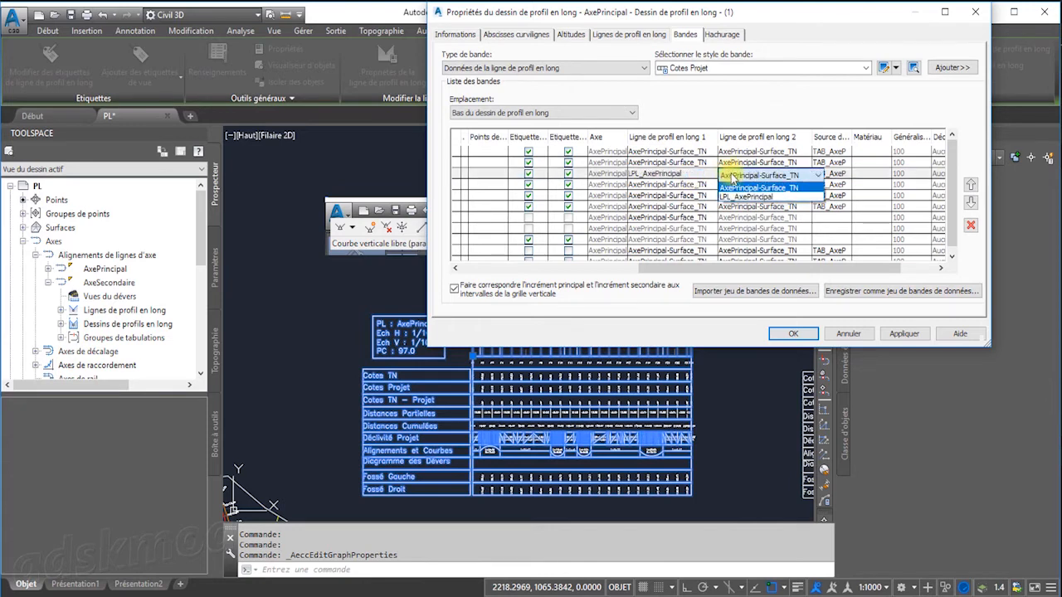
pyautogui.click(734, 196)
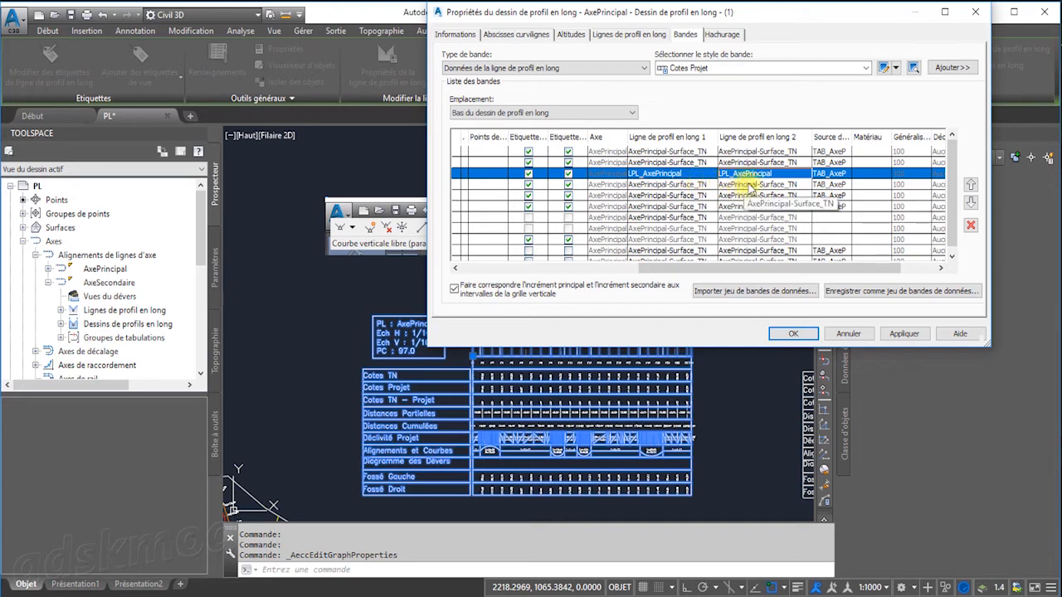
# Set Ligne de profil en long 1 of the Cotes TN - Projet band to LPL_AxePrincipal
pyautogui.click(703, 184)
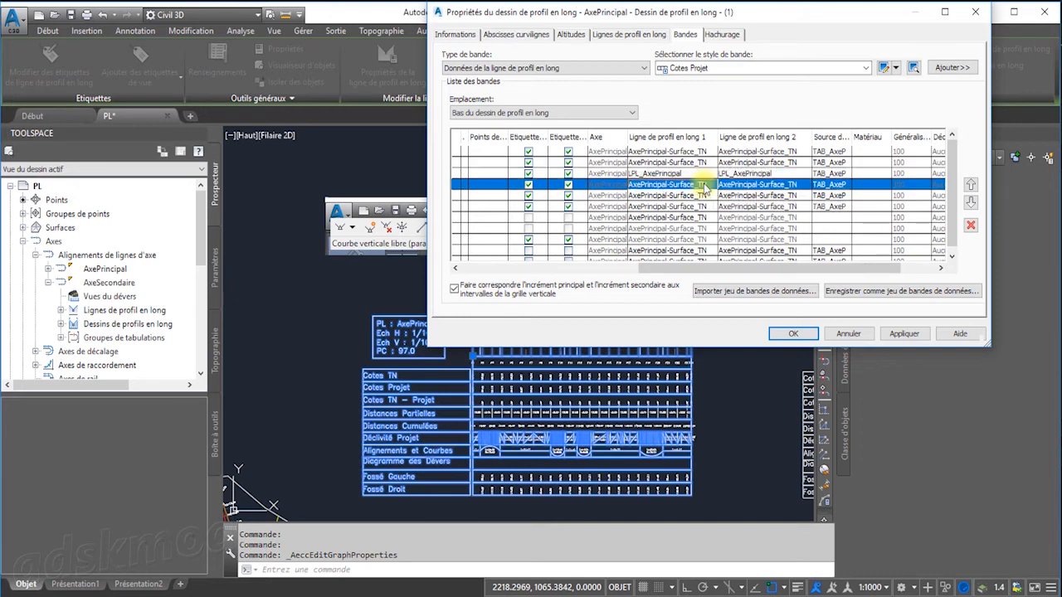
pyautogui.click(704, 184)
pyautogui.click(682, 209)
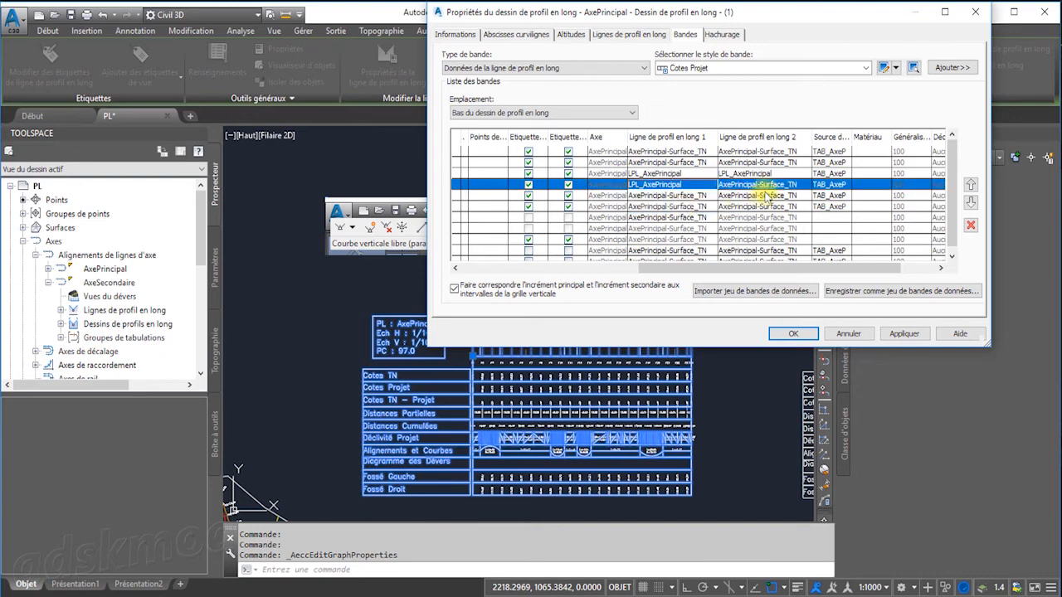
# Assign LPL_AxePrincipal as profile 1 and profile 2 of the Distances Partielles band
pyautogui.doubleClick(708, 197)
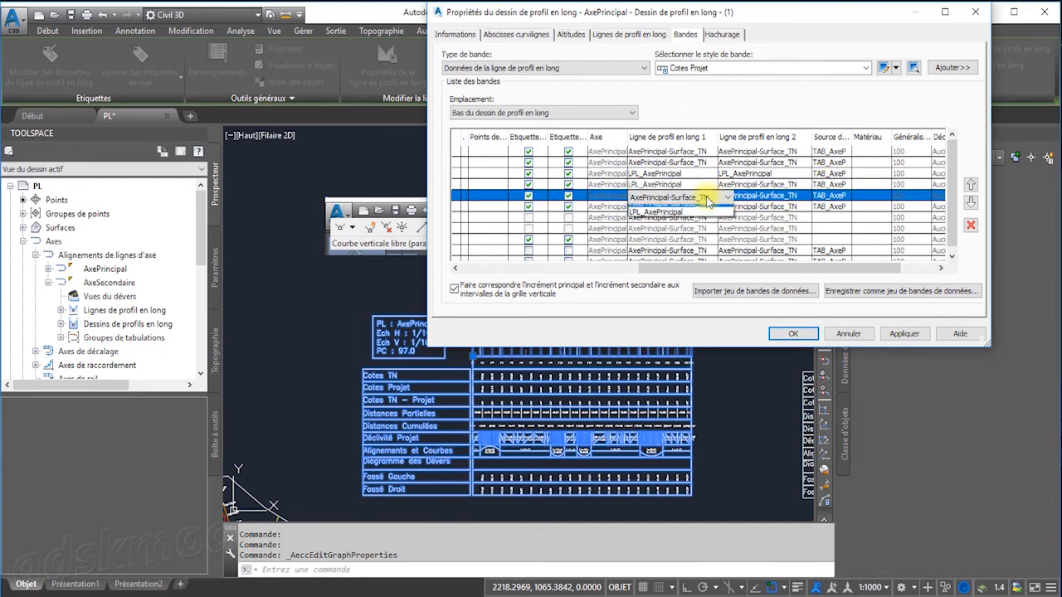
pyautogui.click(701, 213)
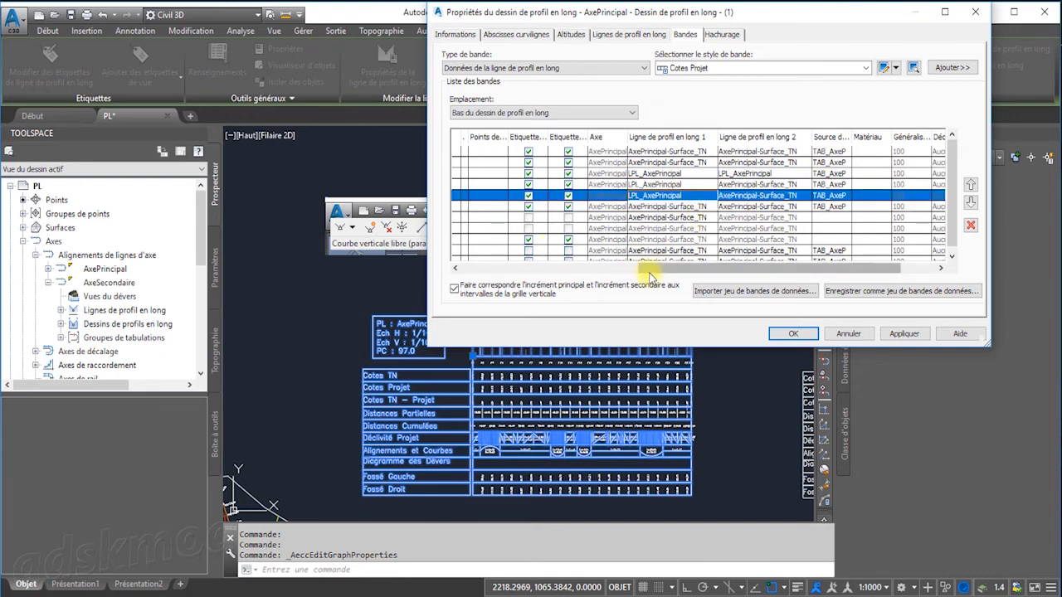
pyautogui.moveTo(653, 275); pyautogui.dragTo(475, 276)
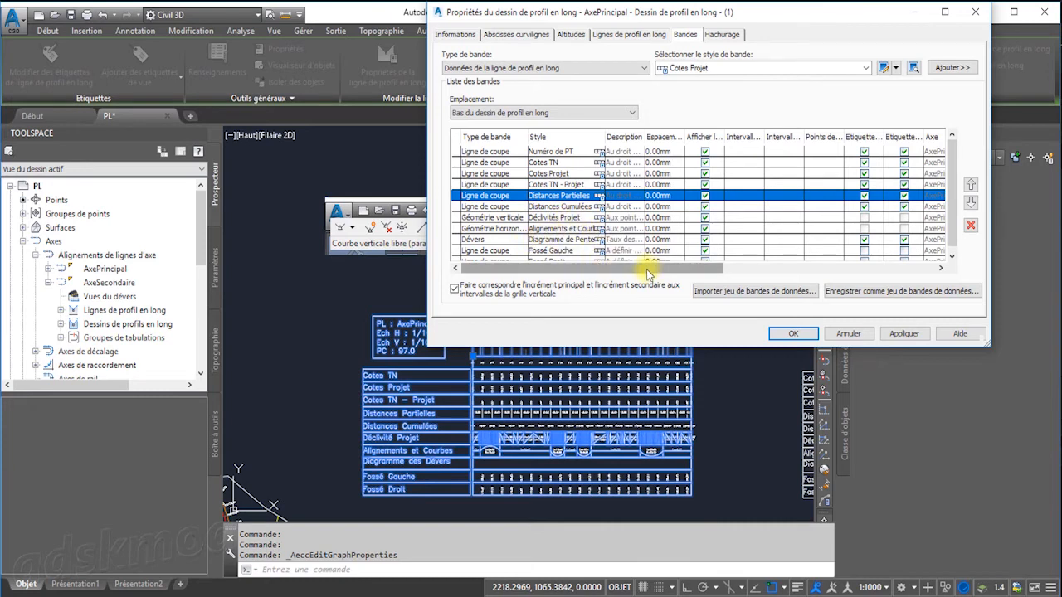
pyautogui.moveTo(647, 274); pyautogui.dragTo(851, 257)
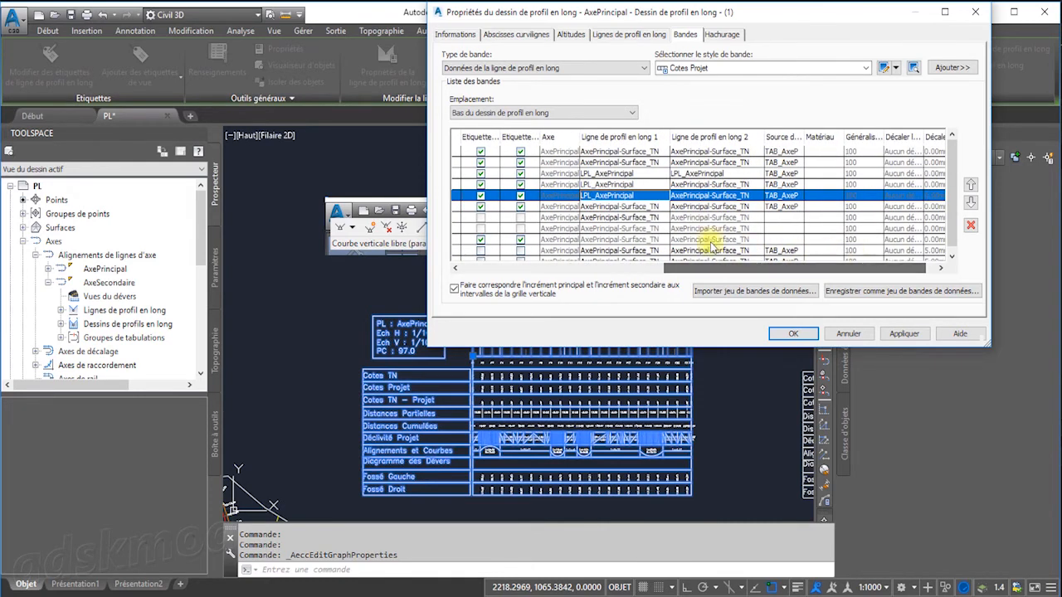
pyautogui.click(685, 202)
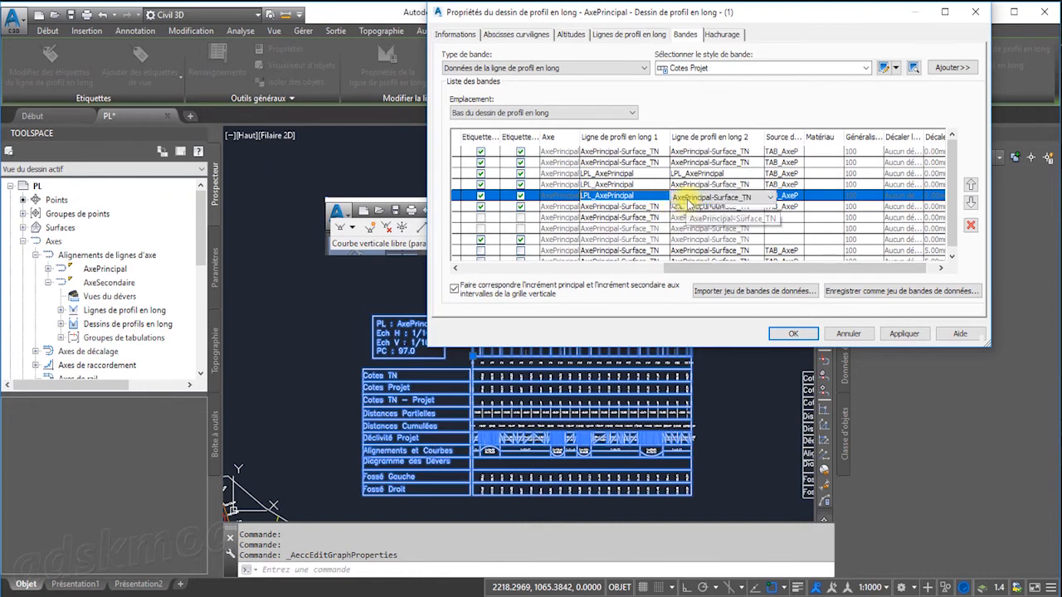
pyautogui.click(685, 215)
# Assign LPL_AxePrincipal to both profiles of the Distances Cumulées band and to profile 1 of the Déclivités Projet band
pyautogui.click(620, 206)
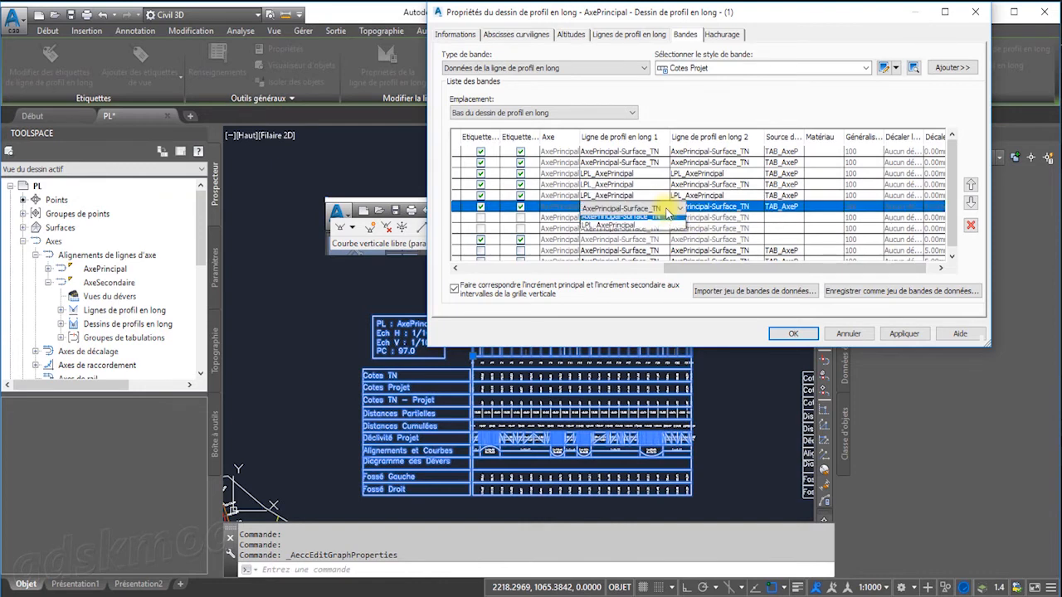
pyautogui.click(614, 228)
pyautogui.click(704, 208)
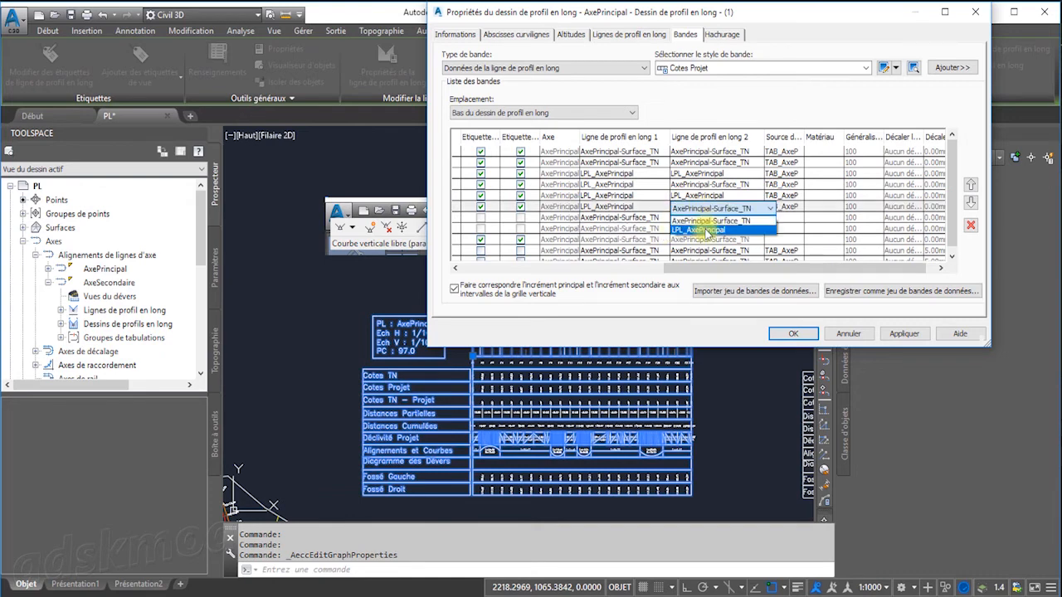
pyautogui.click(693, 218)
pyautogui.click(662, 218)
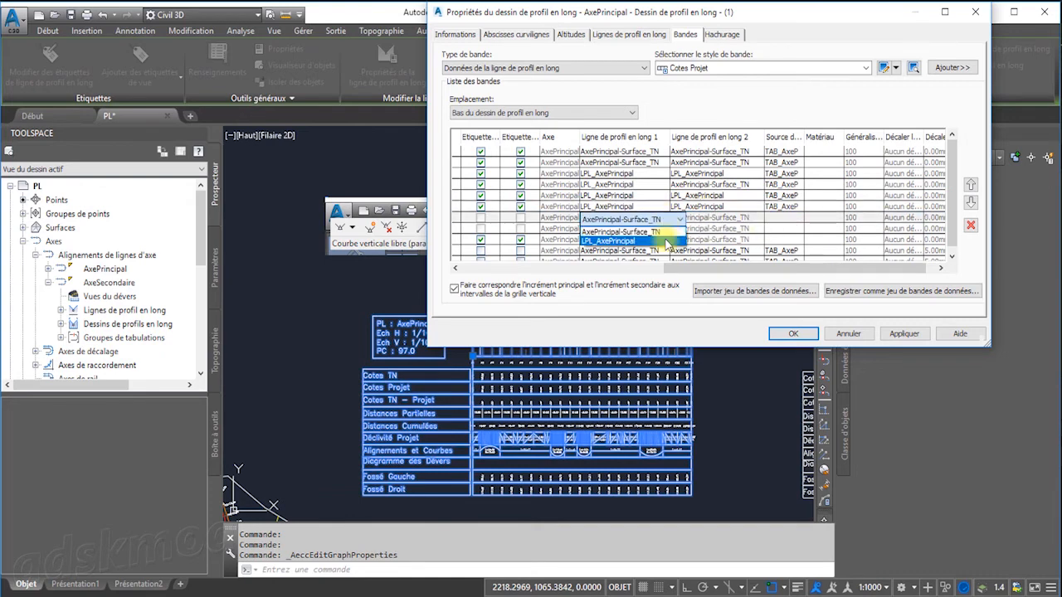
pyautogui.click(660, 240)
# Set profile 1 and profile 2 of the Fossé Gauche band to LPL_AxePrincipal
pyautogui.scroll(-1, 706, 253)
pyautogui.click(662, 245)
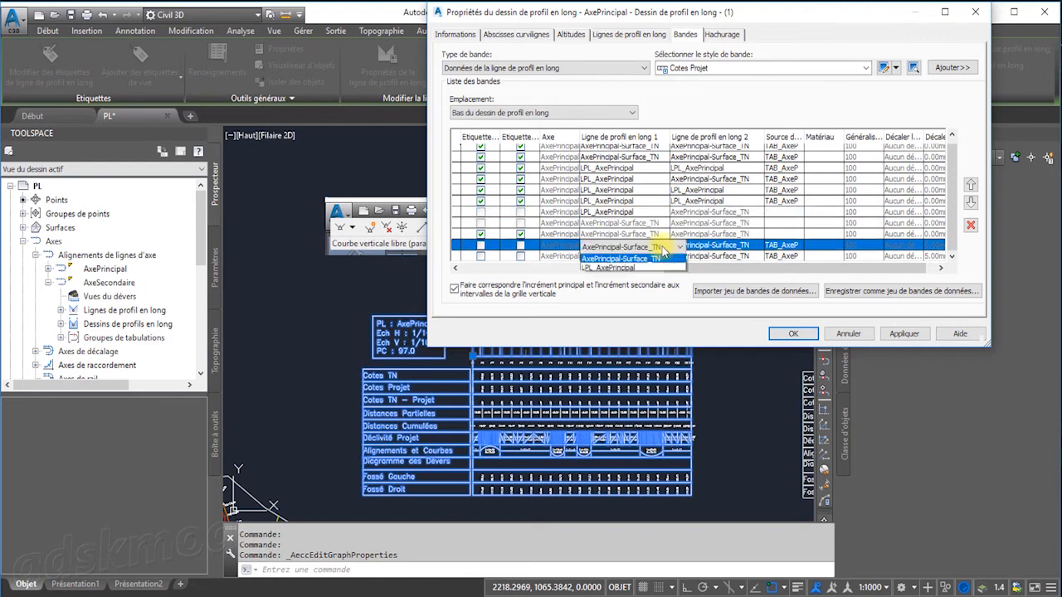
pyautogui.click(647, 267)
pyautogui.click(711, 245)
pyautogui.click(697, 268)
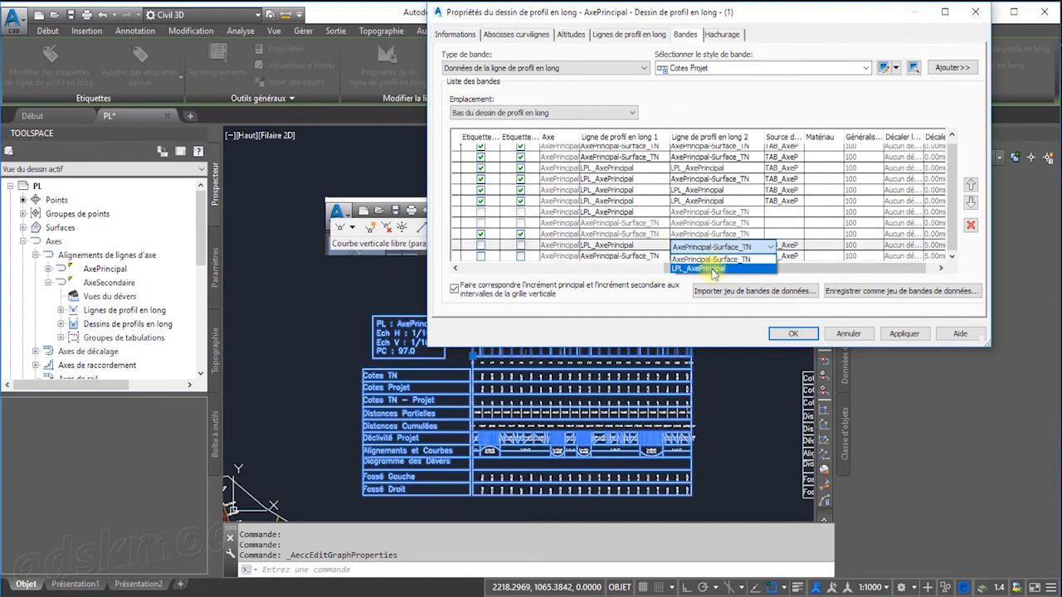
# Set profile 1 and profile 2 of the Fossé Droit band to LPL_AxePrincipal and apply the profile view properties
pyautogui.click(622, 255)
pyautogui.click(680, 257)
pyautogui.click(653, 281)
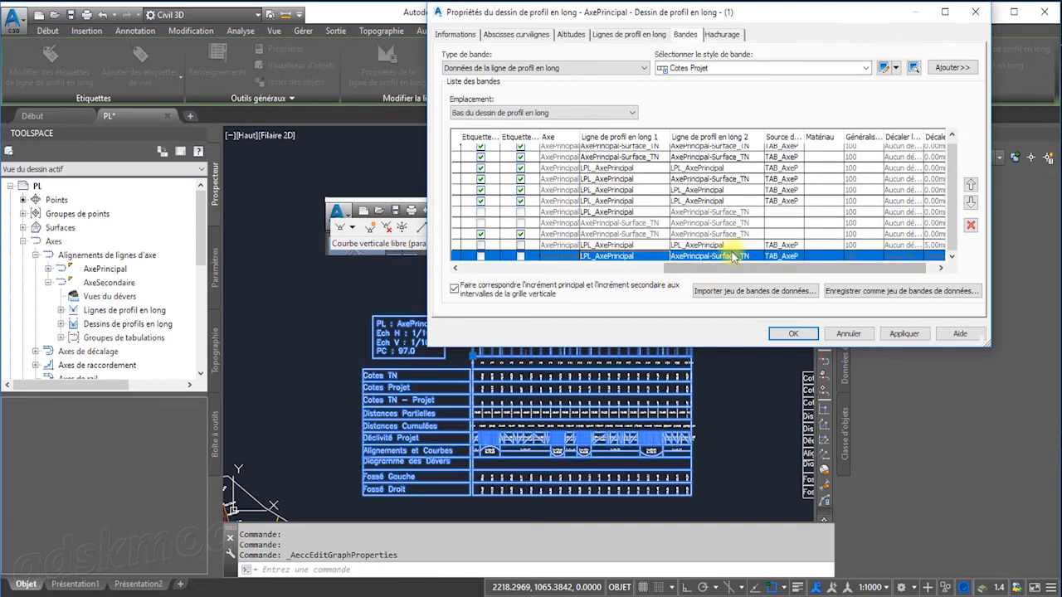
pyautogui.click(711, 256)
pyautogui.click(697, 279)
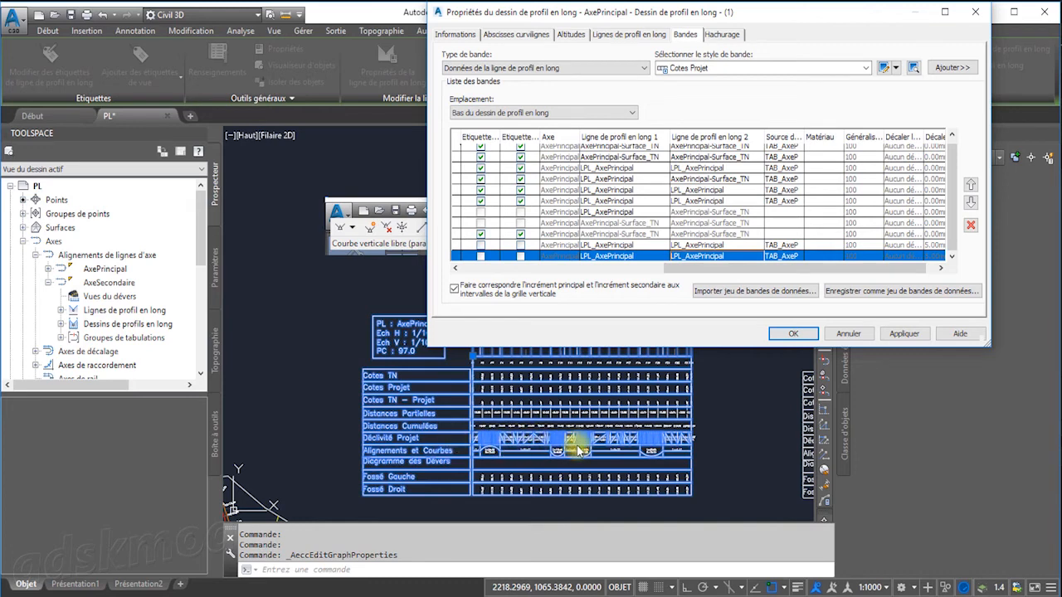
pyautogui.click(793, 335)
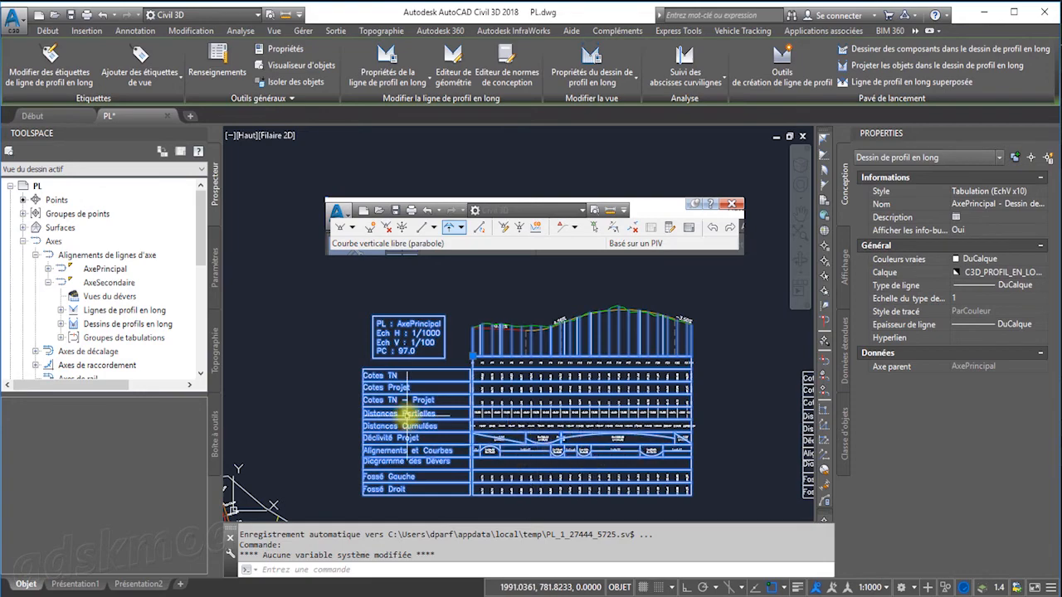
# Examine the Cotes TN, Cotes Projet and Cotes TN - Projet rows below the AxePrincipal profile, and clear the selection
pyautogui.scroll(4, 406, 412)
pyautogui.scroll(4, 597, 342)
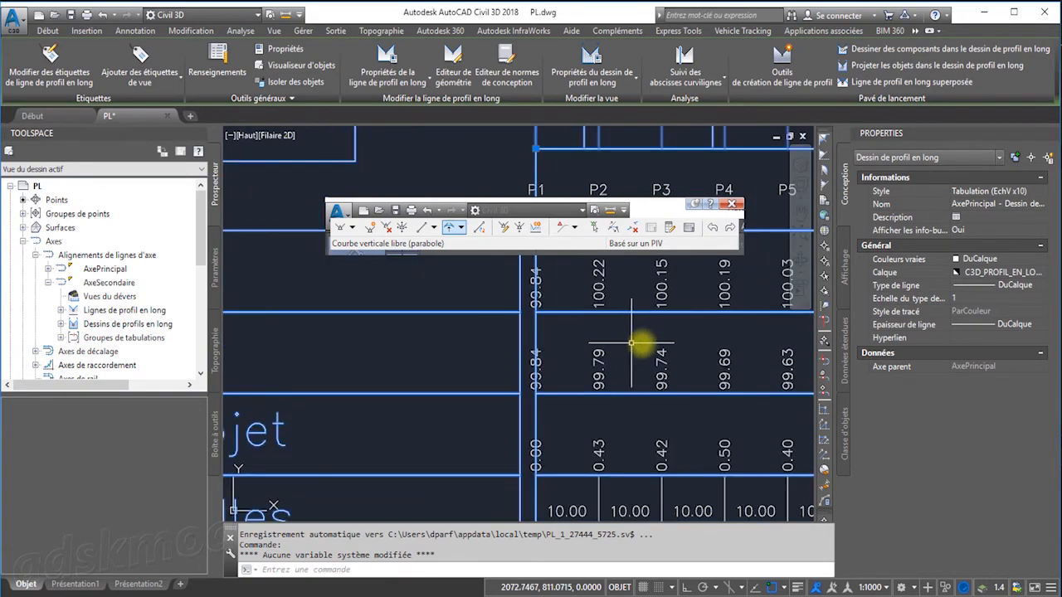
pyautogui.moveTo(643, 340)
pyautogui.mouseDown(button='middle')
pyautogui.moveTo(495, 446)
pyautogui.moveTo(484, 440)
pyautogui.moveTo(488, 354)
pyautogui.mouseUp(button='middle')
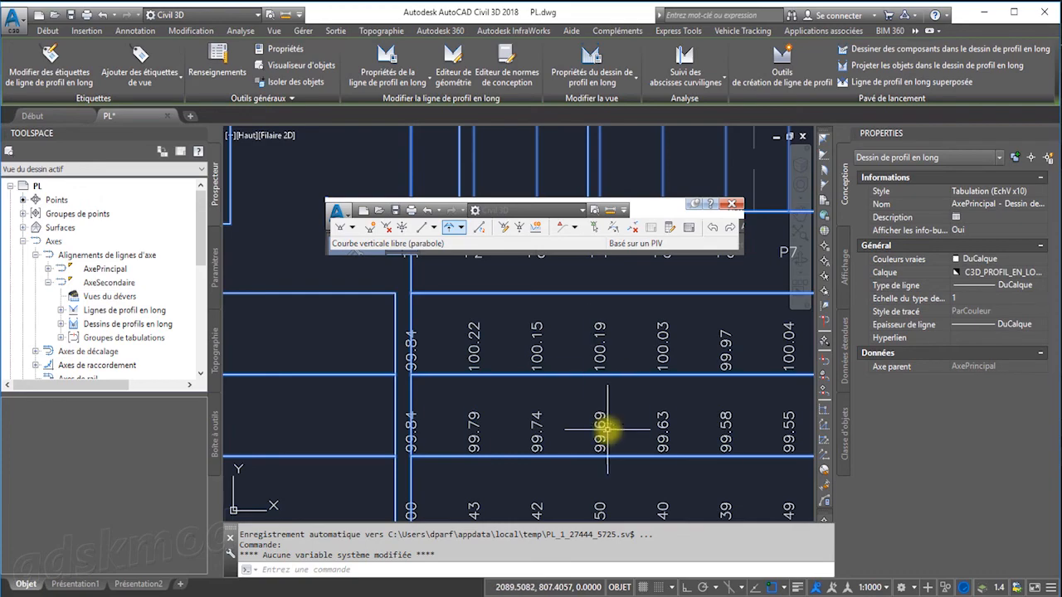
pyautogui.scroll(-6, 605, 431)
pyautogui.scroll(-2, 579, 394)
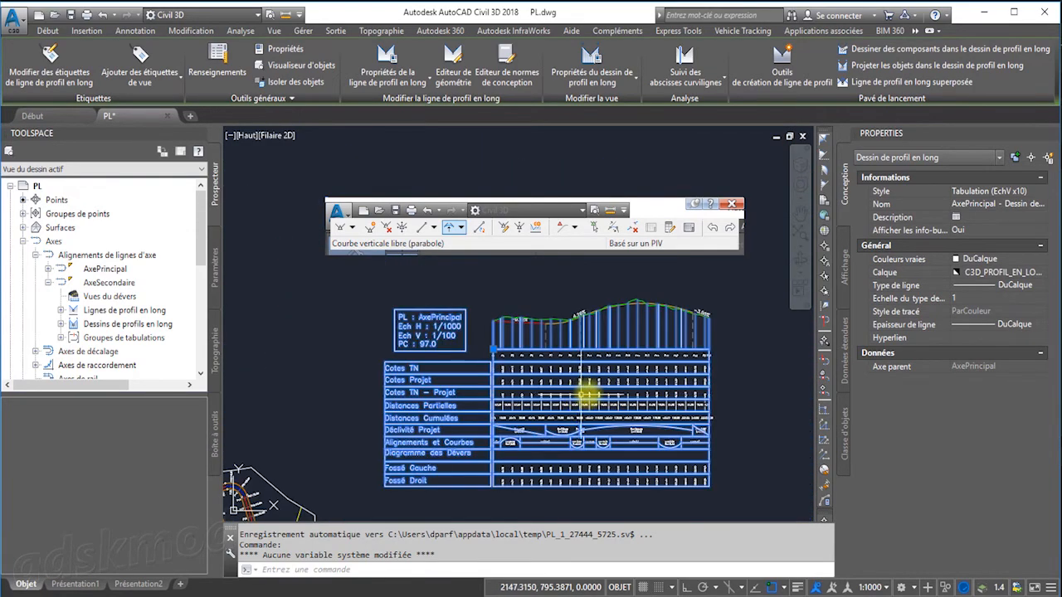
pyautogui.press('Escape')
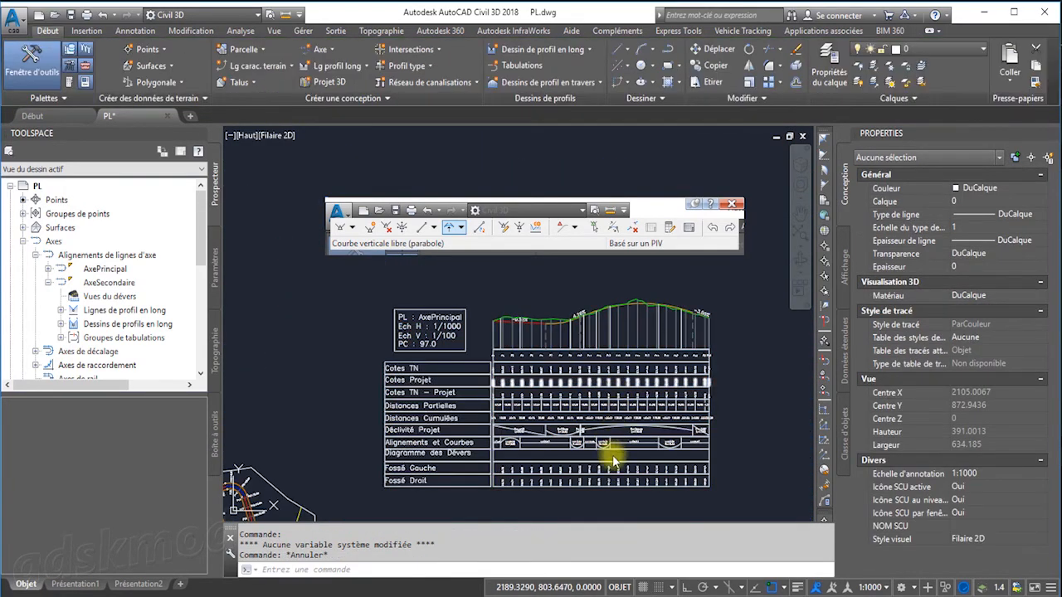
pyautogui.click(744, 465)
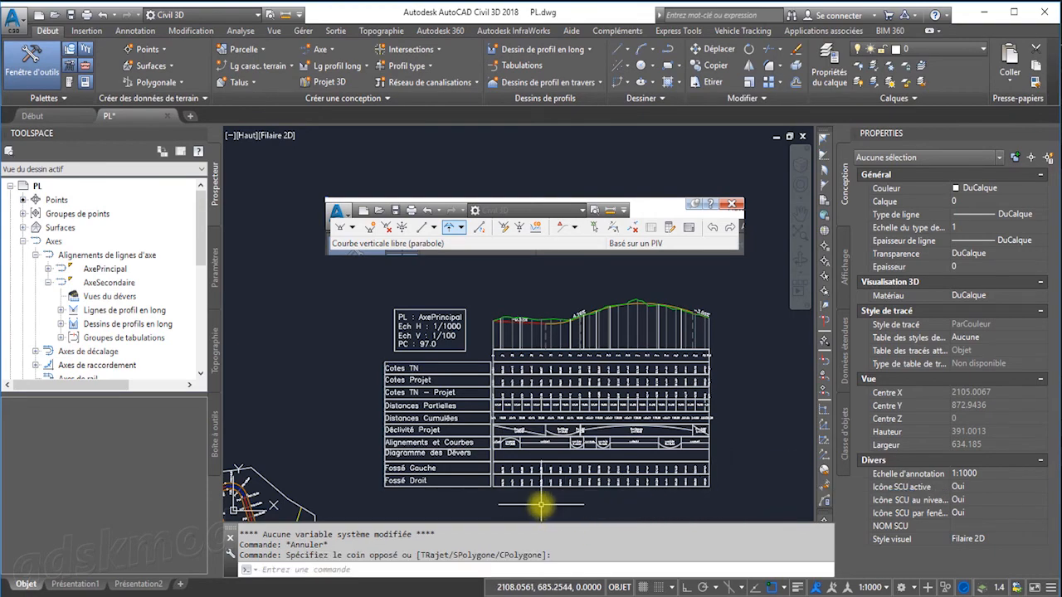
pyautogui.moveTo(545, 496)
pyautogui.mouseDown(button='middle')
pyautogui.moveTo(502, 464)
pyautogui.moveTo(484, 473)
pyautogui.mouseUp(button='middle')
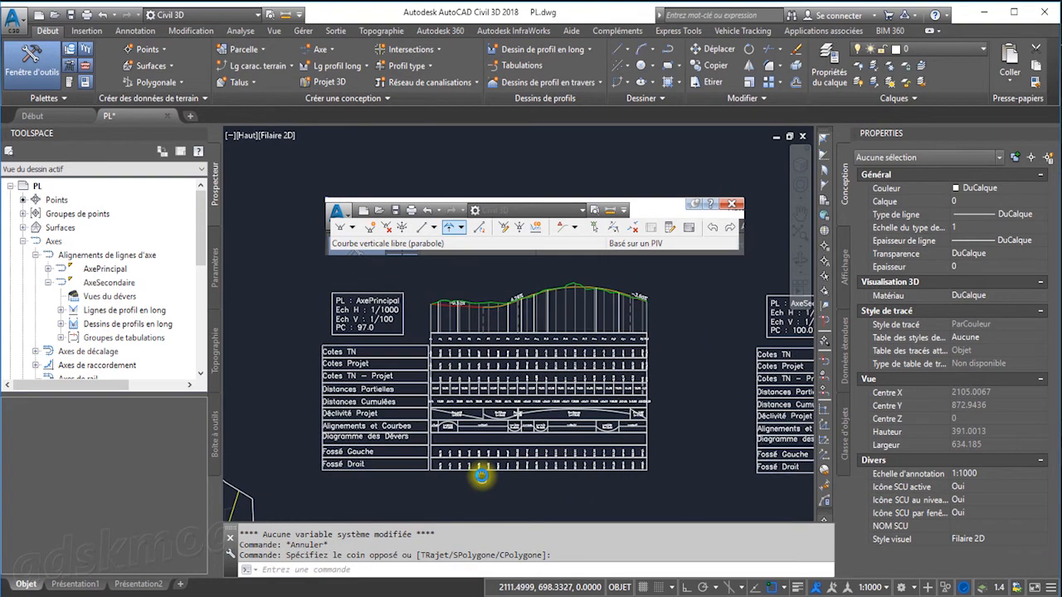
# Examine the AxePrincipal and AxeSecondaire profile views, checking the AxePrincipal profile and its data bands from Cotes TN to Fossé Droit
pyautogui.moveTo(536, 427)
pyautogui.mouseDown(button='middle')
pyautogui.moveTo(670, 426)
pyautogui.moveTo(620, 391)
pyautogui.mouseUp(button='middle')
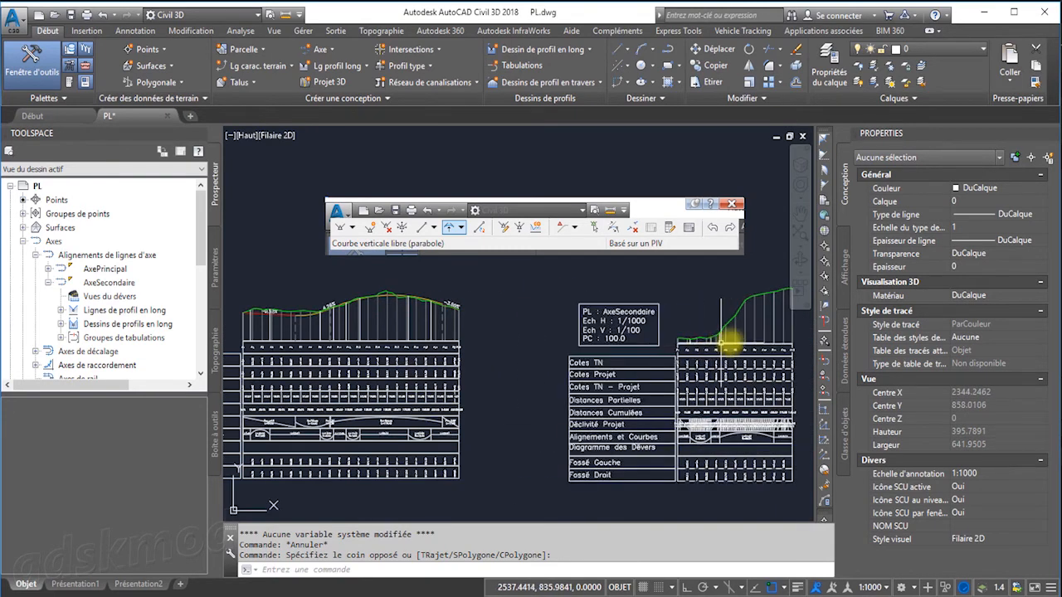
pyautogui.moveTo(722, 340); pyautogui.dragTo(621, 356, button='middle')
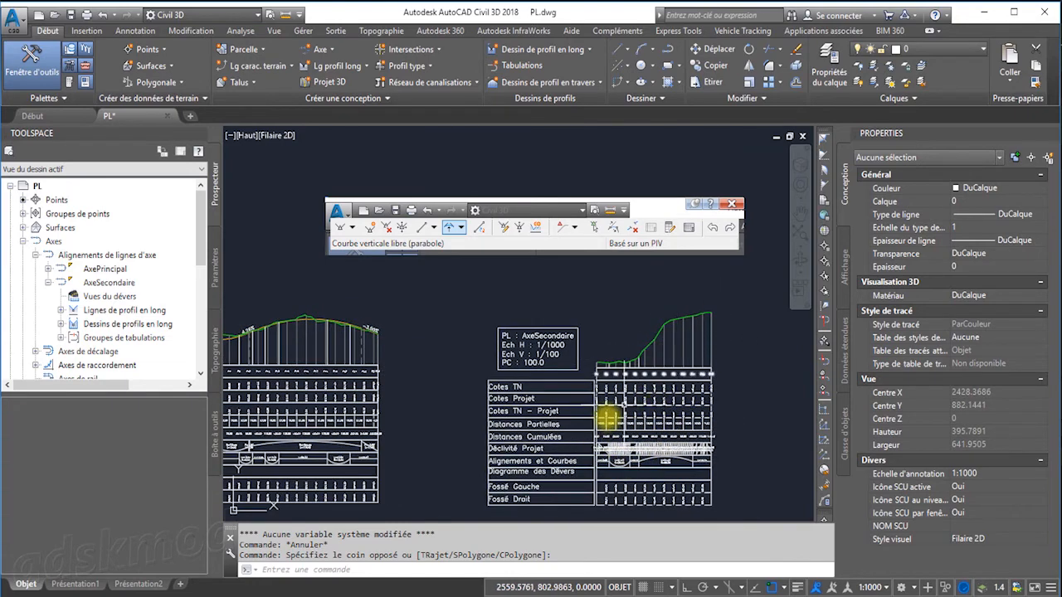
pyautogui.moveTo(542, 449); pyautogui.dragTo(749, 407, button='middle')
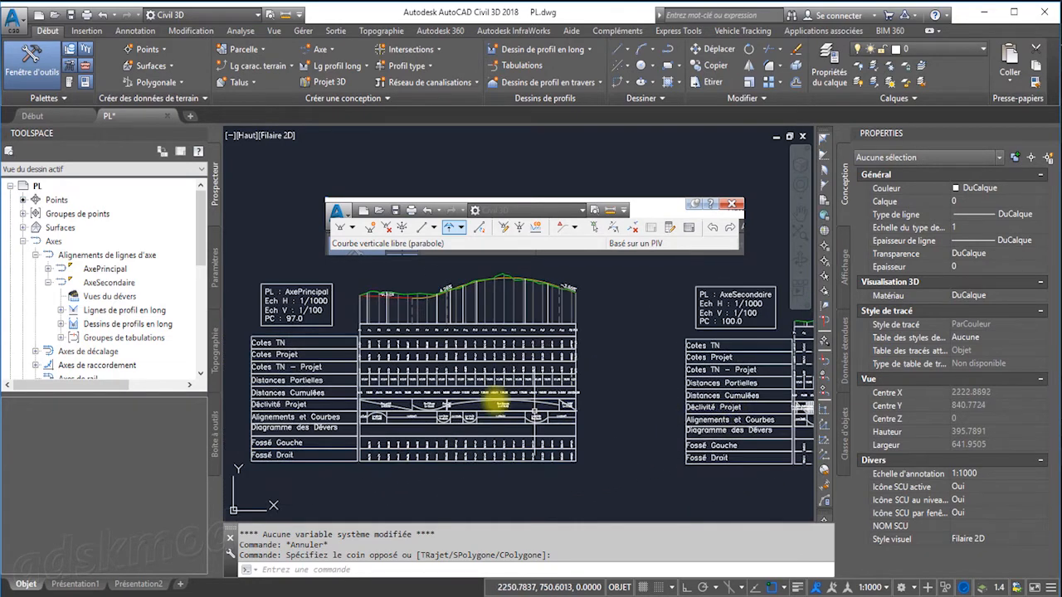
pyautogui.scroll(2, 378, 323)
pyautogui.moveTo(378, 323); pyautogui.dragTo(414, 379, button='middle')
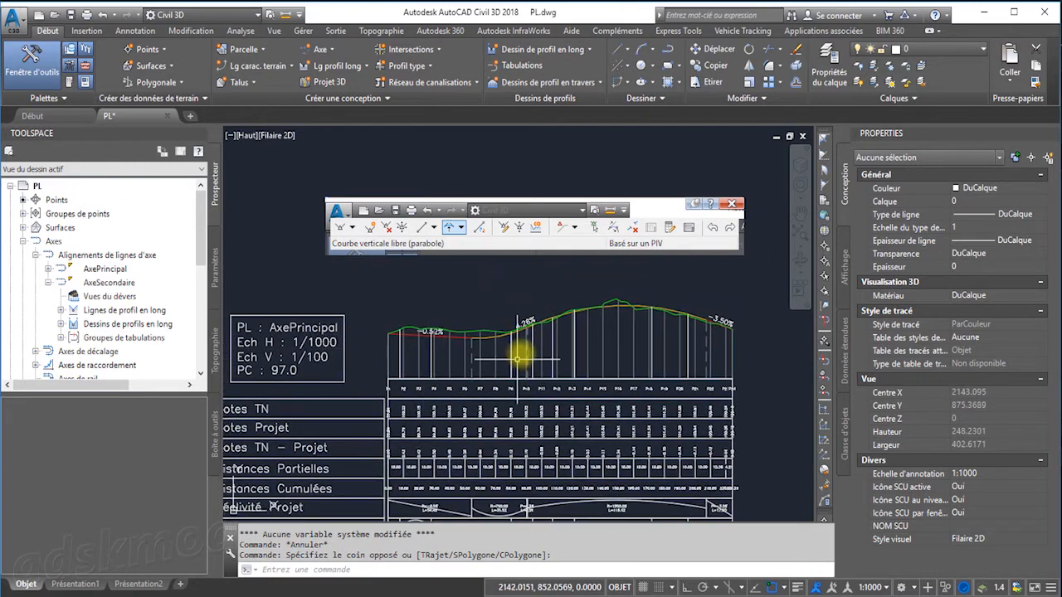
pyautogui.moveTo(511, 417); pyautogui.dragTo(557, 324, button='middle')
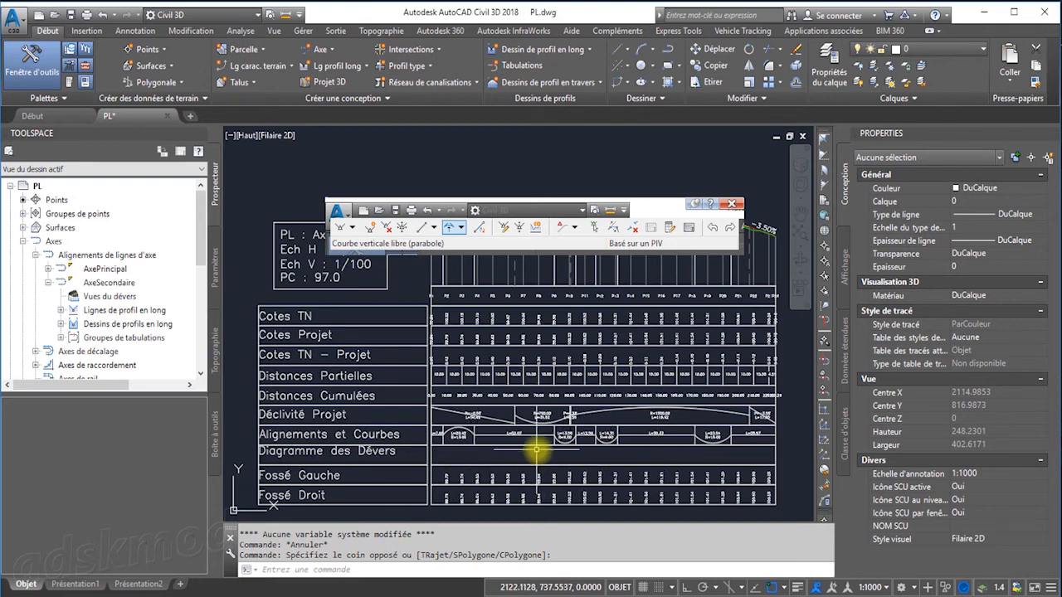
pyautogui.scroll(-2, 517, 456)
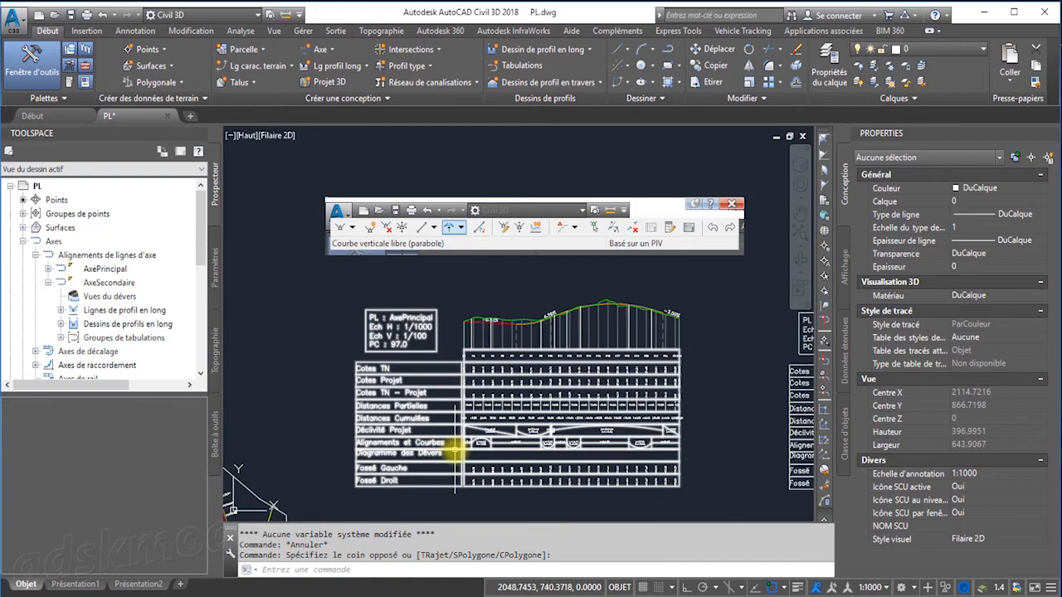
pyautogui.scroll(3, 425, 475)
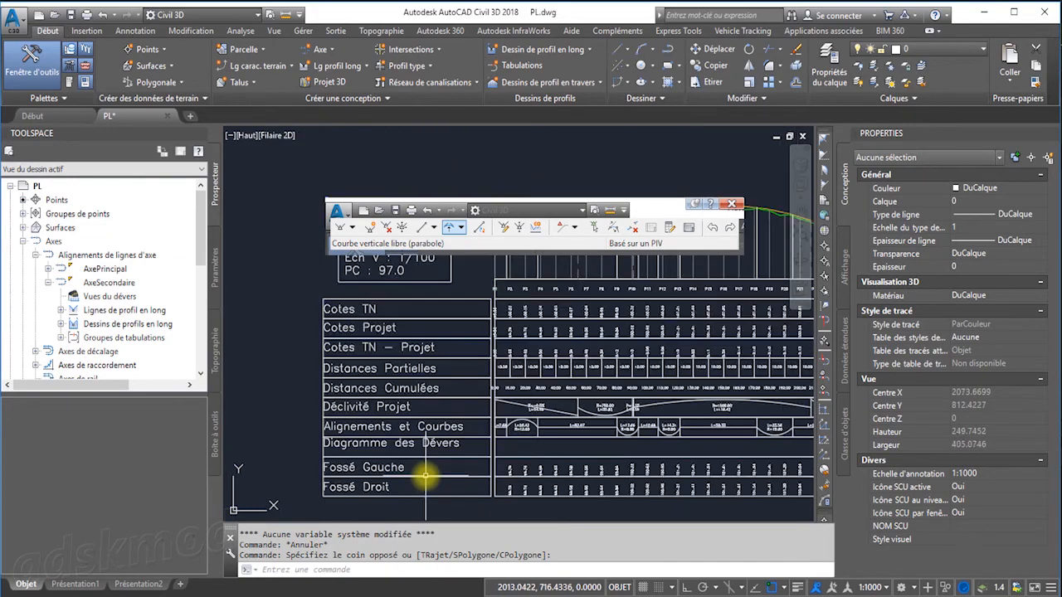
pyautogui.moveTo(476, 370)
pyautogui.mouseDown(button='middle')
pyautogui.moveTo(443, 422)
pyautogui.moveTo(403, 398)
pyautogui.moveTo(407, 437)
pyautogui.mouseUp(button='middle')
pyautogui.moveTo(484, 302); pyautogui.dragTo(465, 376, button='middle')
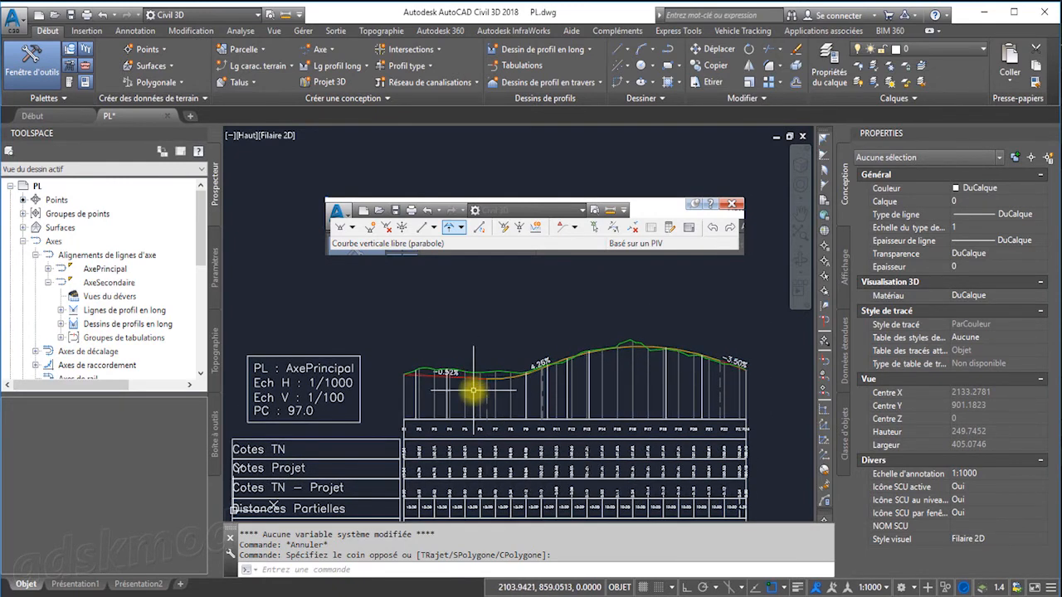
# Import the _Aucun affichage label set for the LPL_AxePrincipal profile and apply it
pyautogui.click(474, 378)
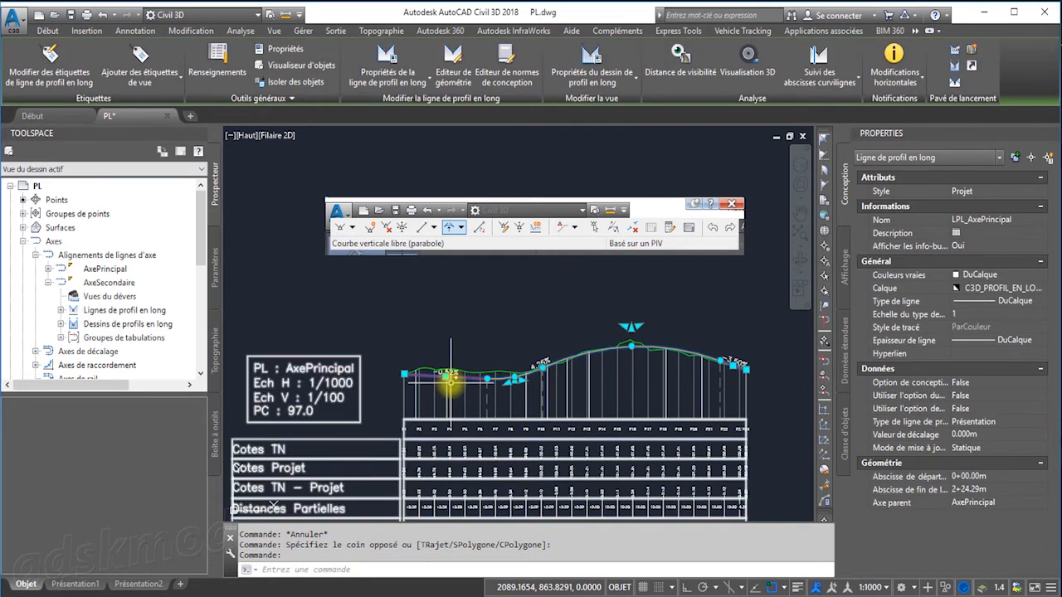
pyautogui.click(52, 75)
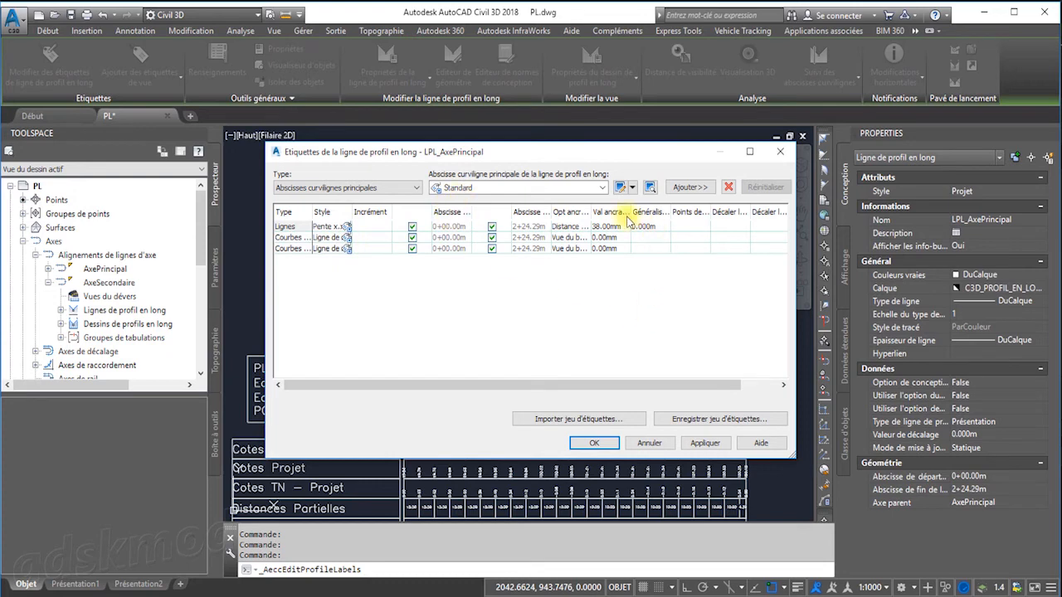
pyautogui.click(610, 420)
pyautogui.click(628, 235)
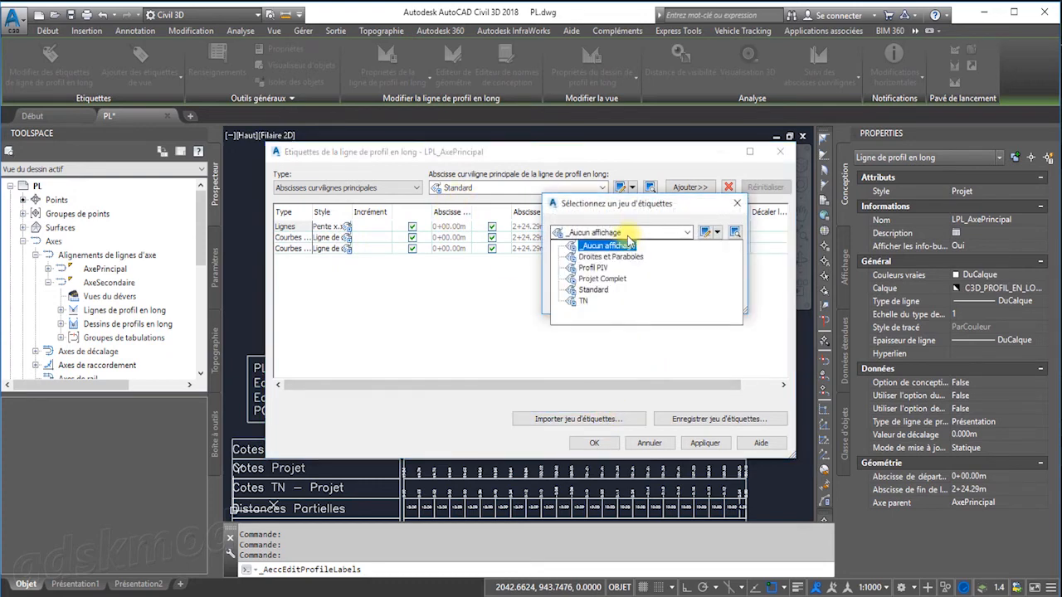
pyautogui.click(629, 242)
pyautogui.click(620, 436)
pyautogui.click(594, 442)
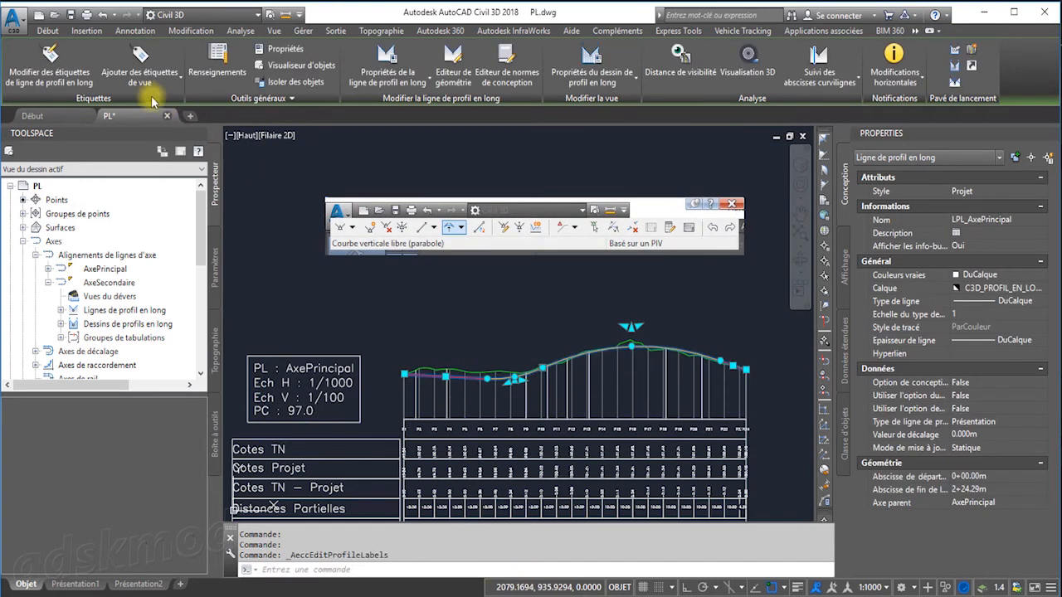
# Edit the labels of the LPL_AxePrincipal profile again and import the Projet Complet label set
pyautogui.click(50, 65)
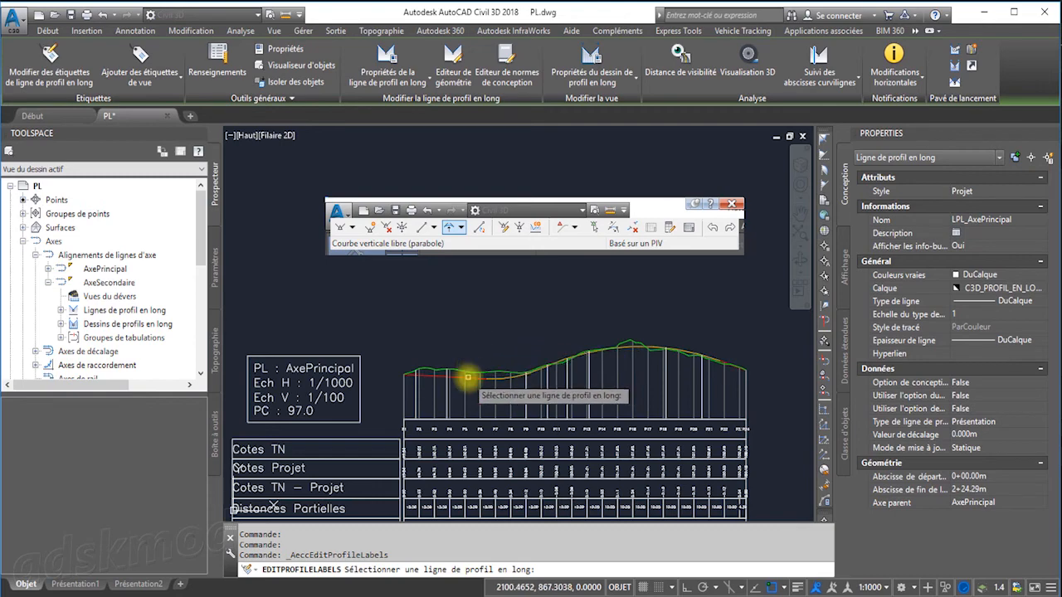
pyautogui.click(473, 379)
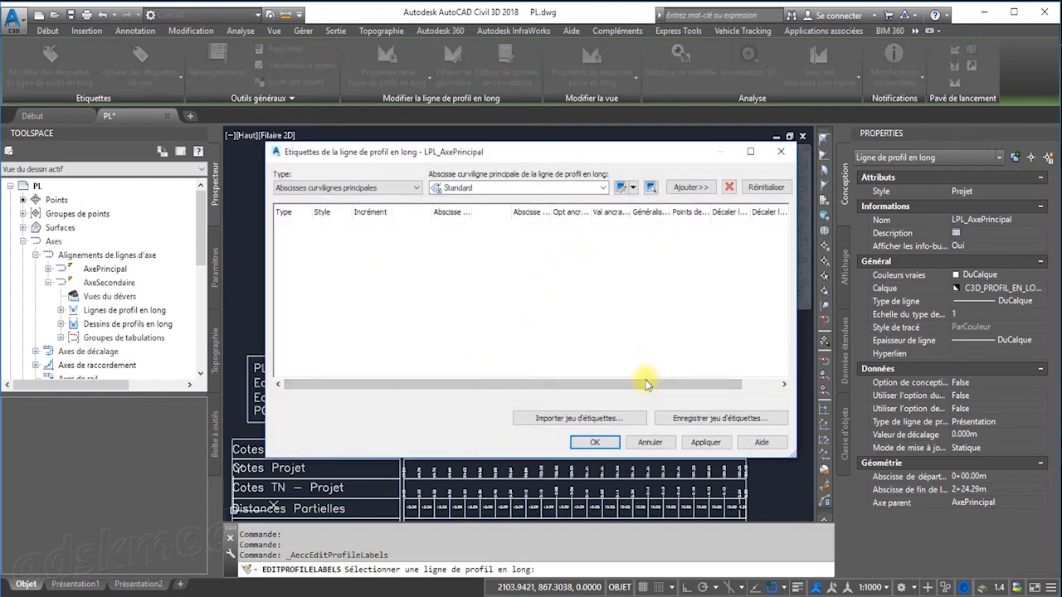
pyautogui.click(624, 420)
pyautogui.click(670, 231)
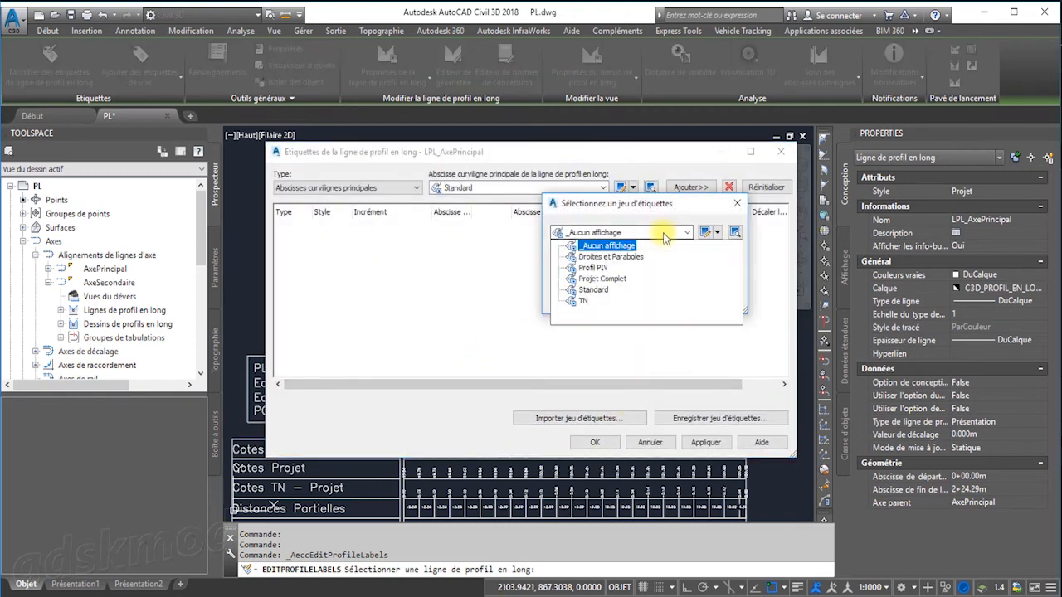
pyautogui.click(614, 279)
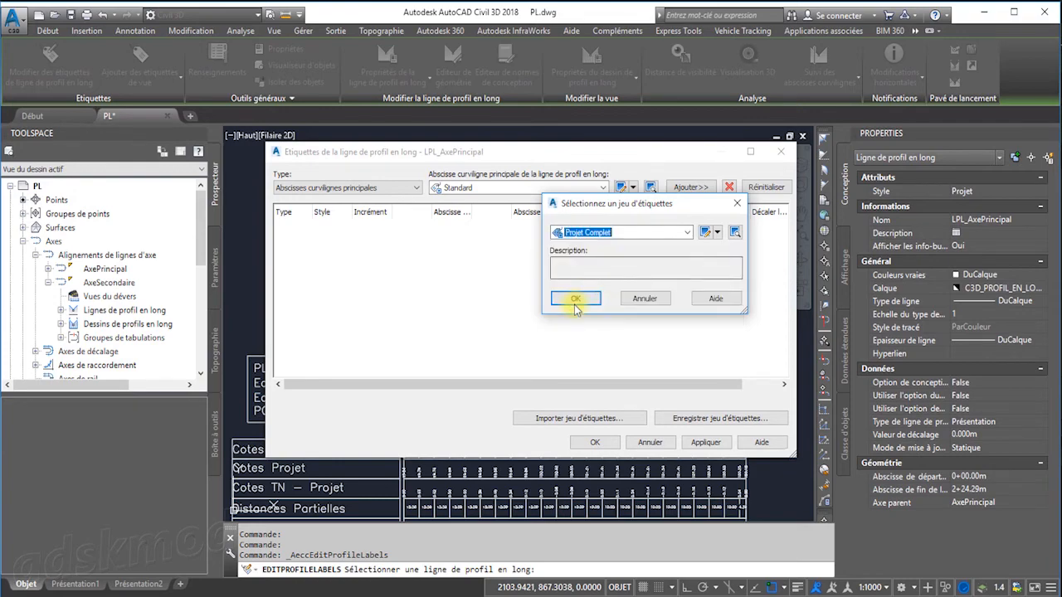
pyautogui.click(576, 304)
pyautogui.click(594, 444)
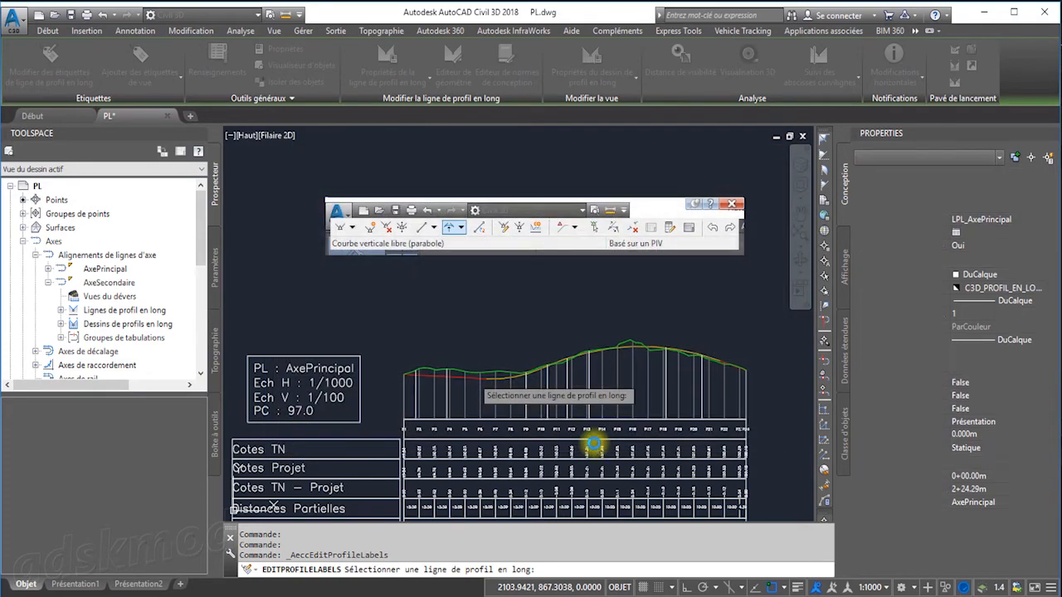
# Delete the large PM and Z label group marking the start and end of the LPL_AxePrincipal profile
pyautogui.scroll(3, 494, 373)
pyautogui.scroll(-4, 493, 372)
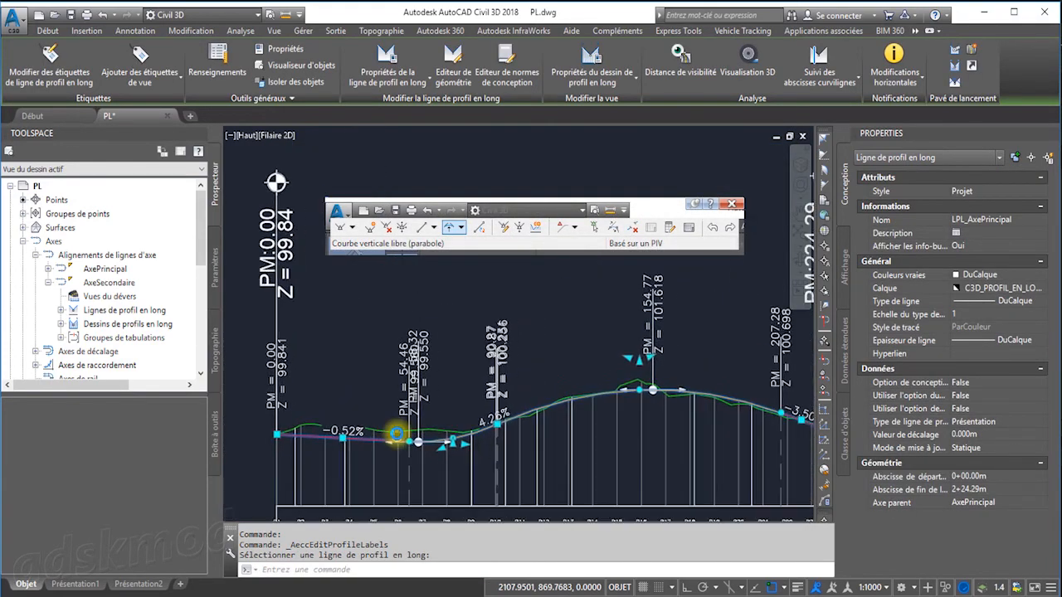
pyautogui.scroll(2, 536, 413)
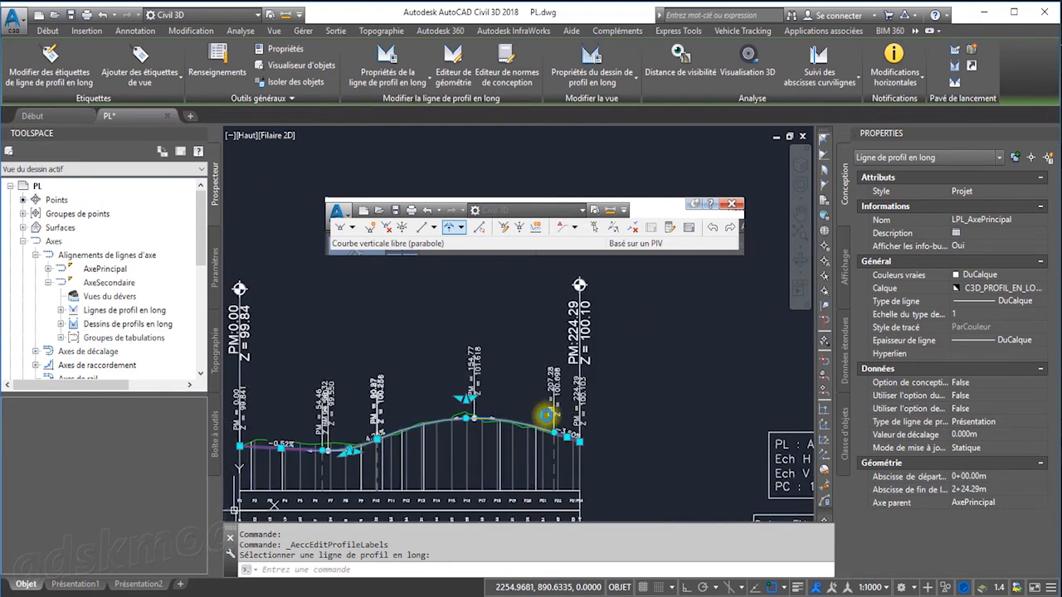
pyautogui.moveTo(614, 417); pyautogui.dragTo(782, 415, button='middle')
pyautogui.press('Escape')
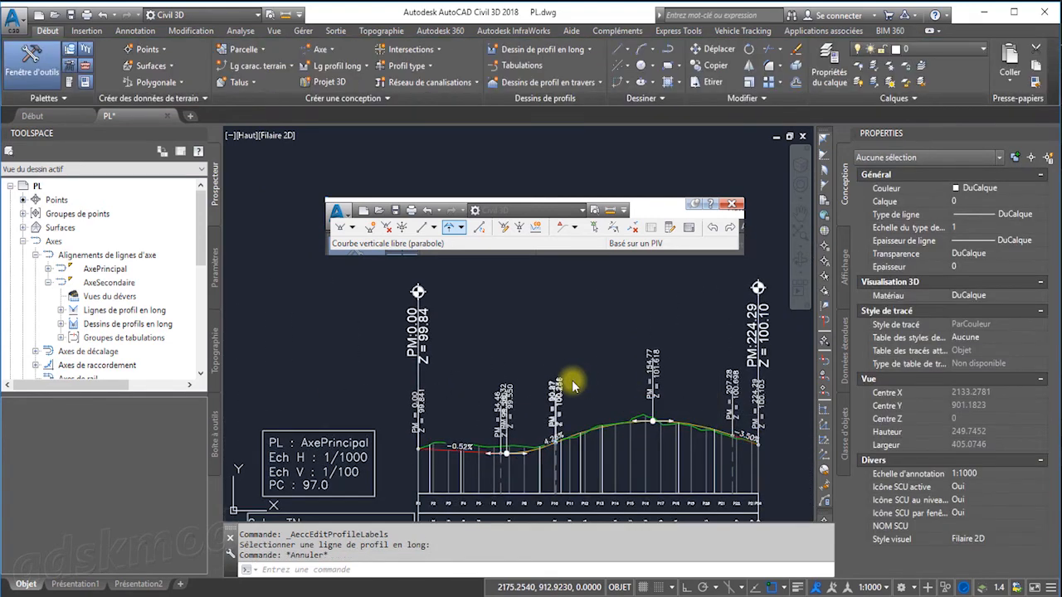
pyautogui.click(418, 371)
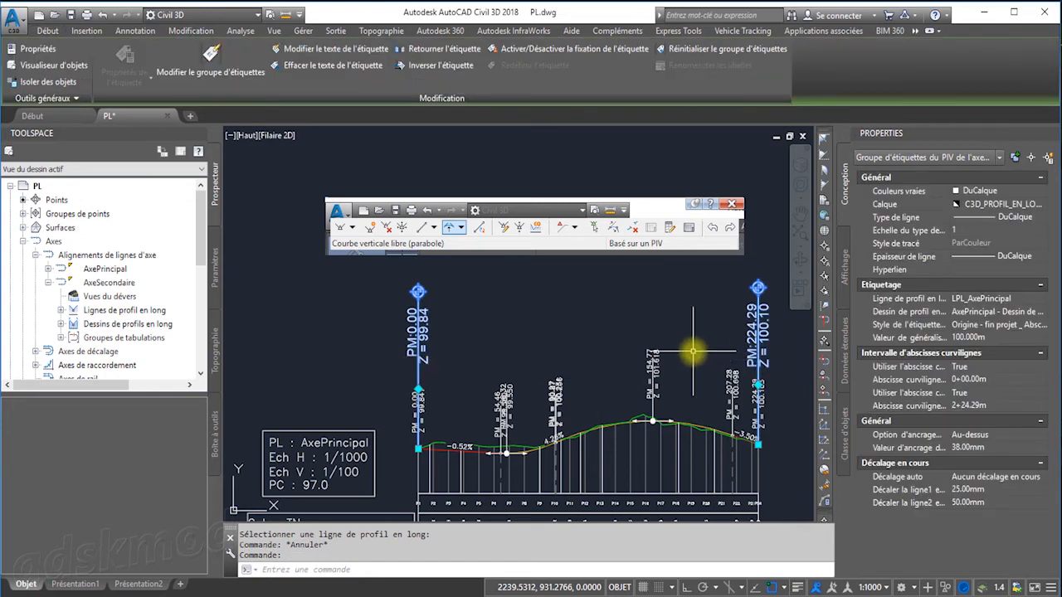
pyautogui.press('Delete')
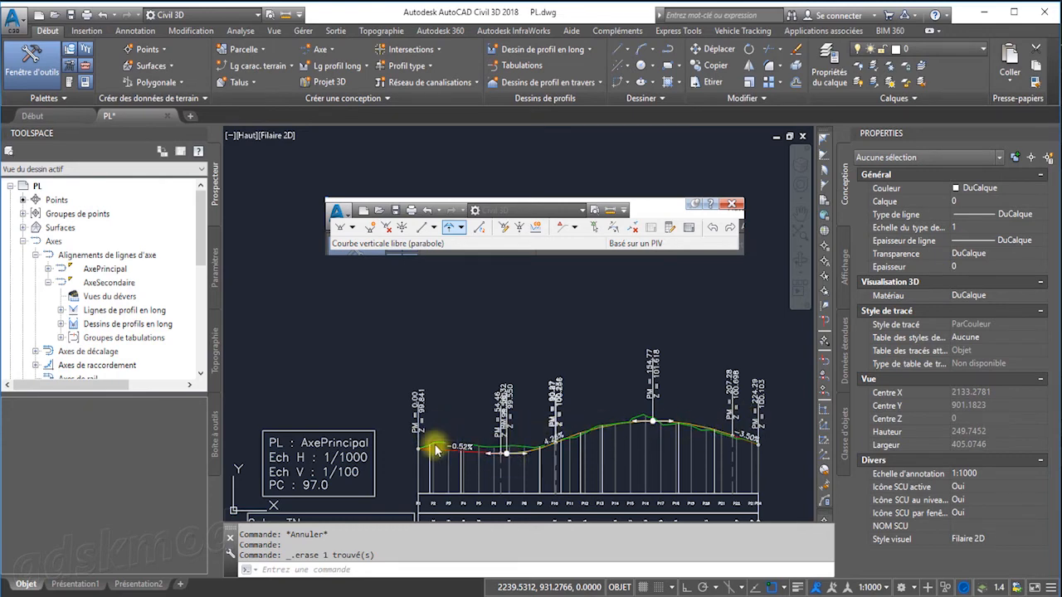
# Set the vertical curve radii of LPL_AxePrincipal to 500 m at PIV 2 and 1000 m at PIV 3 in the profile entities table
pyautogui.scroll(2, 435, 448)
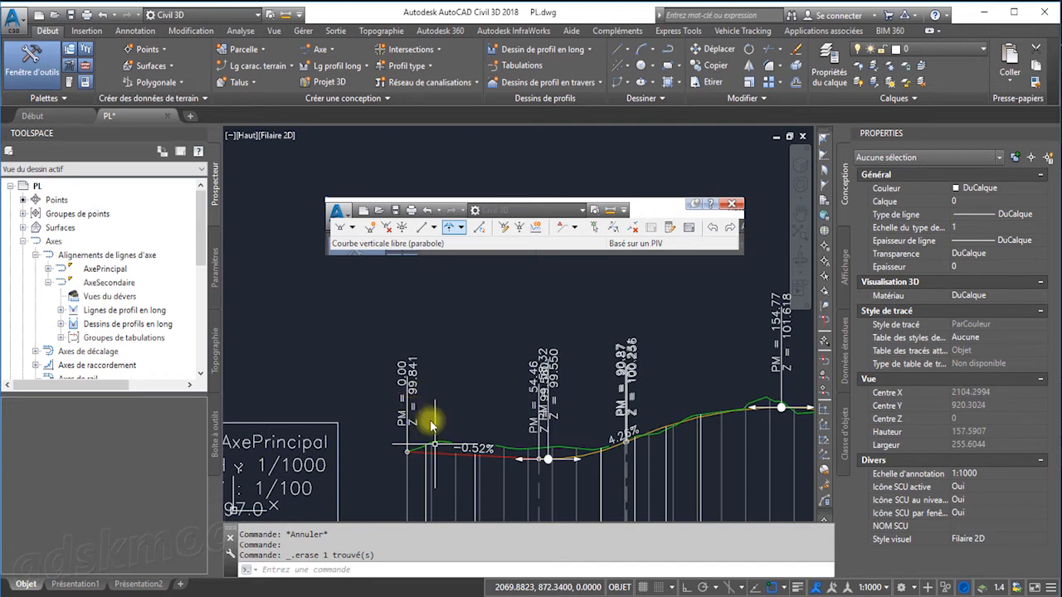
pyautogui.scroll(4, 544, 455)
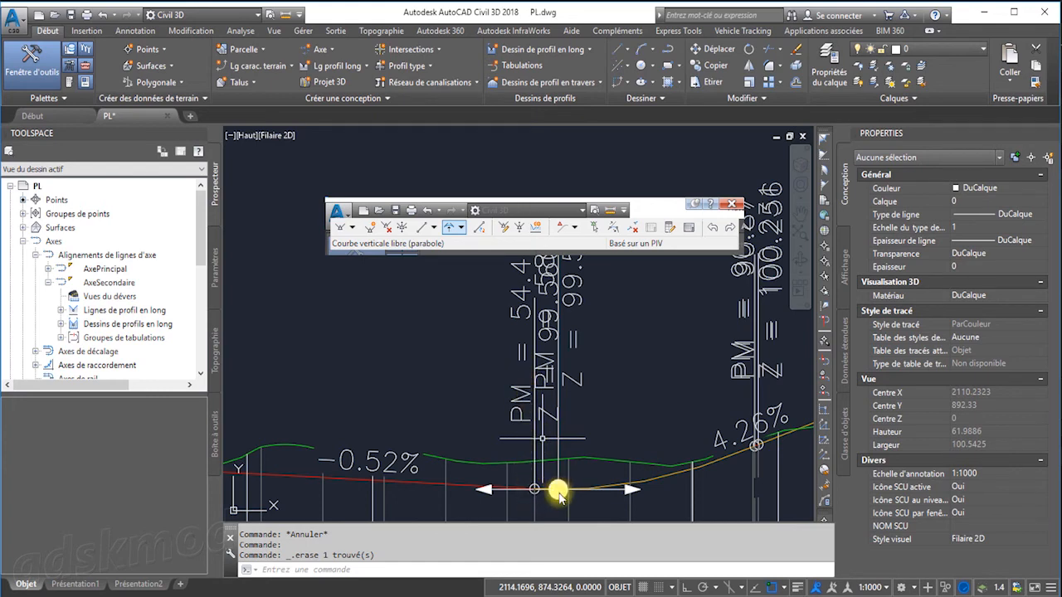
pyautogui.scroll(-4, 560, 495)
pyautogui.scroll(2, 640, 484)
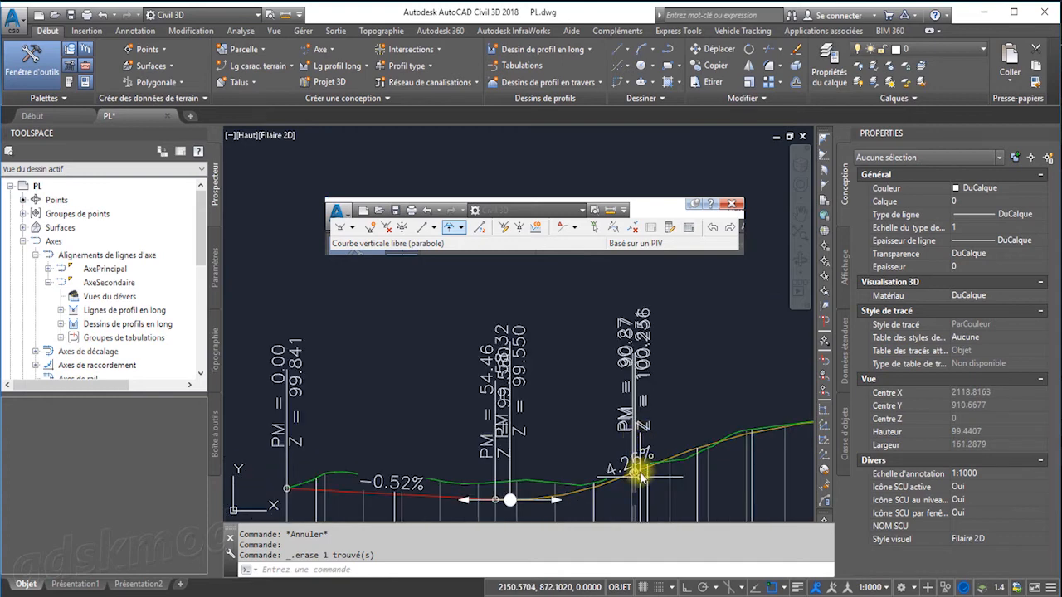
pyautogui.scroll(2, 640, 478)
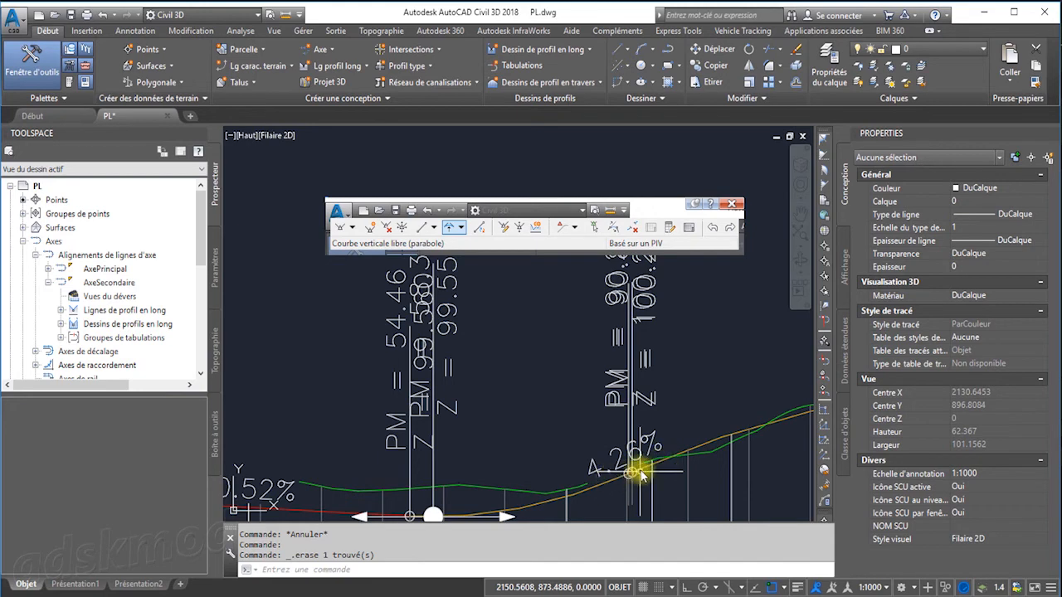
pyautogui.scroll(-2, 640, 476)
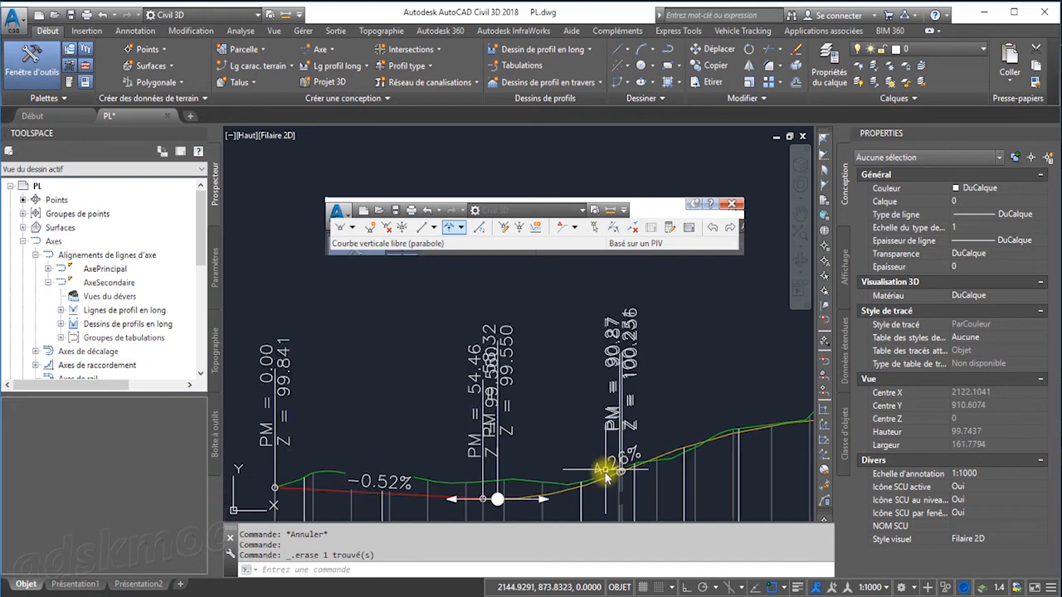
pyautogui.click(688, 229)
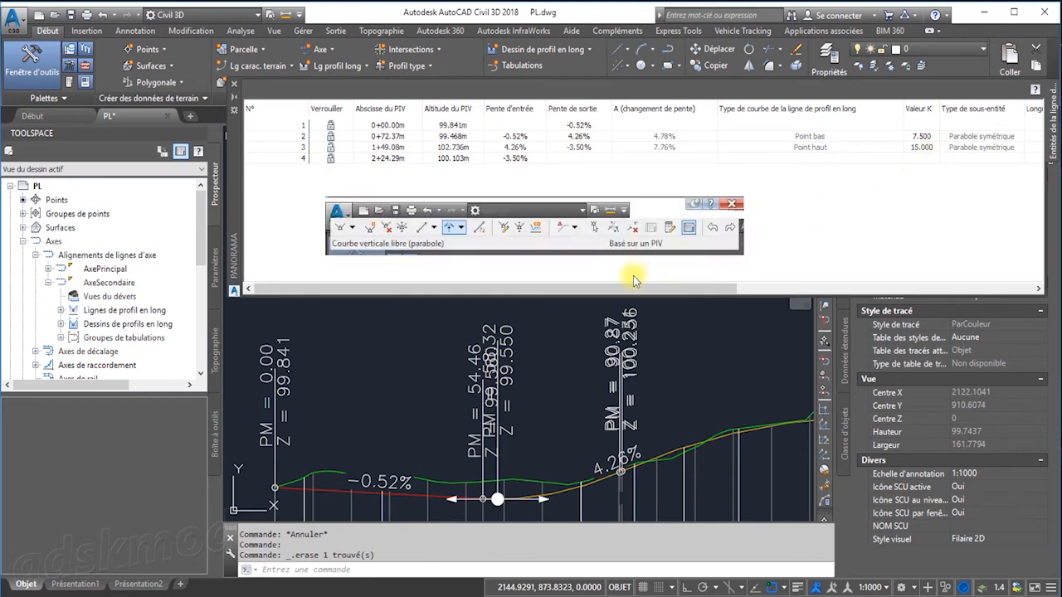
pyautogui.moveTo(603, 292); pyautogui.dragTo(860, 268)
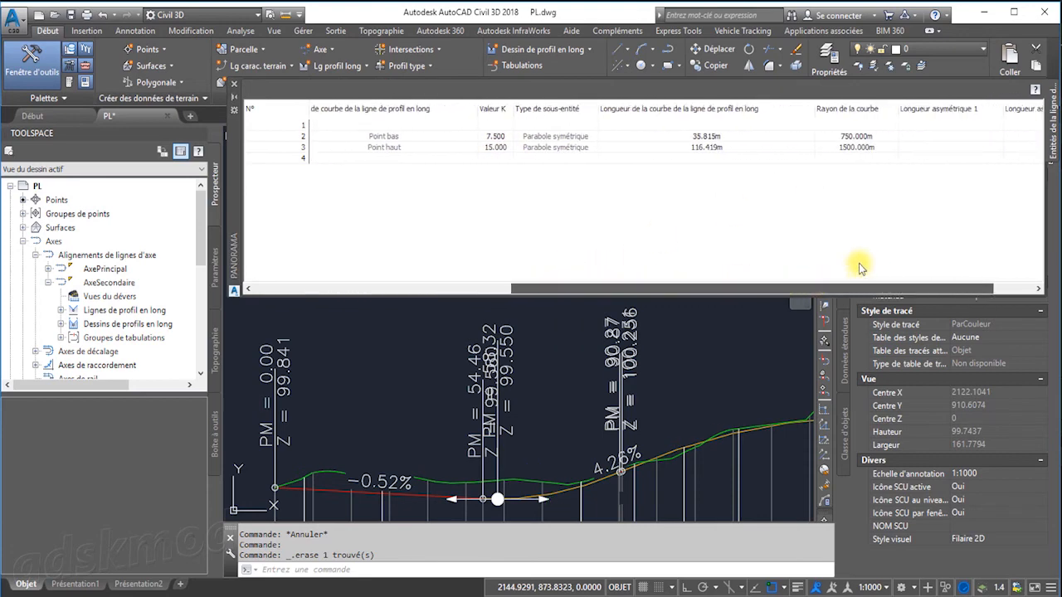
pyautogui.doubleClick(883, 136)
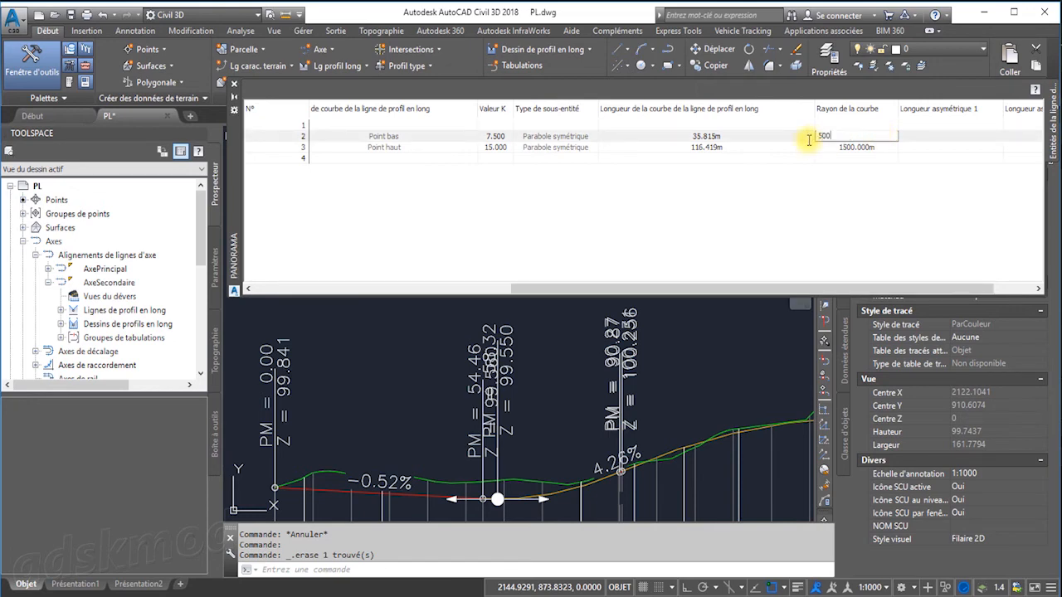
pyautogui.press('Return')
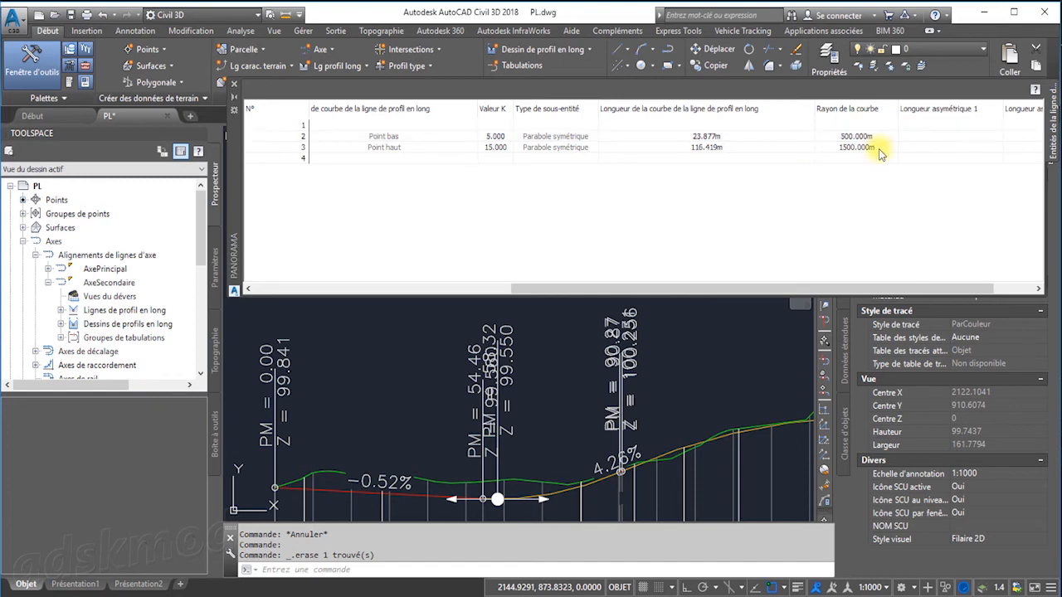
pyautogui.doubleClick(878, 148)
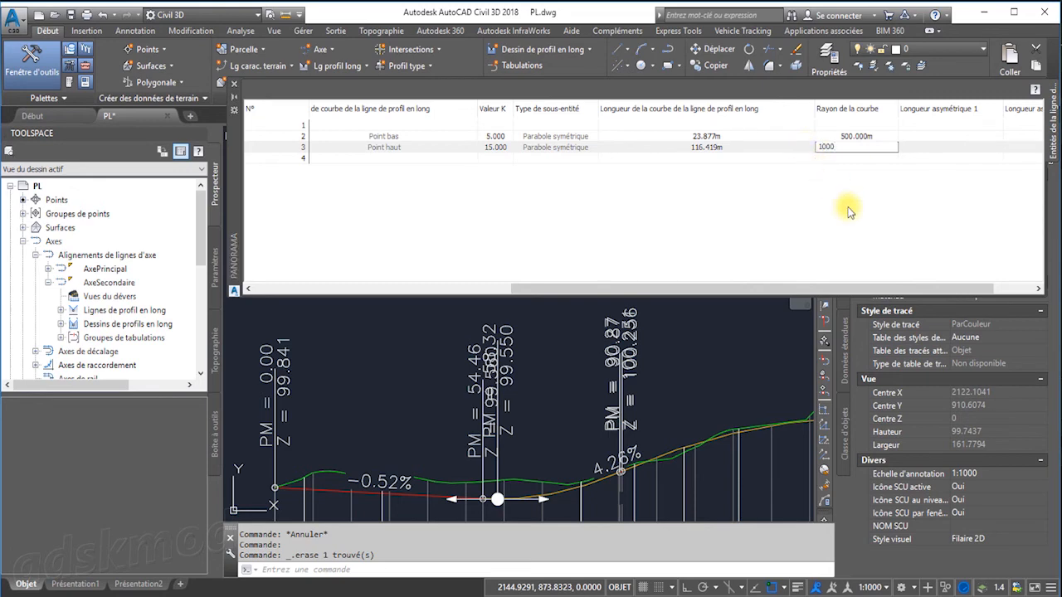
pyautogui.press('Return')
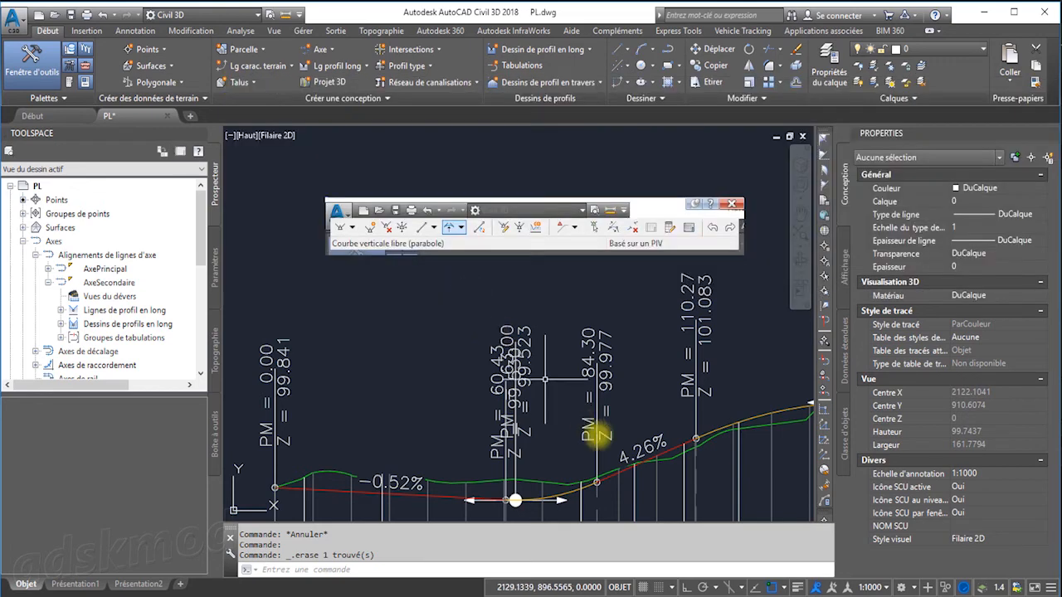
# Examine the modified vertical curves and their labels along the AxePrincipal profile
pyautogui.moveTo(604, 452); pyautogui.dragTo(540, 365, button='middle')
pyautogui.moveTo(594, 393); pyautogui.dragTo(479, 443, button='middle')
pyautogui.moveTo(698, 397); pyautogui.dragTo(613, 390, button='middle')
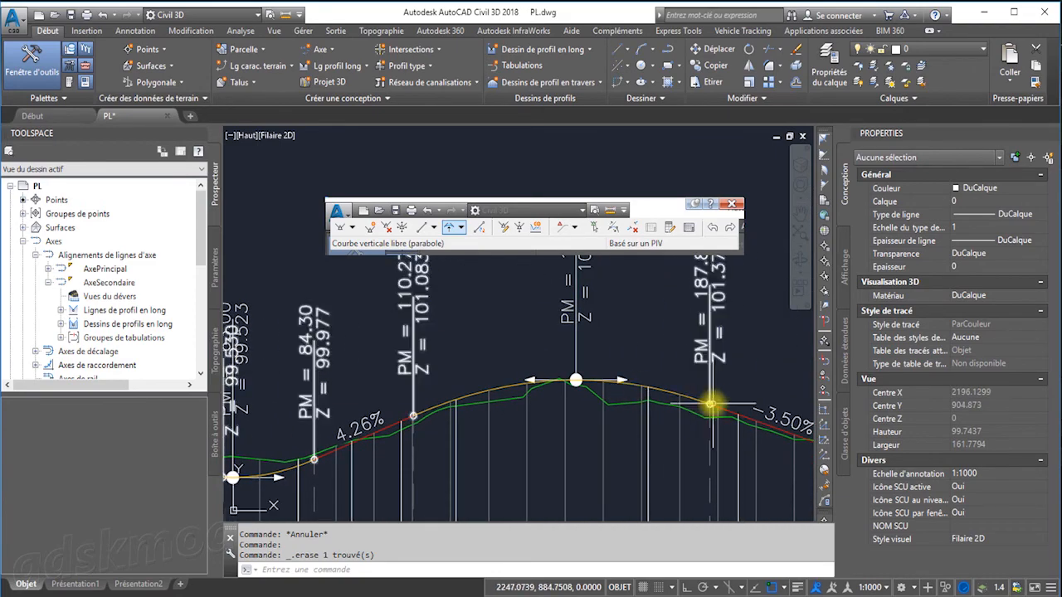
pyautogui.scroll(-2, 617, 404)
pyautogui.scroll(1, 606, 405)
pyautogui.moveTo(530, 413); pyautogui.dragTo(616, 368, button='middle')
pyautogui.scroll(-2, 564, 371)
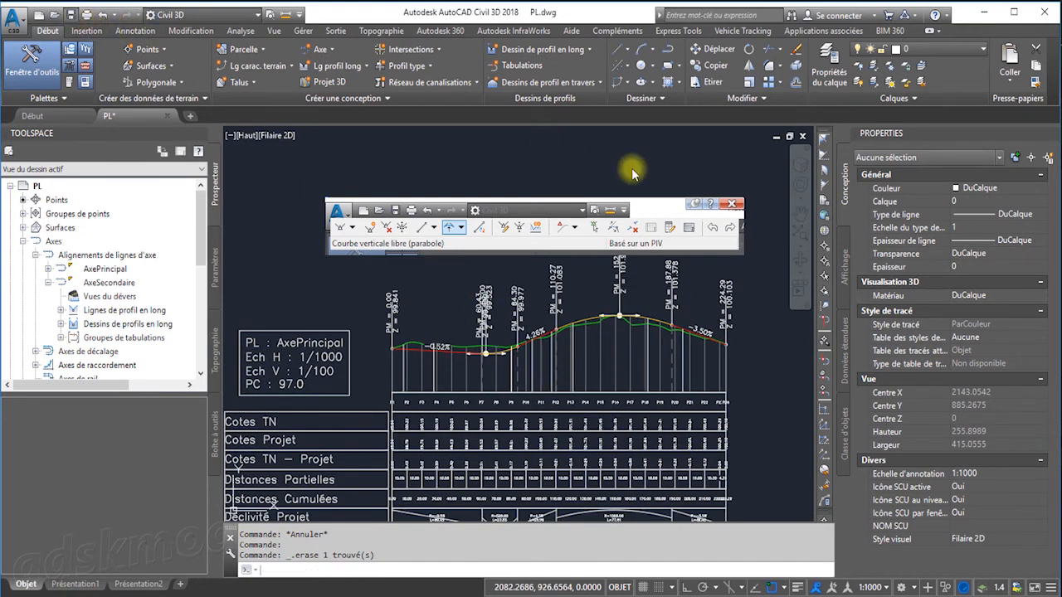
# Save the drawing, review the AxePrincipal and AxeSecondaire profile views, and close the profile layout tools
pyautogui.hotkey('ctrl', 's')
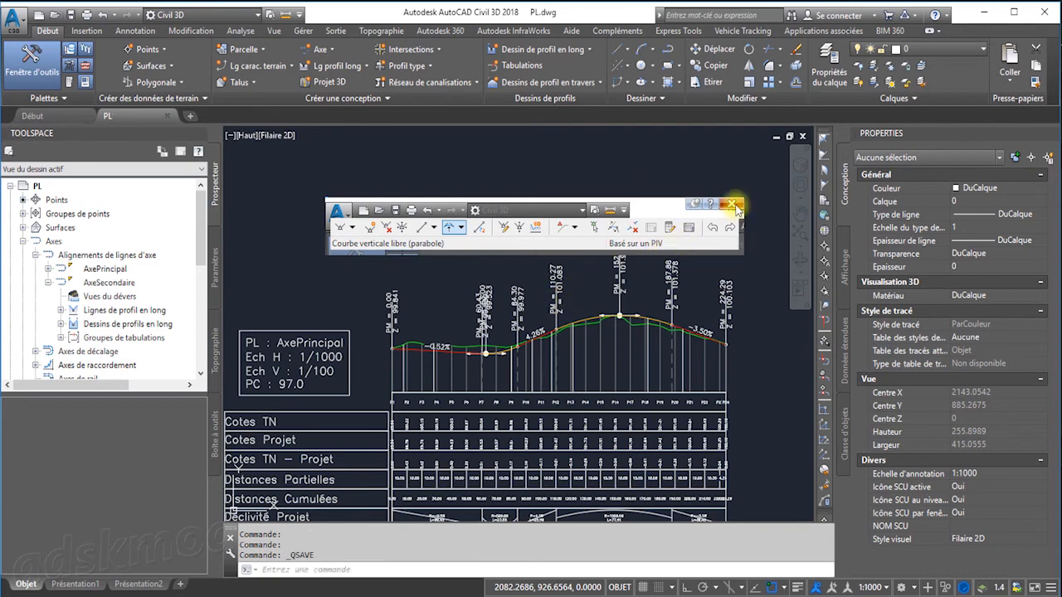
pyautogui.moveTo(718, 316)
pyautogui.mouseDown(button='middle')
pyautogui.moveTo(588, 372)
pyautogui.moveTo(268, 360)
pyautogui.mouseUp(button='middle')
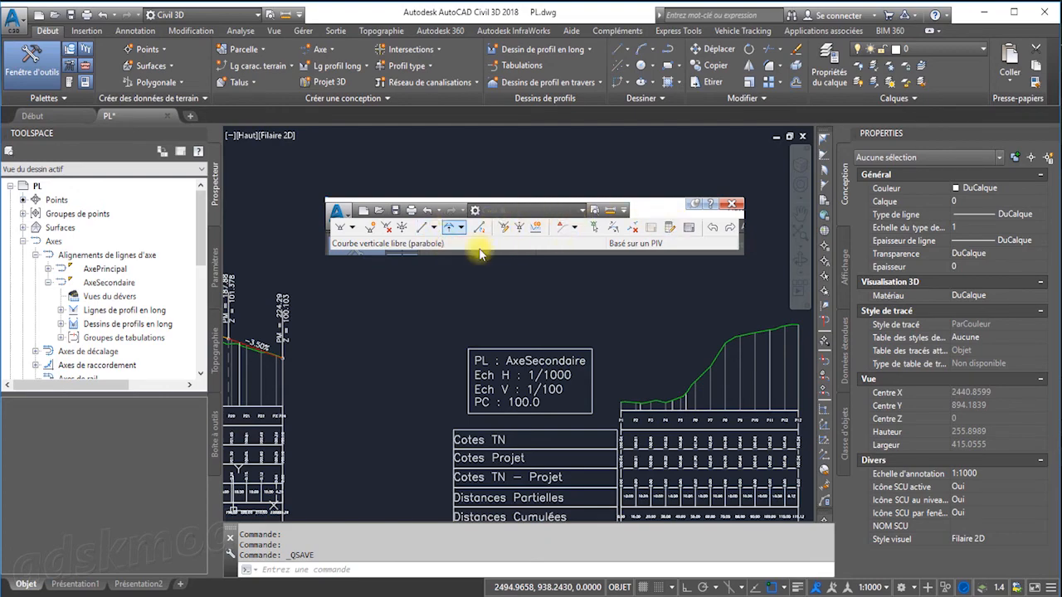
pyautogui.moveTo(452, 328)
pyautogui.mouseDown(button='middle')
pyautogui.moveTo(422, 351)
pyautogui.moveTo(486, 344)
pyautogui.mouseUp(button='middle')
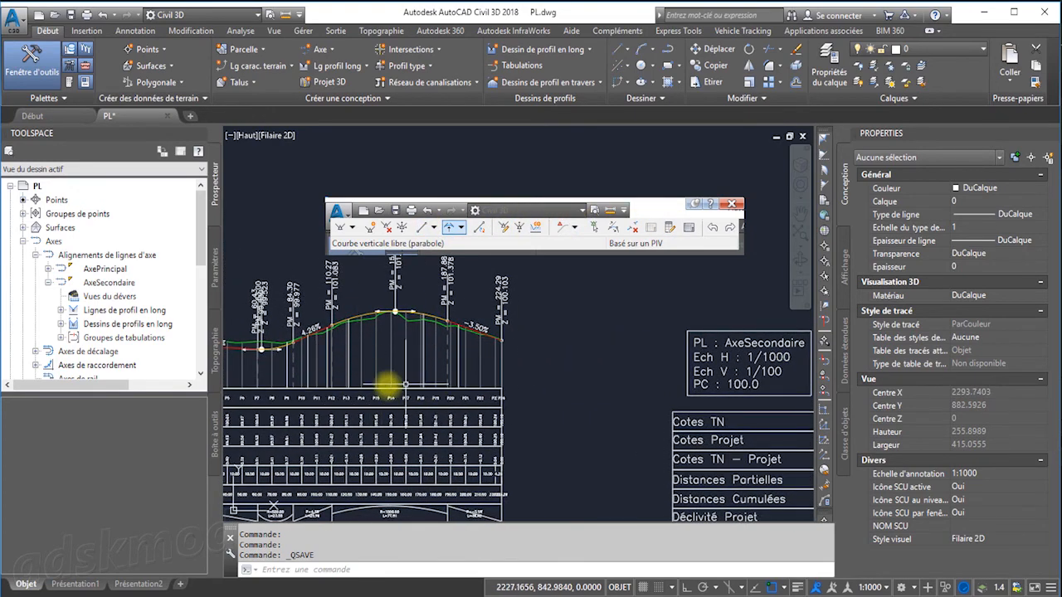
pyautogui.moveTo(498, 396)
pyautogui.mouseDown(button='middle')
pyautogui.moveTo(296, 391)
pyautogui.moveTo(379, 377)
pyautogui.mouseUp(button='middle')
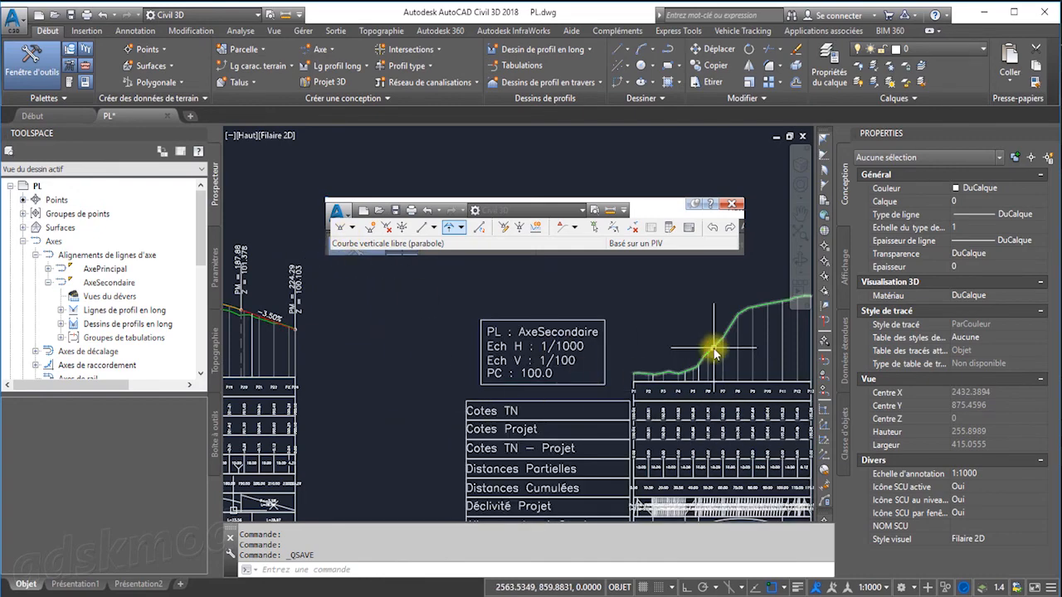
pyautogui.scroll(-4, 714, 352)
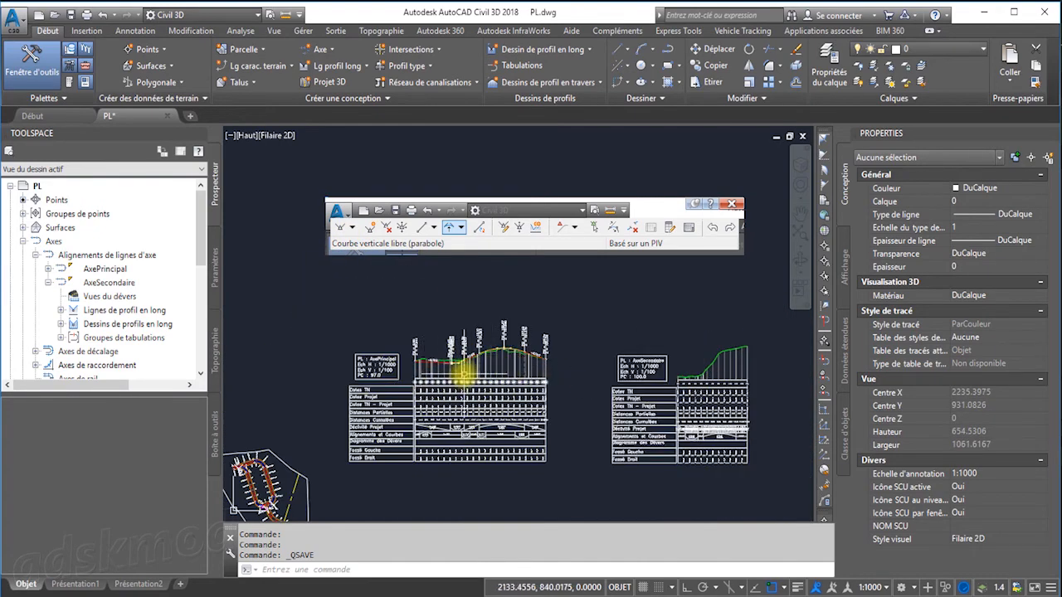
pyautogui.scroll(2, 697, 378)
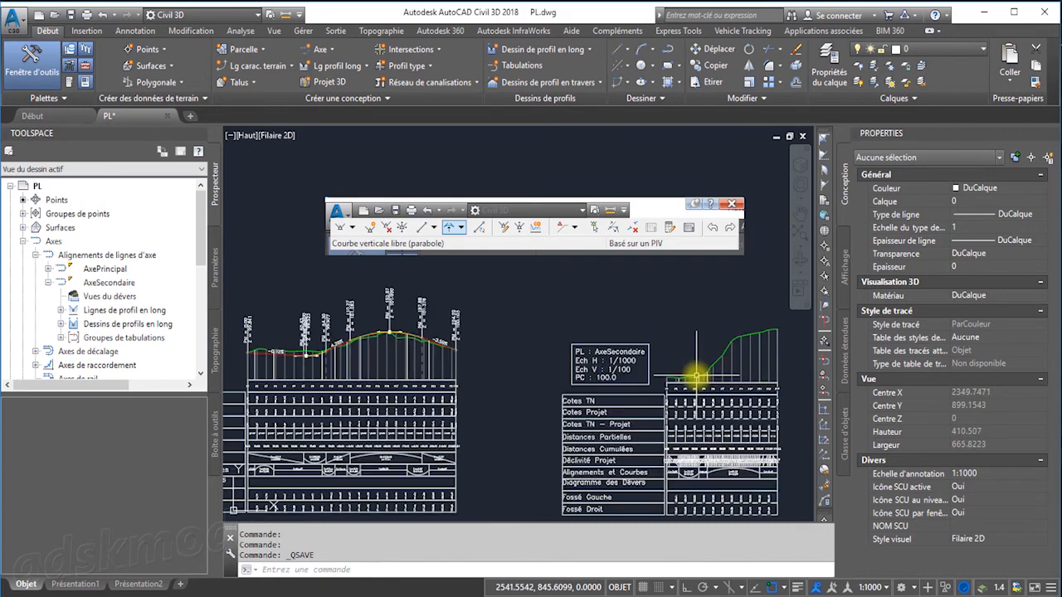
pyautogui.click(731, 203)
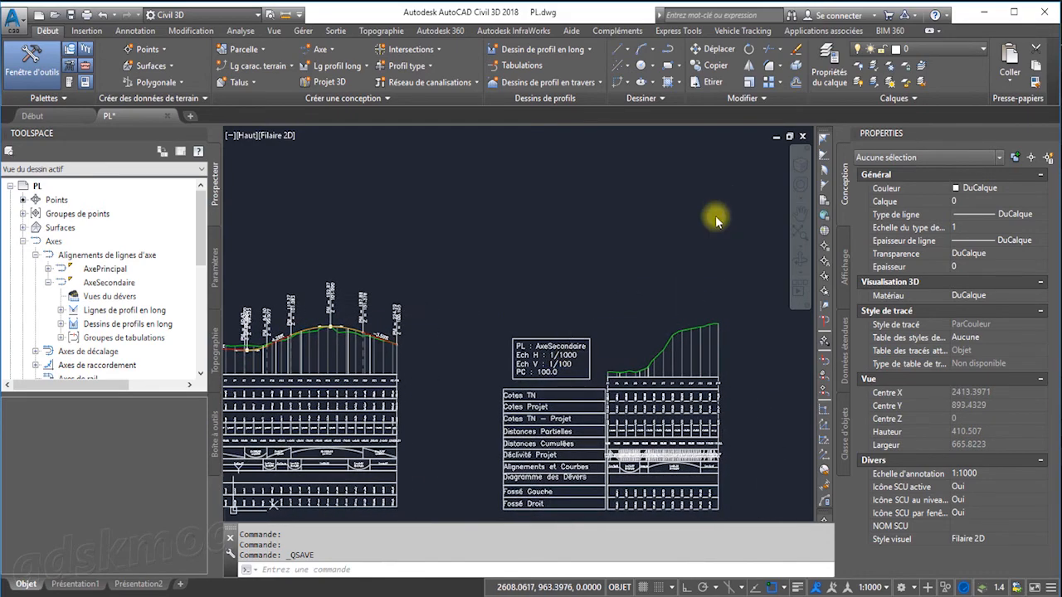
# Create a layout profile named LPL Axe Secondaire on the AxeSecondaire profile view, with the Projet style and Projet Complet label set
pyautogui.click(365, 66)
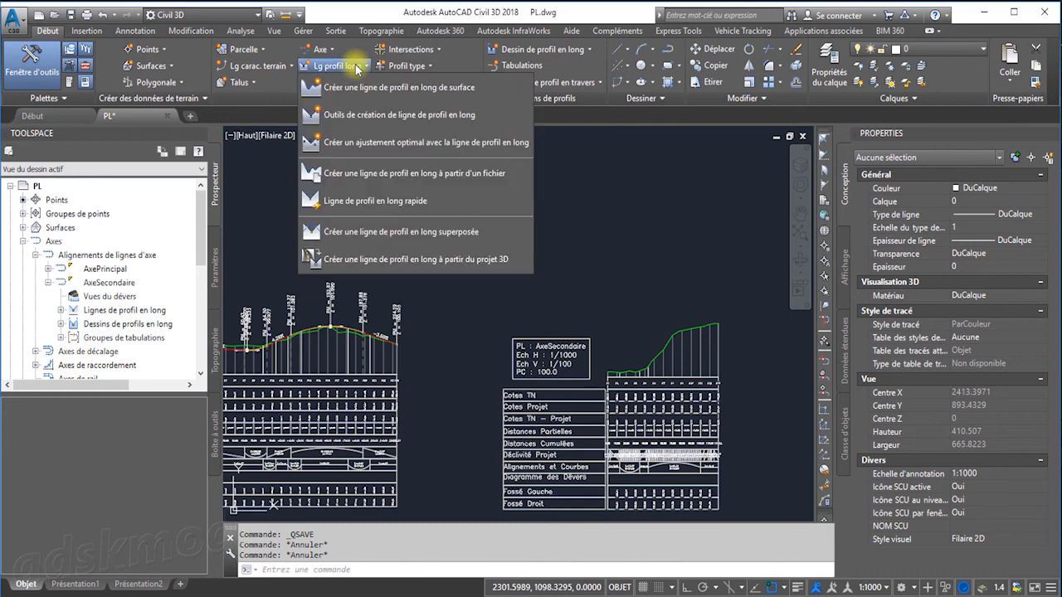
pyautogui.click(369, 117)
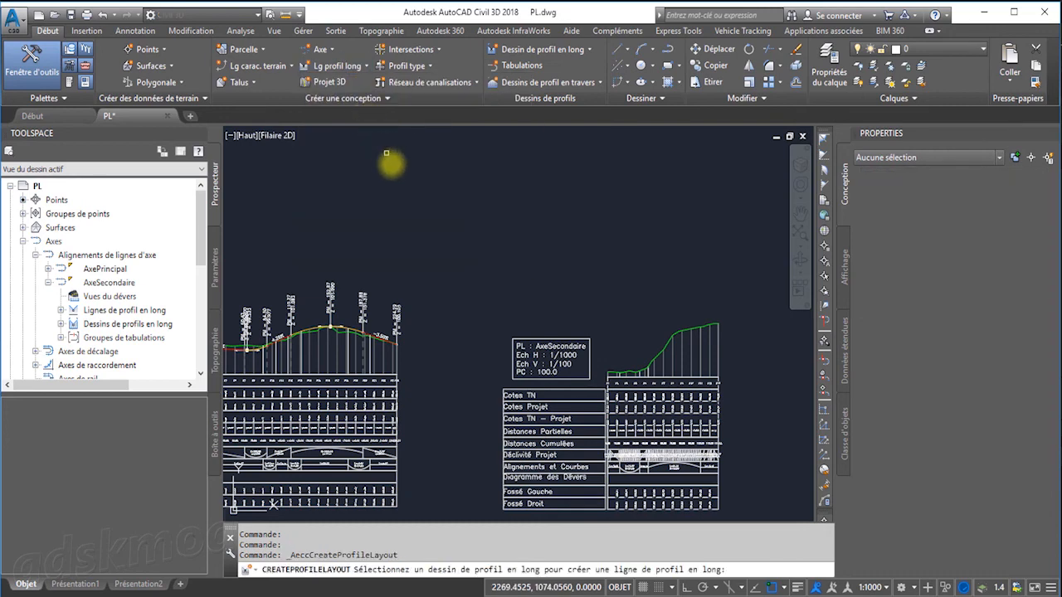
pyautogui.click(589, 393)
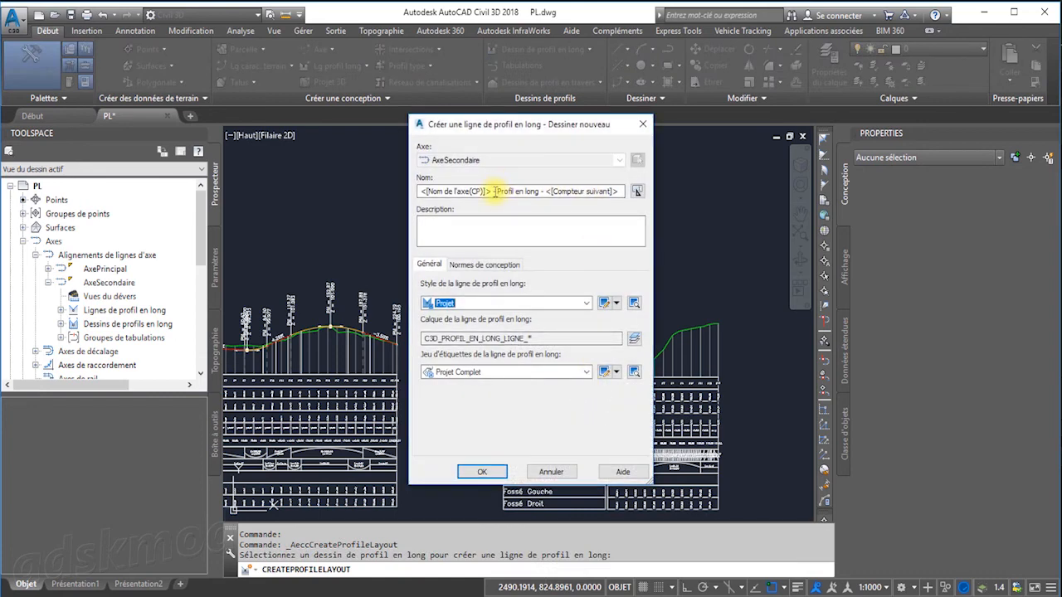
pyautogui.moveTo(497, 191); pyautogui.dragTo(522, 192)
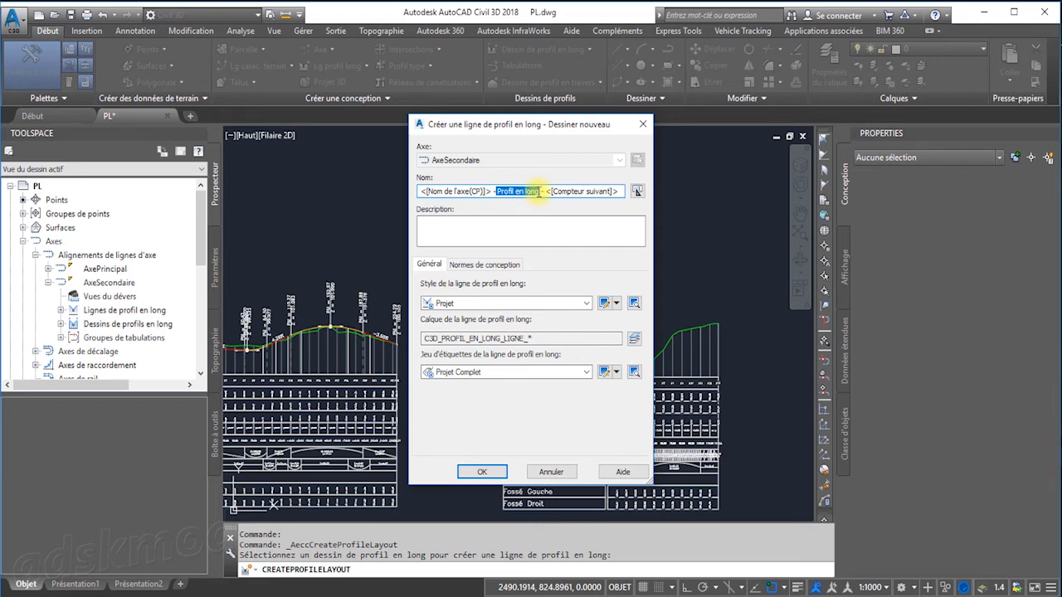
pyautogui.write('LP')
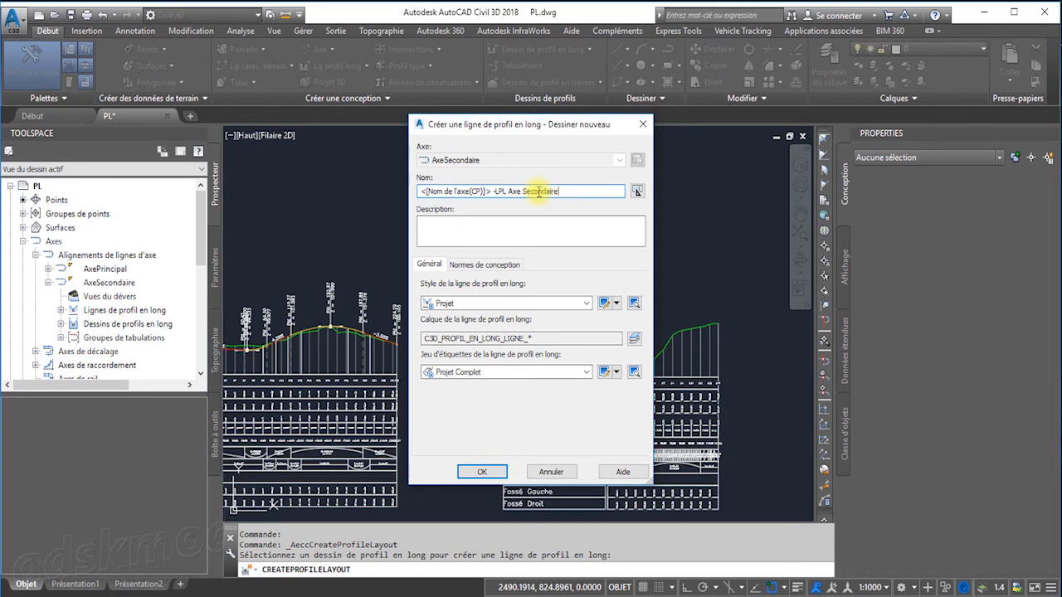
pyautogui.moveTo(495, 192); pyautogui.dragTo(355, 191)
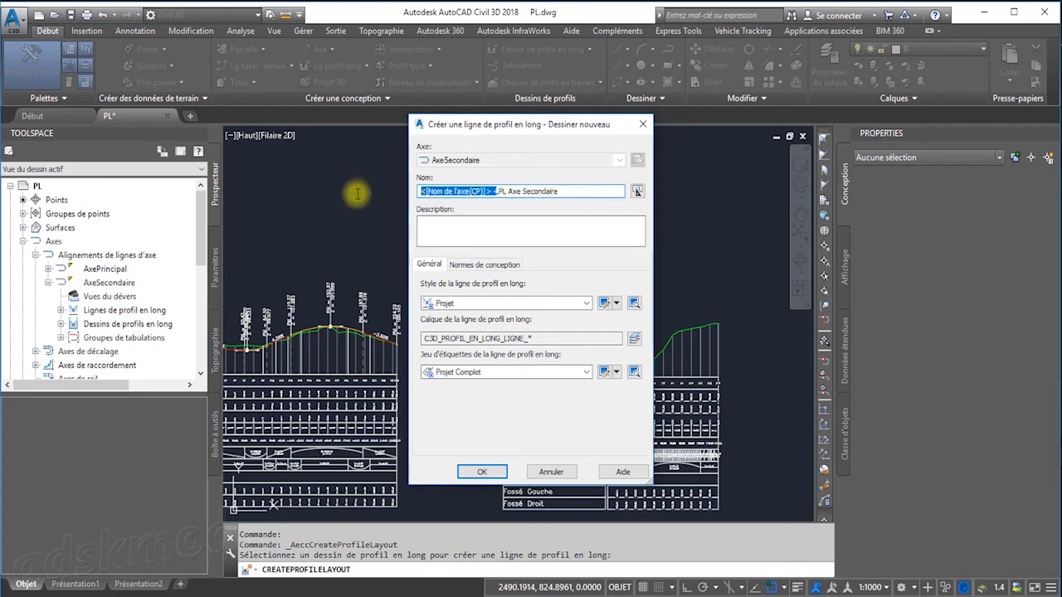
pyautogui.press('Delete')
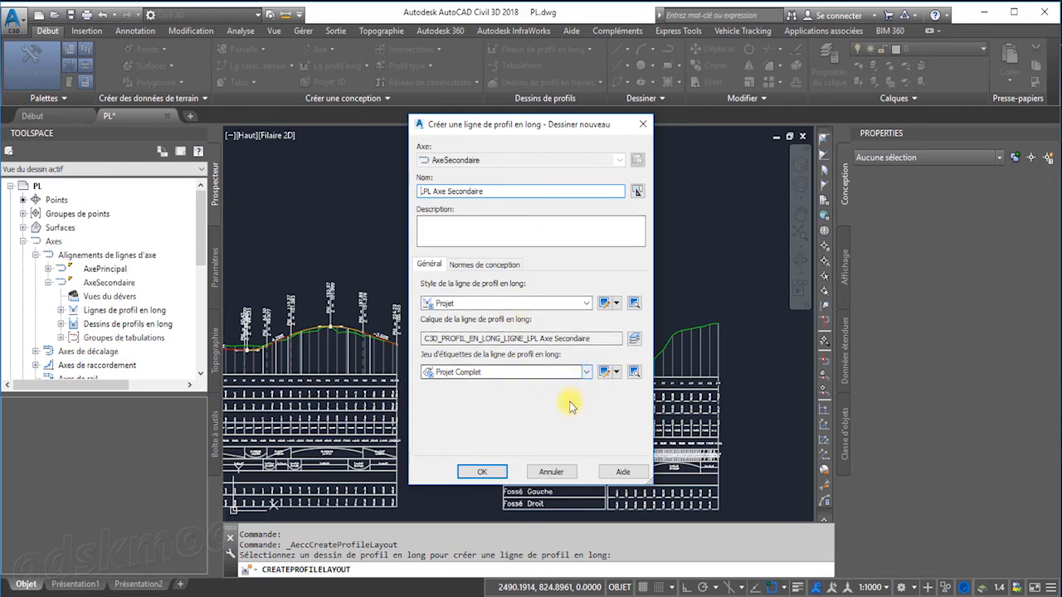
pyautogui.click(484, 472)
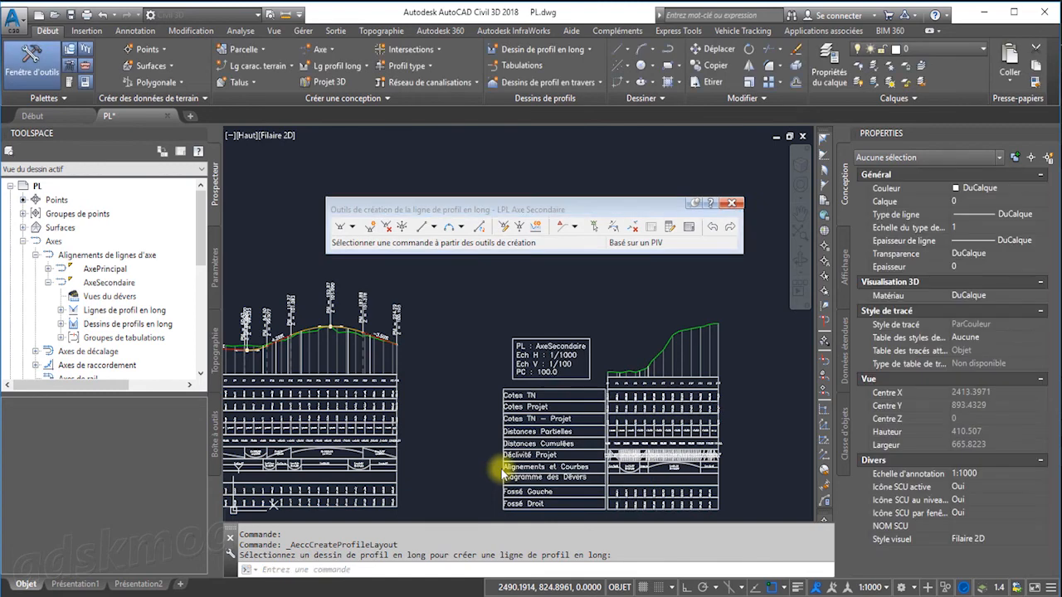
# Draw the LPL Axe Secondaire tangents from the terrain line's start through PIVs at about PM 55 and PM 72 to its end near PM 119
pyautogui.click(342, 228)
pyautogui.scroll(5, 663, 398)
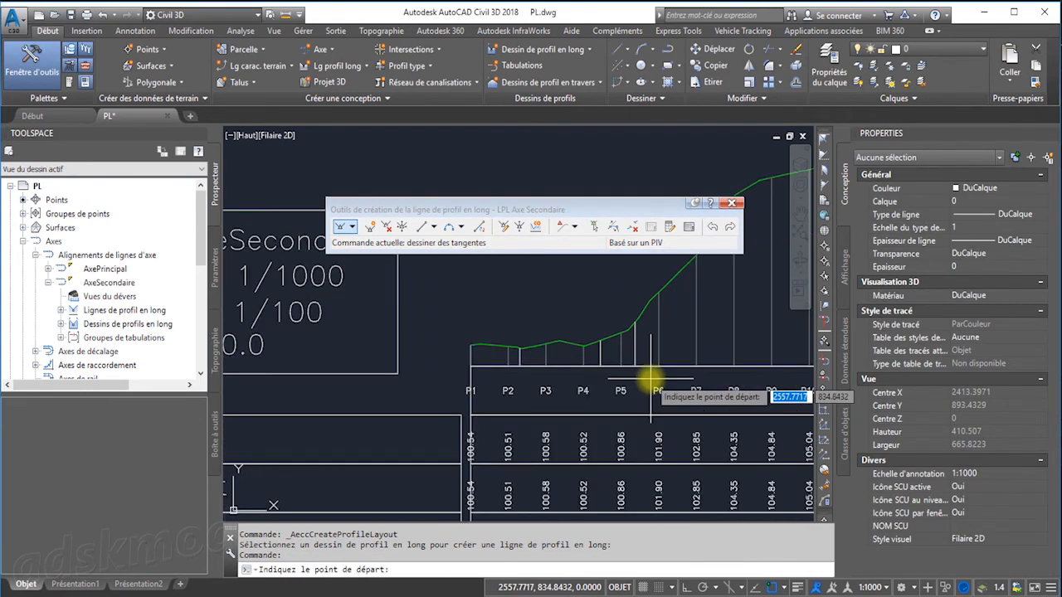
pyautogui.click(329, 435)
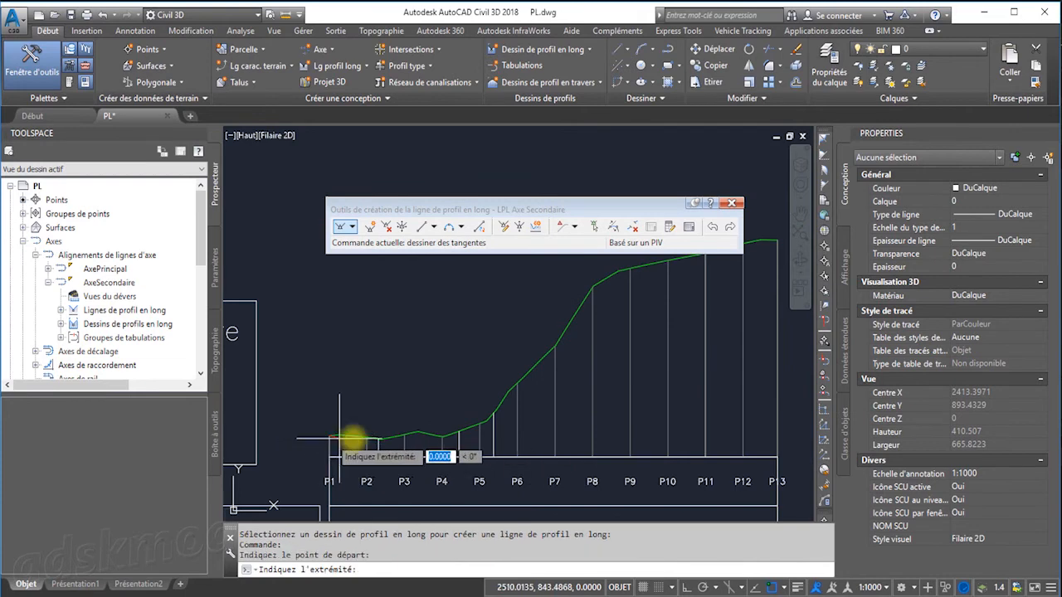
pyautogui.click(538, 409)
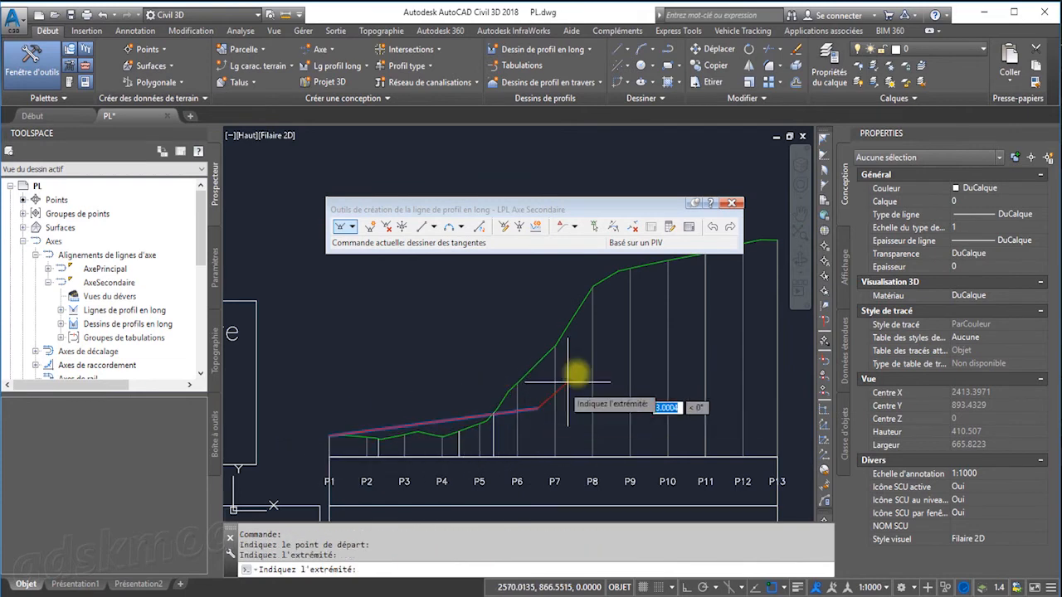
pyautogui.moveTo(685, 321); pyautogui.dragTo(585, 398, button='middle')
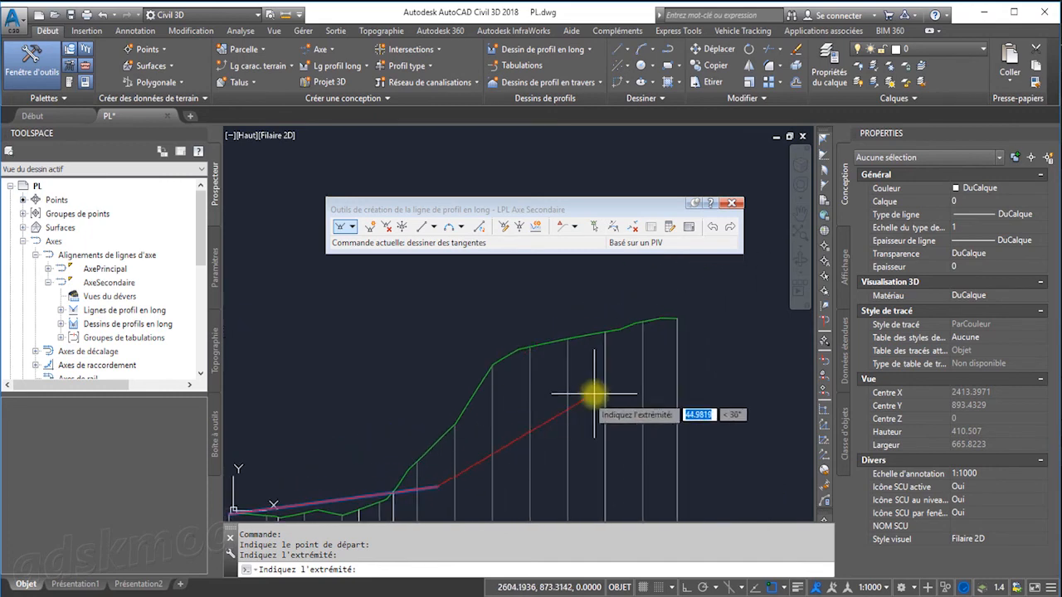
pyautogui.click(500, 336)
pyautogui.click(667, 342)
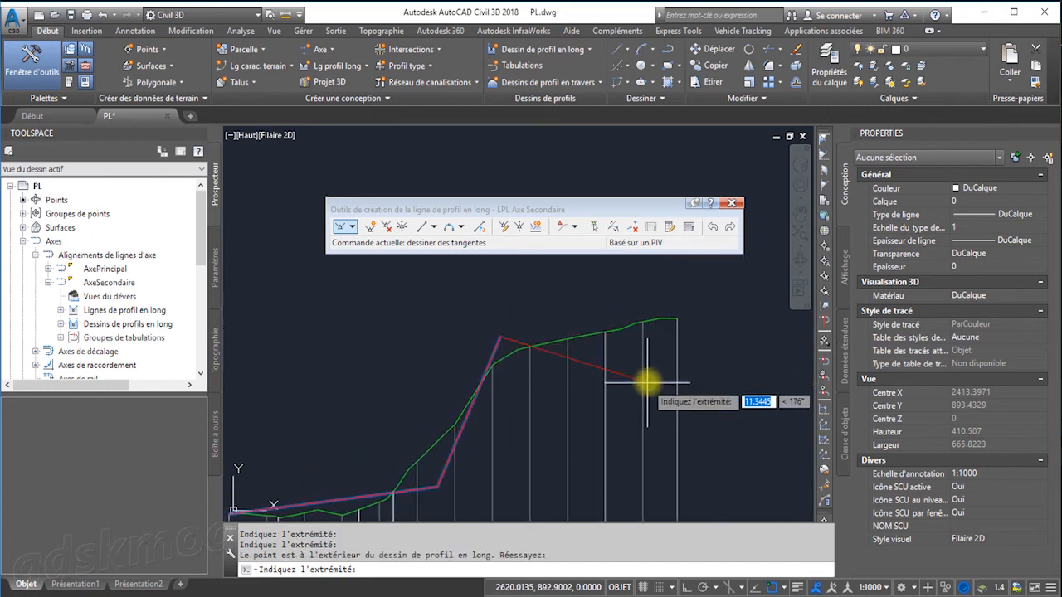
pyautogui.click(679, 317)
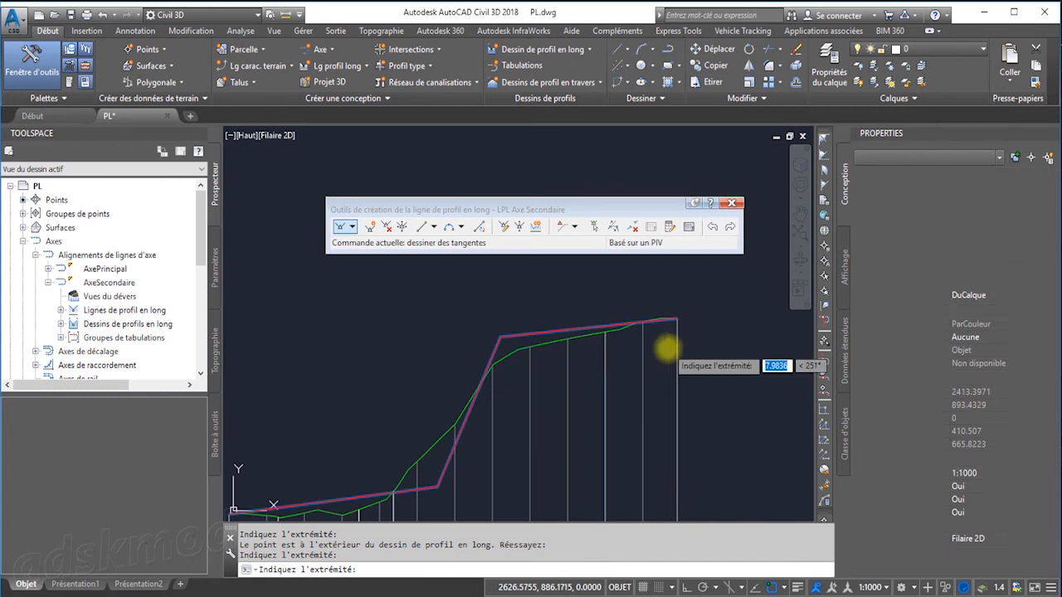
pyautogui.press('Return')
pyautogui.scroll(4, 655, 378)
pyautogui.scroll(3, 523, 436)
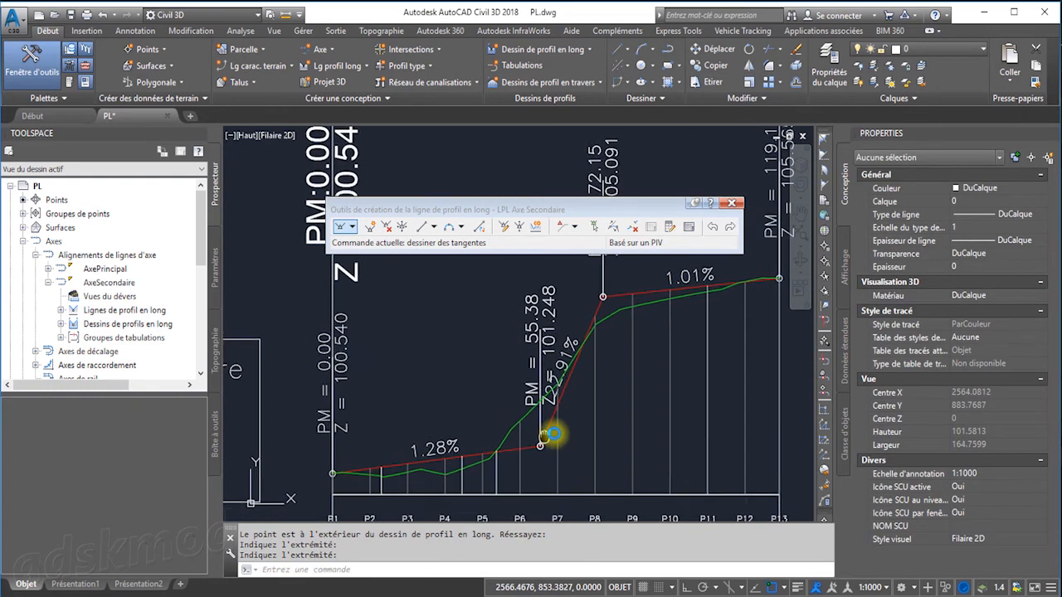
# Turn off object snap and move the first intermediate PIV of LPL Axe Secondaire to about PM 53, Z 101.3
pyautogui.click(576, 438)
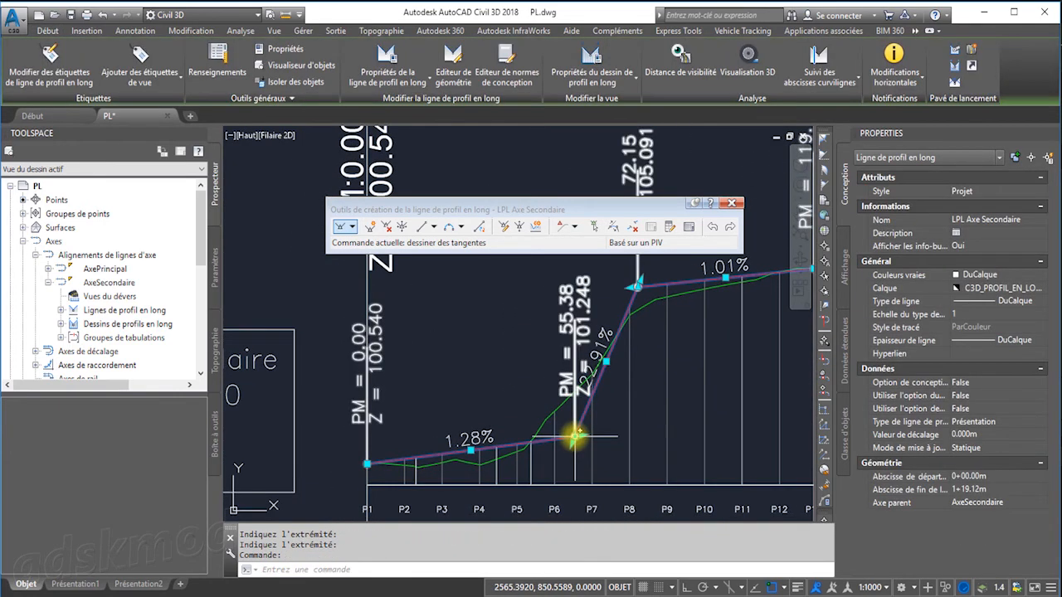
pyautogui.click(578, 439)
pyautogui.scroll(2, 561, 431)
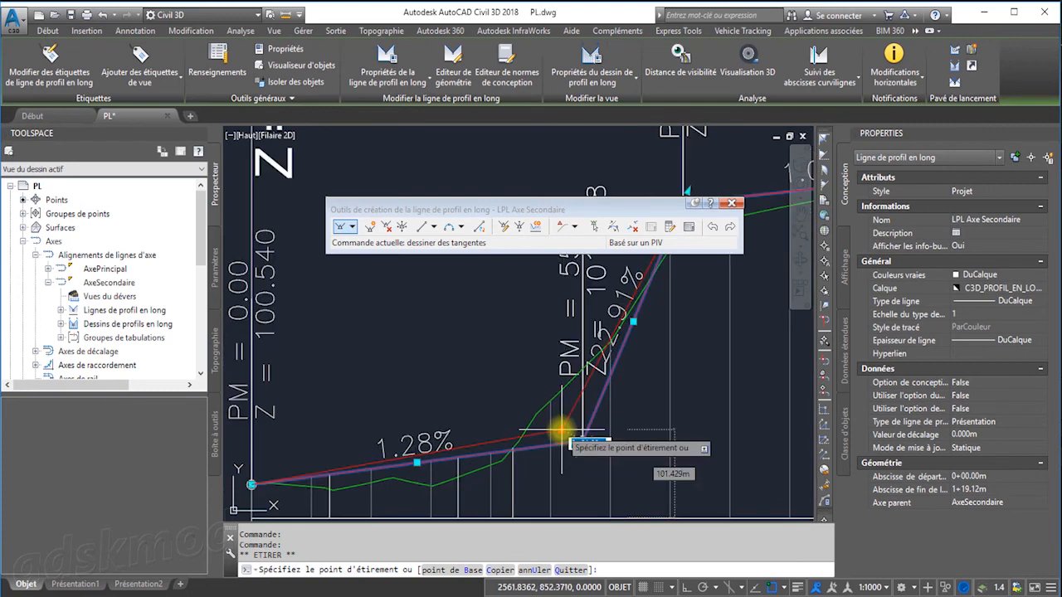
pyautogui.click(773, 586)
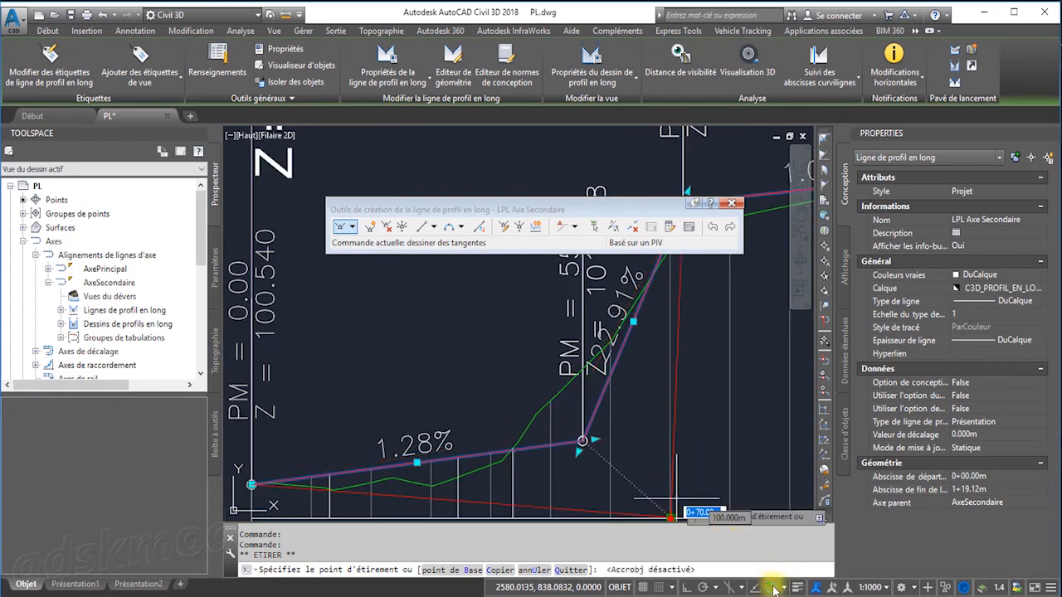
pyautogui.click(569, 440)
pyautogui.scroll(-4, 569, 438)
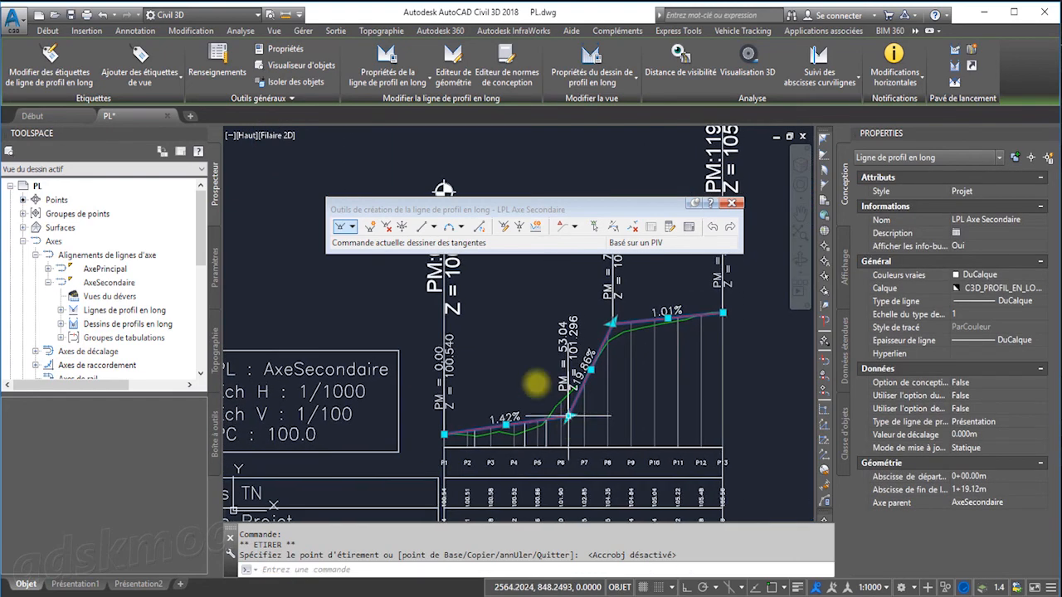
# Try to add a free parabolic vertical curve between the first two tangents of LPL Axe Secondaire with radii of 600 m and 2000 m
pyautogui.click(449, 229)
pyautogui.click(461, 228)
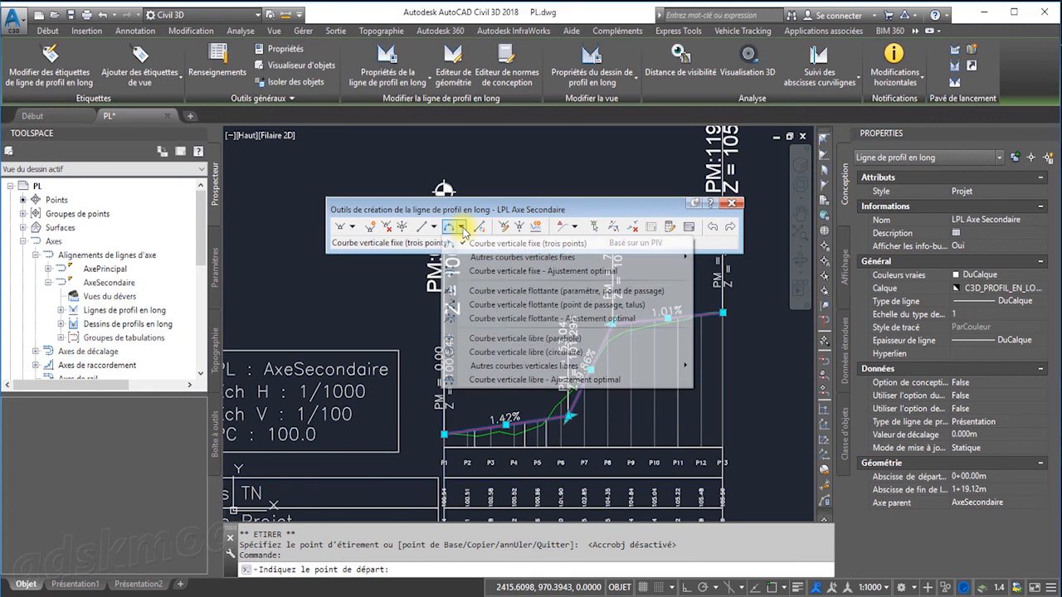
pyautogui.click(477, 338)
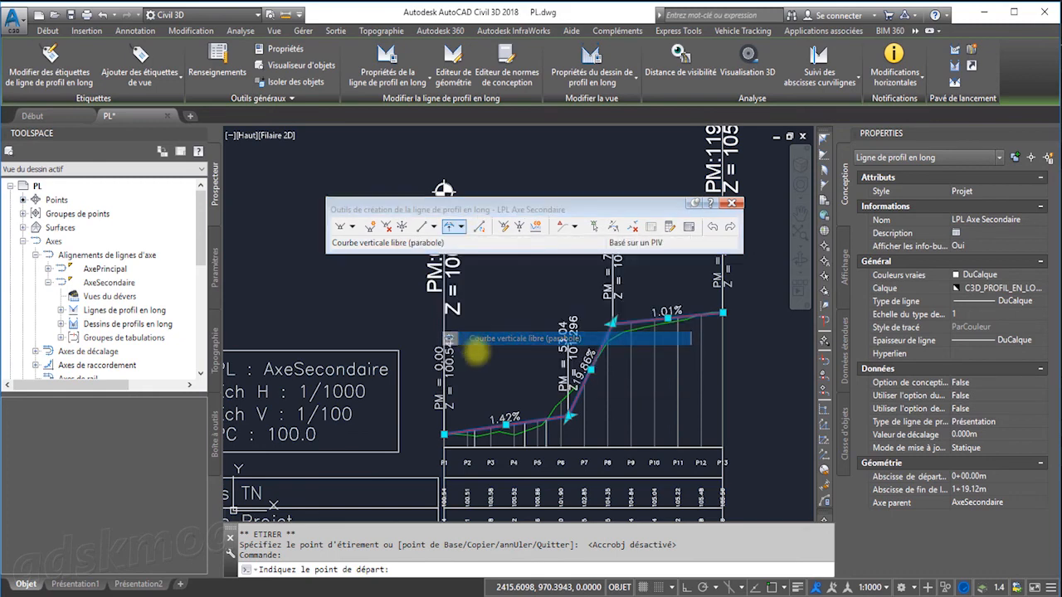
pyautogui.click(529, 420)
pyautogui.click(574, 401)
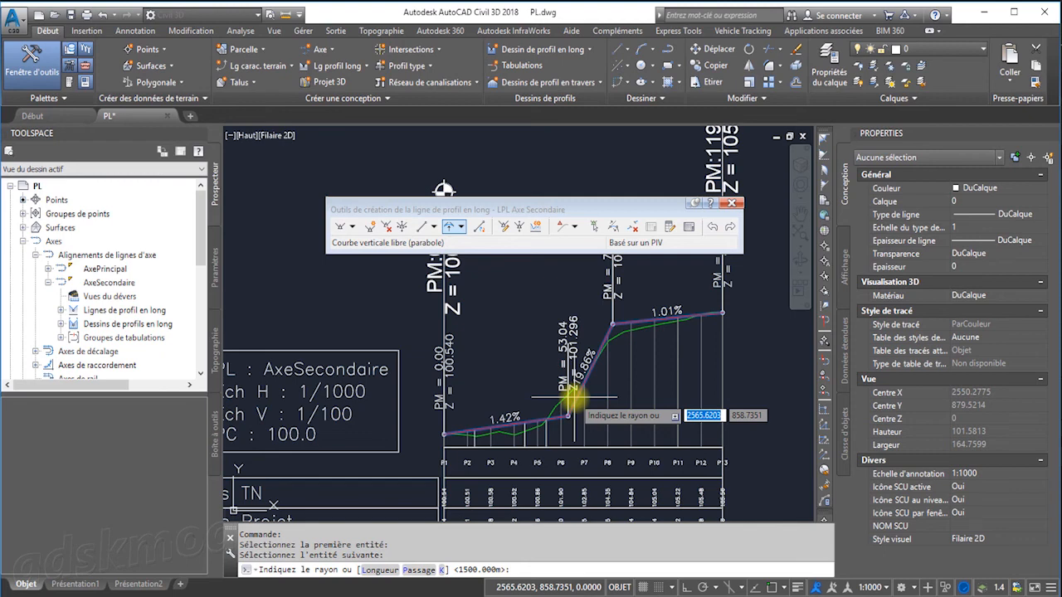
pyautogui.write('600')
pyautogui.press('Return')
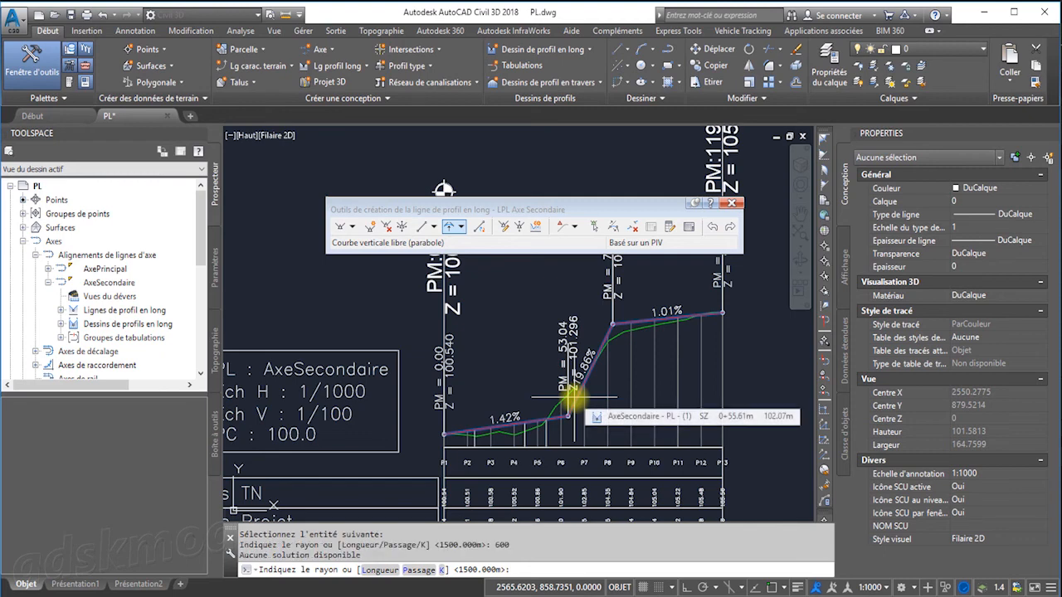
pyautogui.write('200')
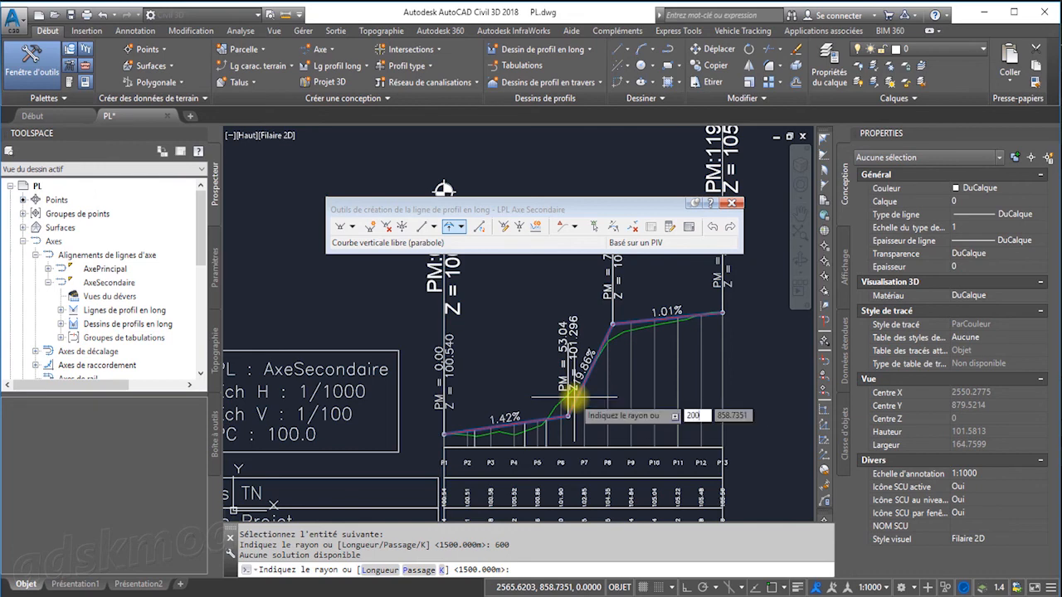
pyautogui.write('0')
pyautogui.press('Return')
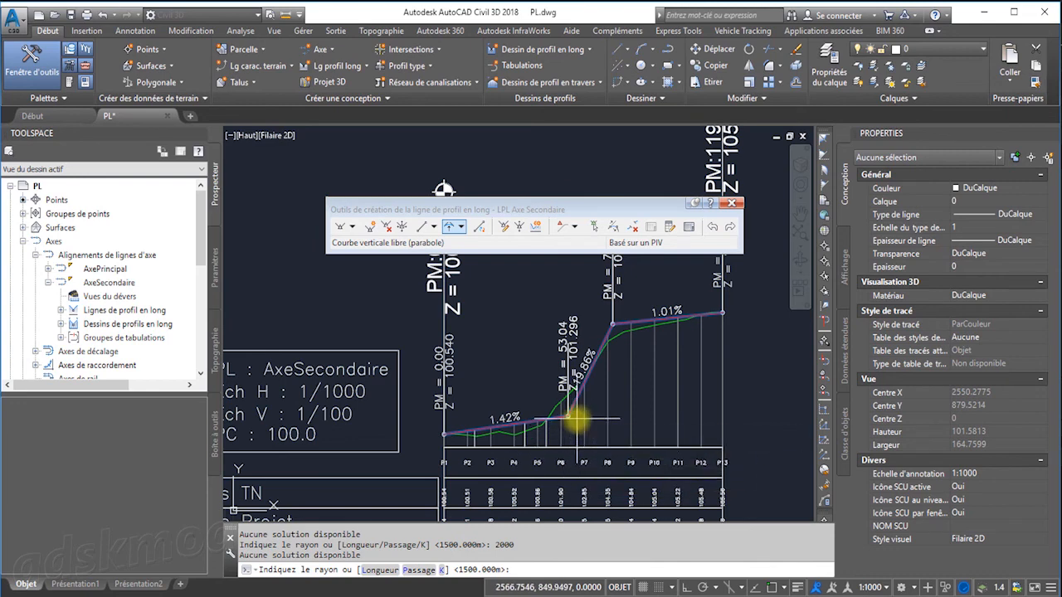
# Add a free parabolic vertical curve between the first two tangents of LPL Axe Secondaire, trying a 250 m radius before using 100 m
pyautogui.click(452, 231)
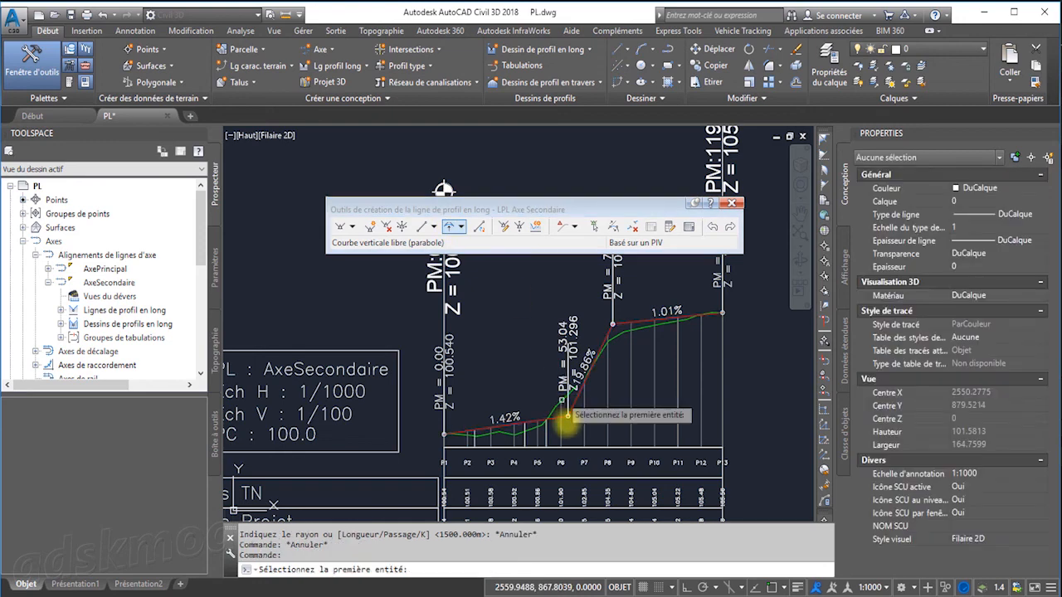
pyautogui.click(574, 402)
pyautogui.click(577, 402)
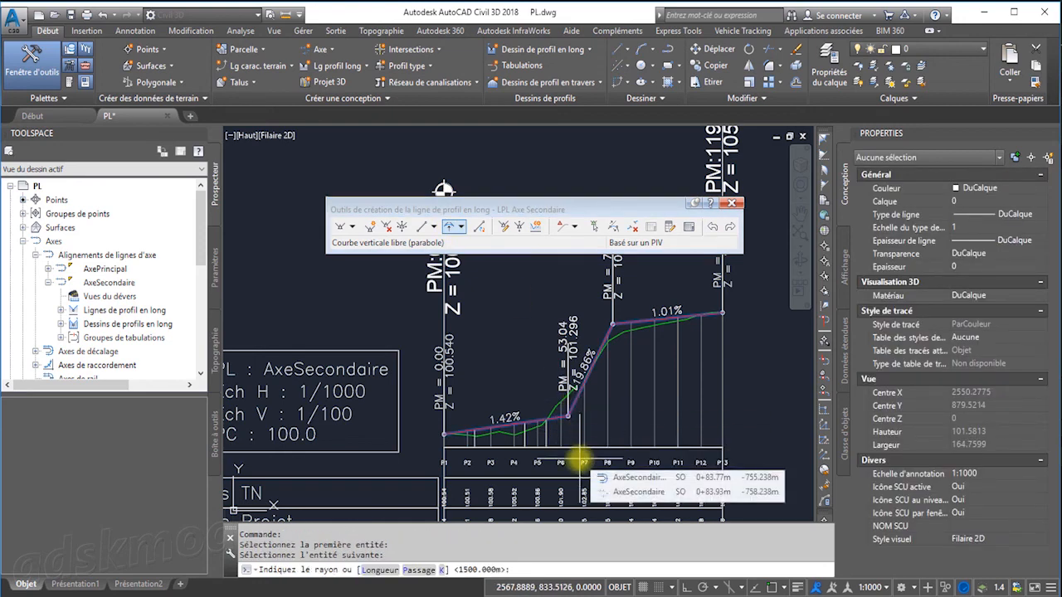
pyautogui.write('250')
pyautogui.press('Return')
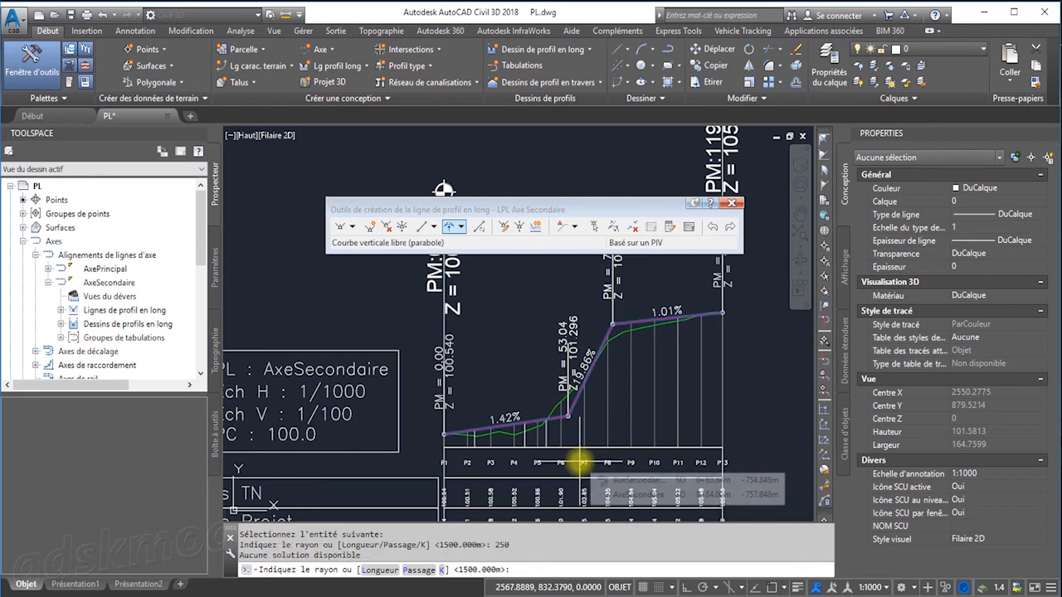
pyautogui.write('10')
pyautogui.press('Return')
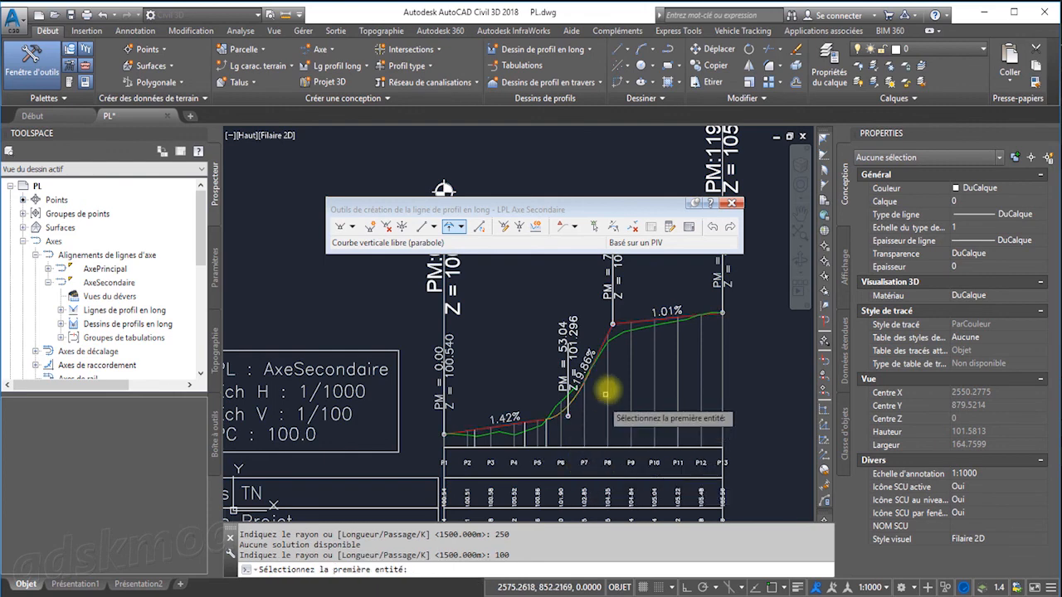
# Add a free parabolic vertical curve between the second and third tangents, trying radii of 400 m and 200 m before using 100 m
pyautogui.click(605, 341)
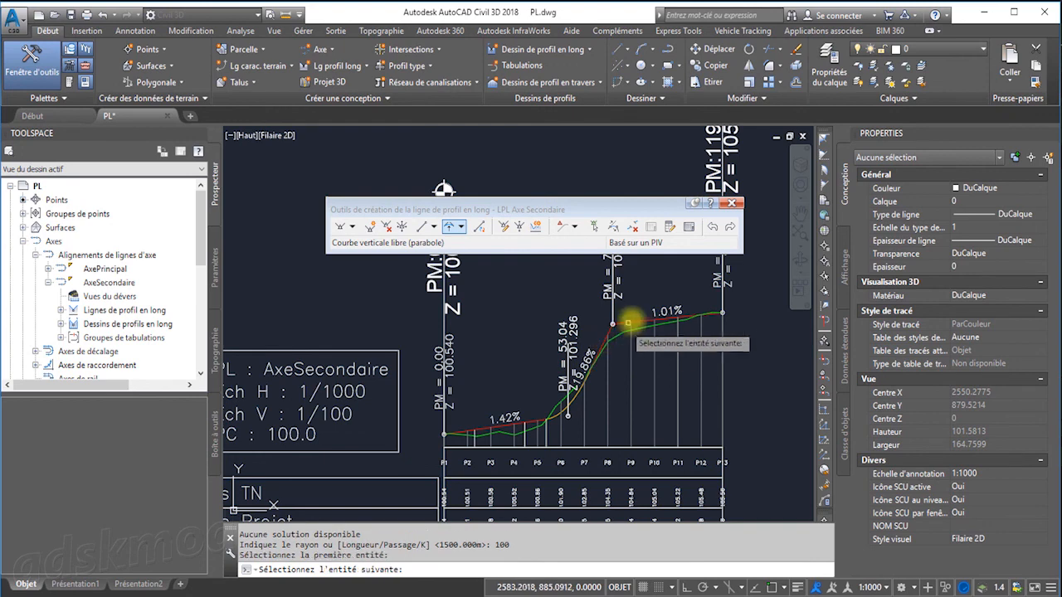
pyautogui.click(637, 317)
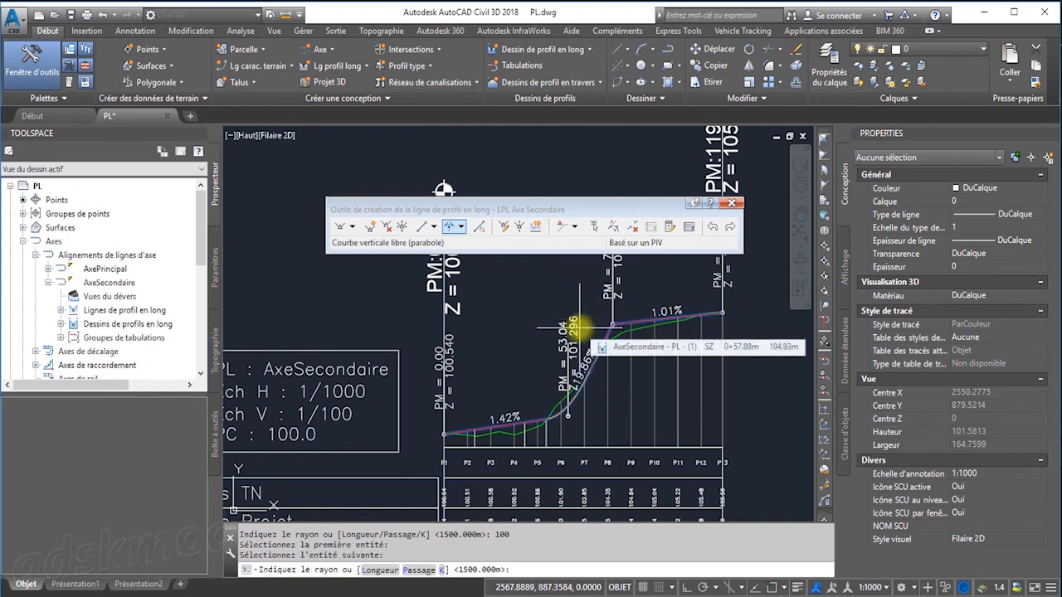
pyautogui.write('400')
pyautogui.press('Return')
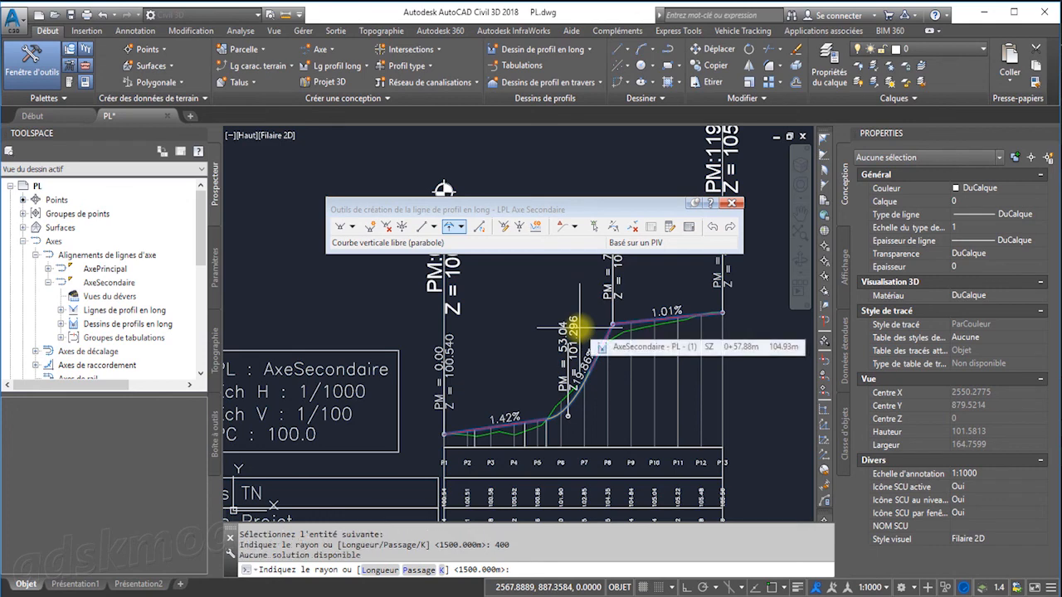
pyautogui.write('200')
pyautogui.press('Return')
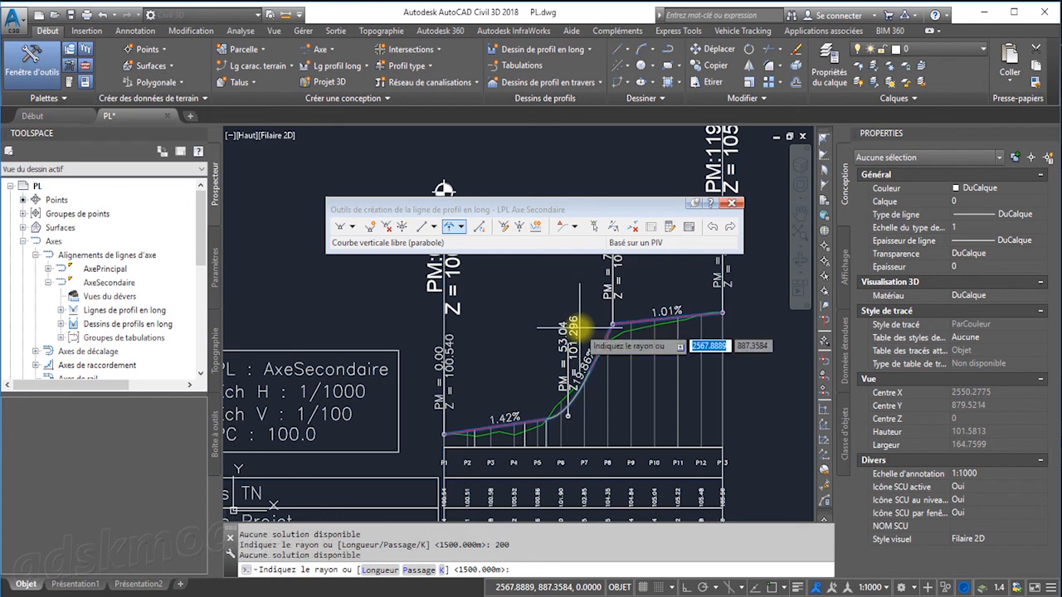
pyautogui.write('100')
pyautogui.press('Return')
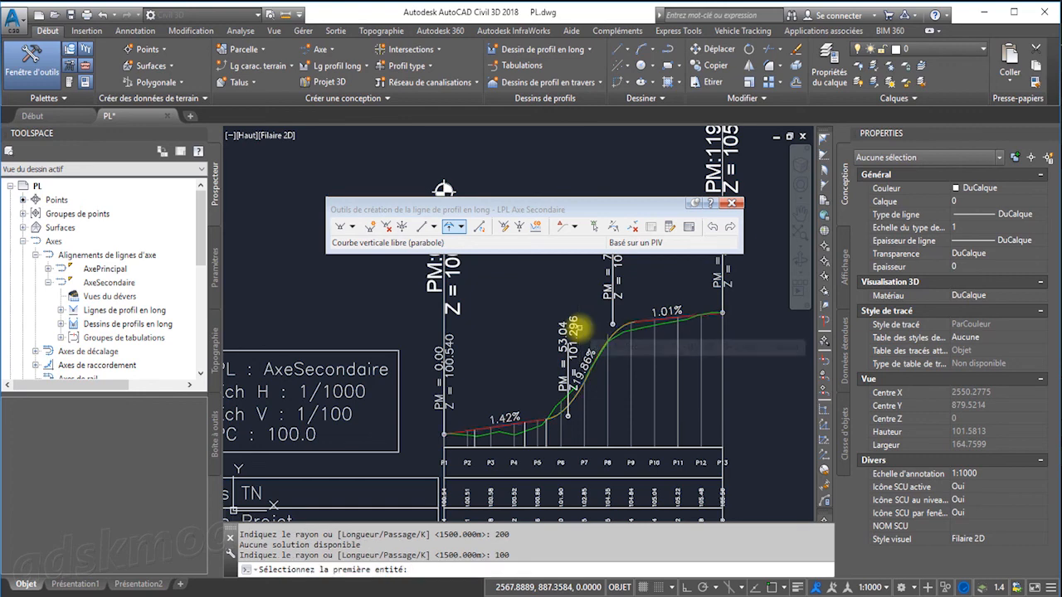
pyautogui.click(614, 378)
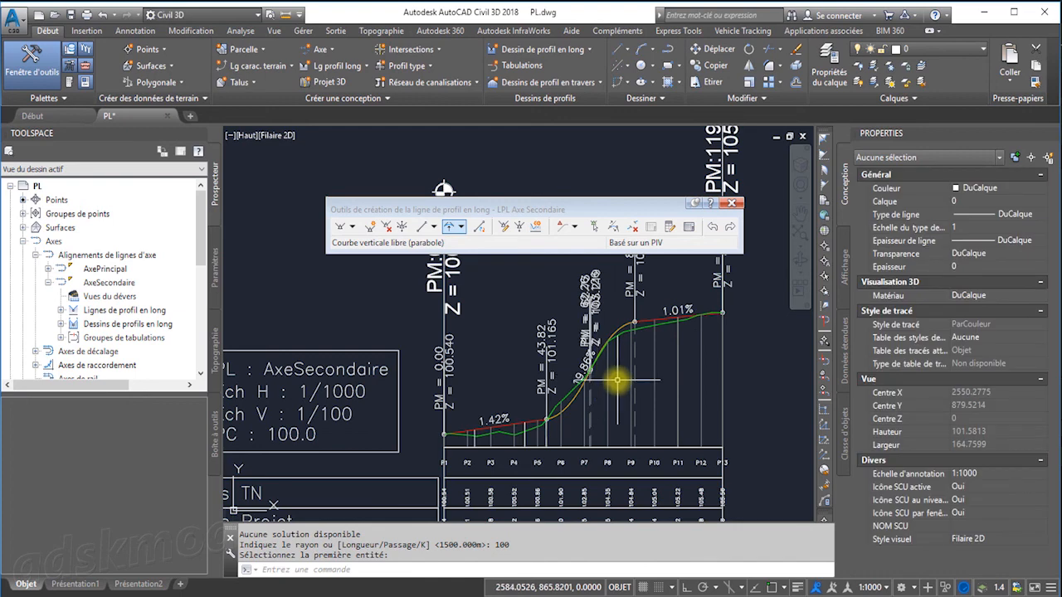
# Examine the AxeSecondaire profile view's labels and compare its Cotes TN, Cotes Projet and Cotes TN - Projet band values
pyautogui.moveTo(617, 381); pyautogui.dragTo(545, 443, button='middle')
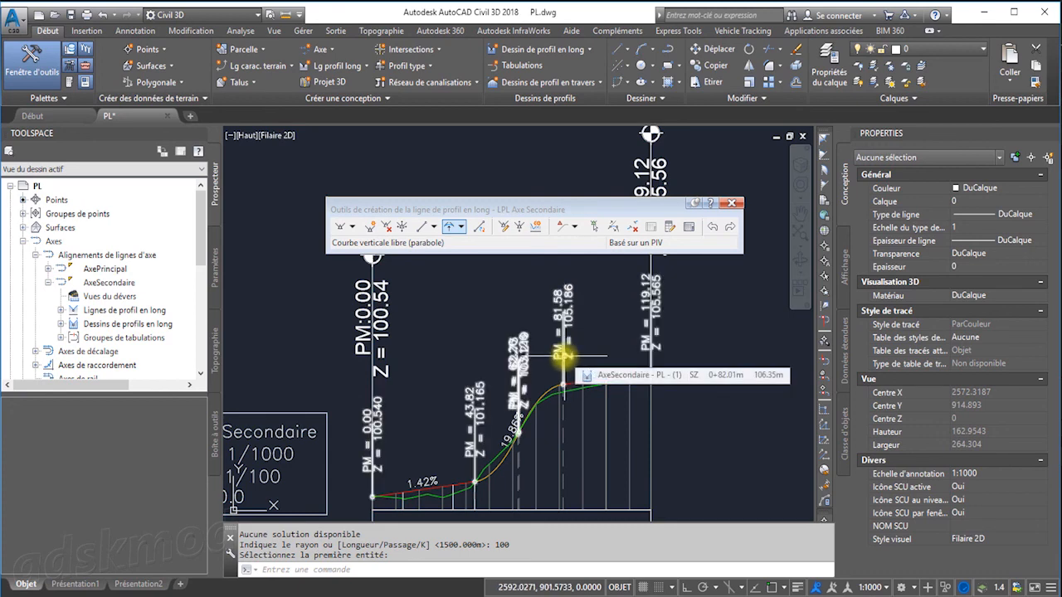
pyautogui.moveTo(562, 367); pyautogui.dragTo(621, 277, button='middle')
pyautogui.moveTo(579, 391); pyautogui.dragTo(579, 359, button='middle')
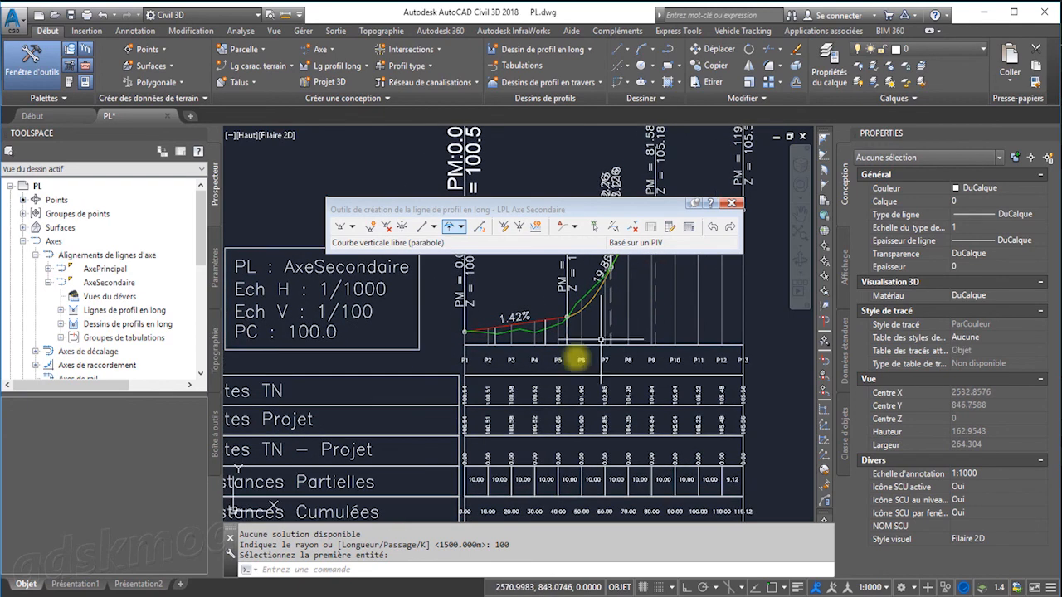
pyautogui.moveTo(487, 438); pyautogui.dragTo(562, 339, button='middle')
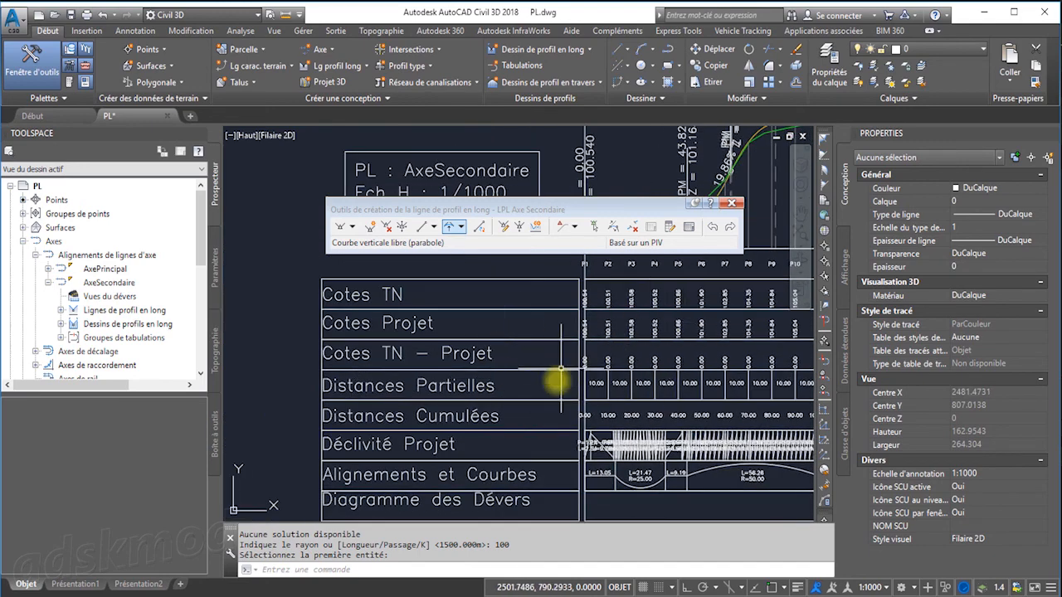
pyautogui.scroll(4, 639, 330)
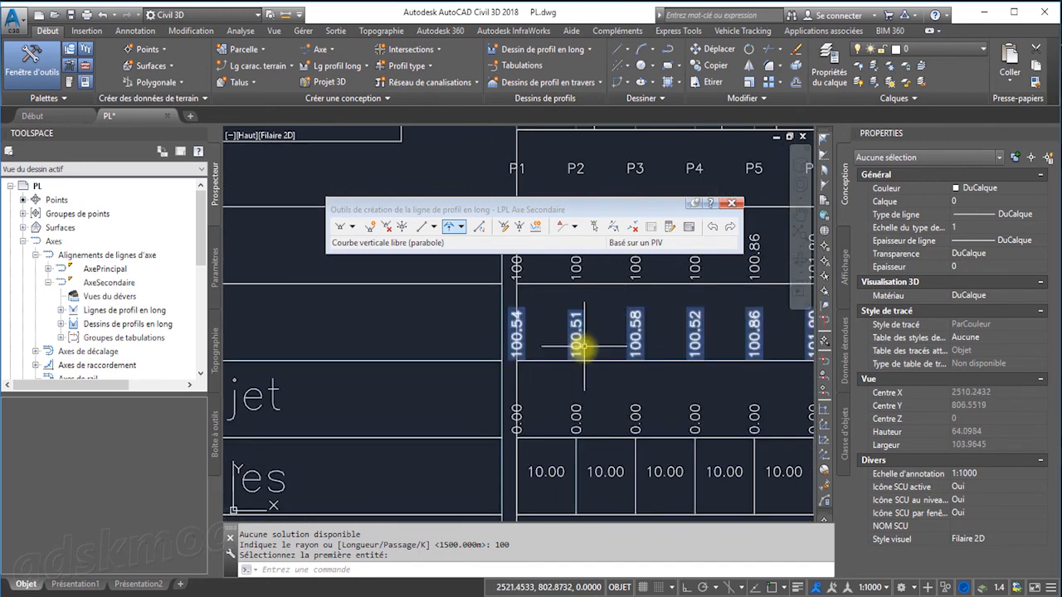
pyautogui.scroll(-2, 584, 347)
pyautogui.scroll(2, 586, 301)
pyautogui.moveTo(586, 301); pyautogui.dragTo(560, 380, button='middle')
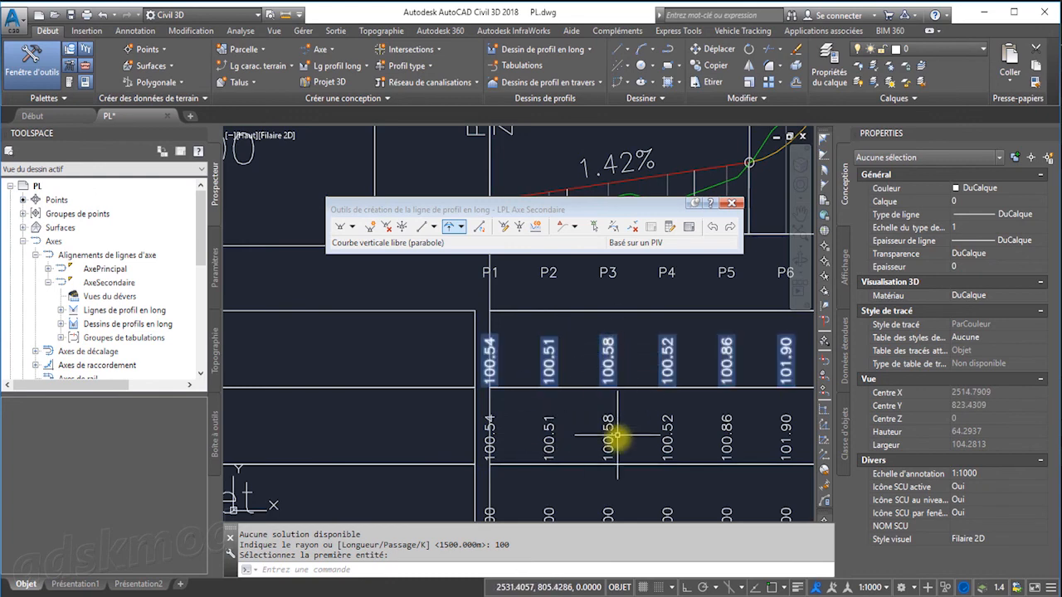
pyautogui.moveTo(612, 434); pyautogui.dragTo(609, 346, button='middle')
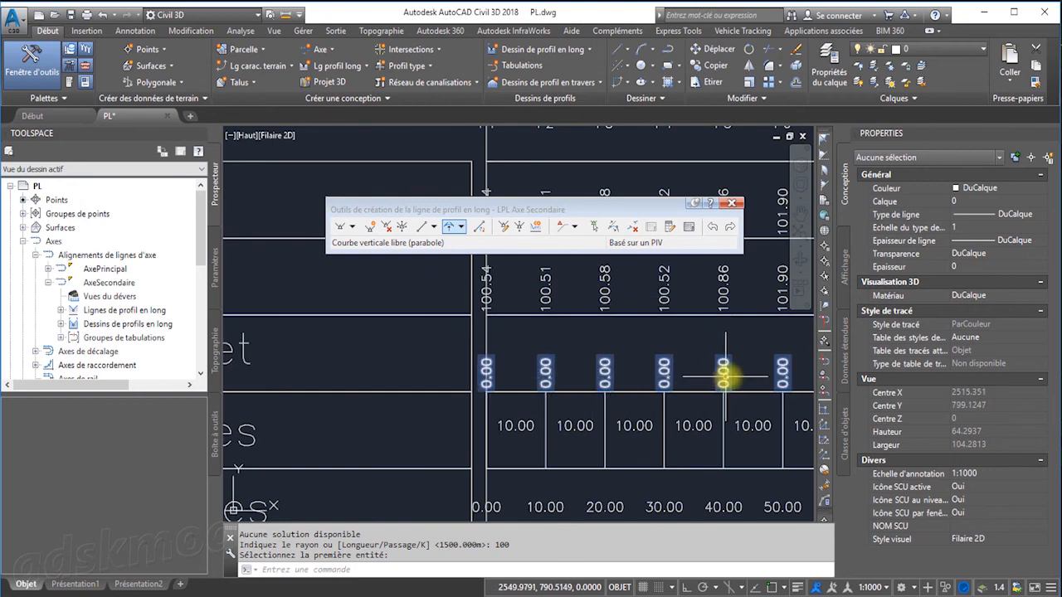
# Examine the Cotes TN - Projet band of the AxePrincipal profile view for comparison, and review both profile views together
pyautogui.scroll(-10, 722, 373)
pyautogui.scroll(8, 580, 404)
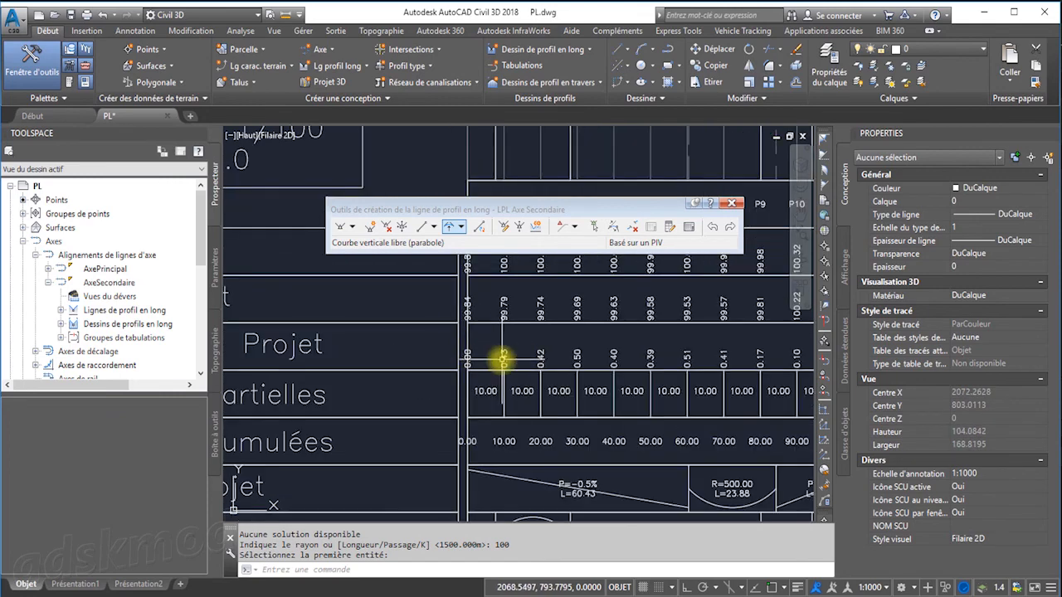
pyautogui.scroll(2, 502, 357)
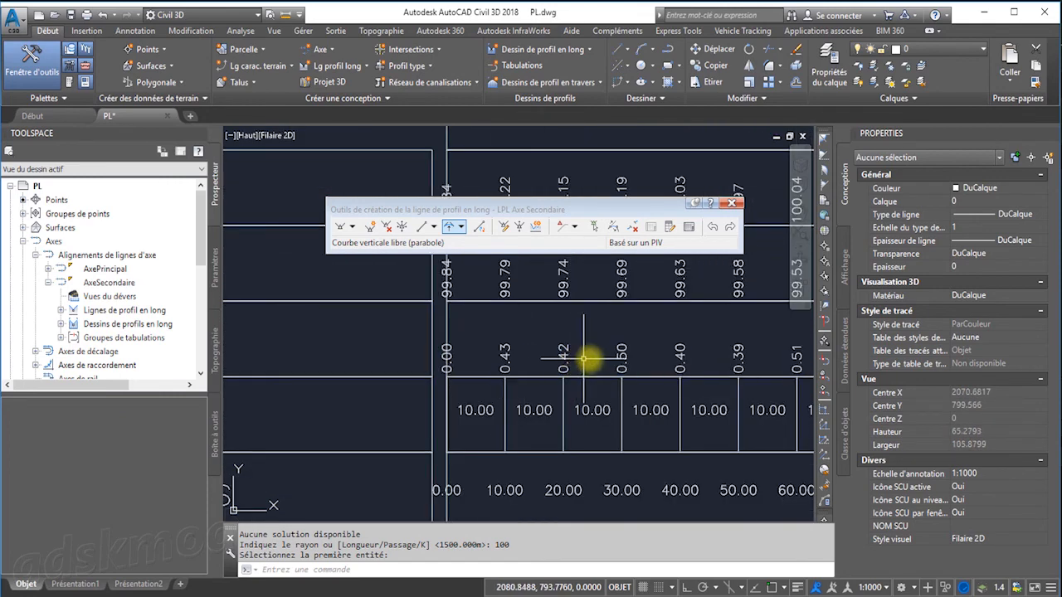
pyautogui.moveTo(586, 362)
pyautogui.mouseDown(button='middle')
pyautogui.moveTo(543, 374)
pyautogui.moveTo(536, 391)
pyautogui.mouseUp(button='middle')
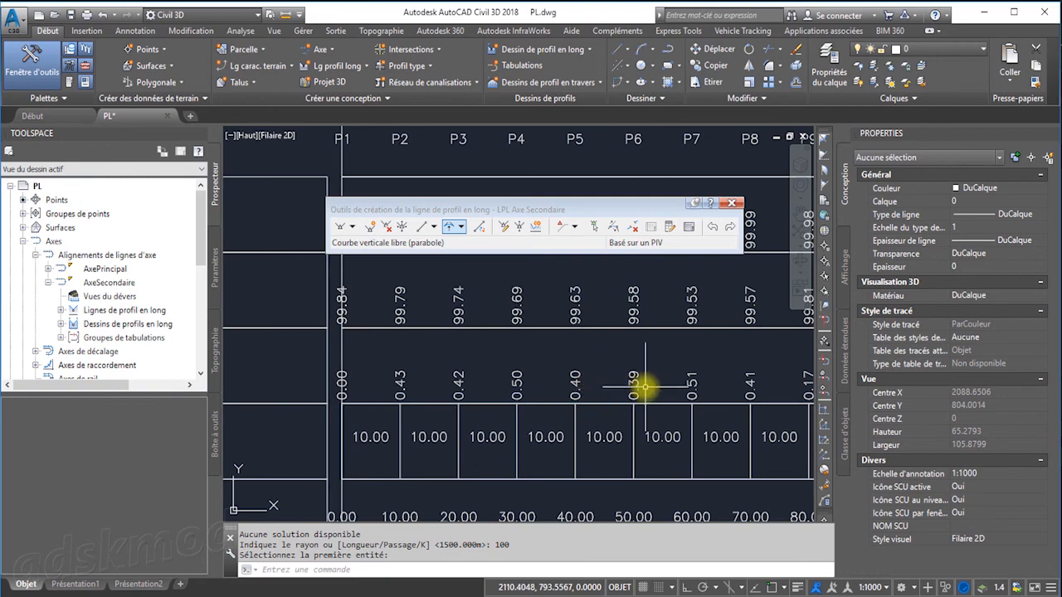
pyautogui.scroll(-5, 643, 379)
pyautogui.moveTo(635, 384); pyautogui.dragTo(504, 393, button='middle')
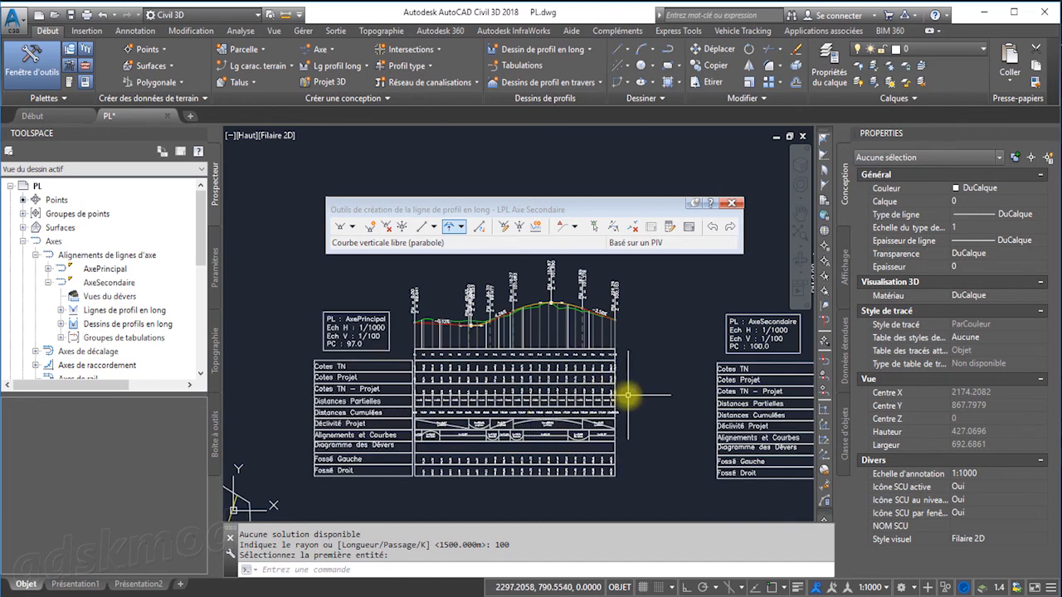
pyautogui.scroll(-1, 564, 391)
pyautogui.scroll(-2, 575, 412)
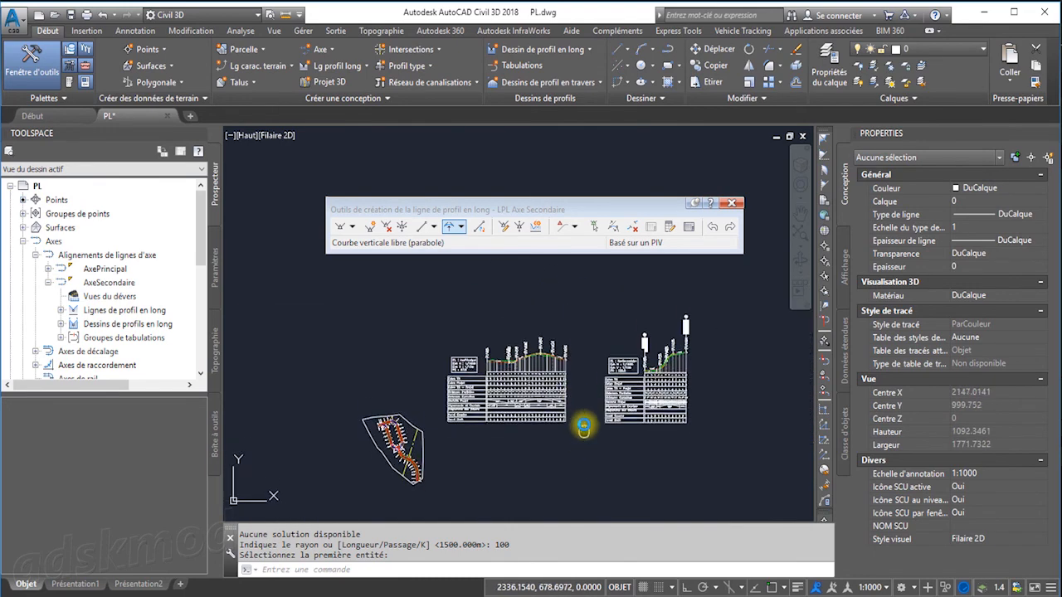
pyautogui.moveTo(581, 430); pyautogui.dragTo(578, 391, button='middle')
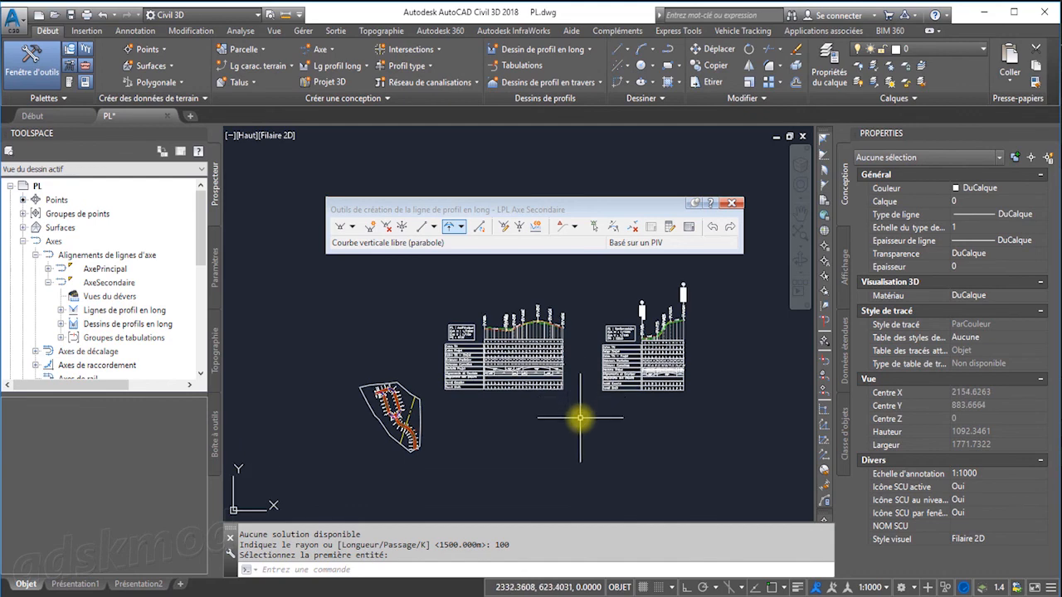